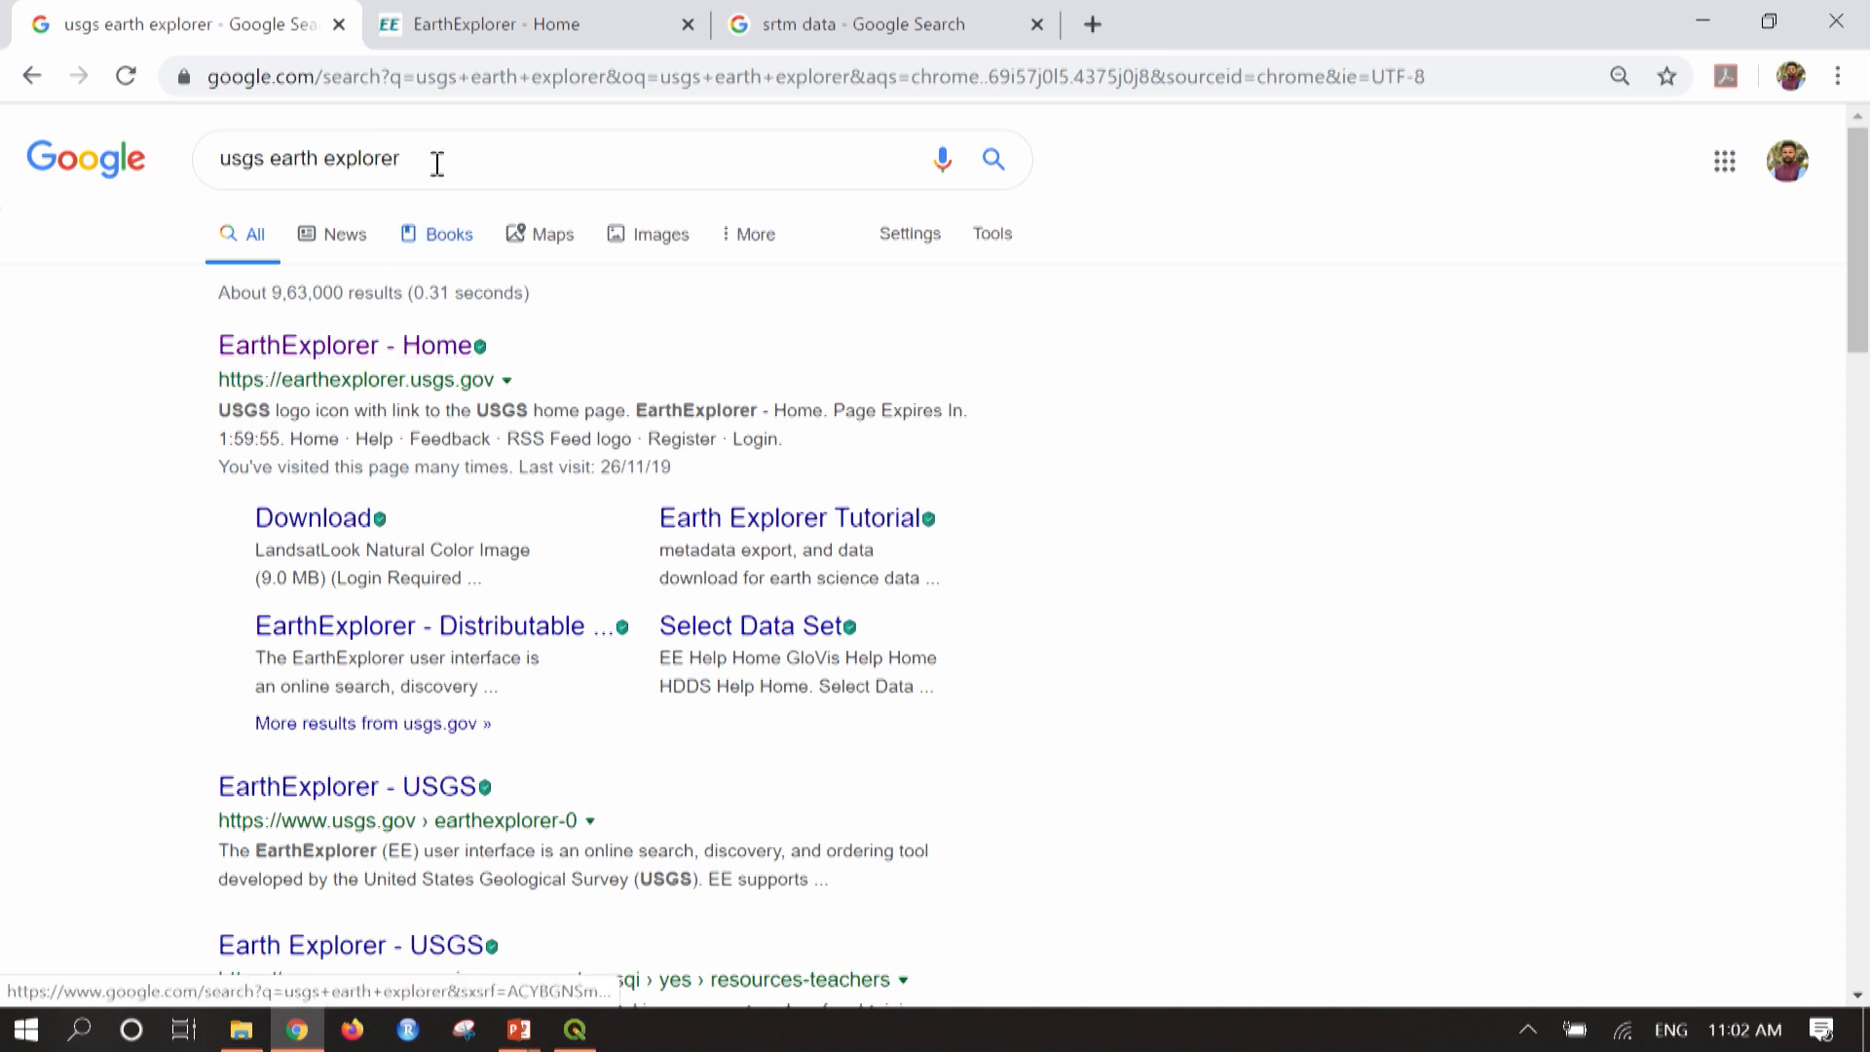
# Switch to the EarthExplorer site, look up the place bangalore and set Bengaluru, Karnataka, India as the search location
pyautogui.click(464, 31)
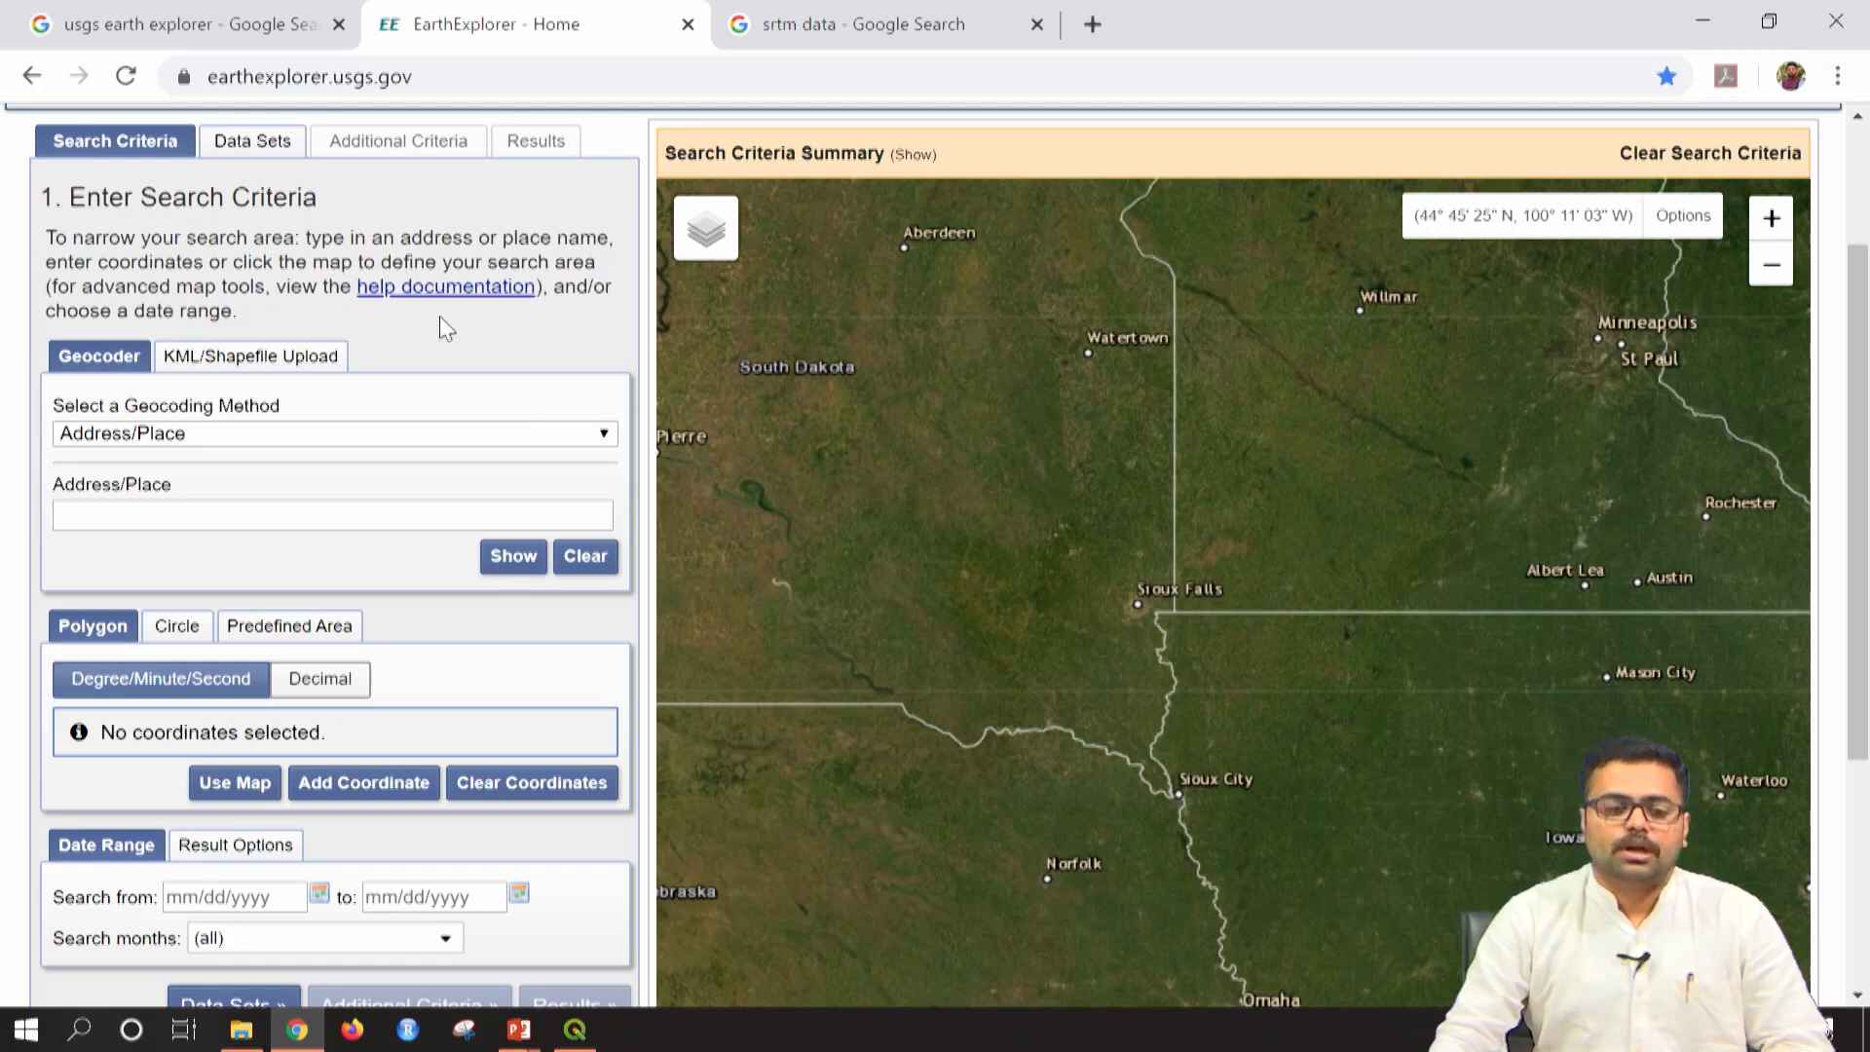
pyautogui.scroll(3, 440, 316)
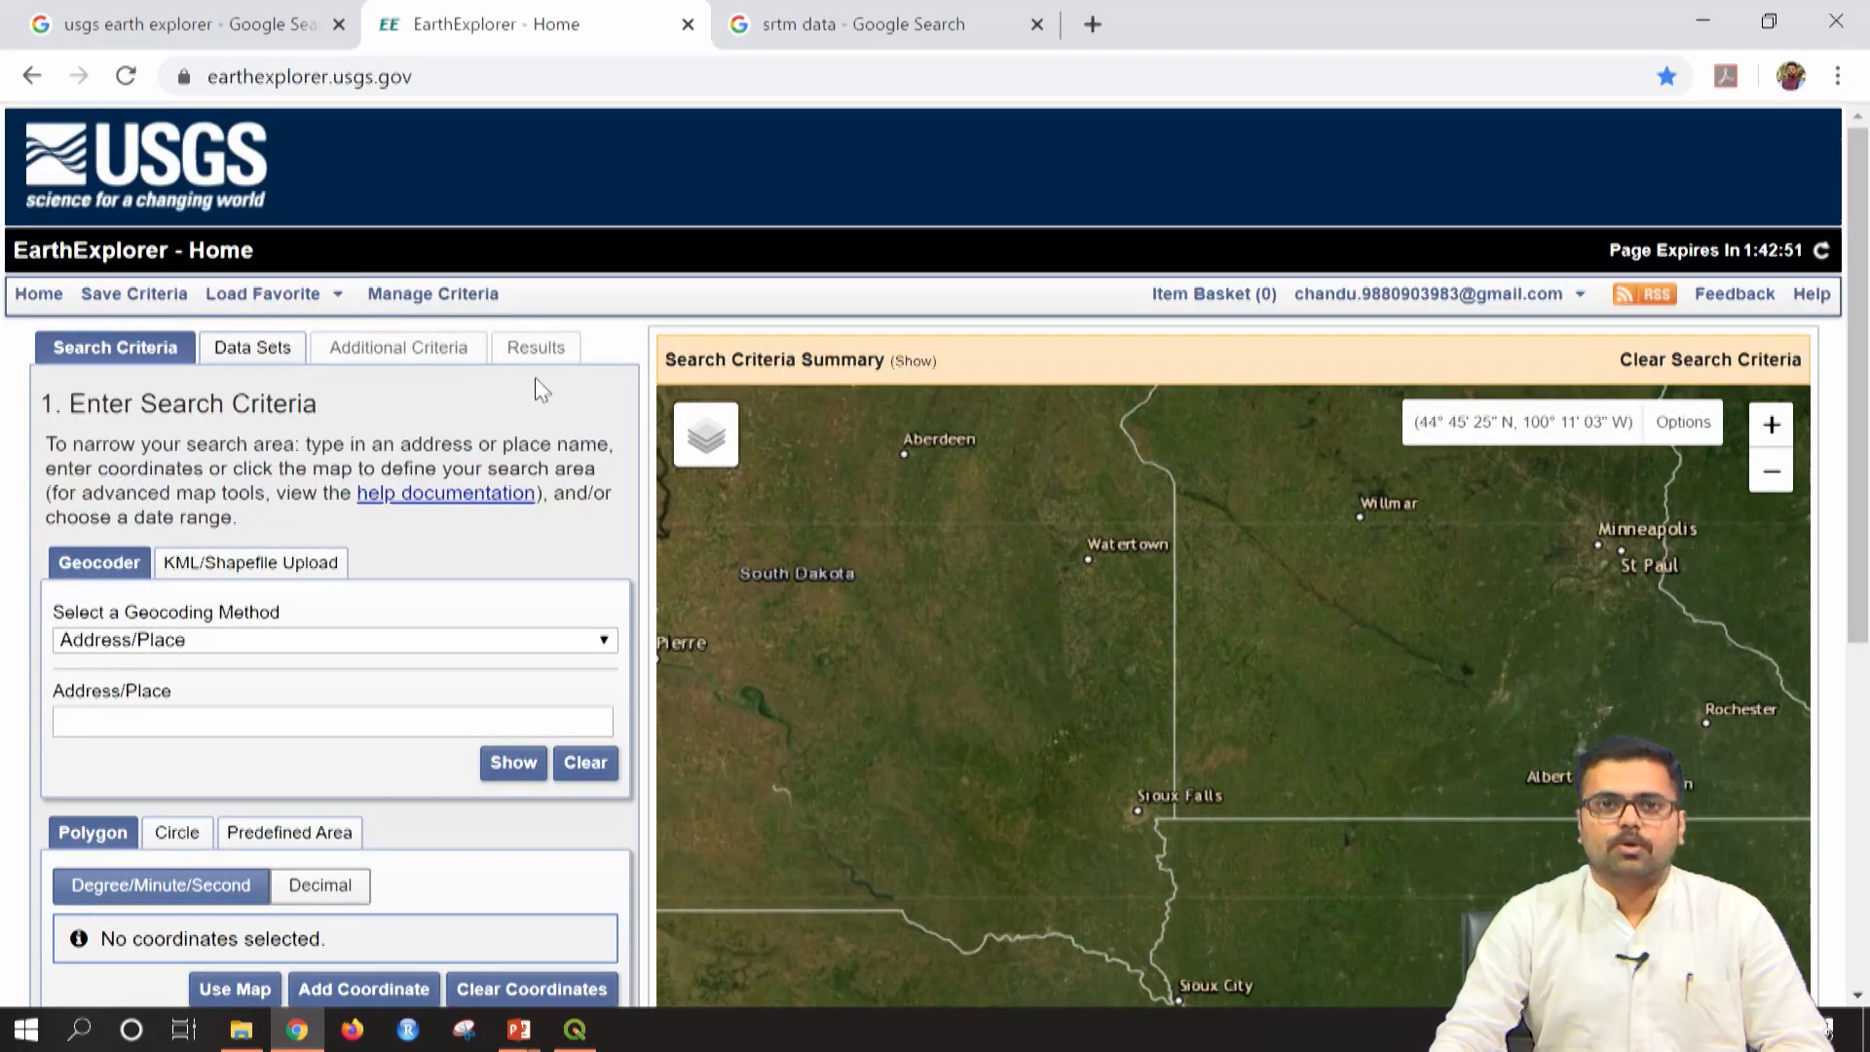
pyautogui.scroll(-3, 535, 377)
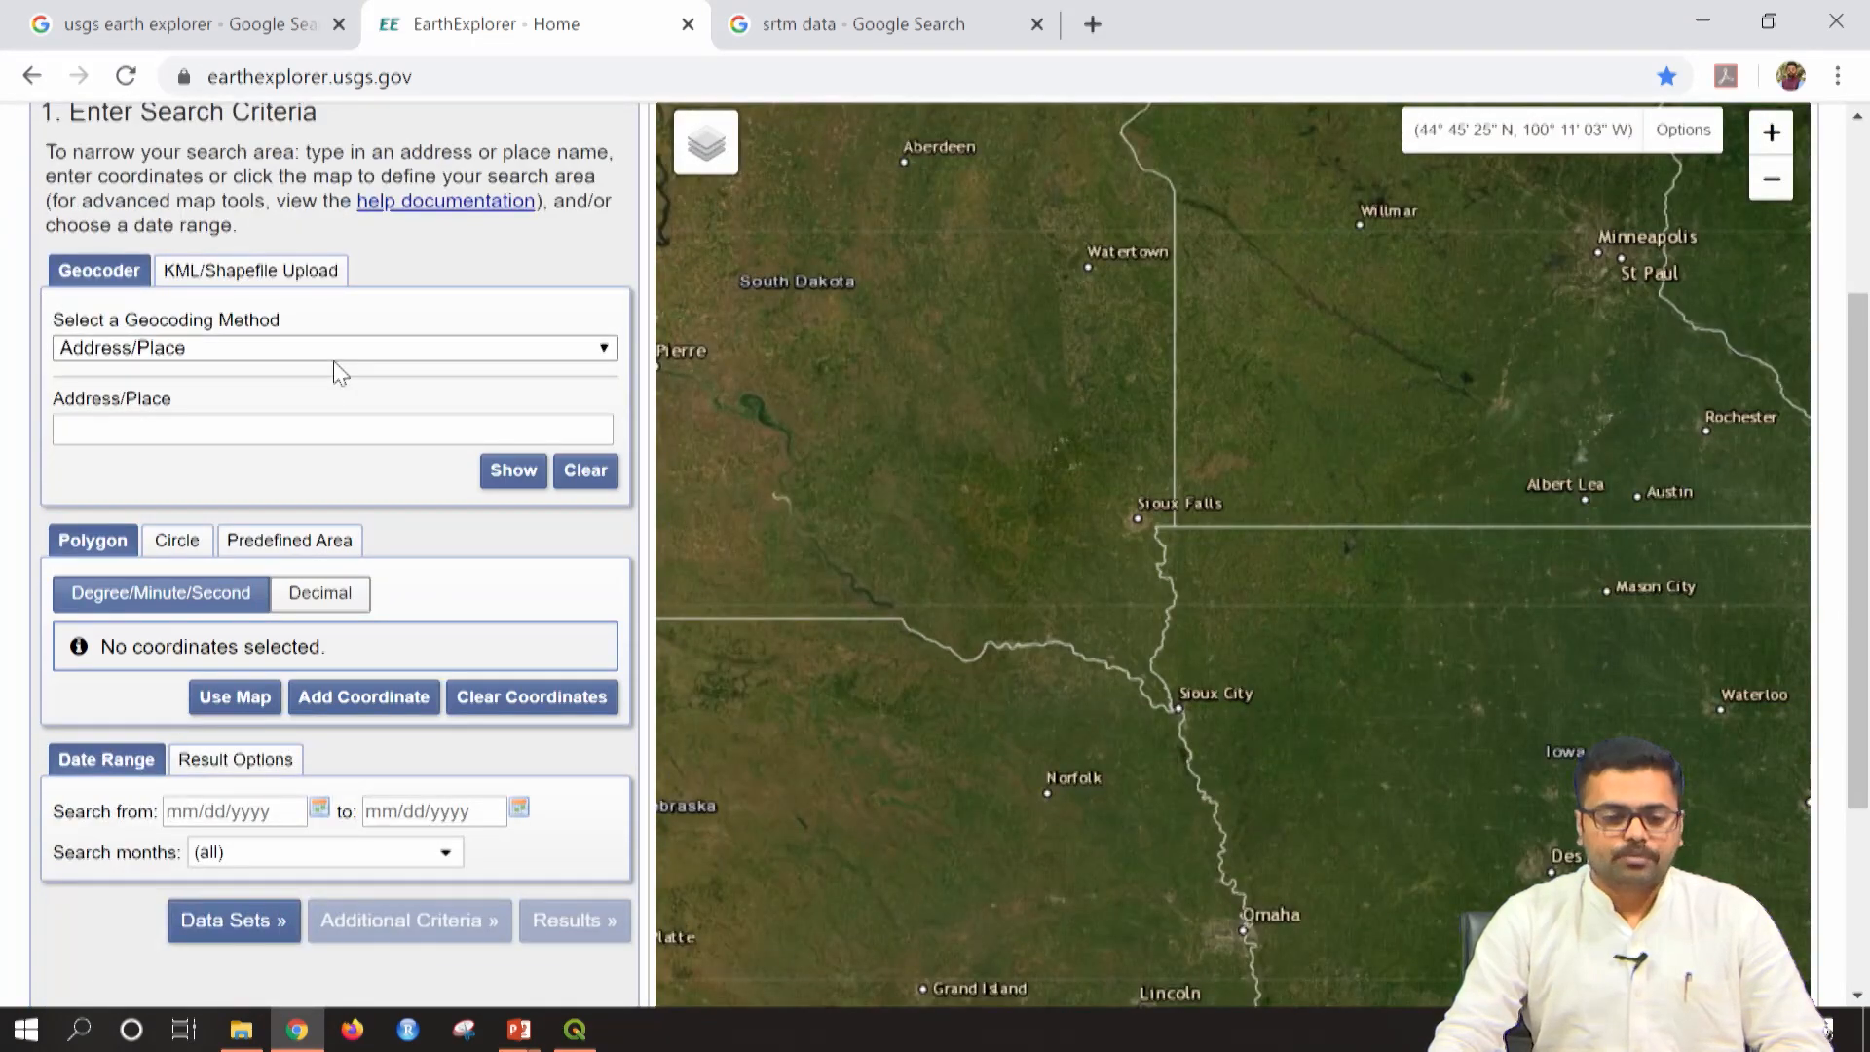
pyautogui.moveTo(1861, 428); pyautogui.dragTo(1857, 405)
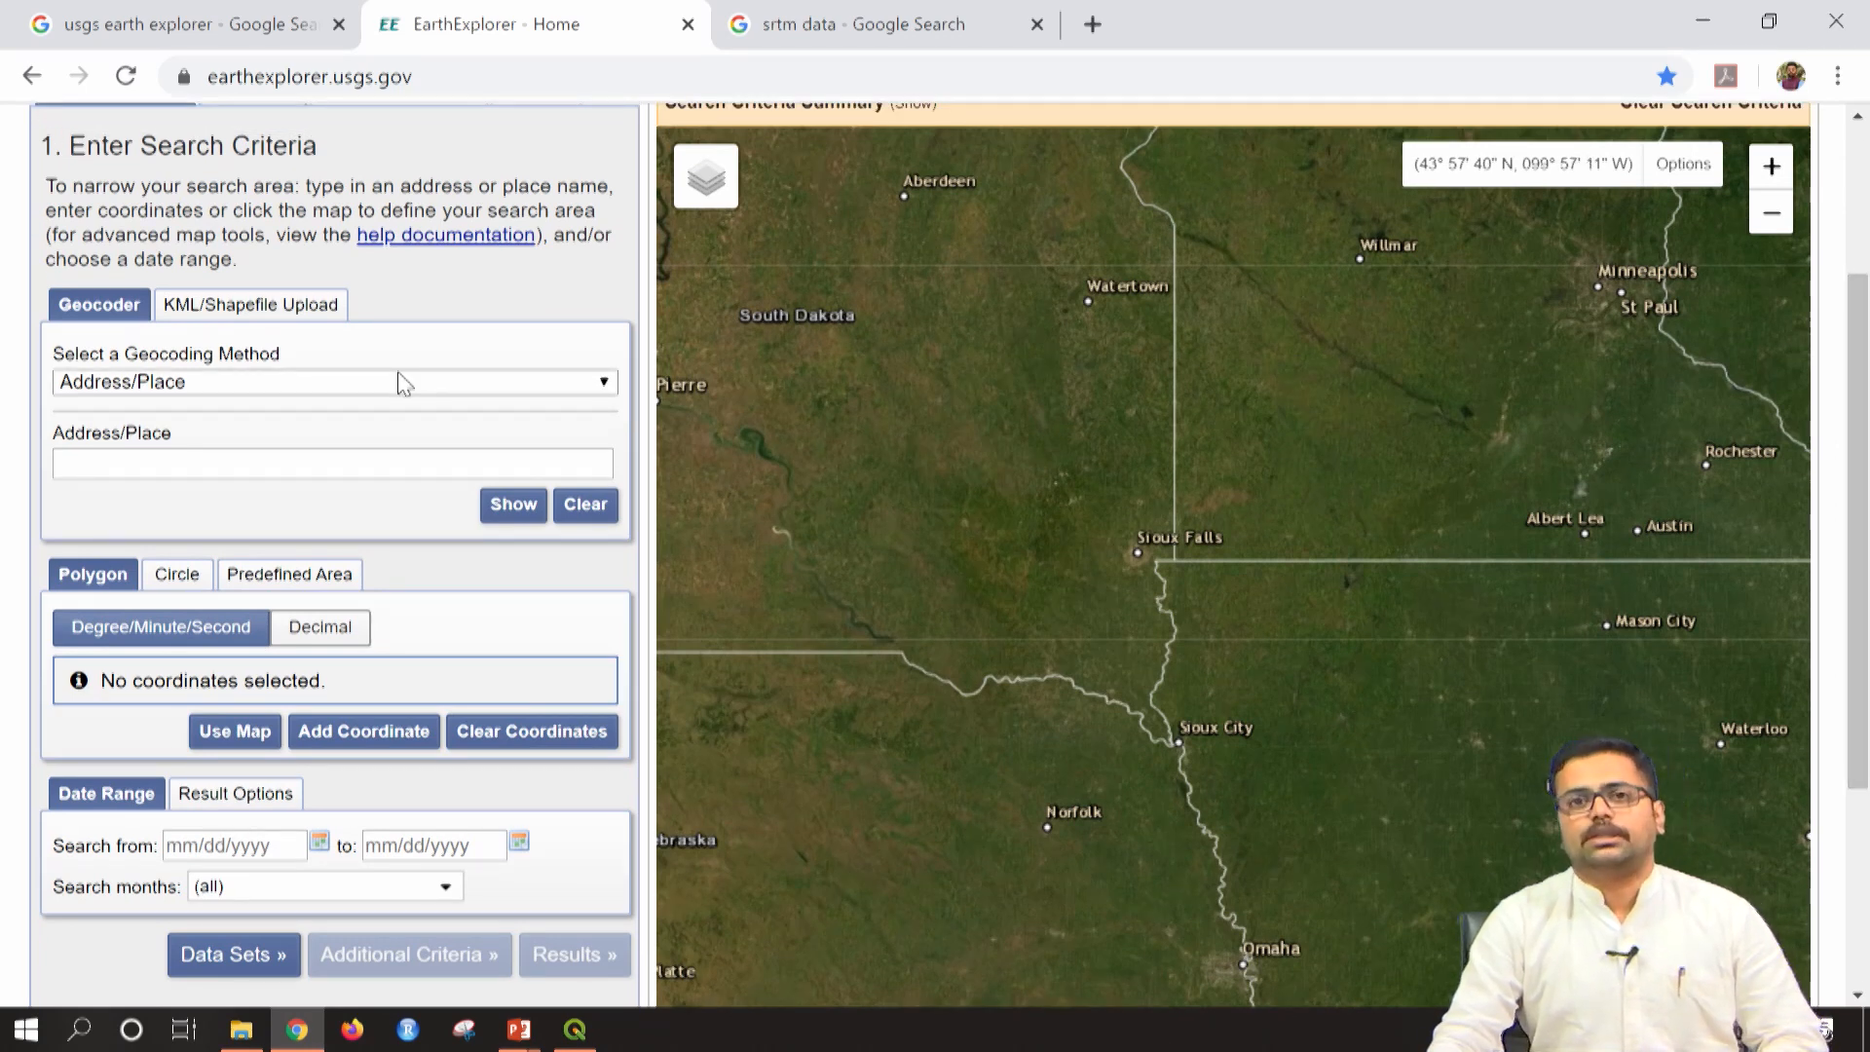
pyautogui.click(159, 460)
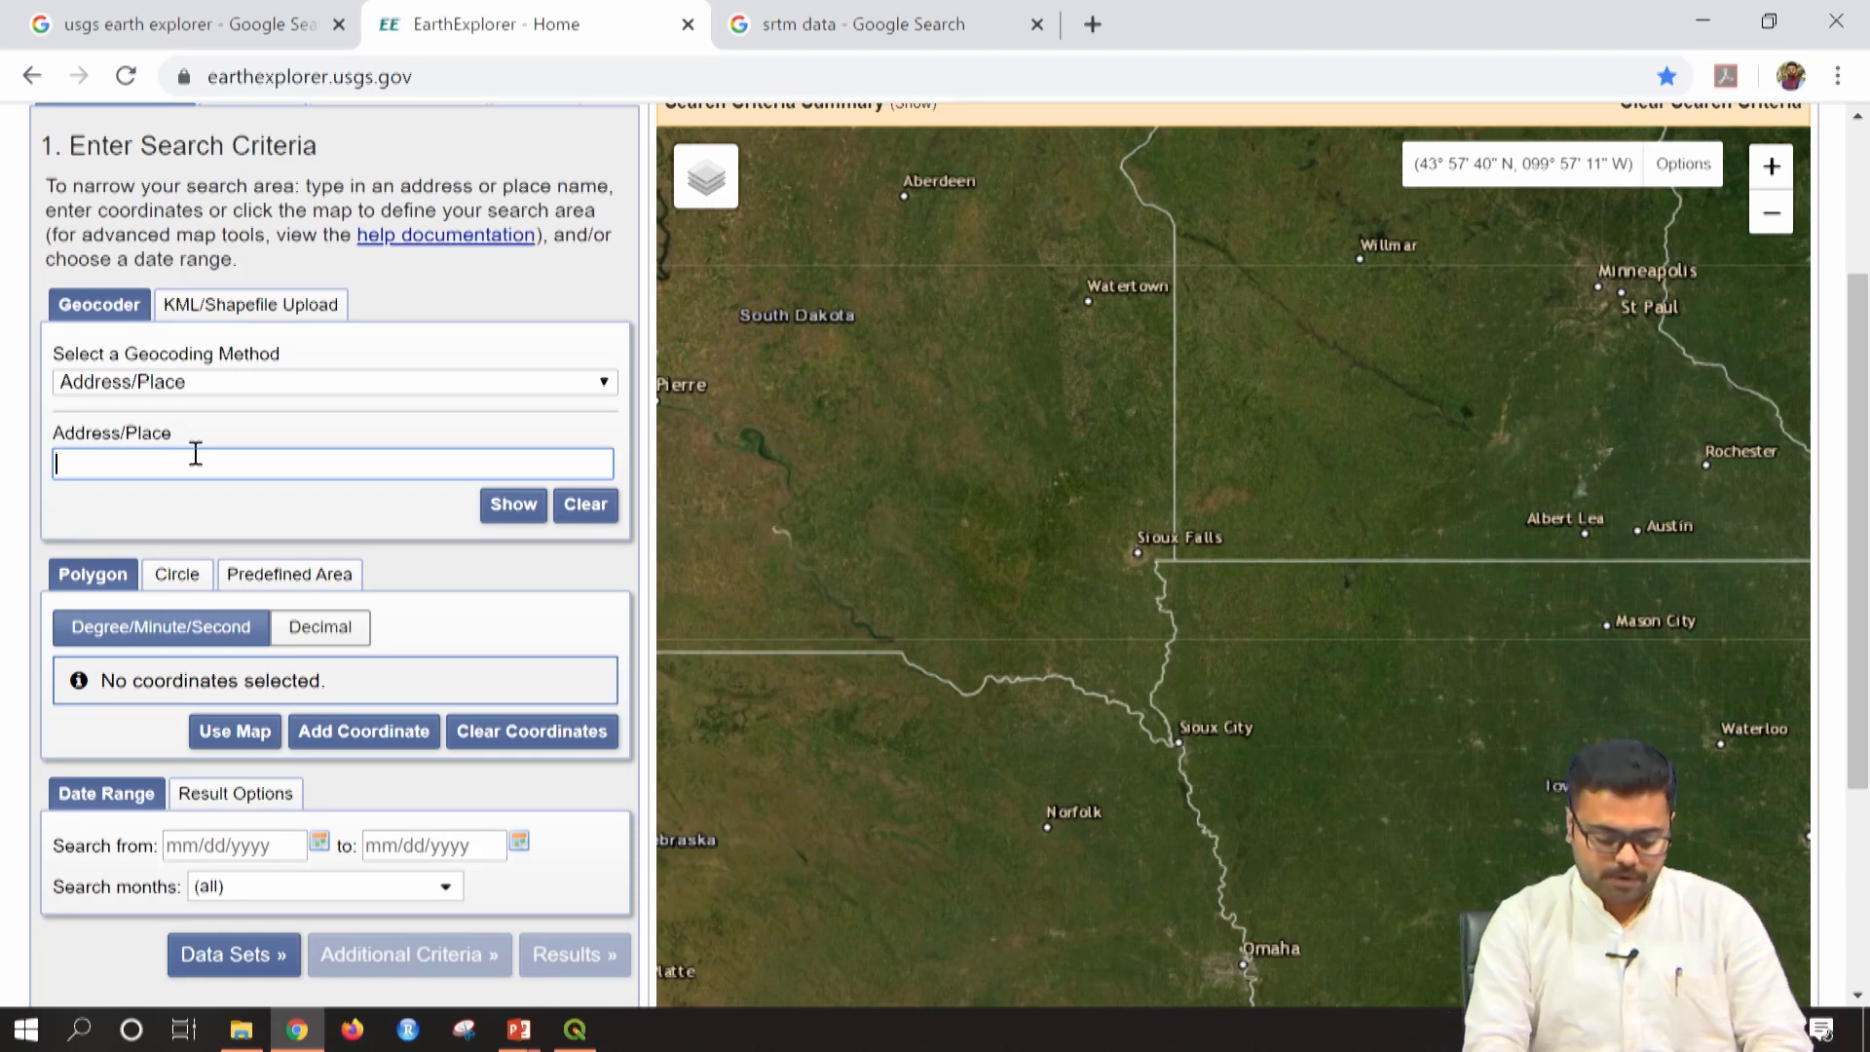
pyautogui.write('bangalore')
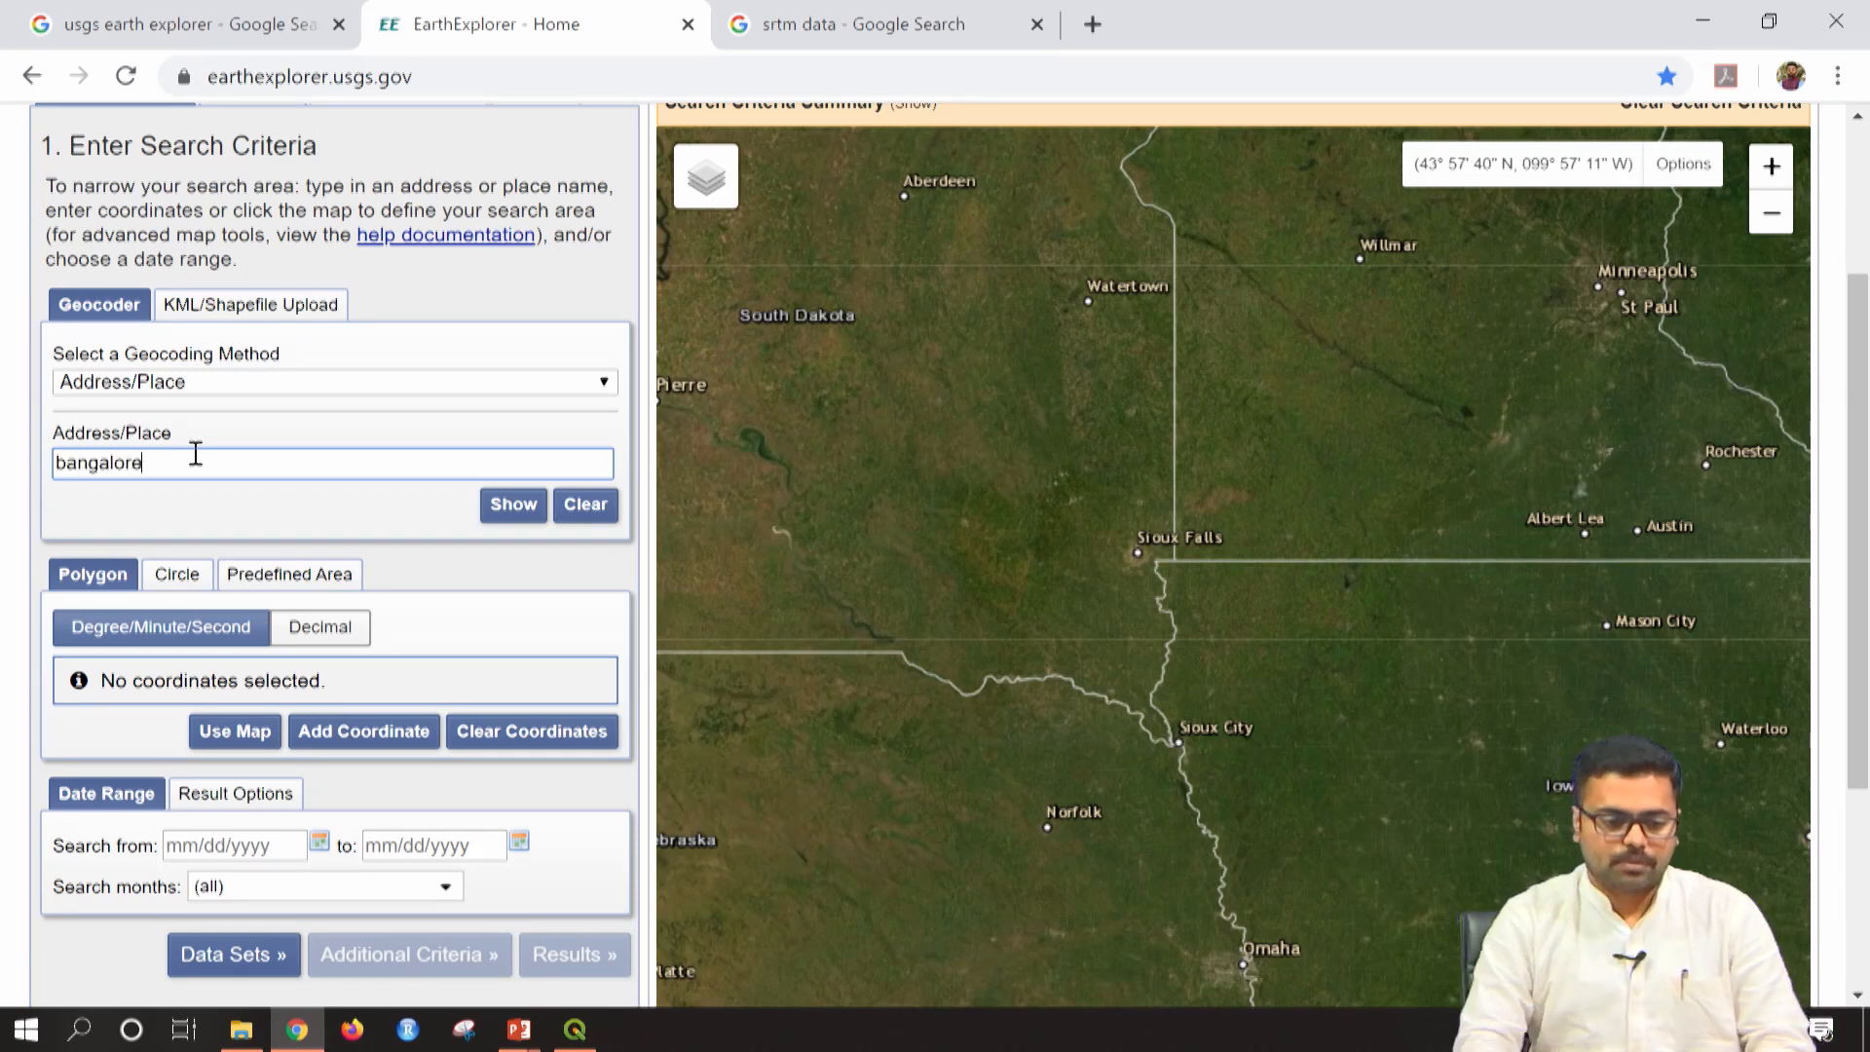
pyautogui.click(509, 510)
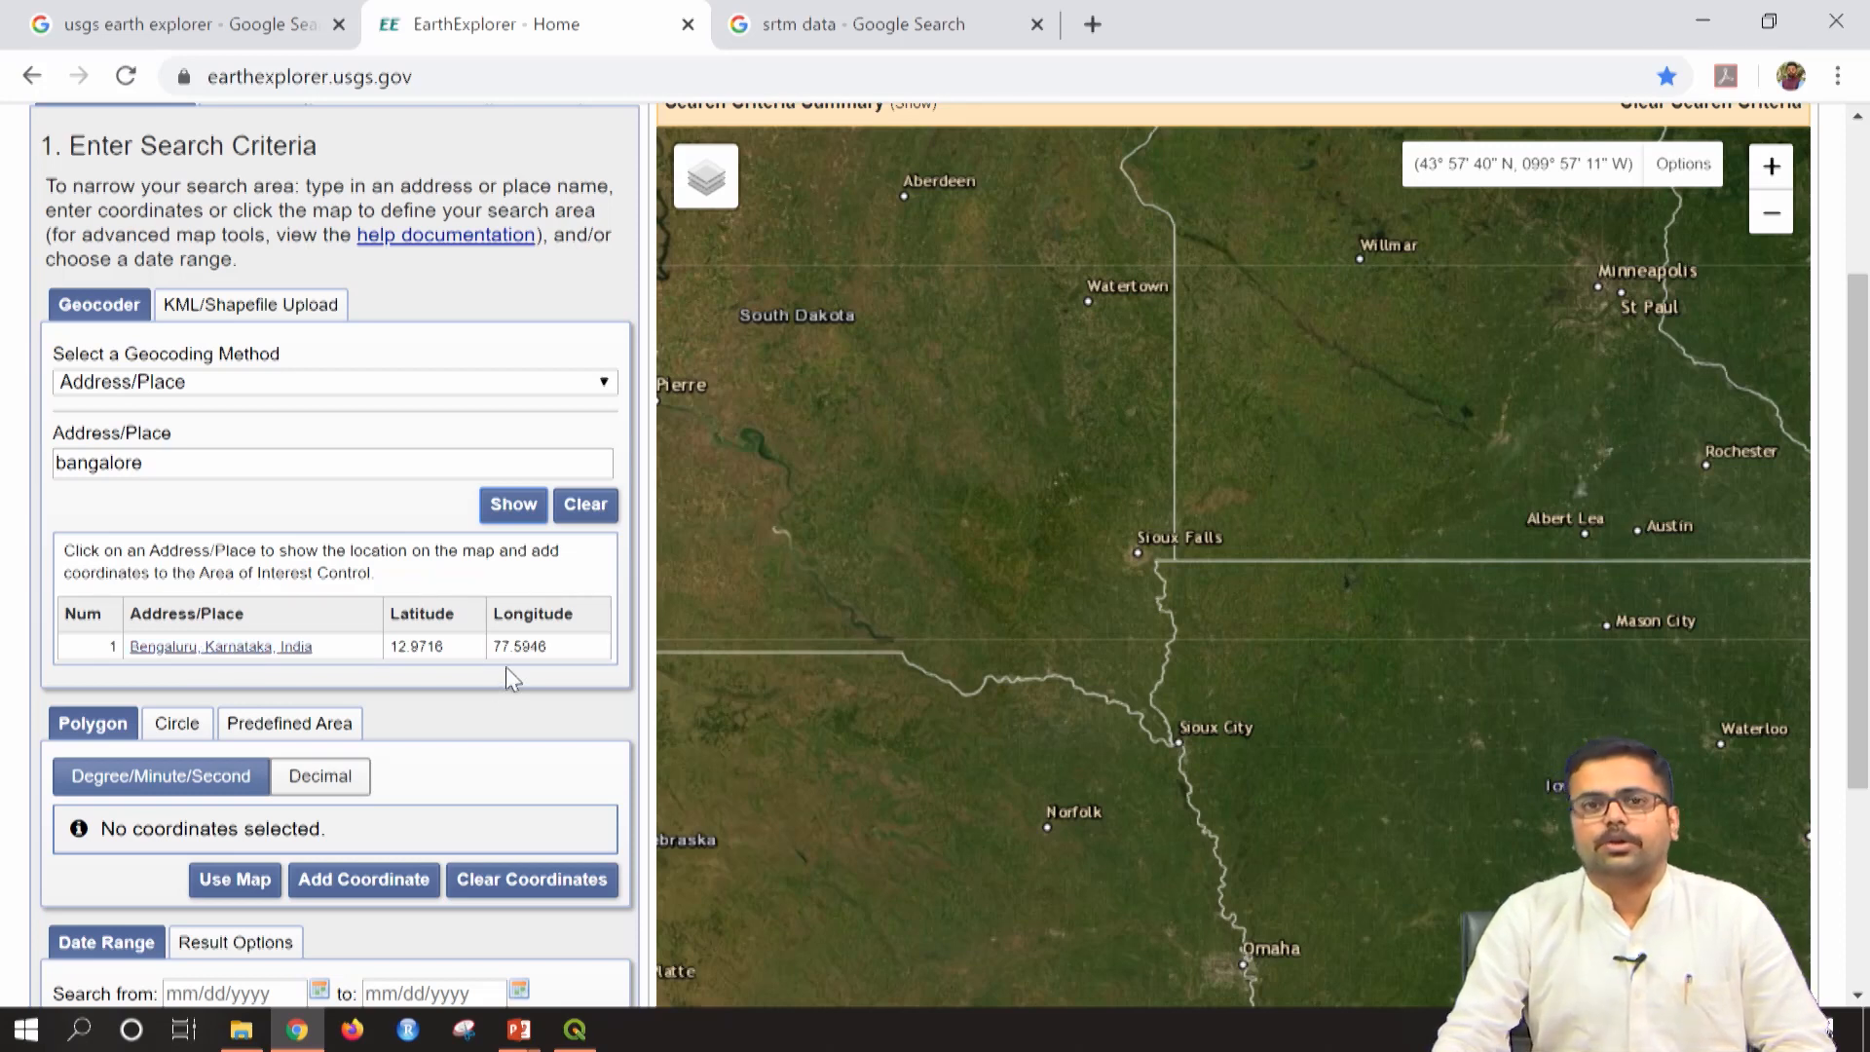
pyautogui.click(214, 648)
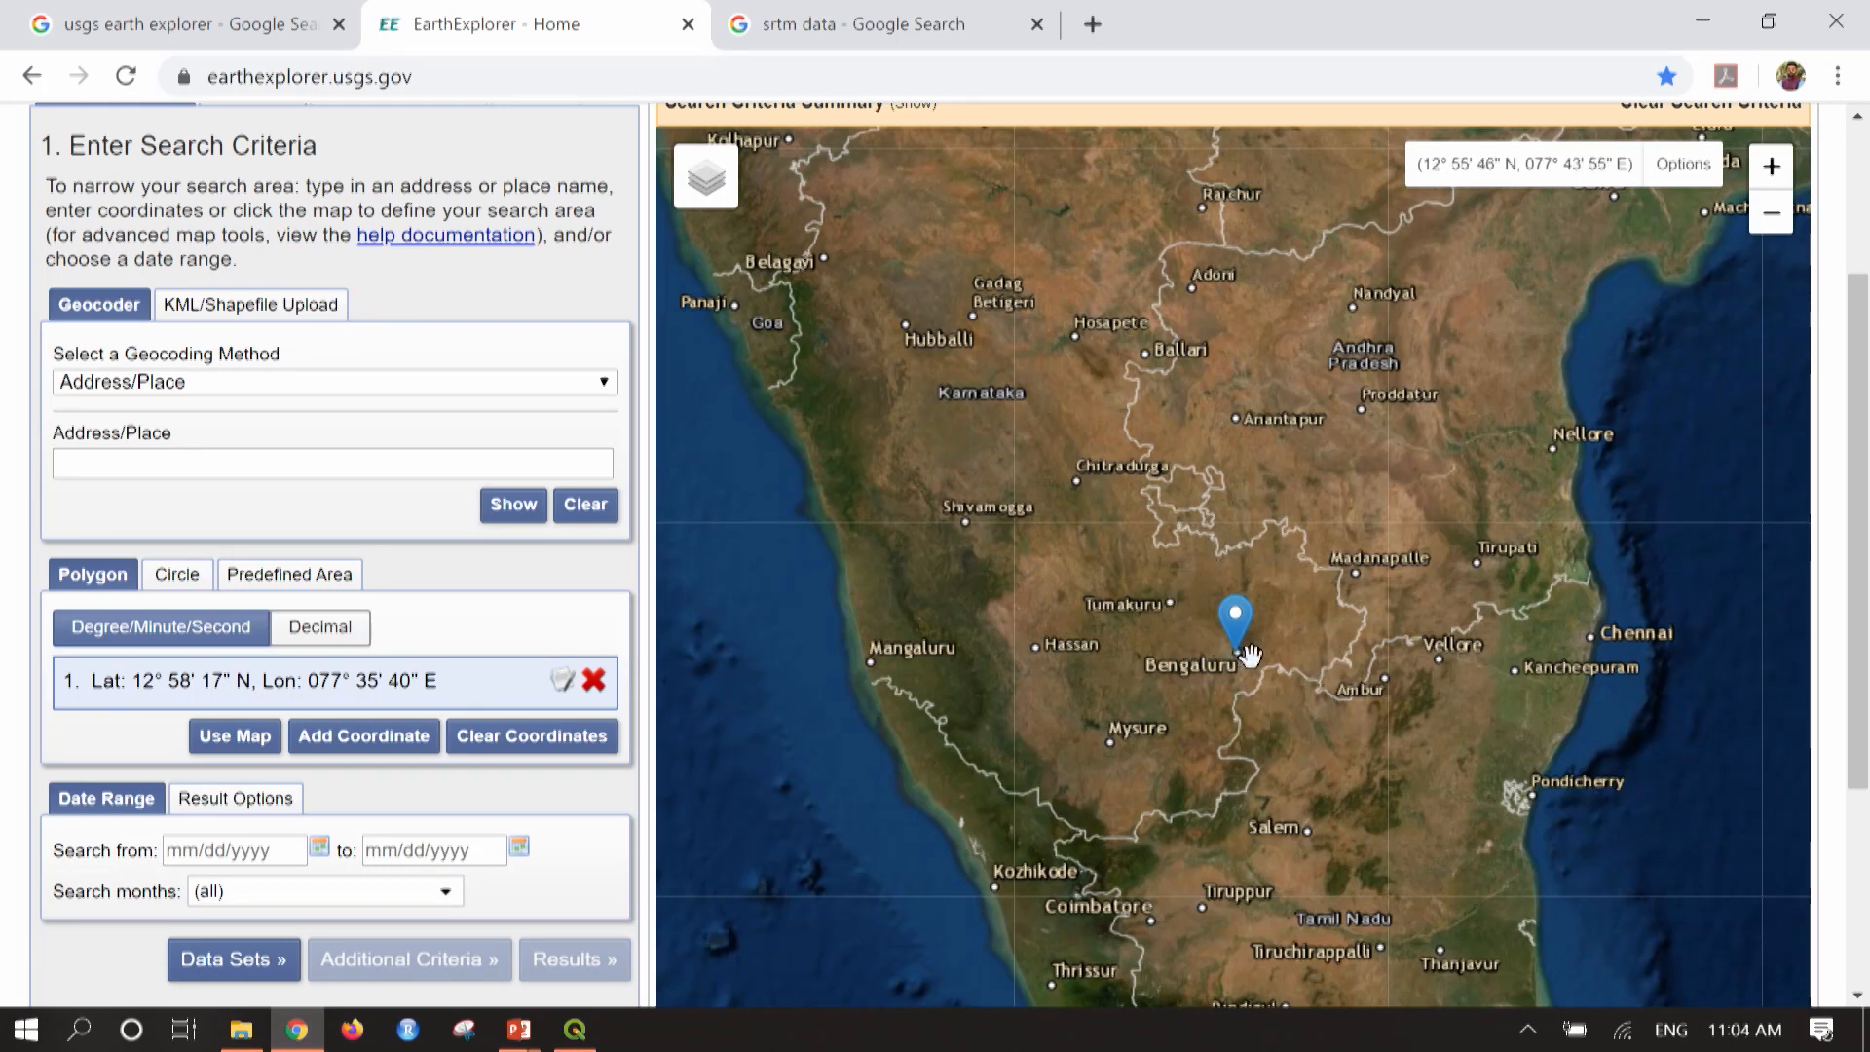
pyautogui.scroll(1, 1232, 663)
pyautogui.scroll(1, 1219, 629)
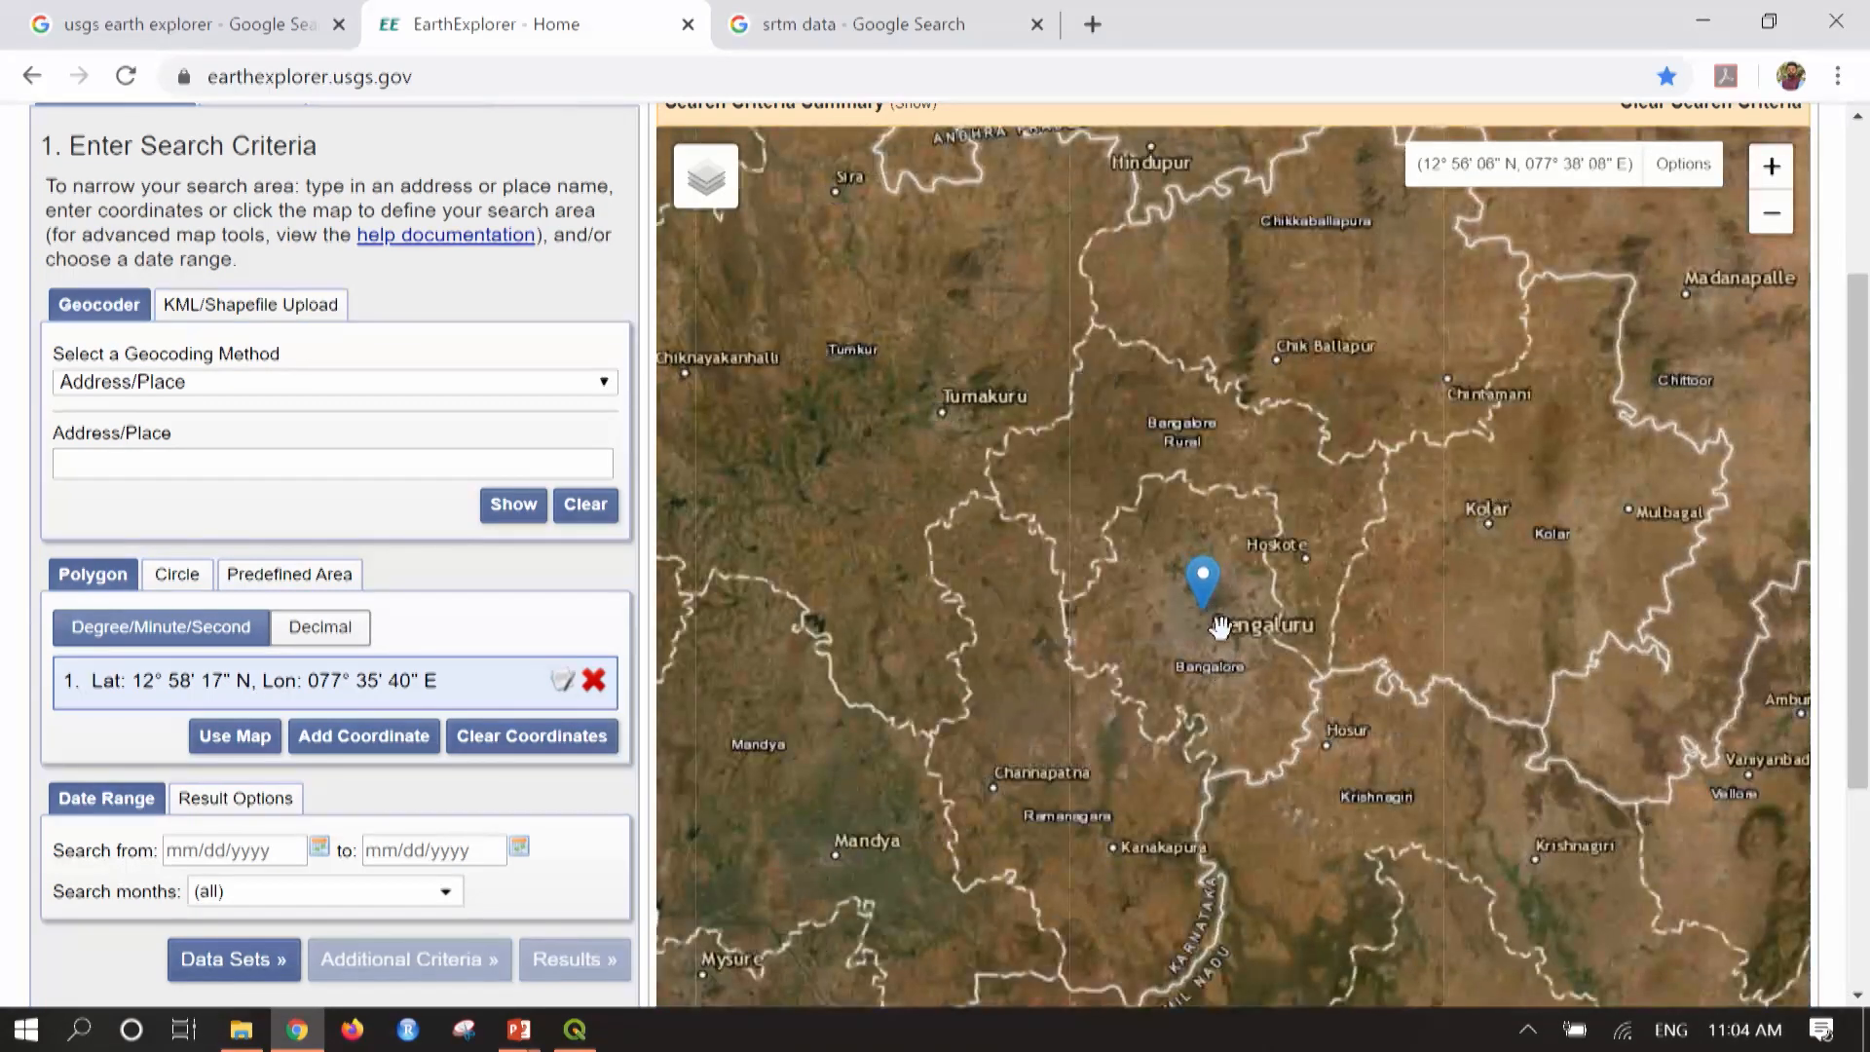
pyautogui.scroll(1, 1215, 626)
pyautogui.scroll(2, 1210, 626)
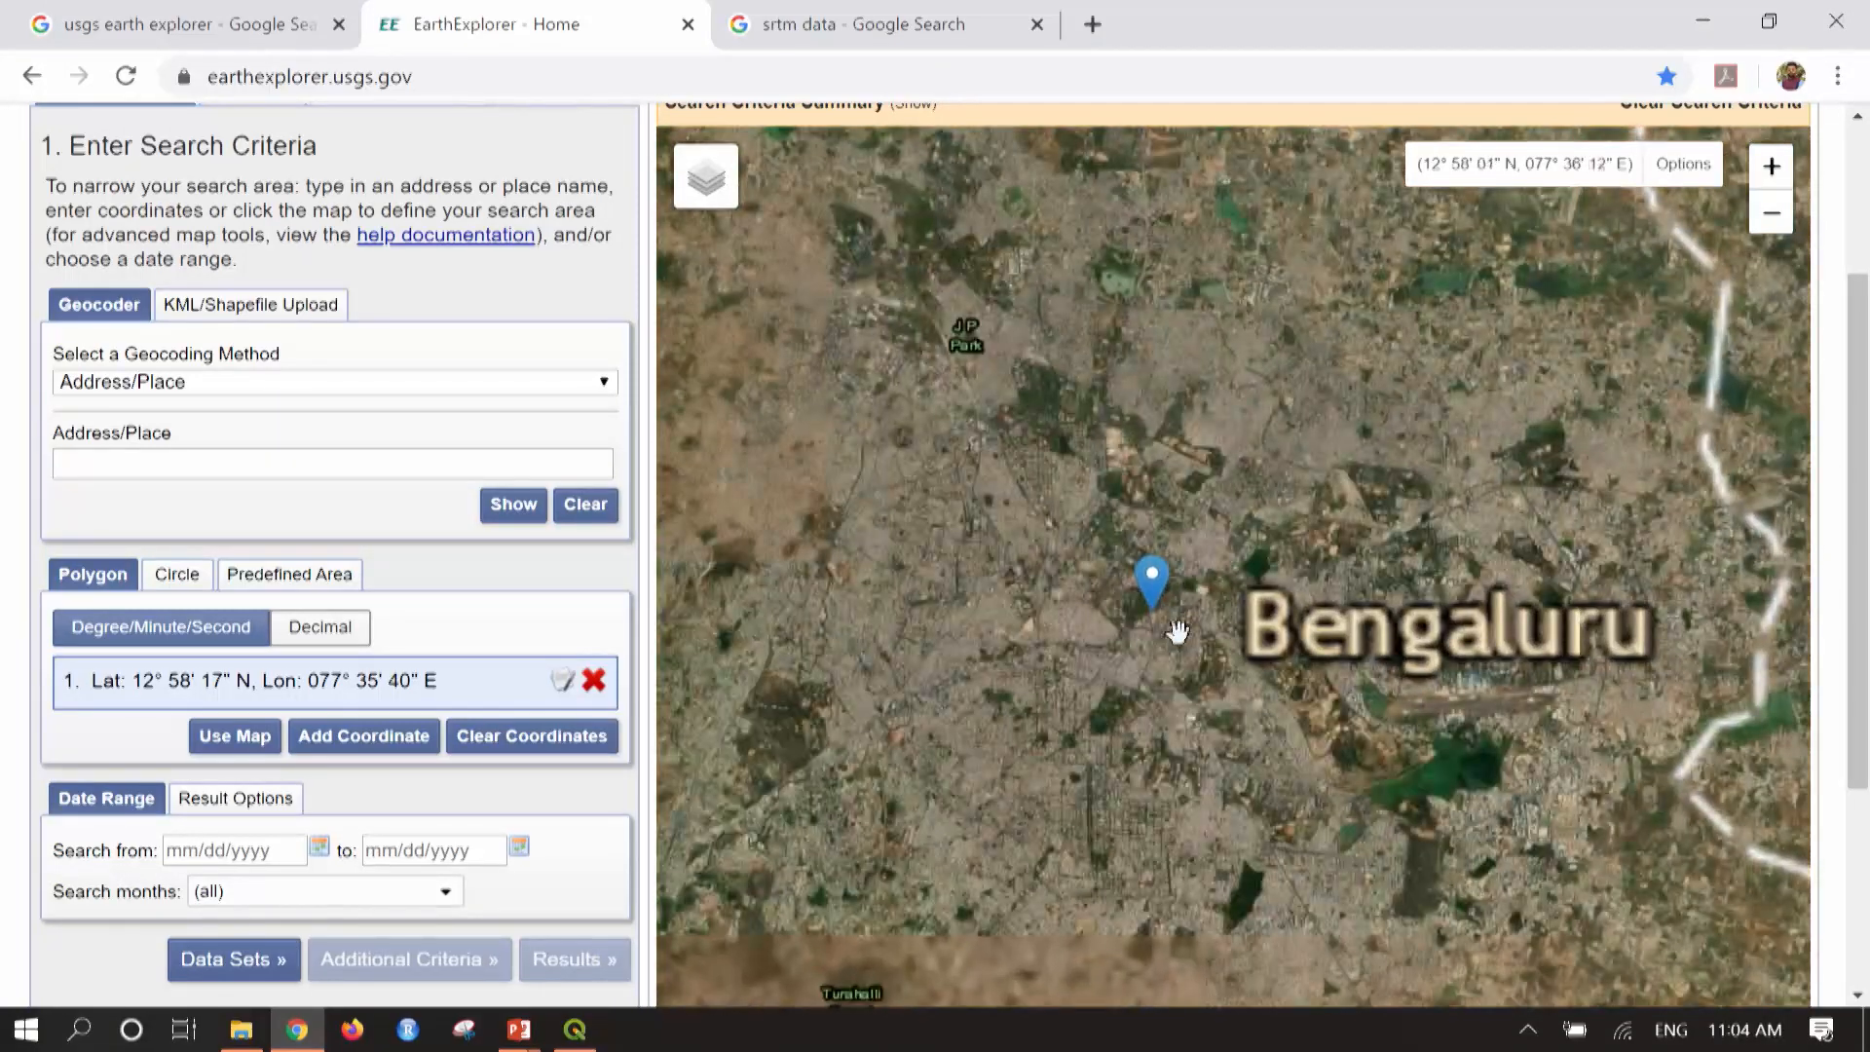
pyautogui.scroll(-3, 1173, 623)
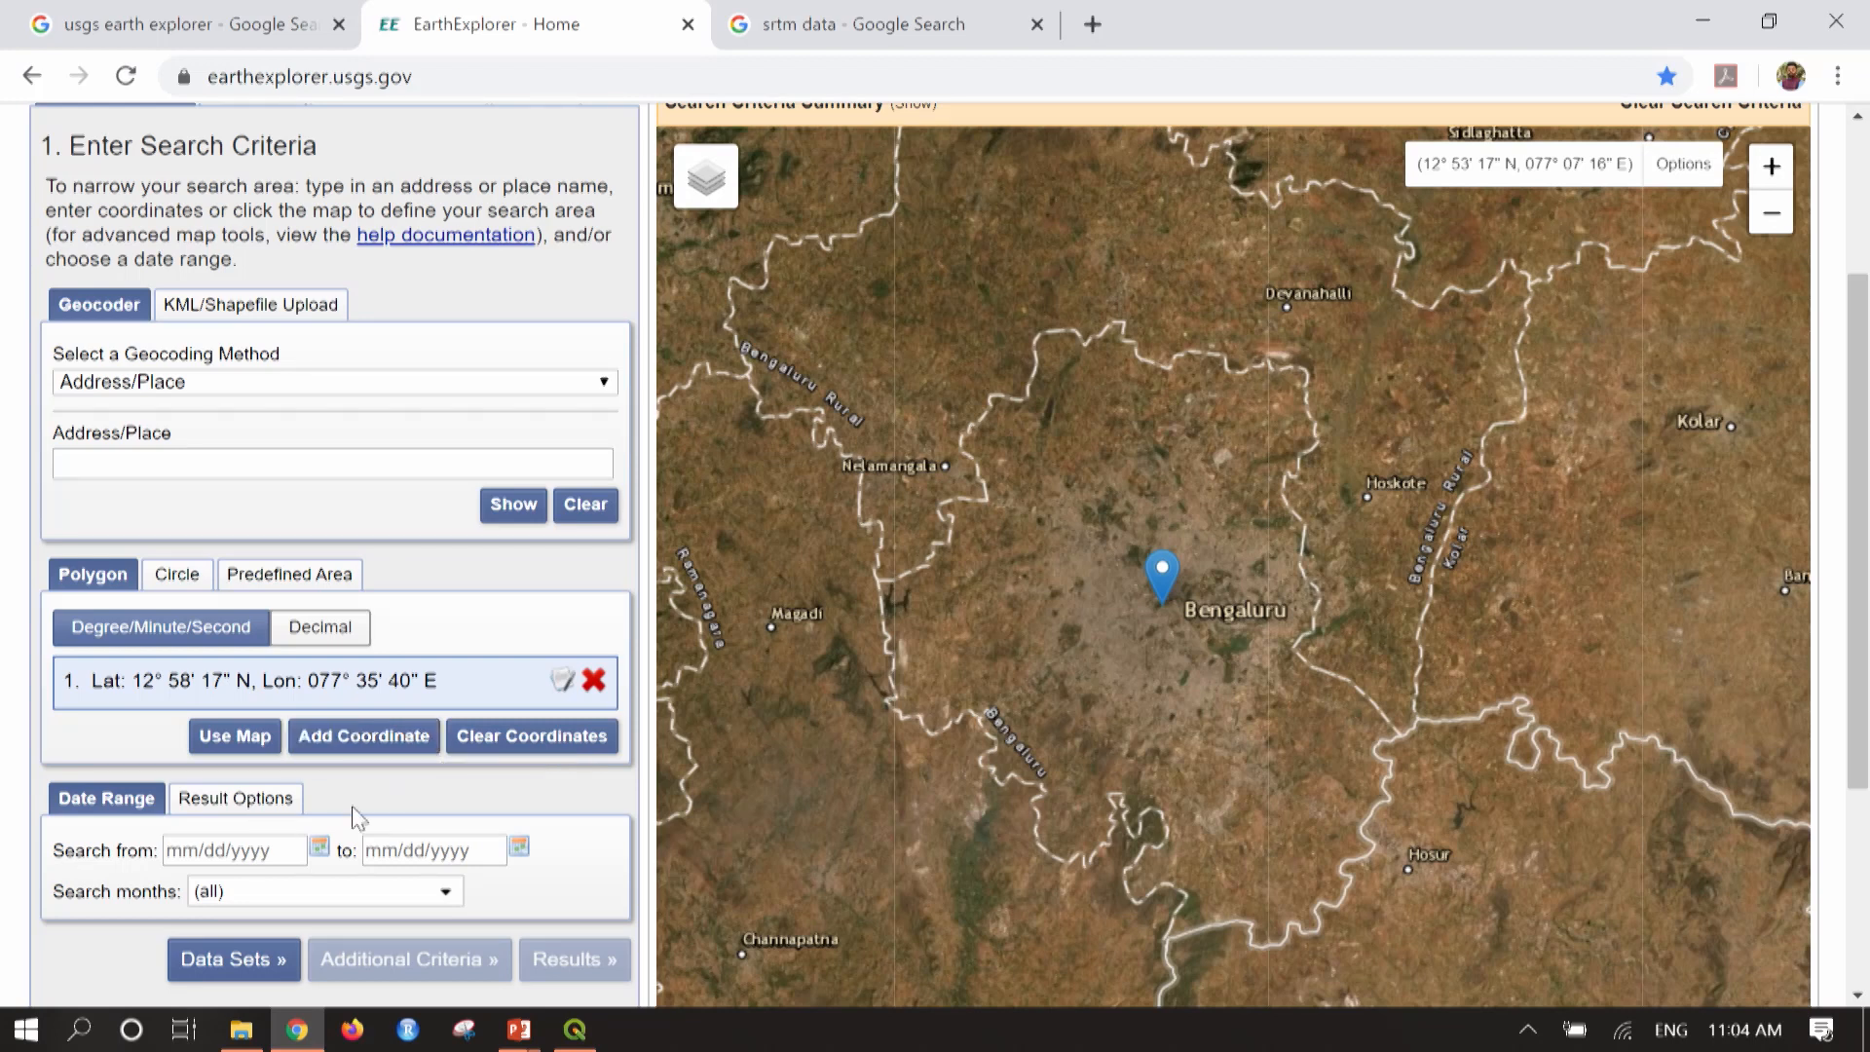
# Set the start of the search date range to 01/01/2009
pyautogui.moveTo(1861, 370); pyautogui.dragTo(1863, 502)
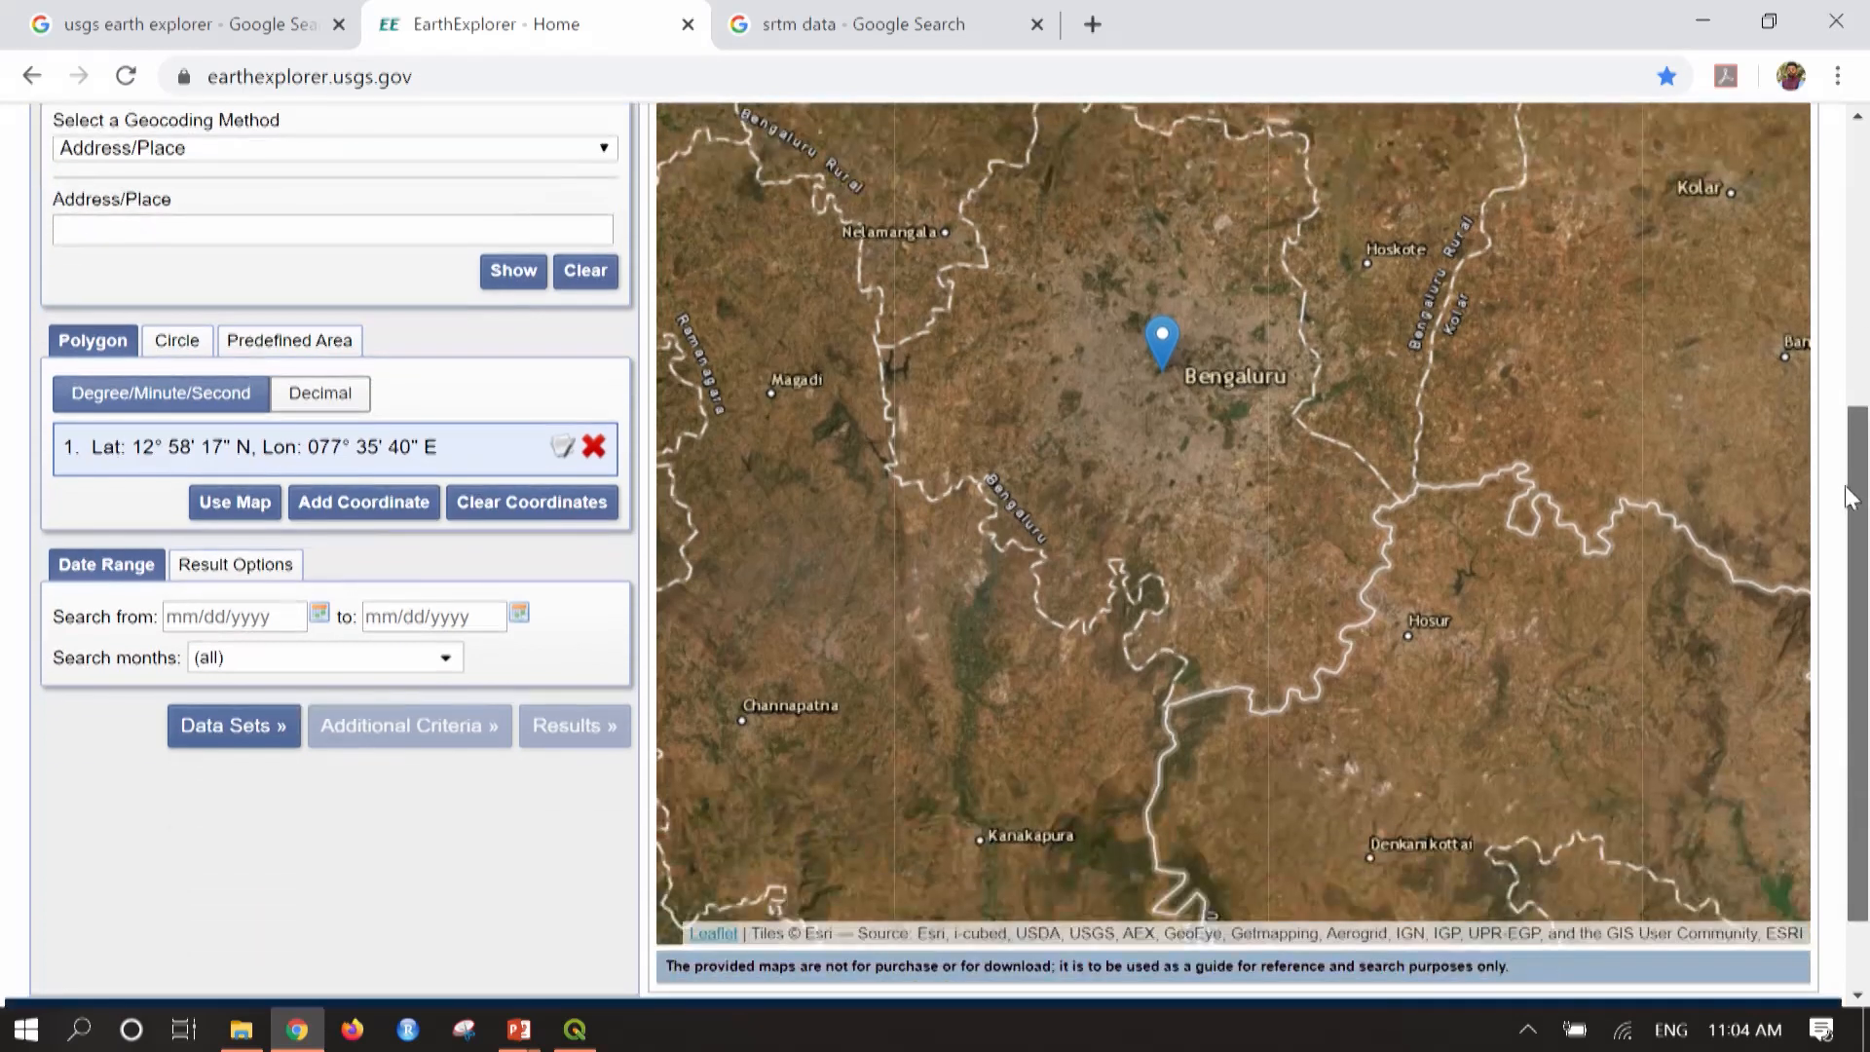
pyautogui.click(241, 617)
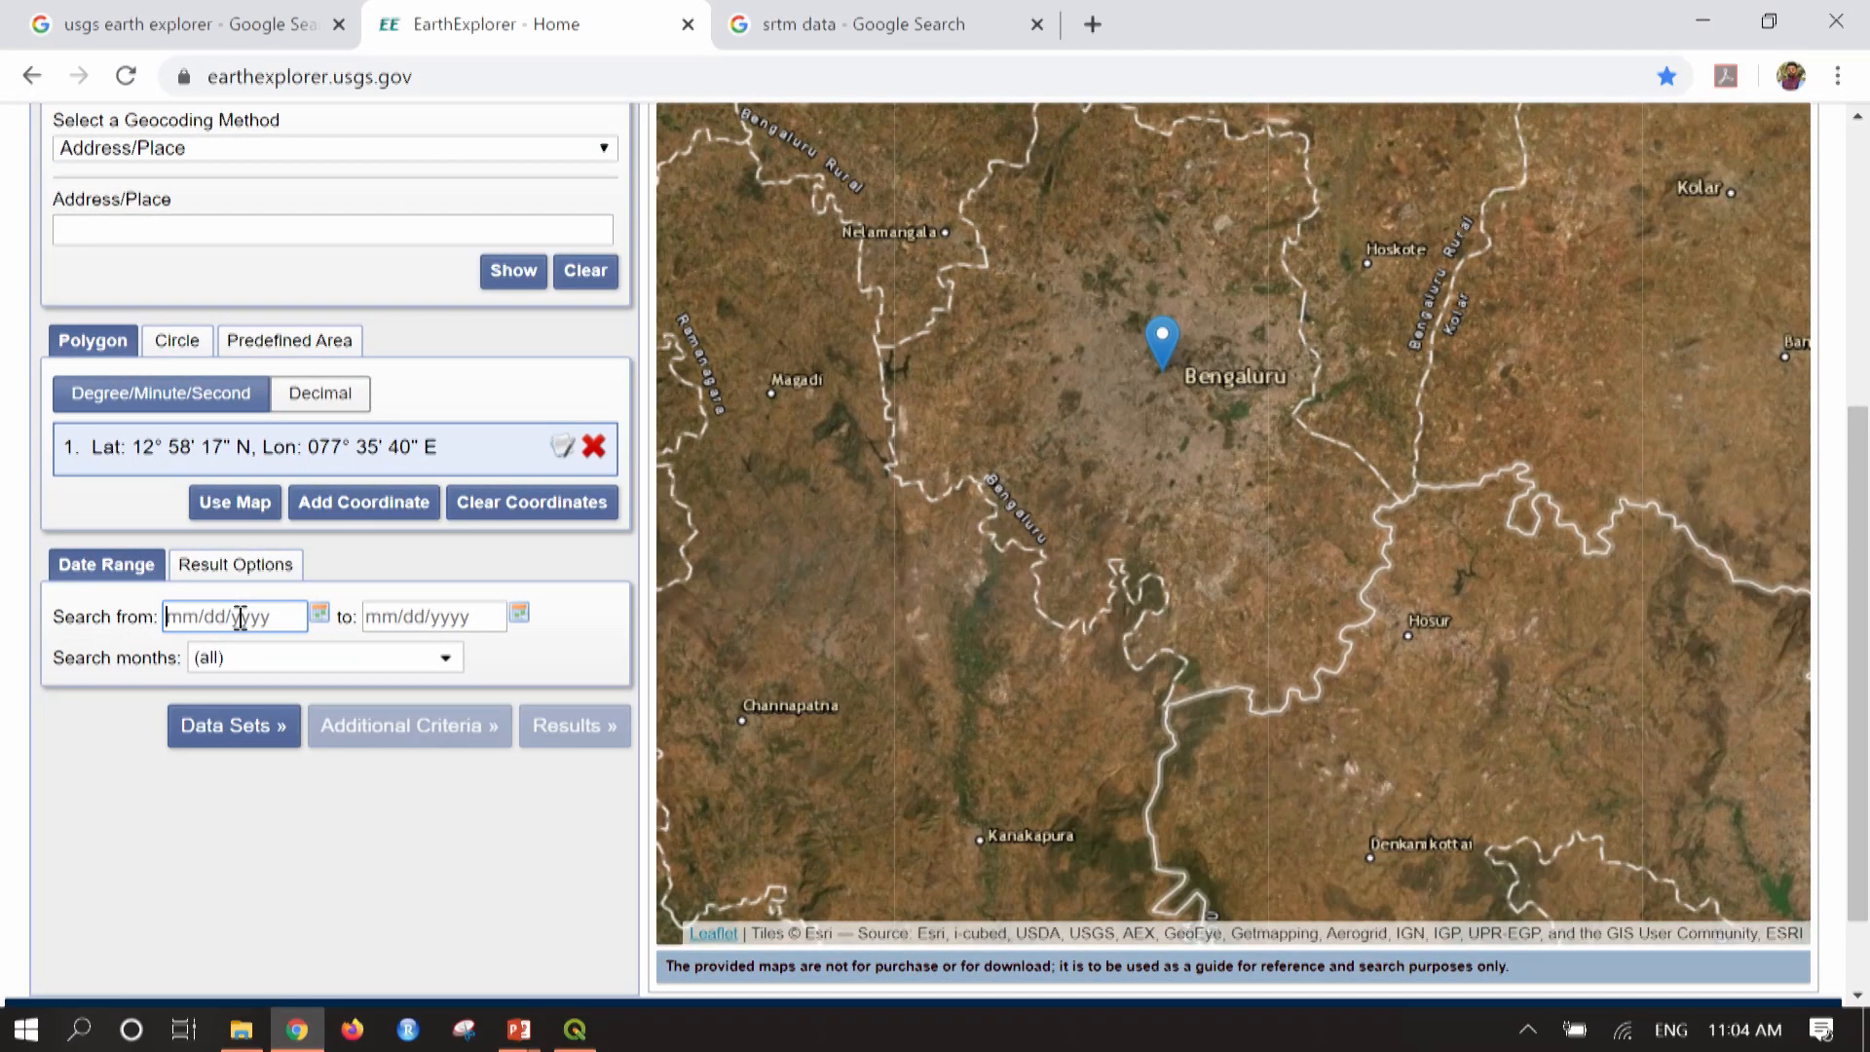
pyautogui.click(320, 615)
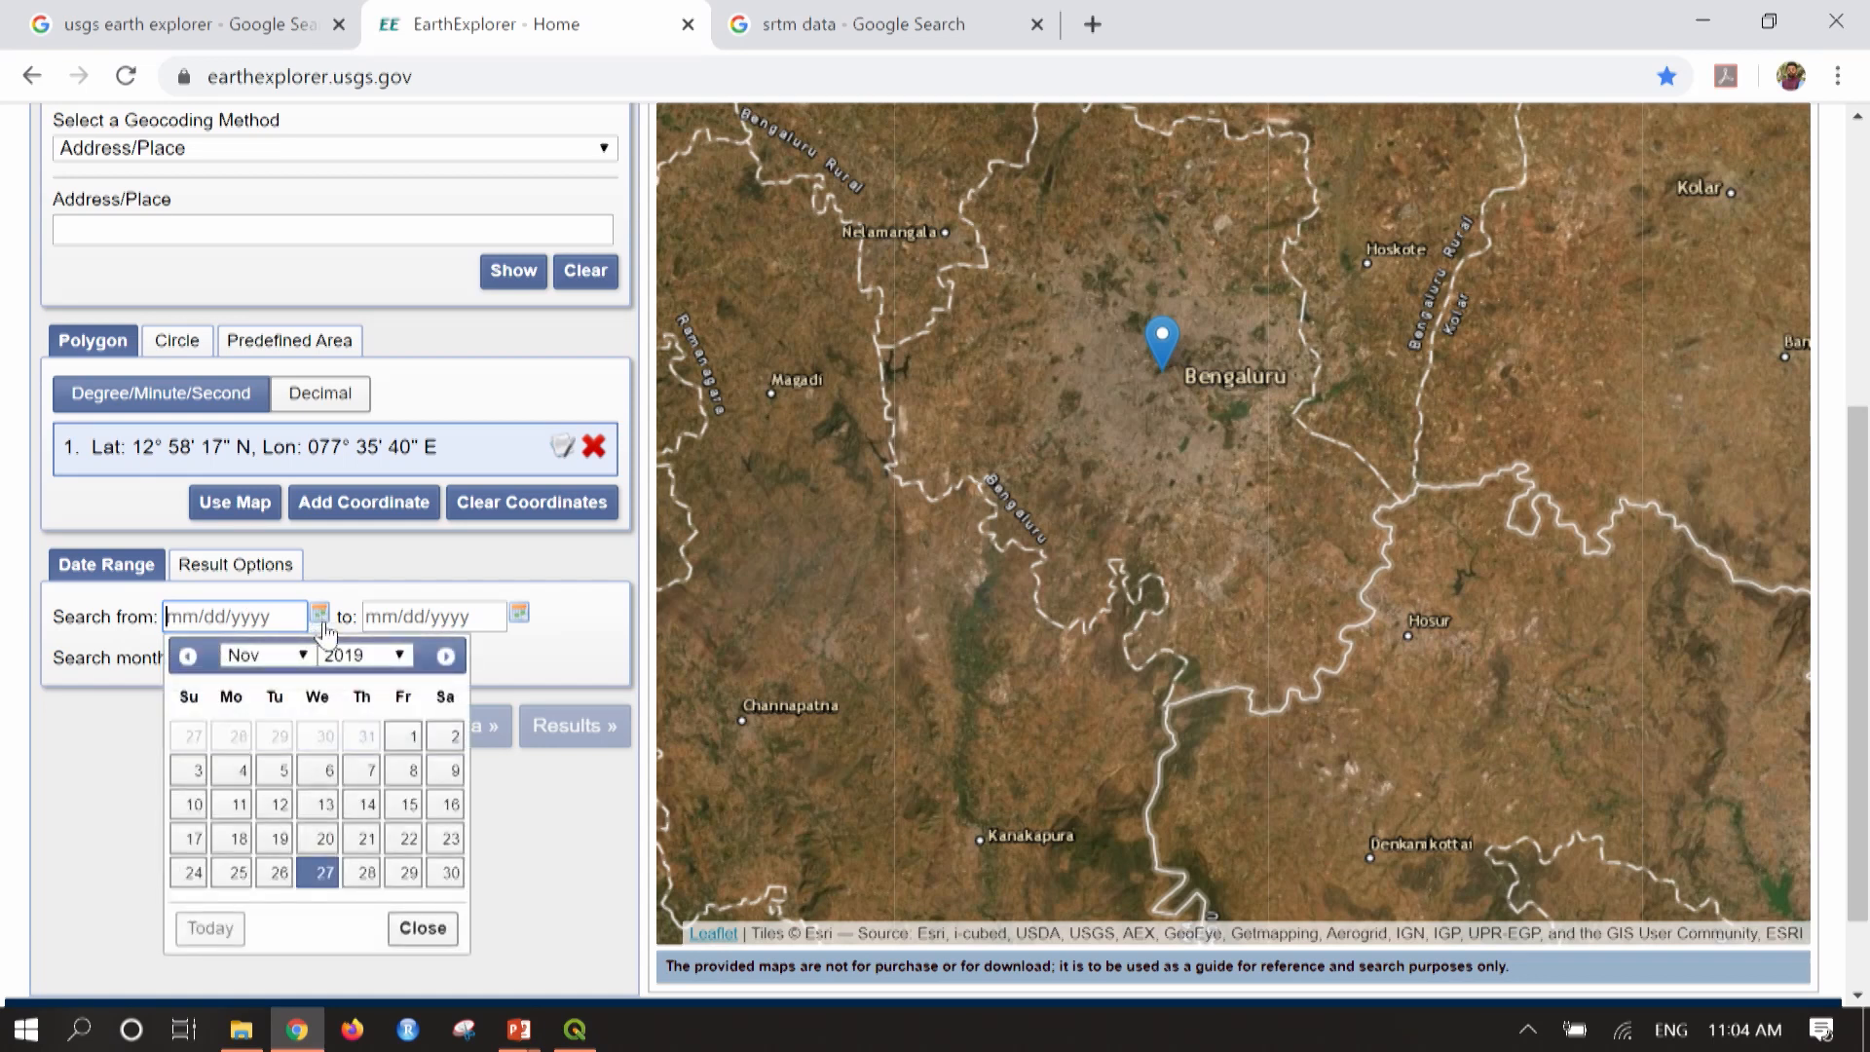
pyautogui.click(388, 656)
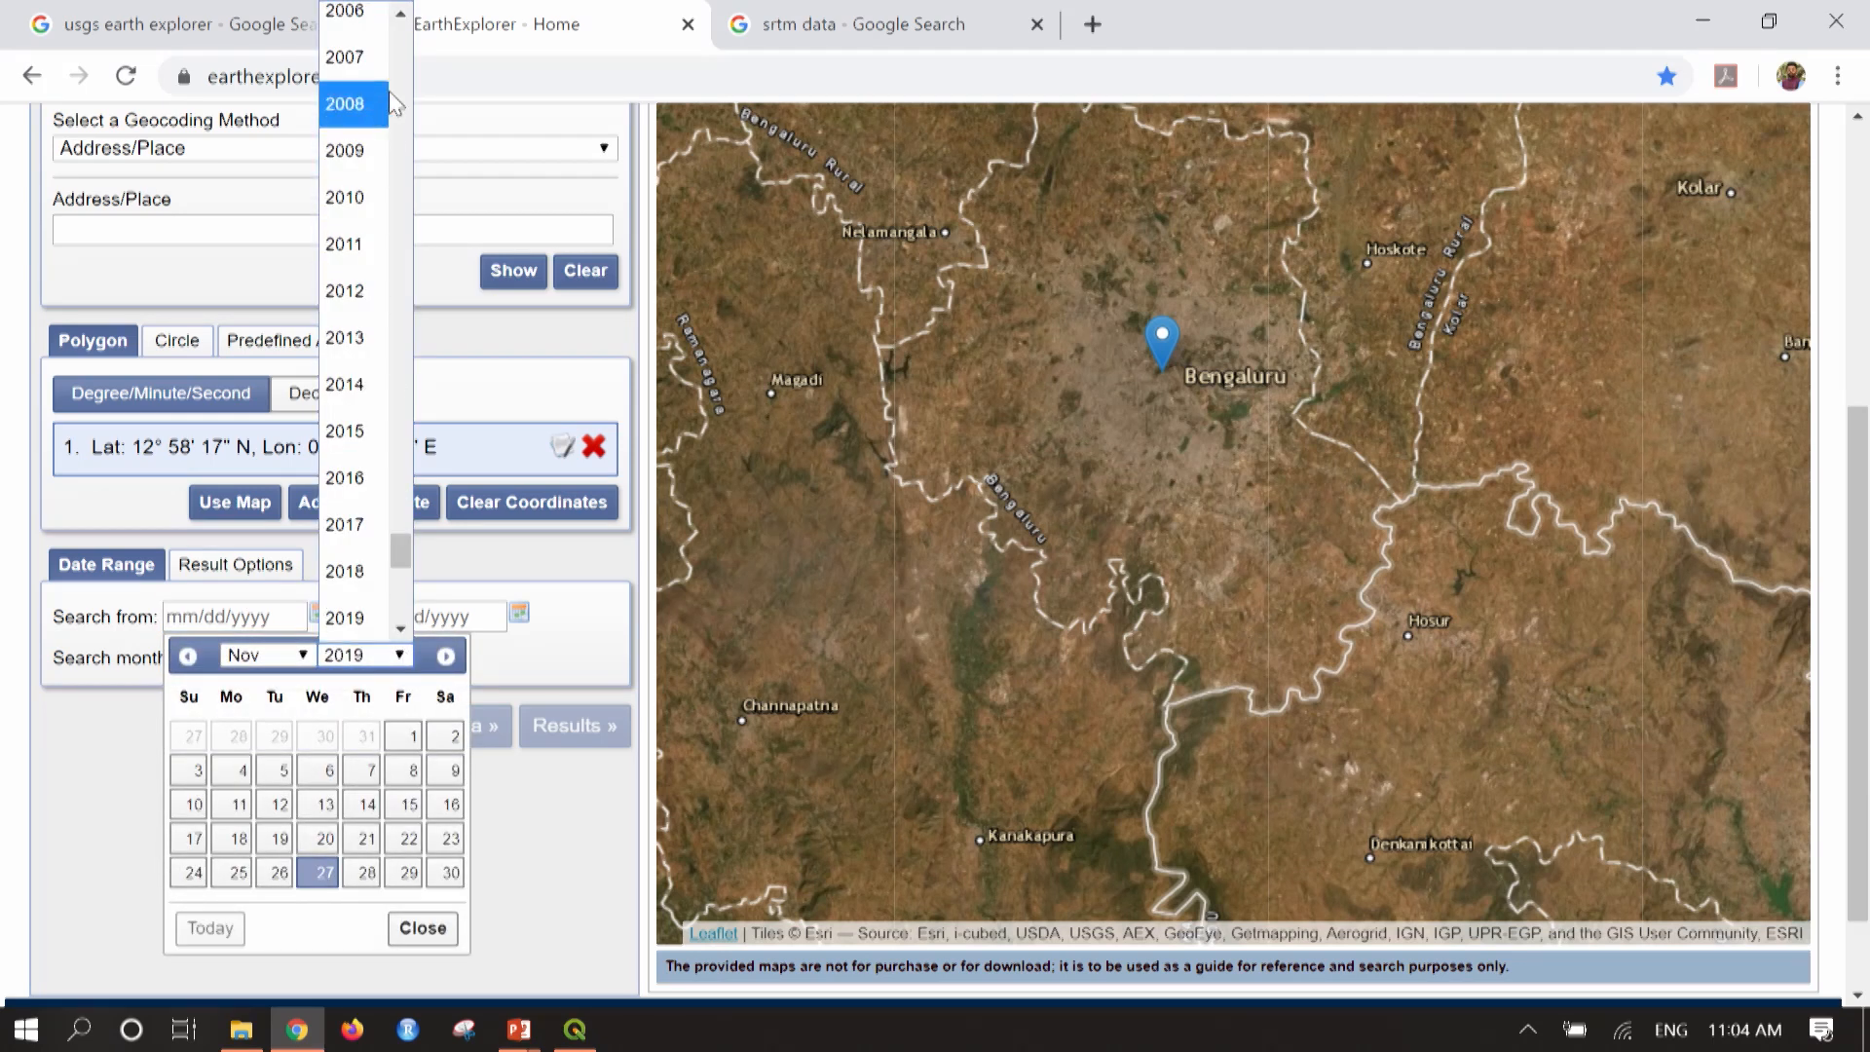
pyautogui.scroll(4, 389, 91)
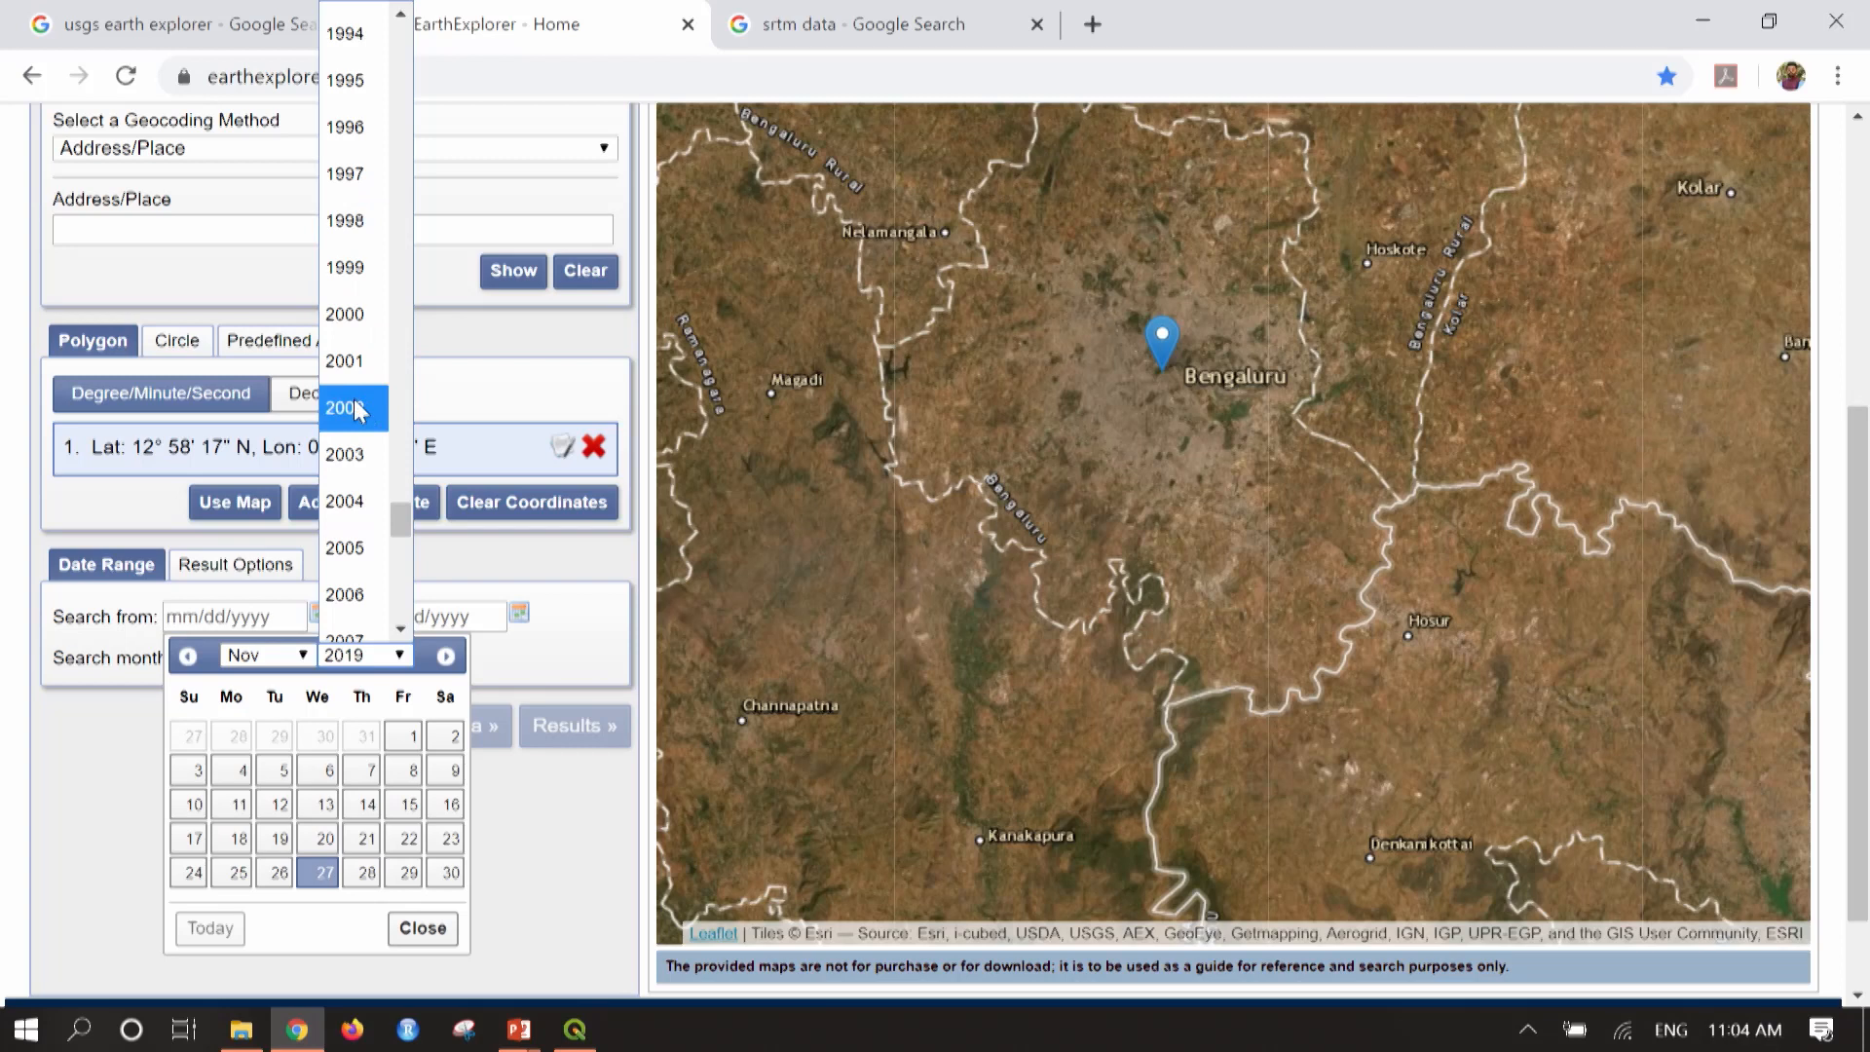
pyautogui.scroll(-2, 355, 428)
pyautogui.click(347, 446)
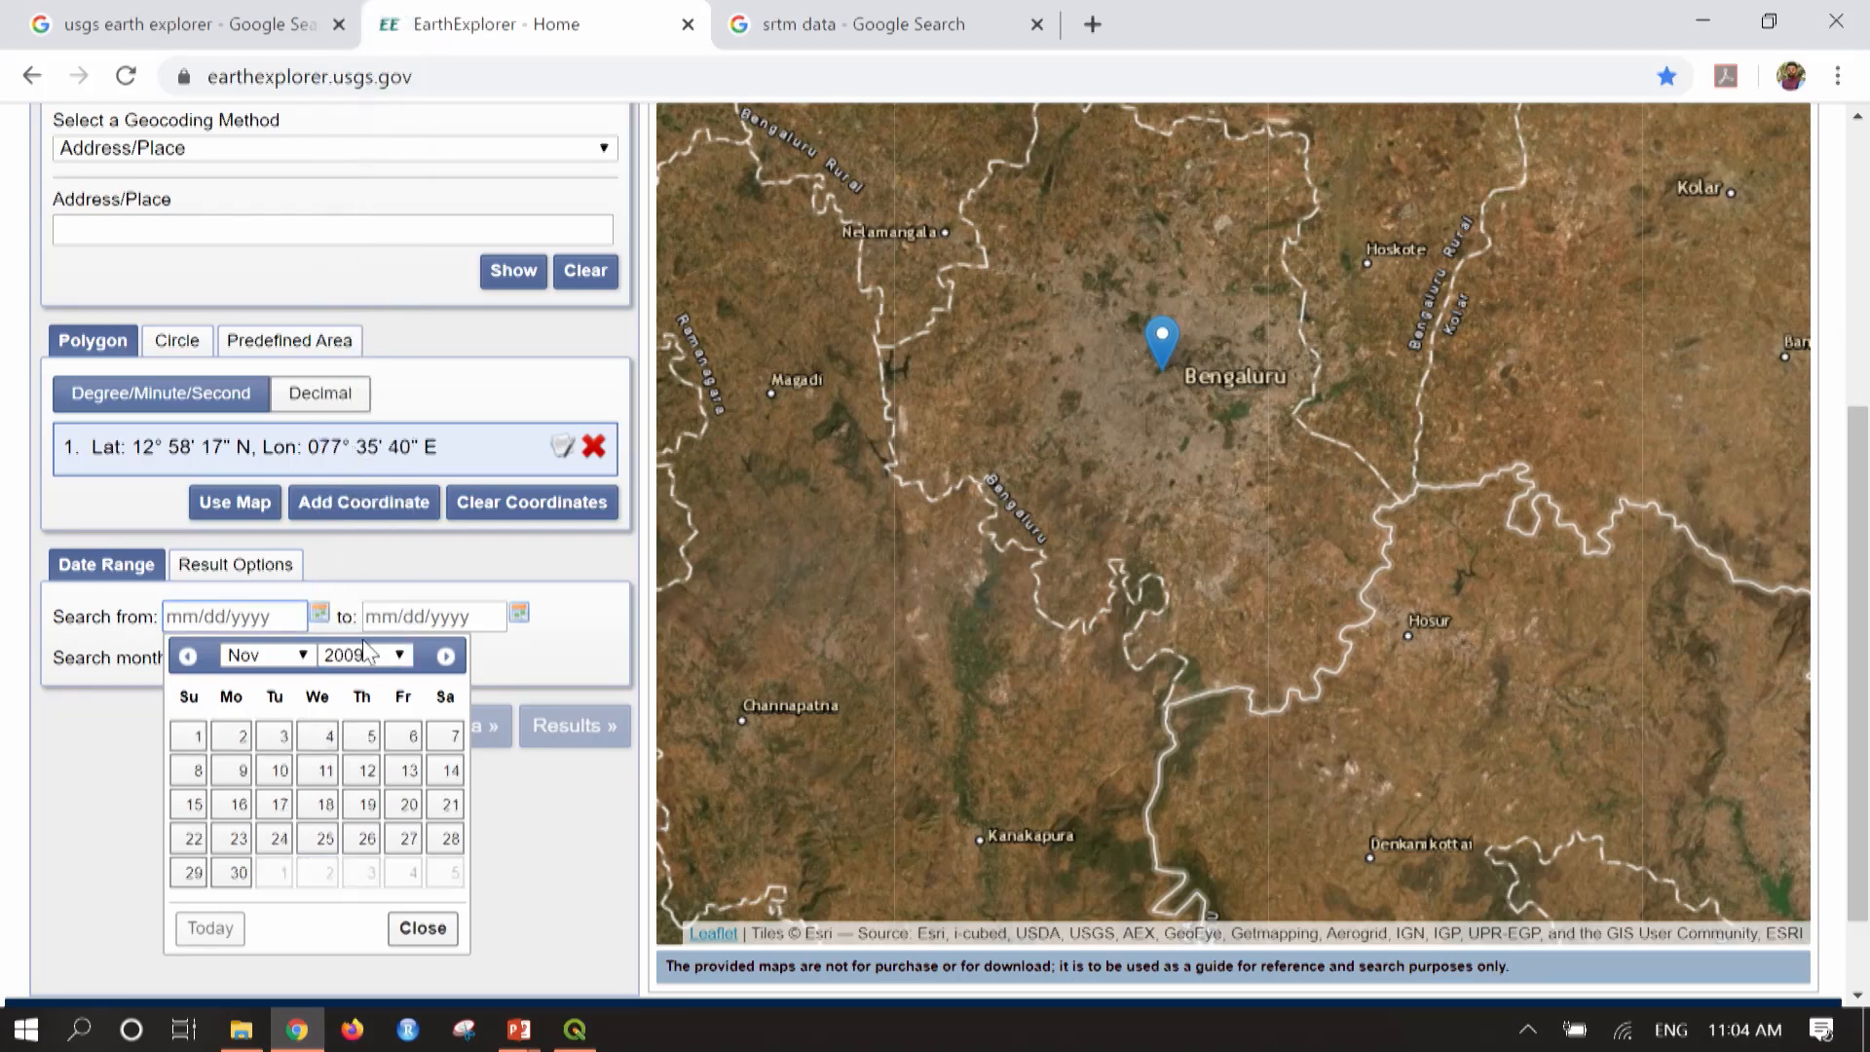
pyautogui.click(308, 658)
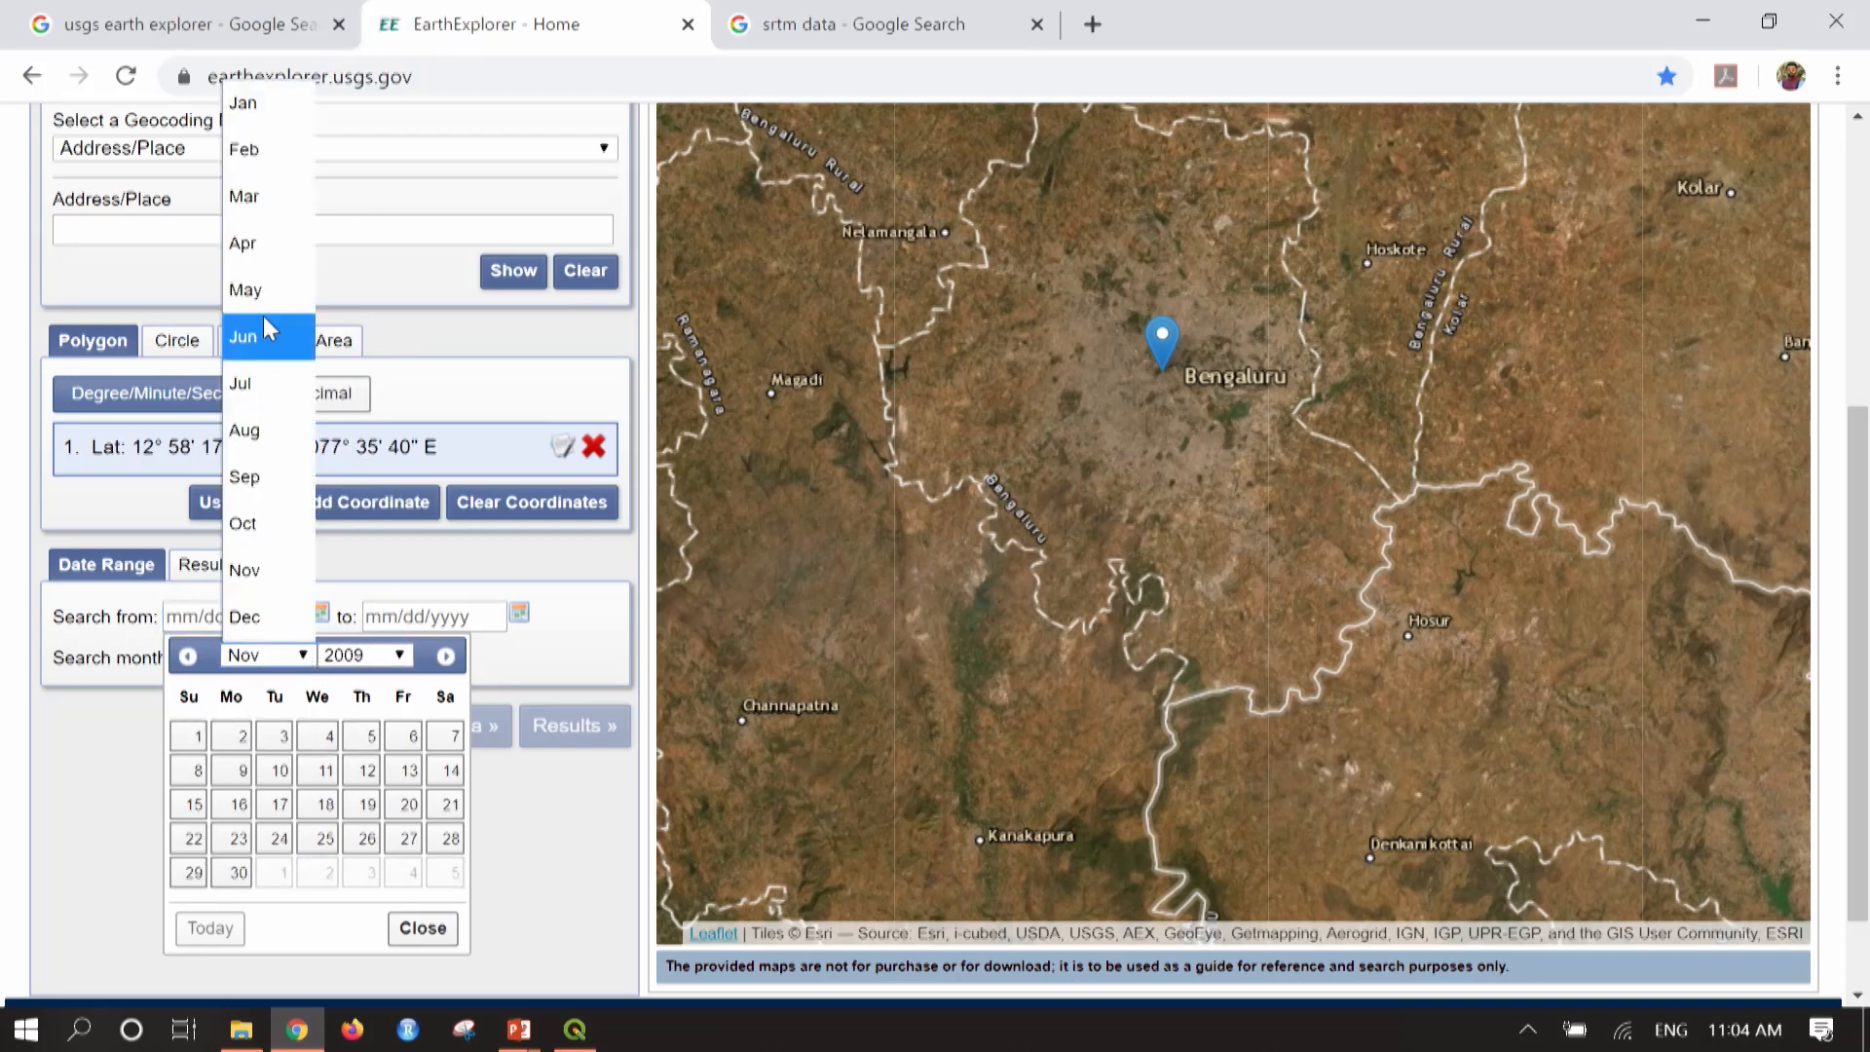
pyautogui.click(280, 127)
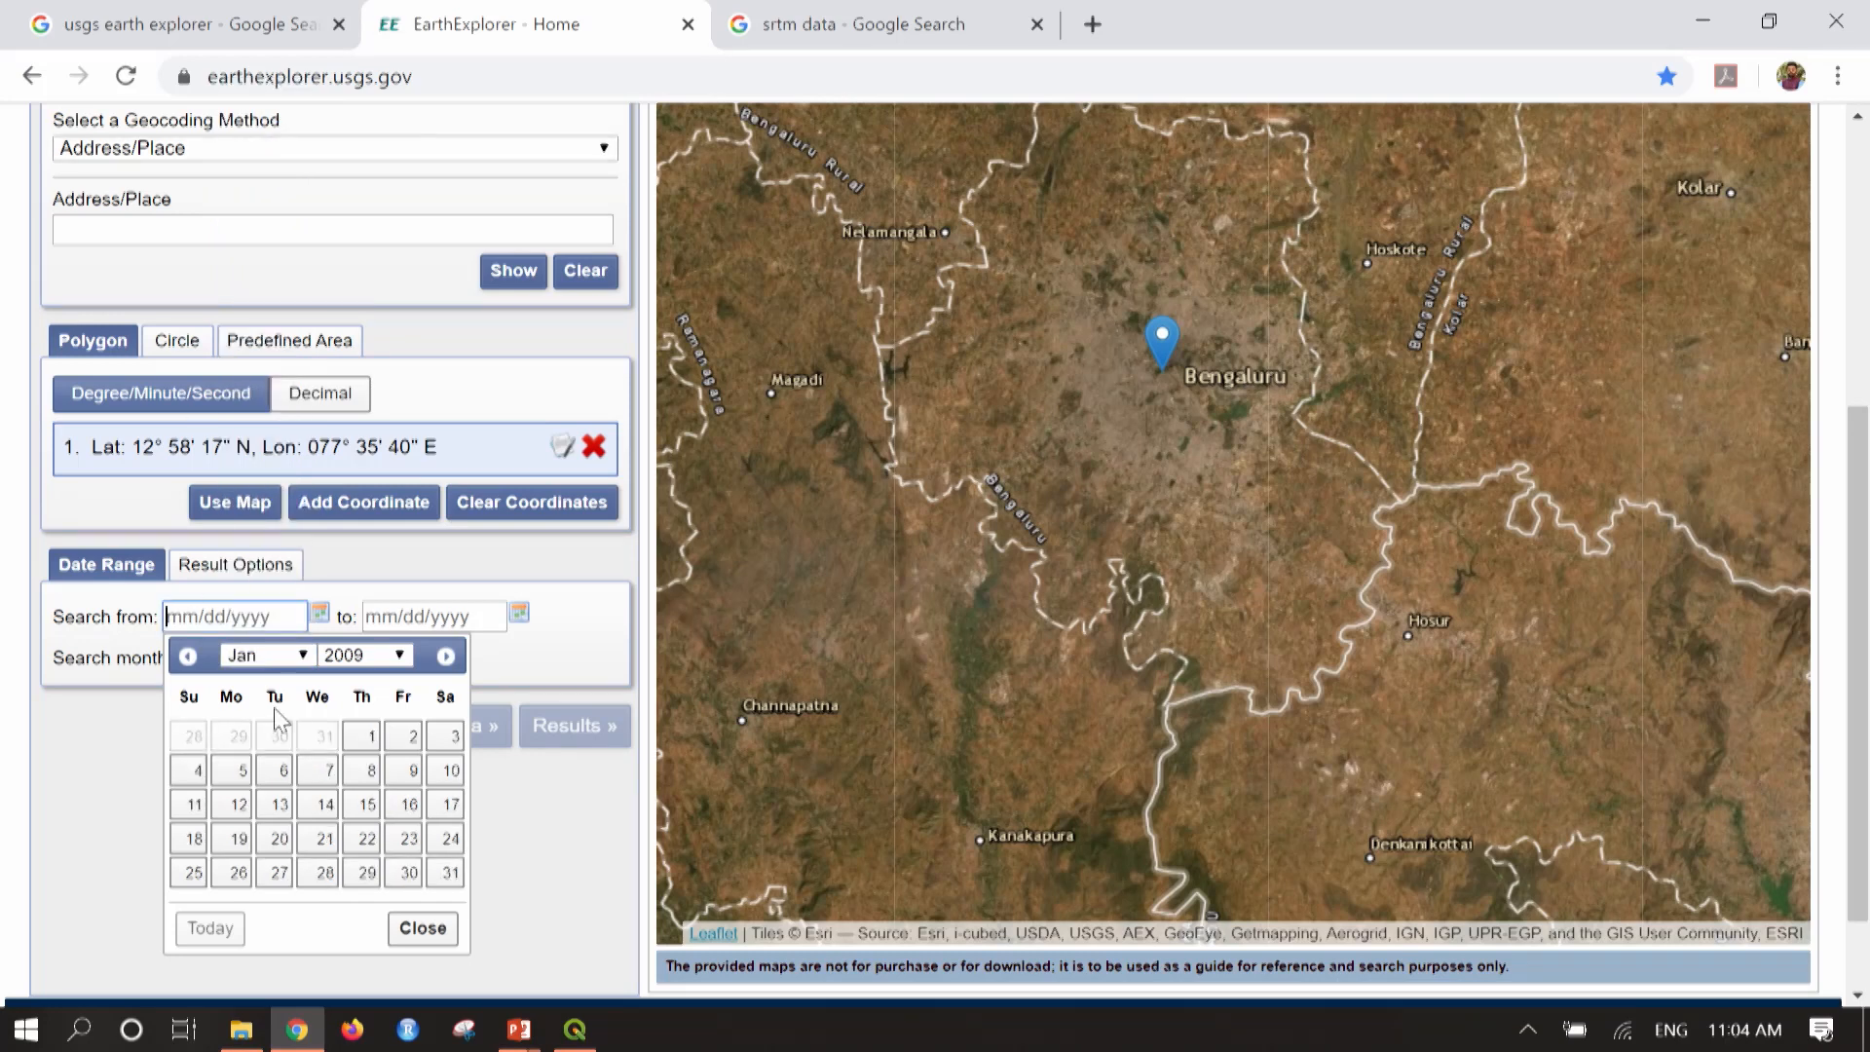
pyautogui.click(365, 738)
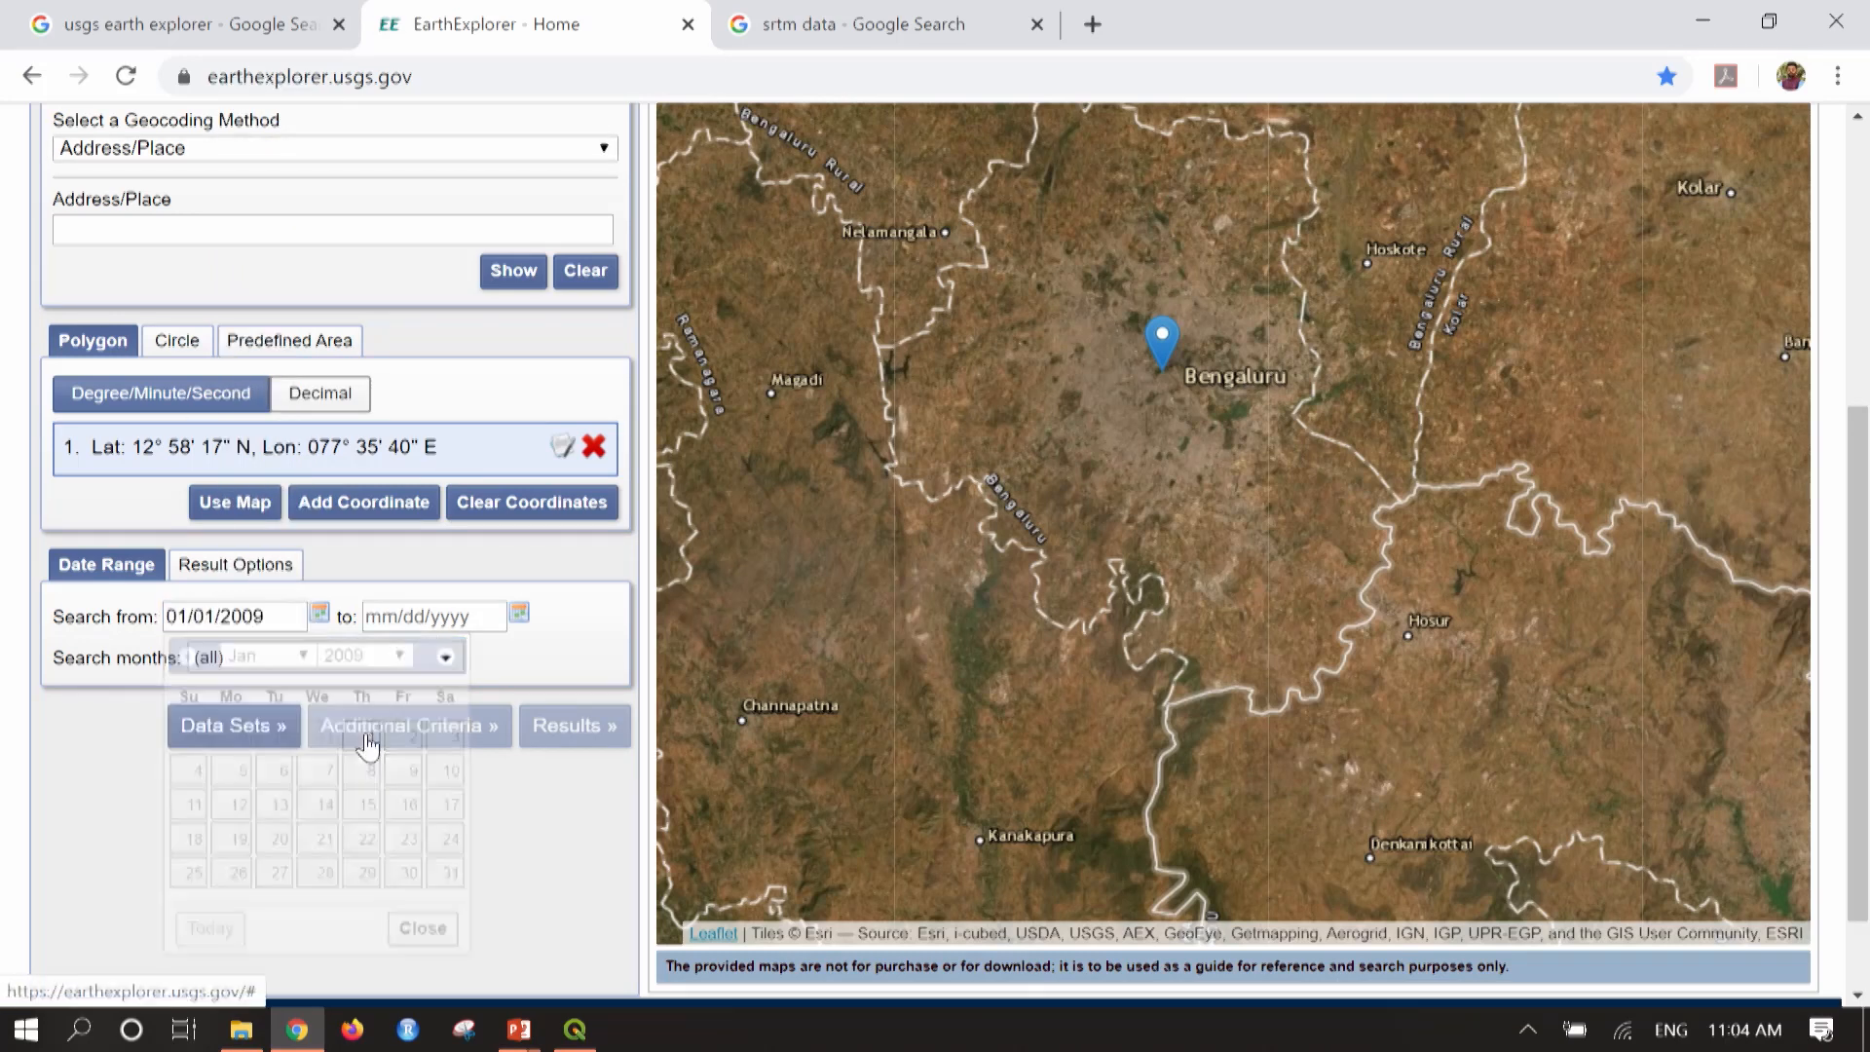
# Set the end of the search date range to 01/01/2019
pyautogui.click(520, 614)
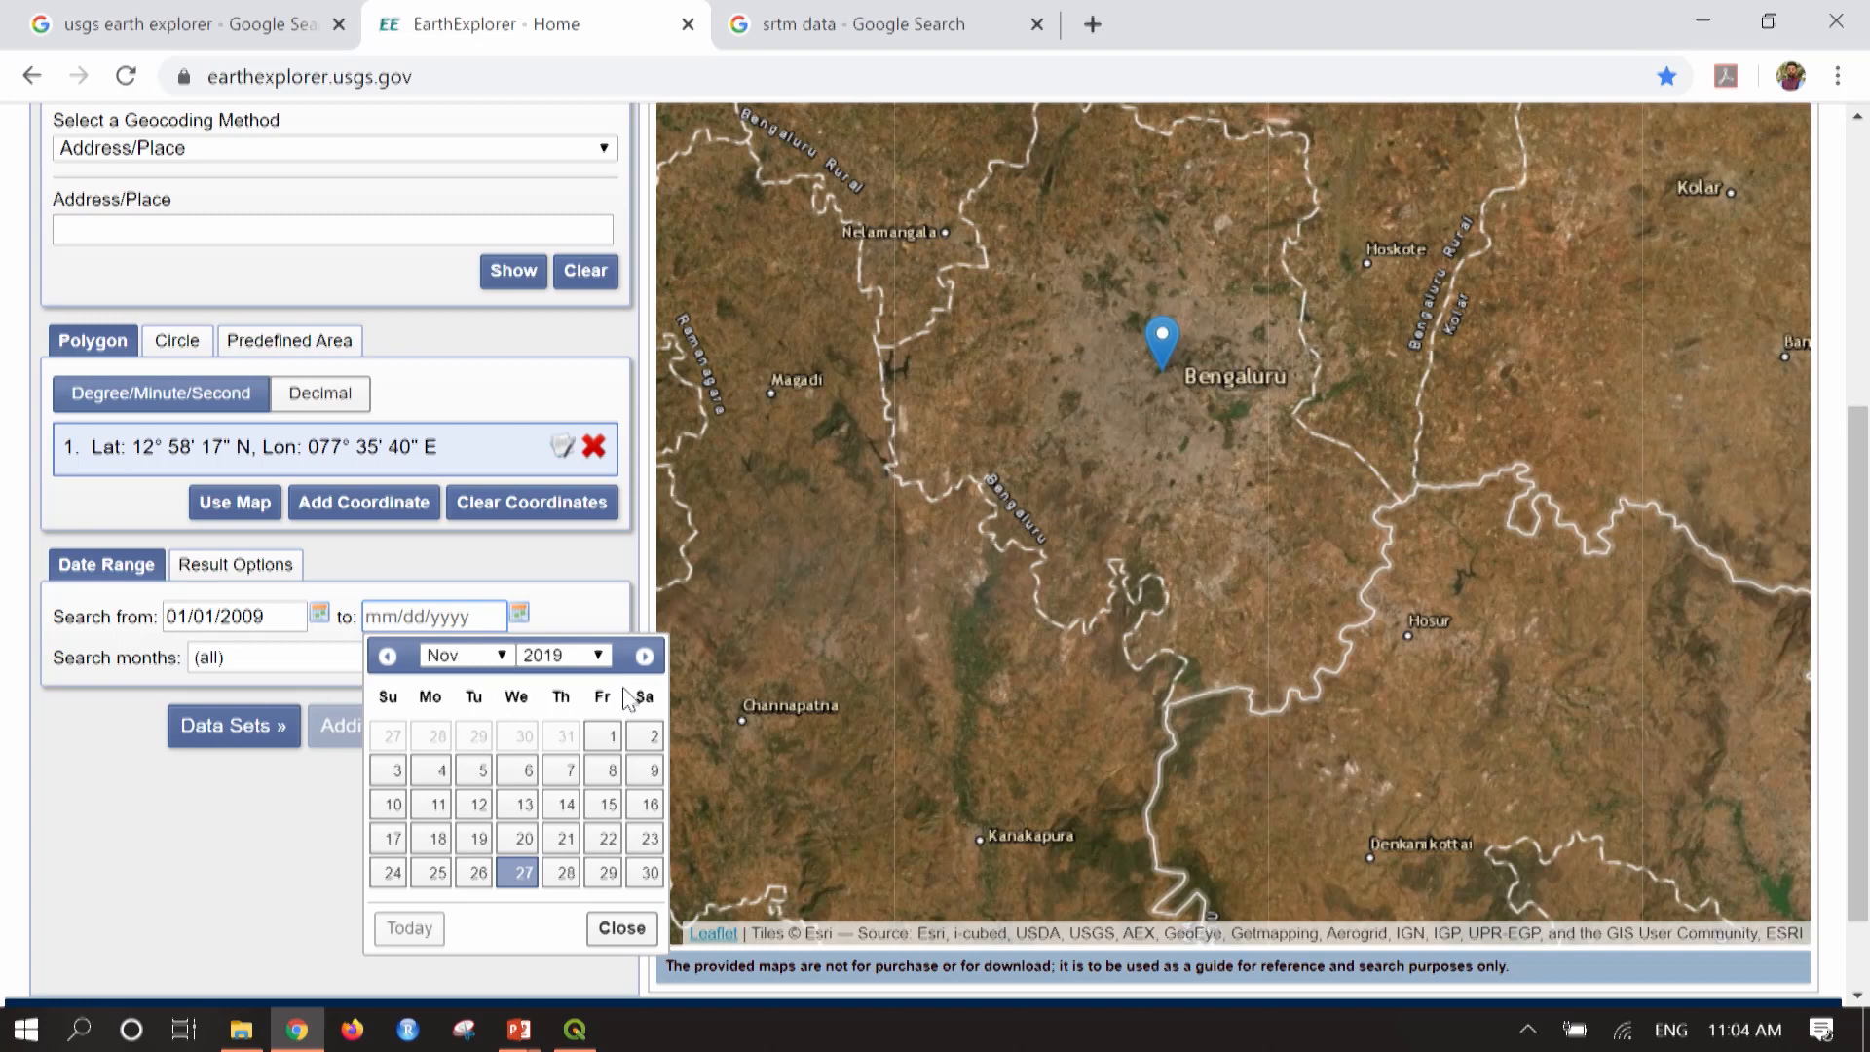
pyautogui.click(495, 655)
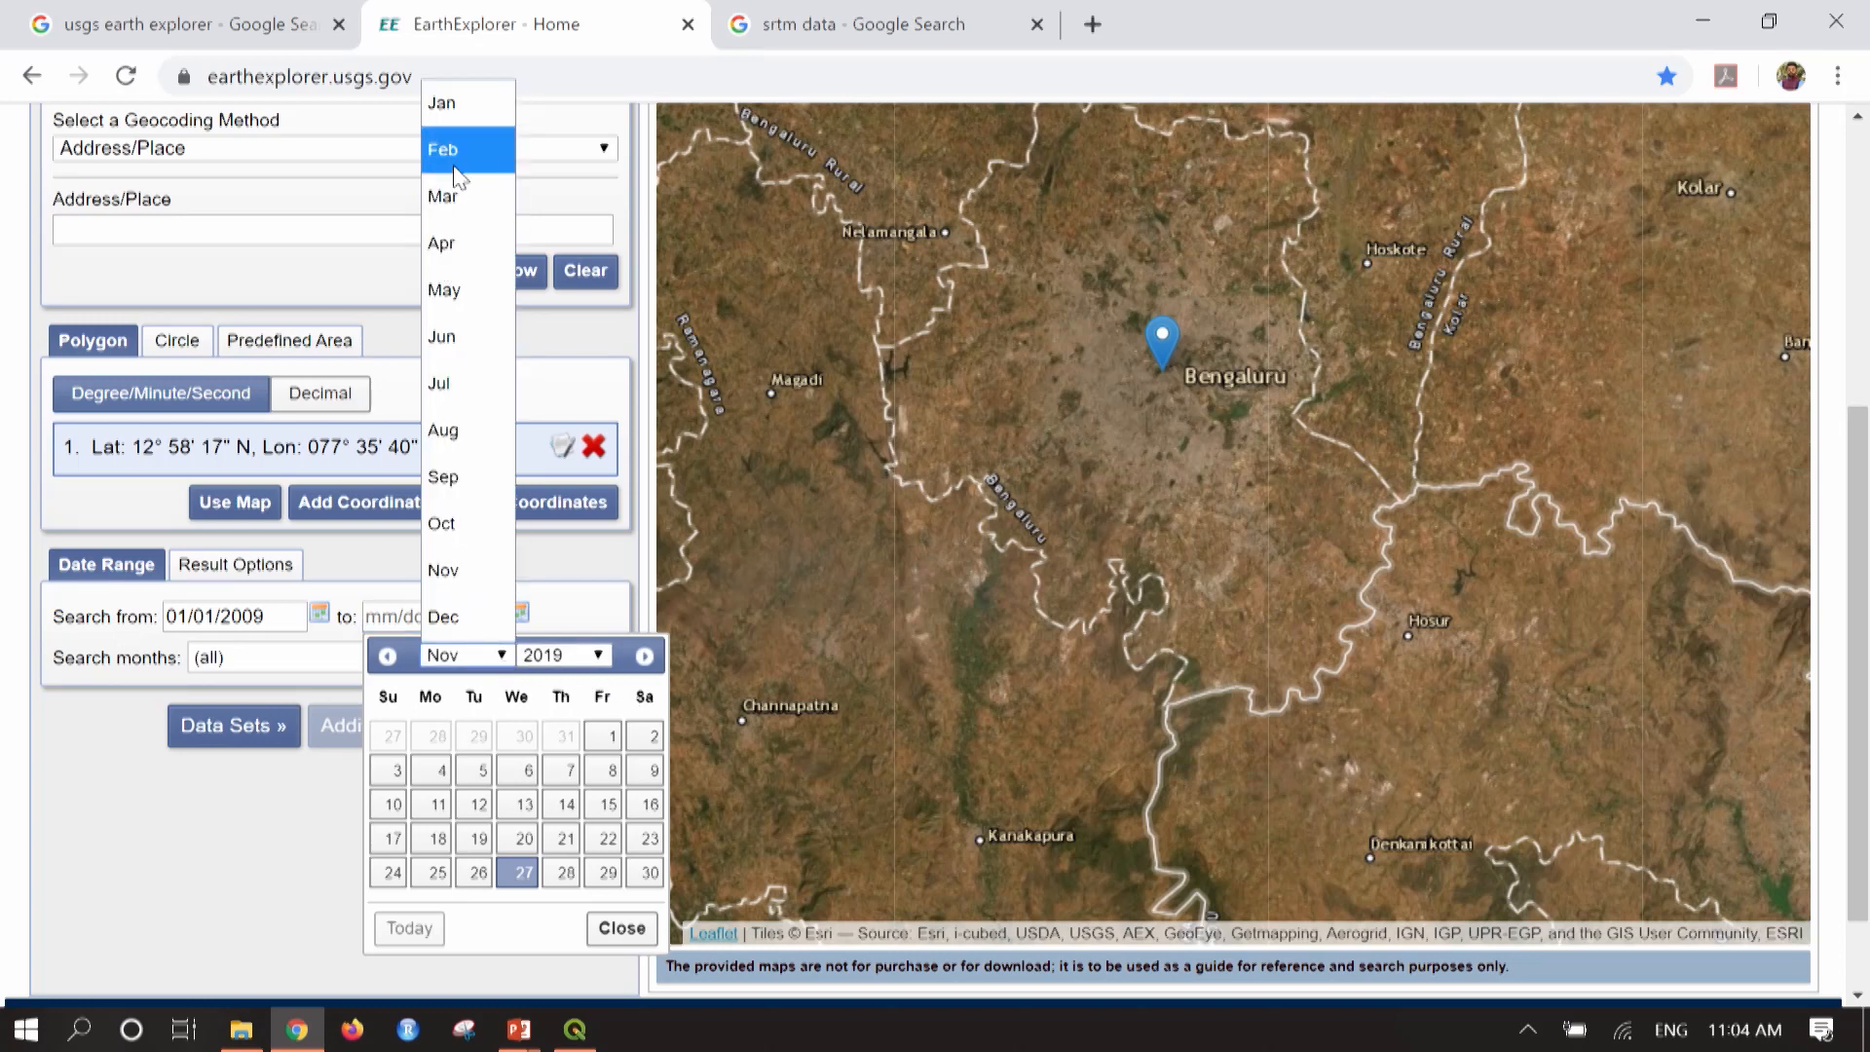
pyautogui.click(460, 115)
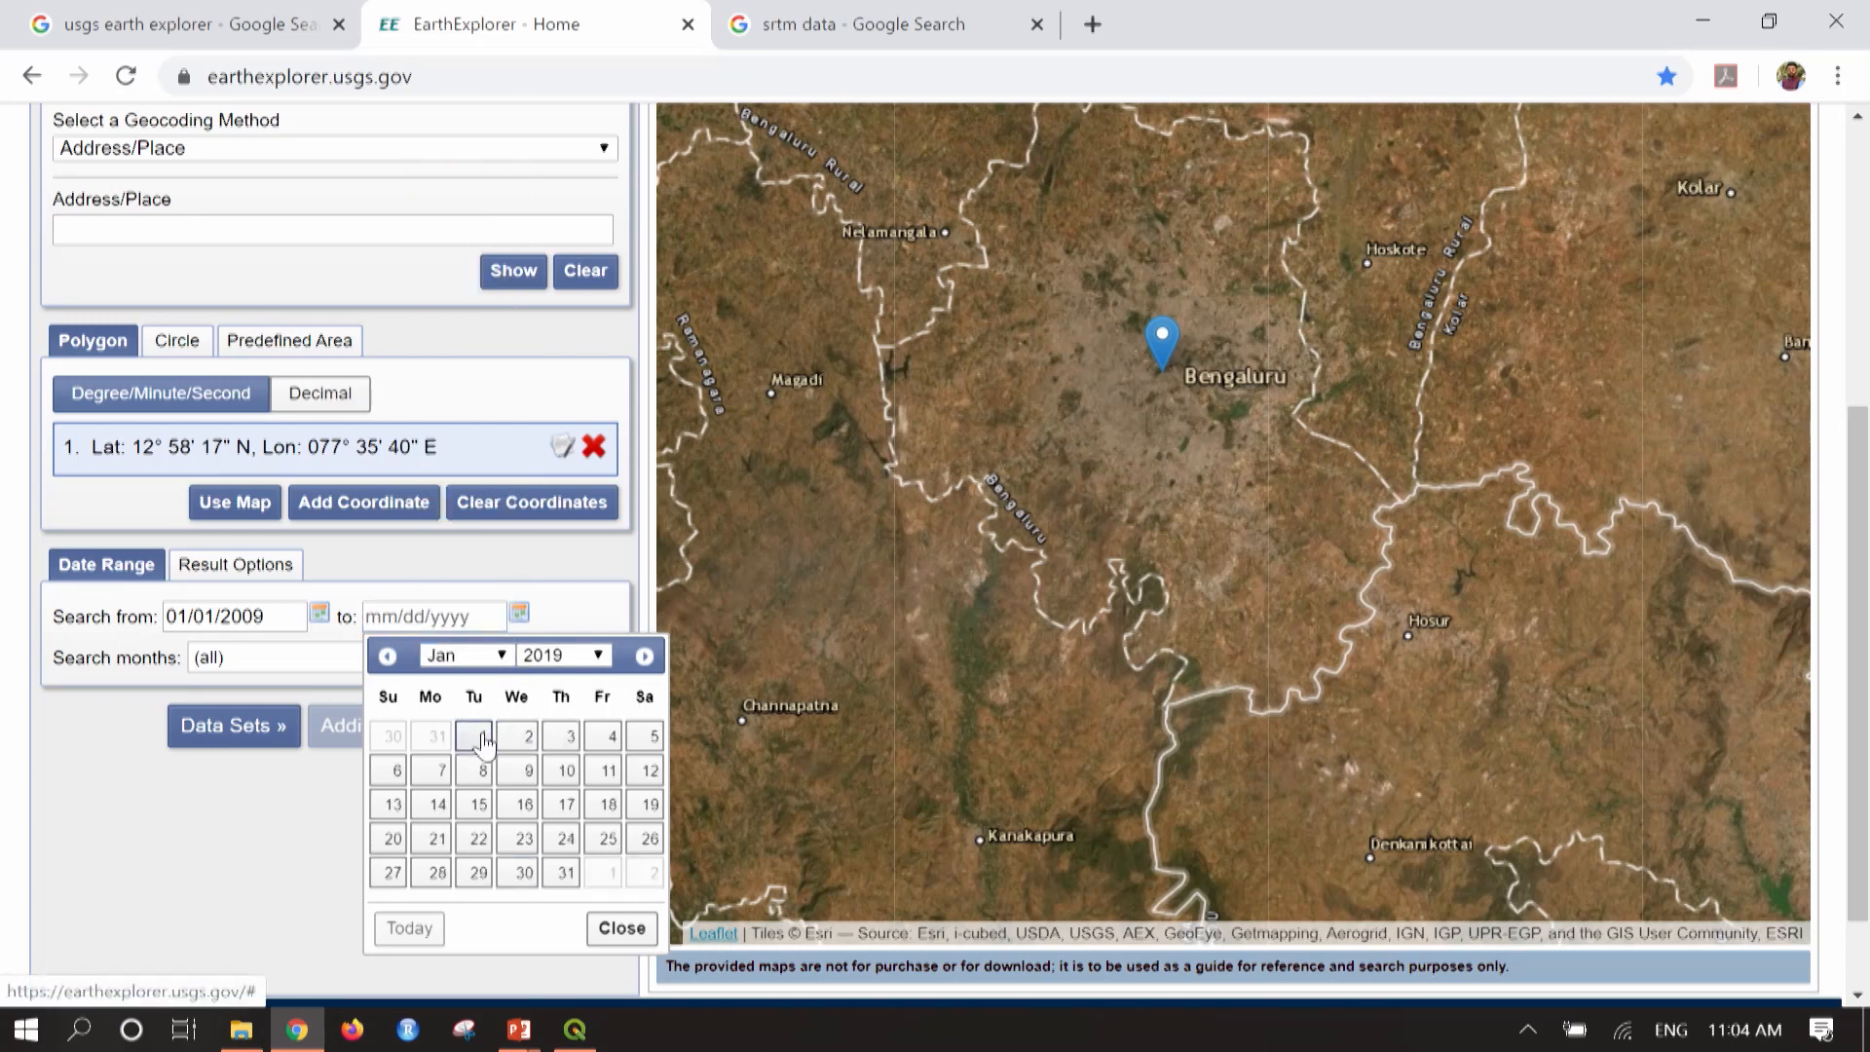
pyautogui.click(477, 738)
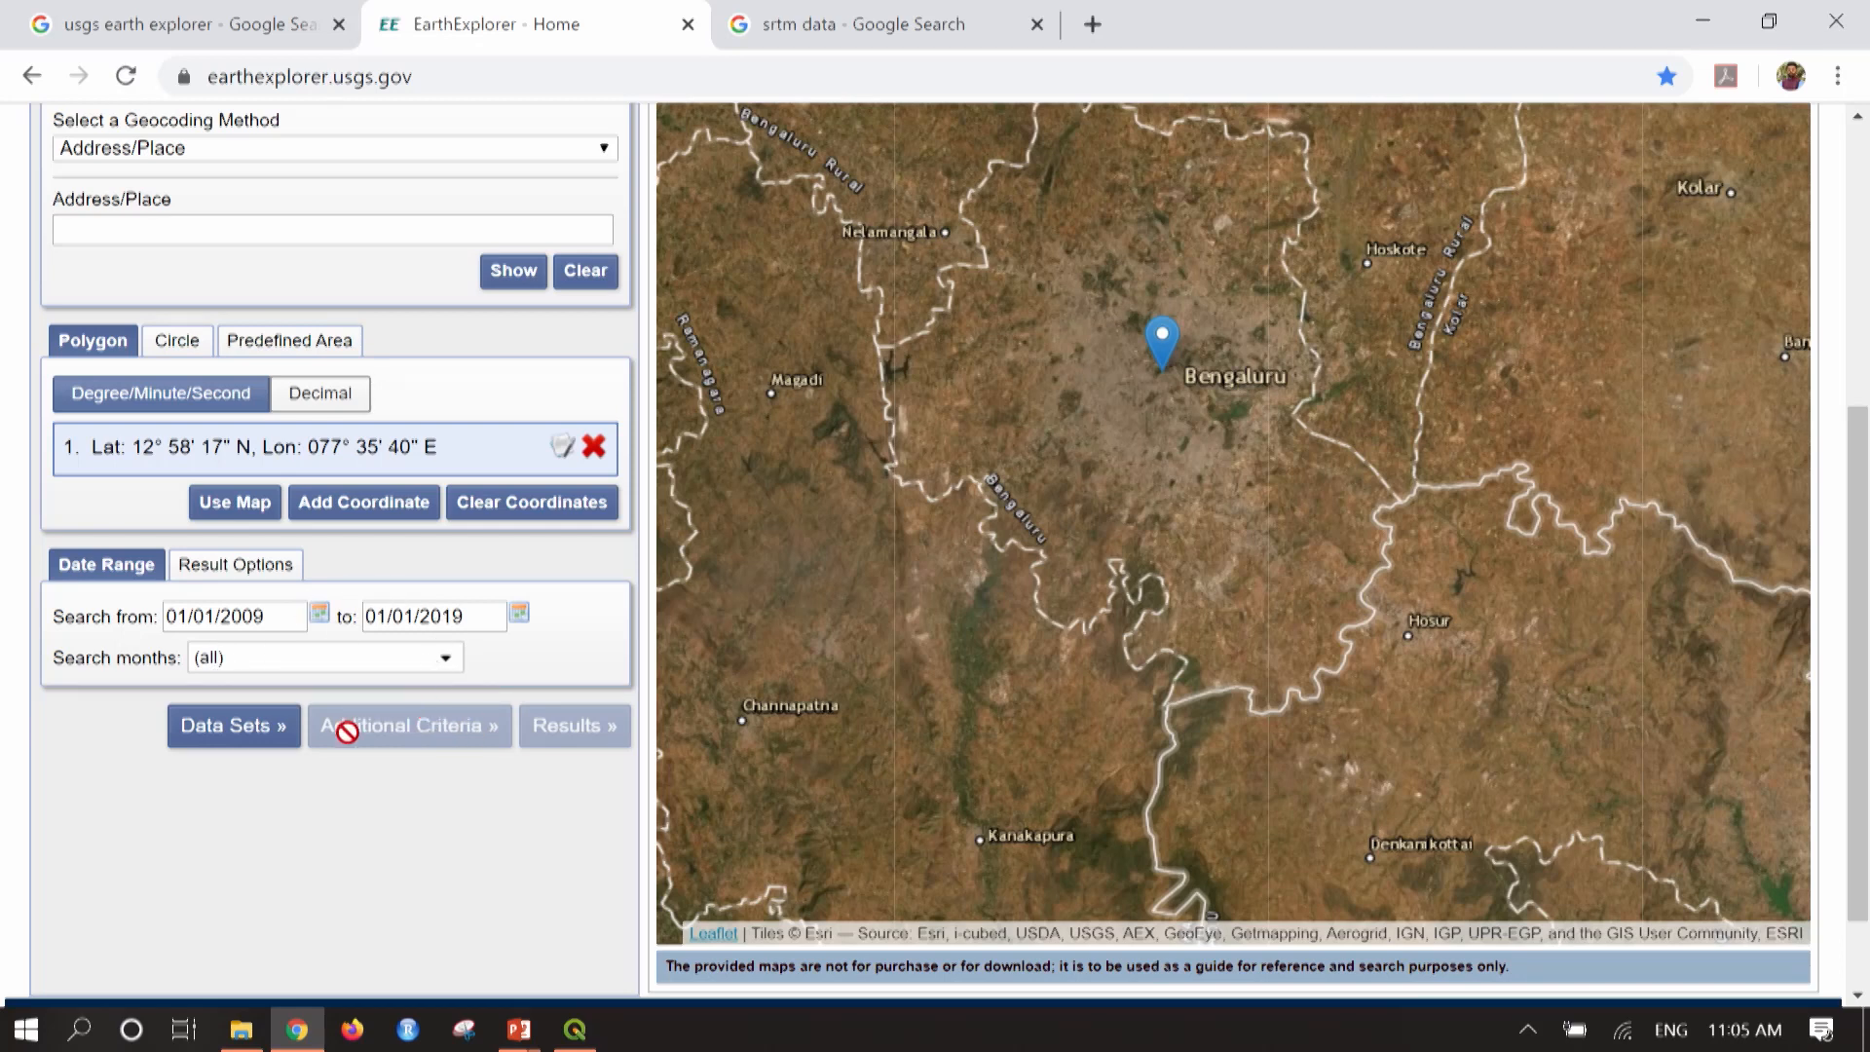
# Proceed to the data set selection and look through the list of available data set categories
pyautogui.click(223, 744)
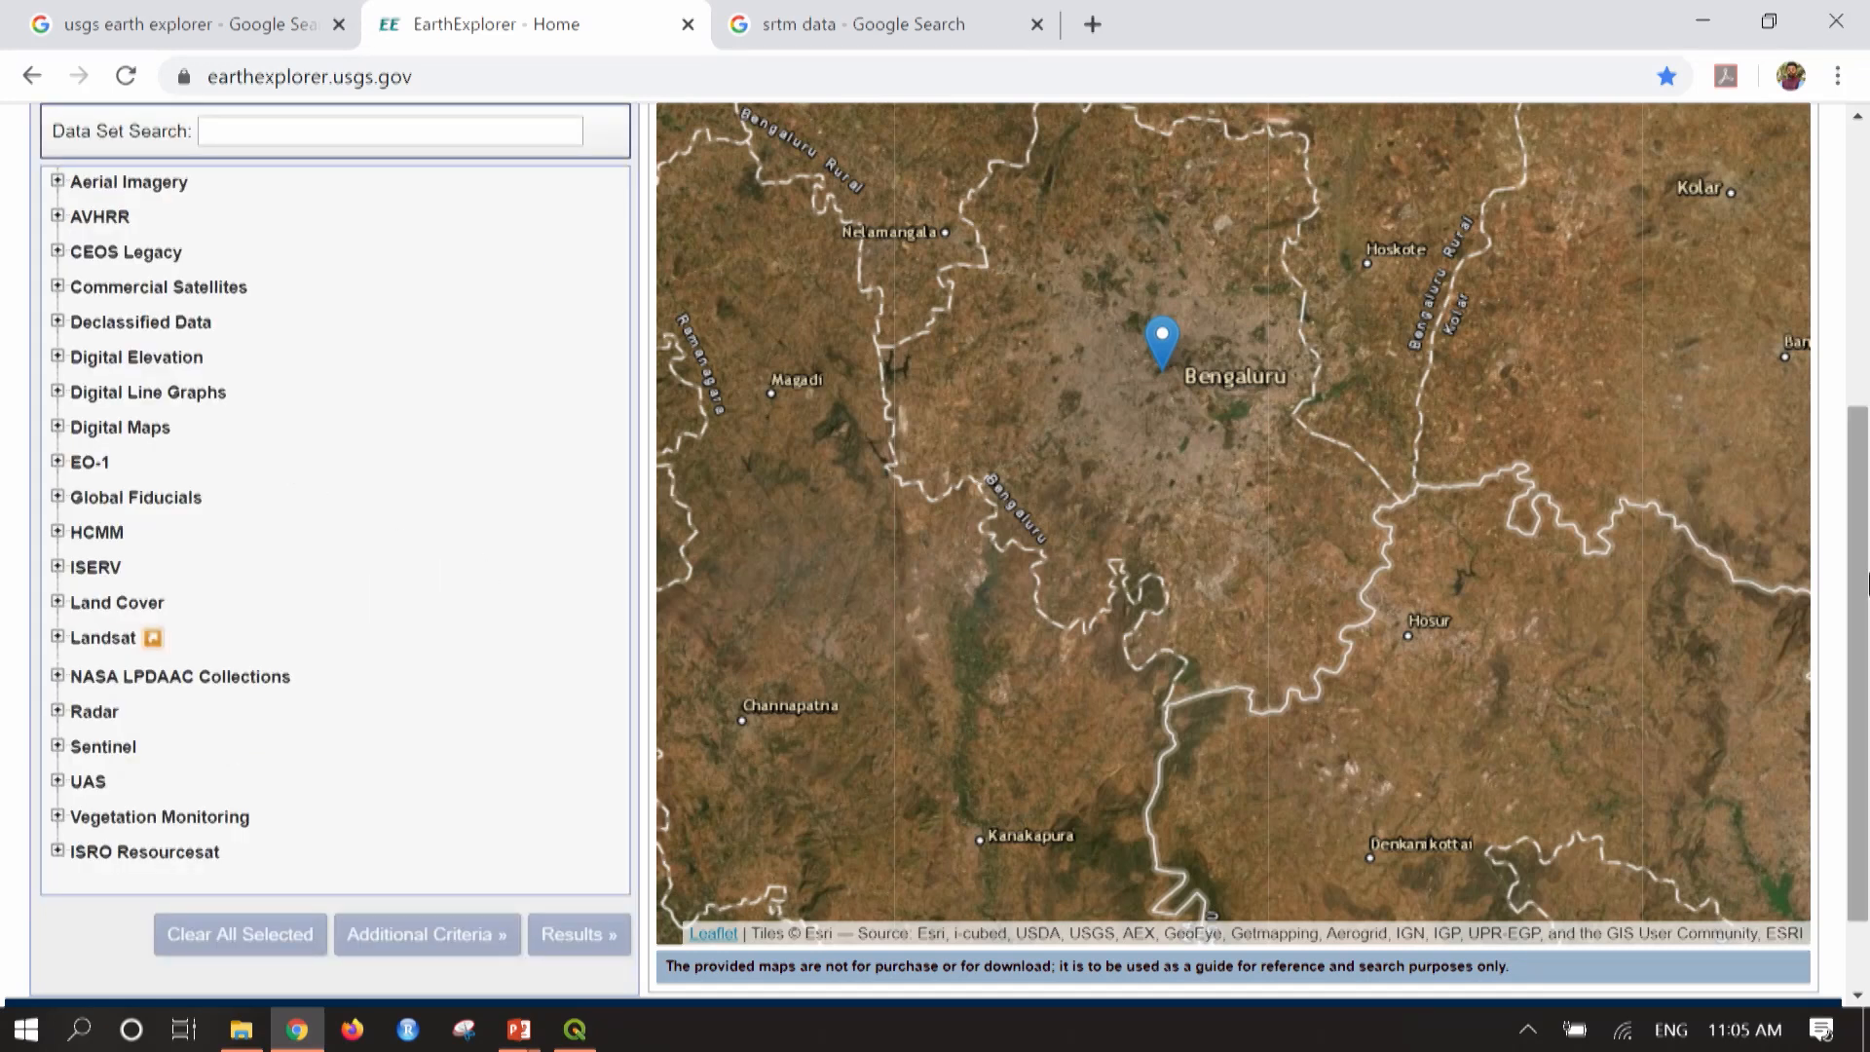
pyautogui.moveTo(1855, 621); pyautogui.dragTo(1848, 426)
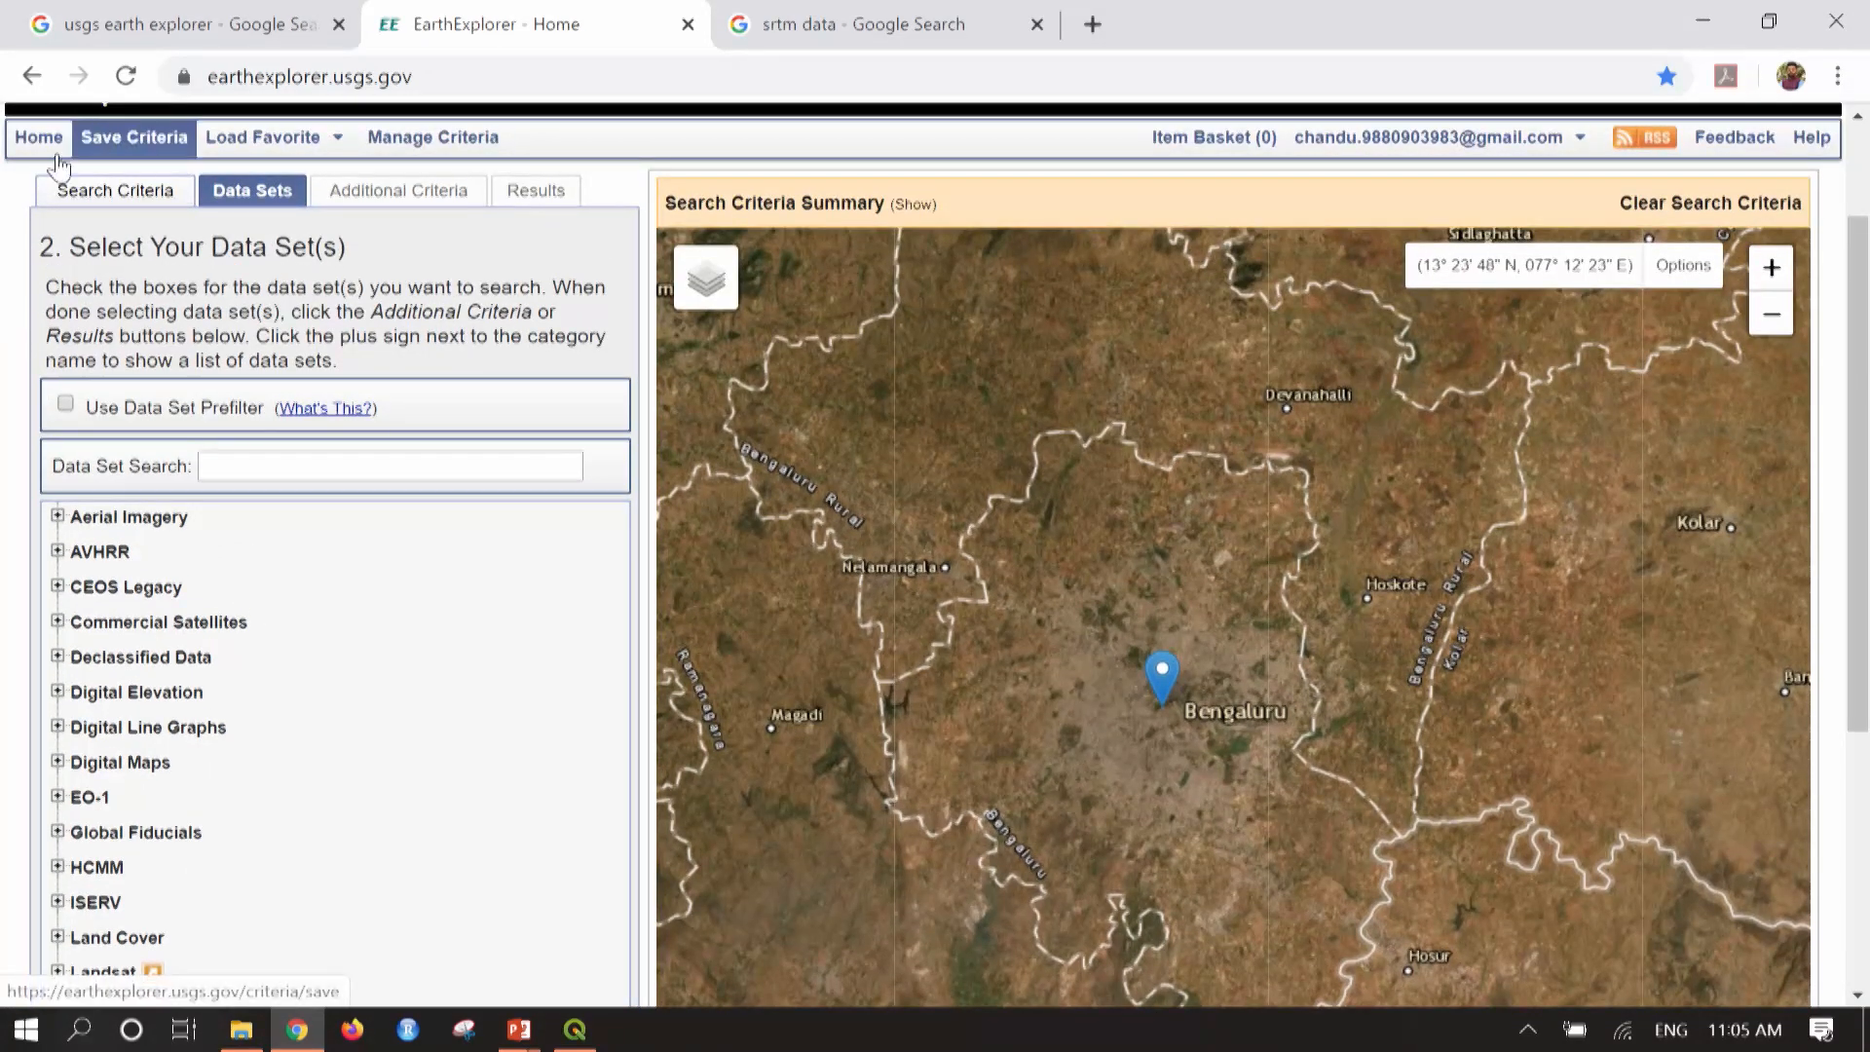
pyautogui.scroll(-1, 458, 272)
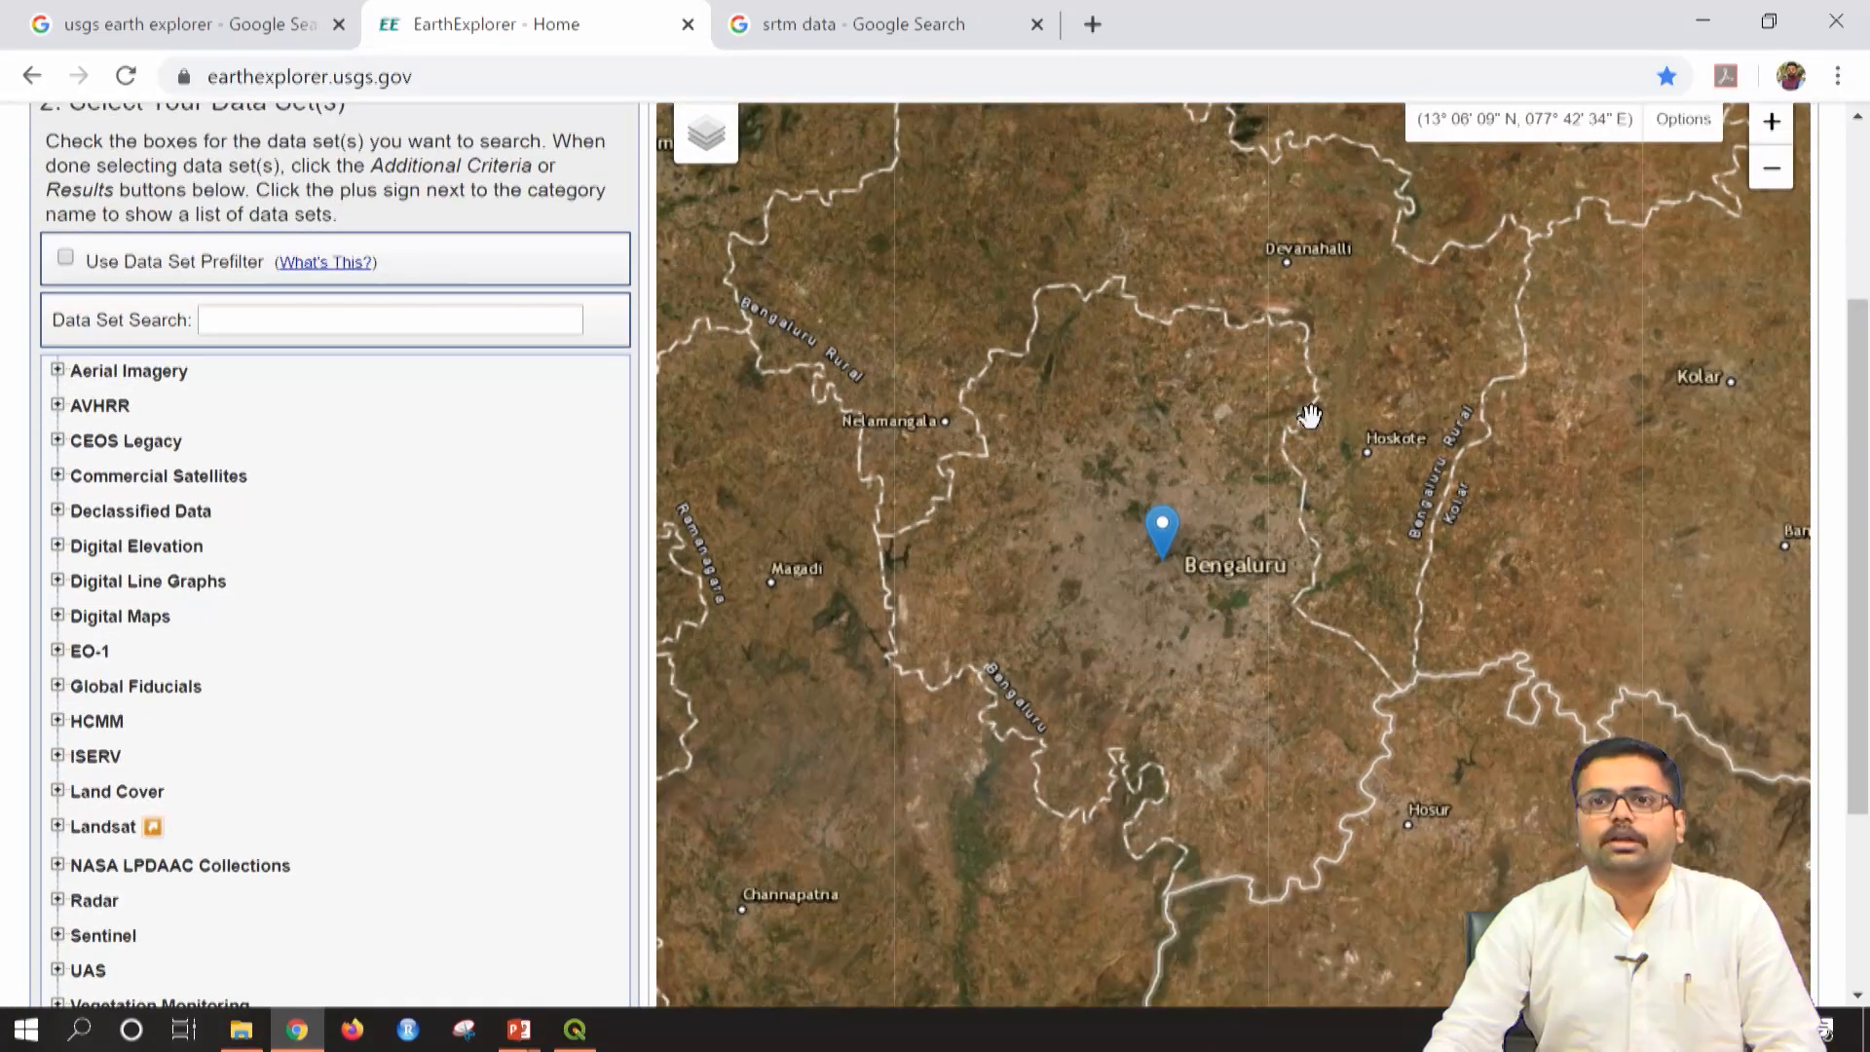
pyautogui.click(1861, 117)
pyautogui.click(1861, 117)
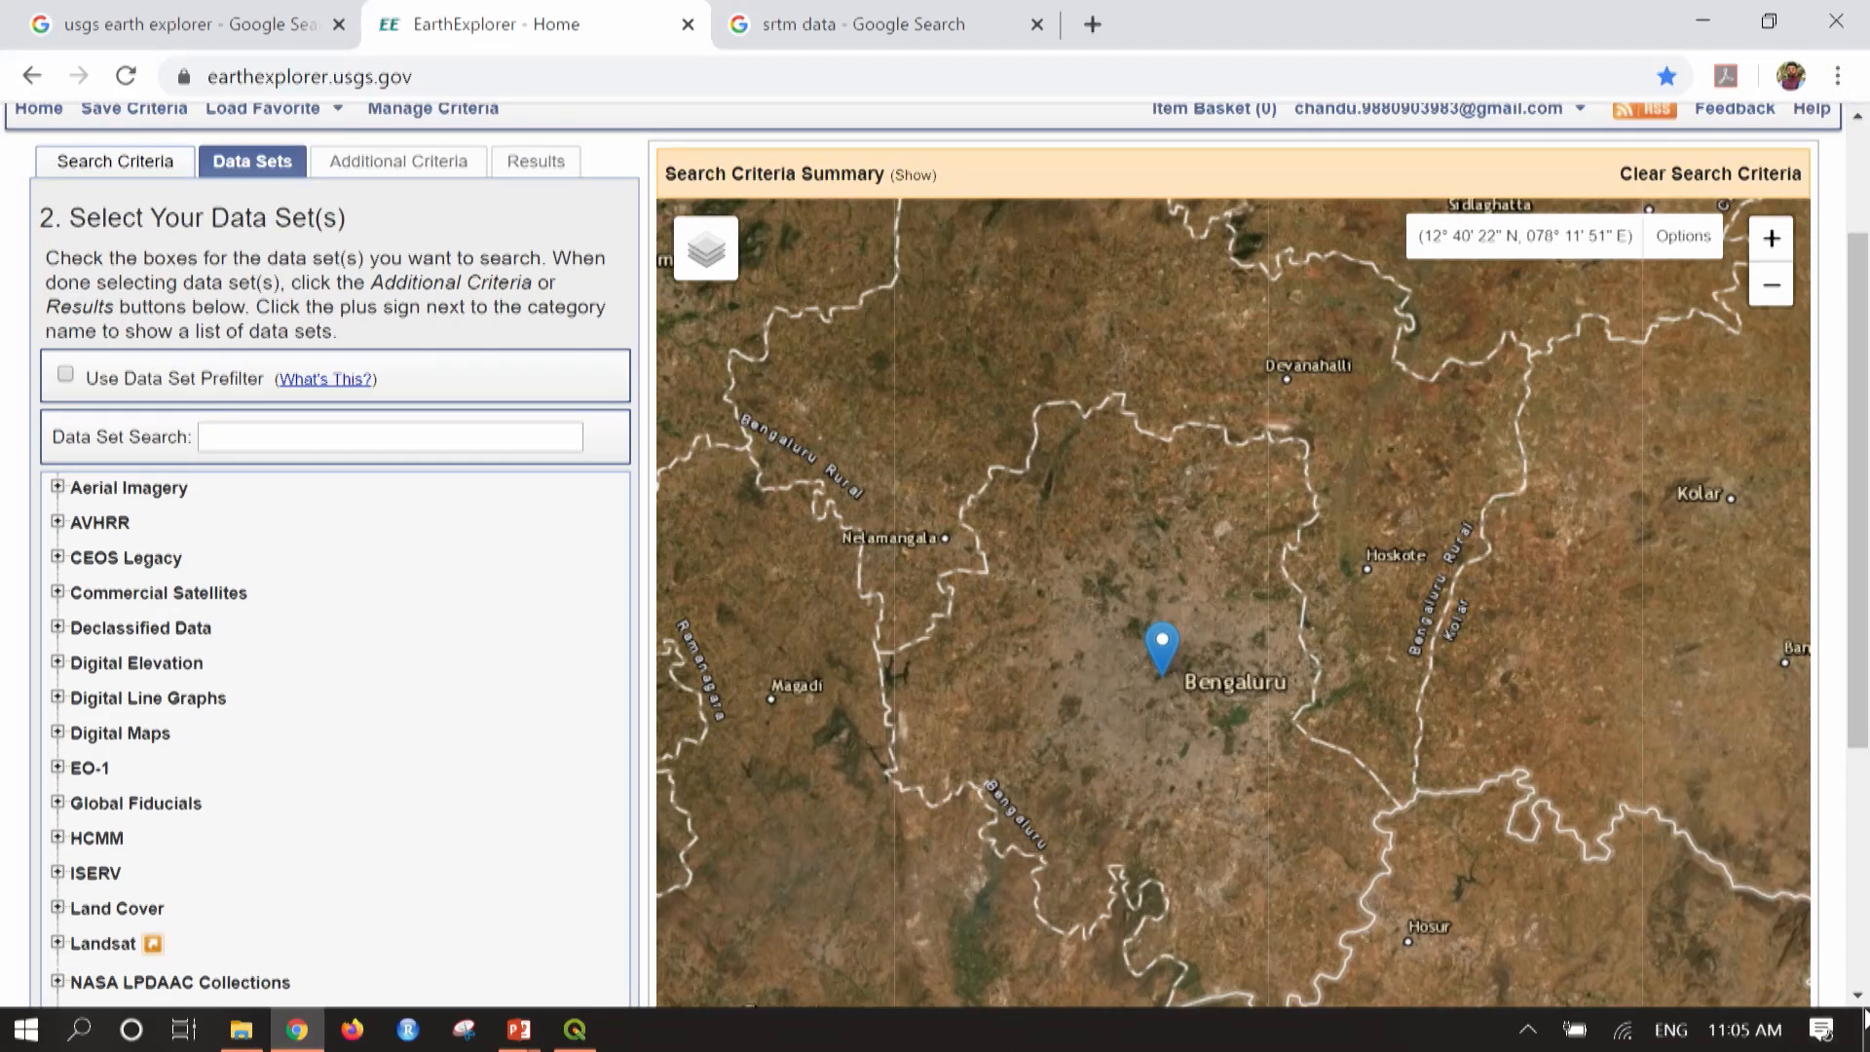
pyautogui.click(1859, 996)
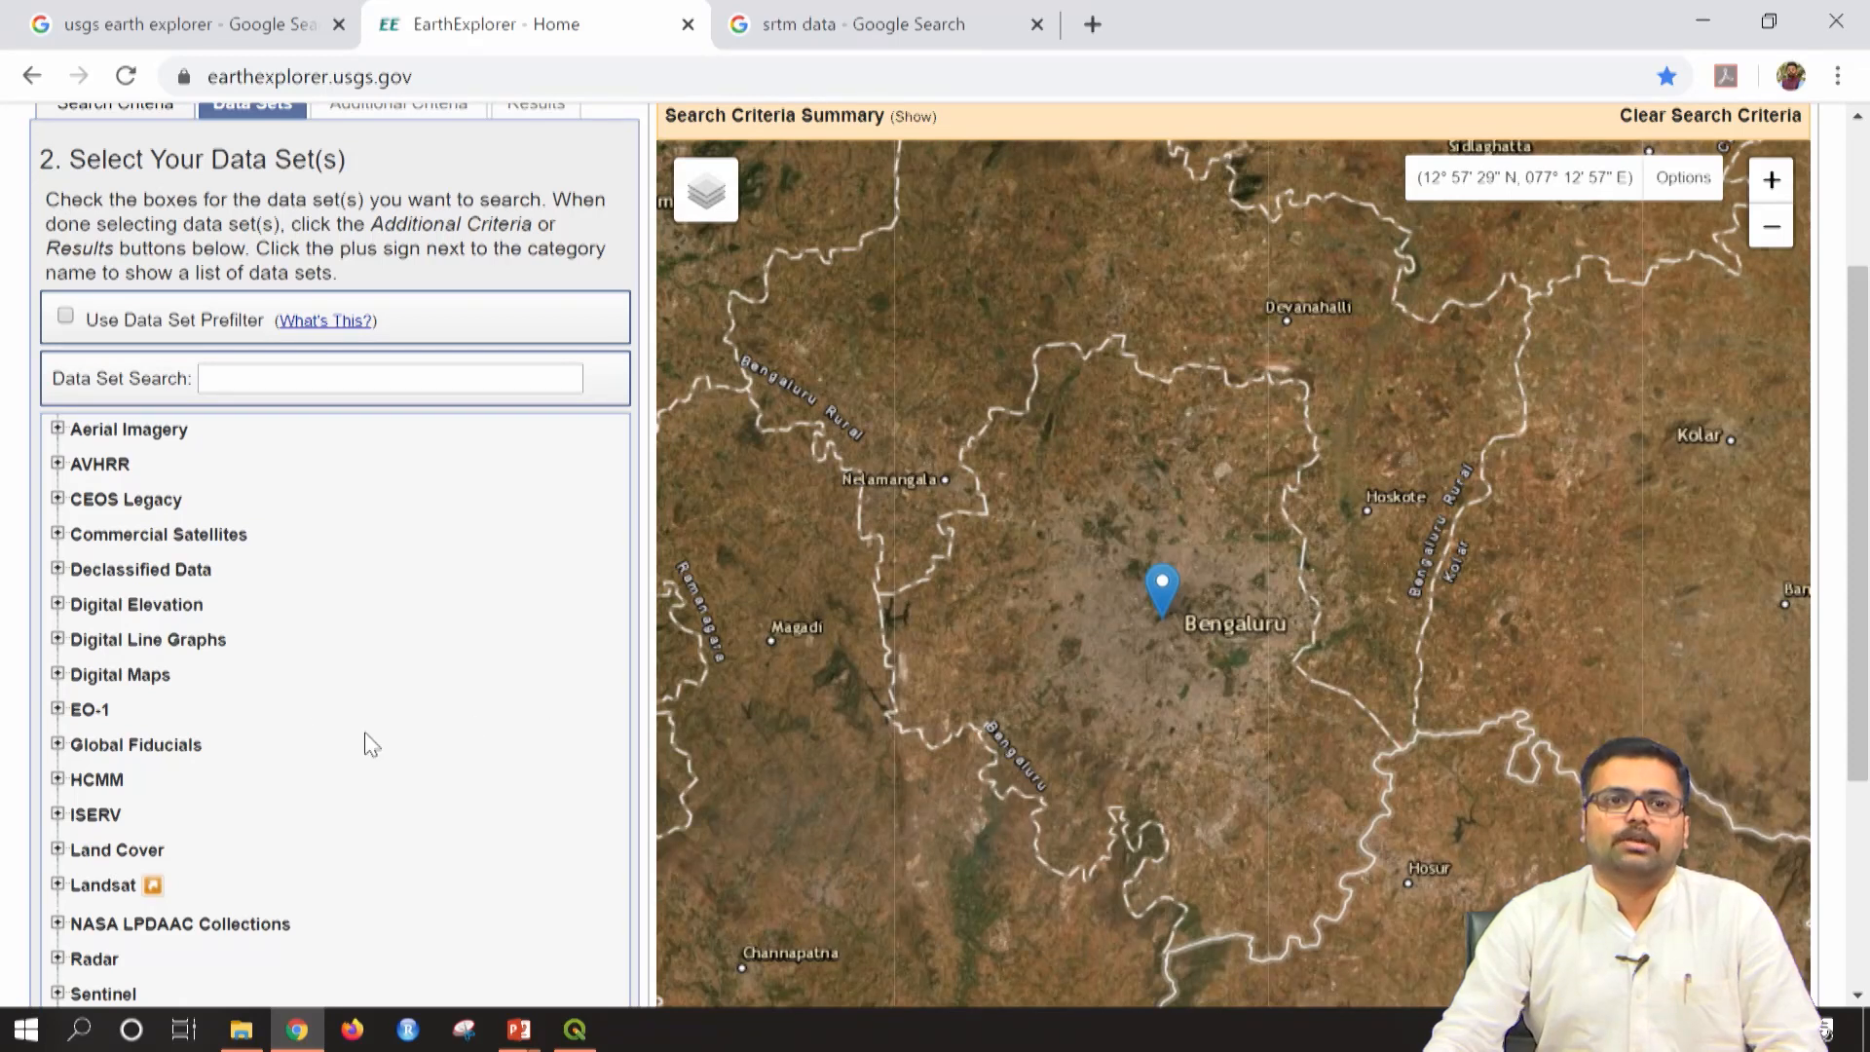
# Expand the Digital Elevation category and its SRTM group to list the SRTM data sets
pyautogui.click(58, 604)
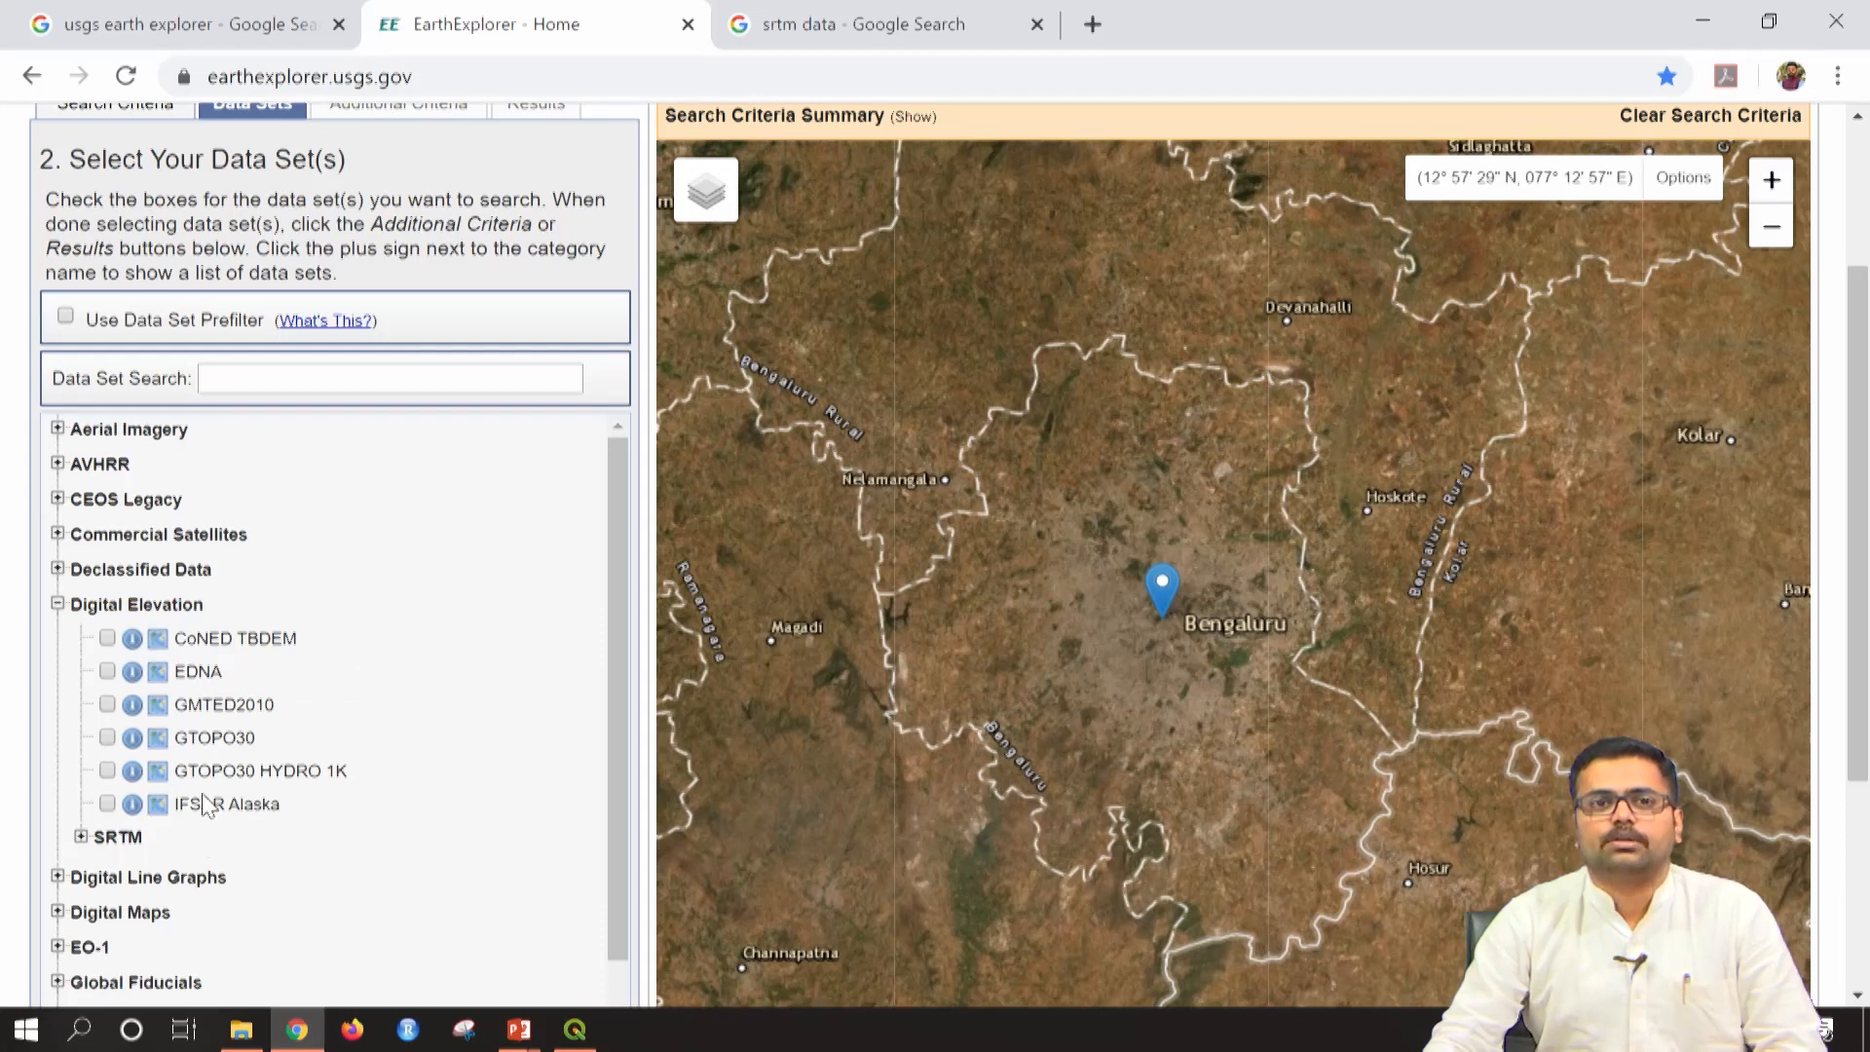
pyautogui.click(86, 838)
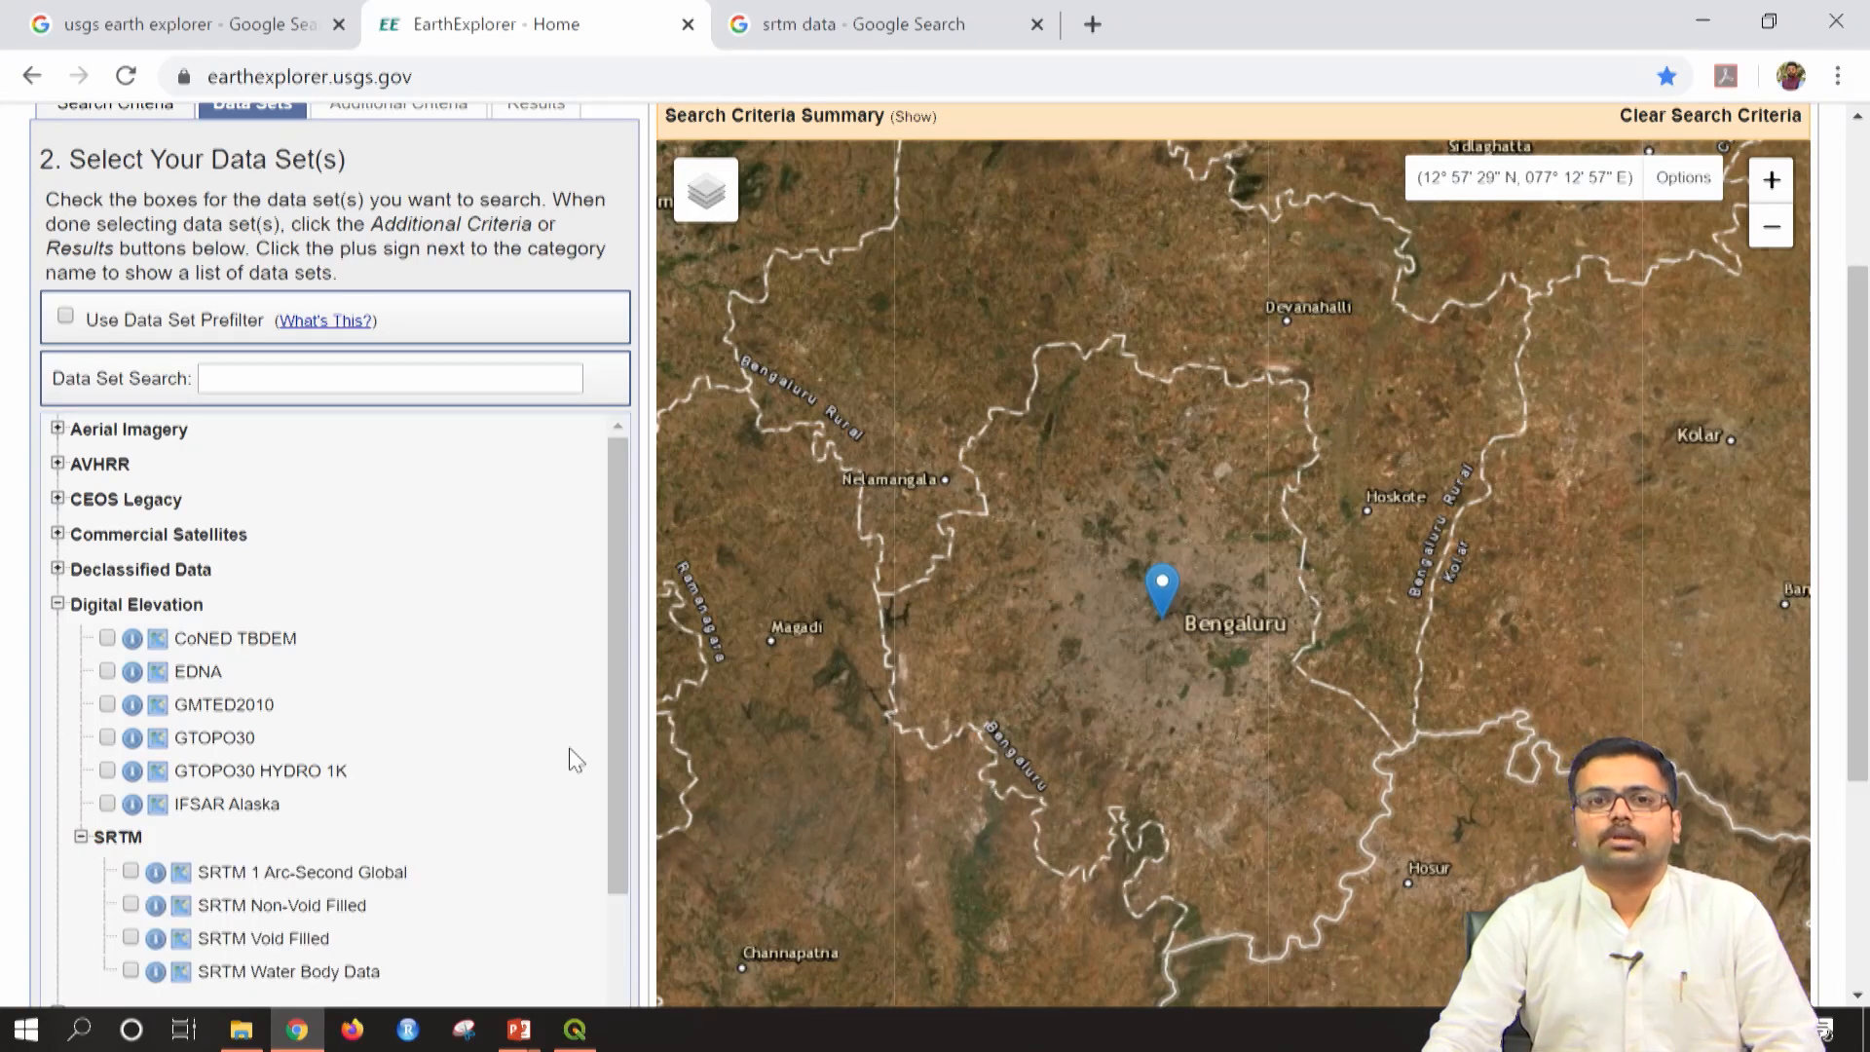
pyautogui.moveTo(613, 704); pyautogui.dragTo(613, 746)
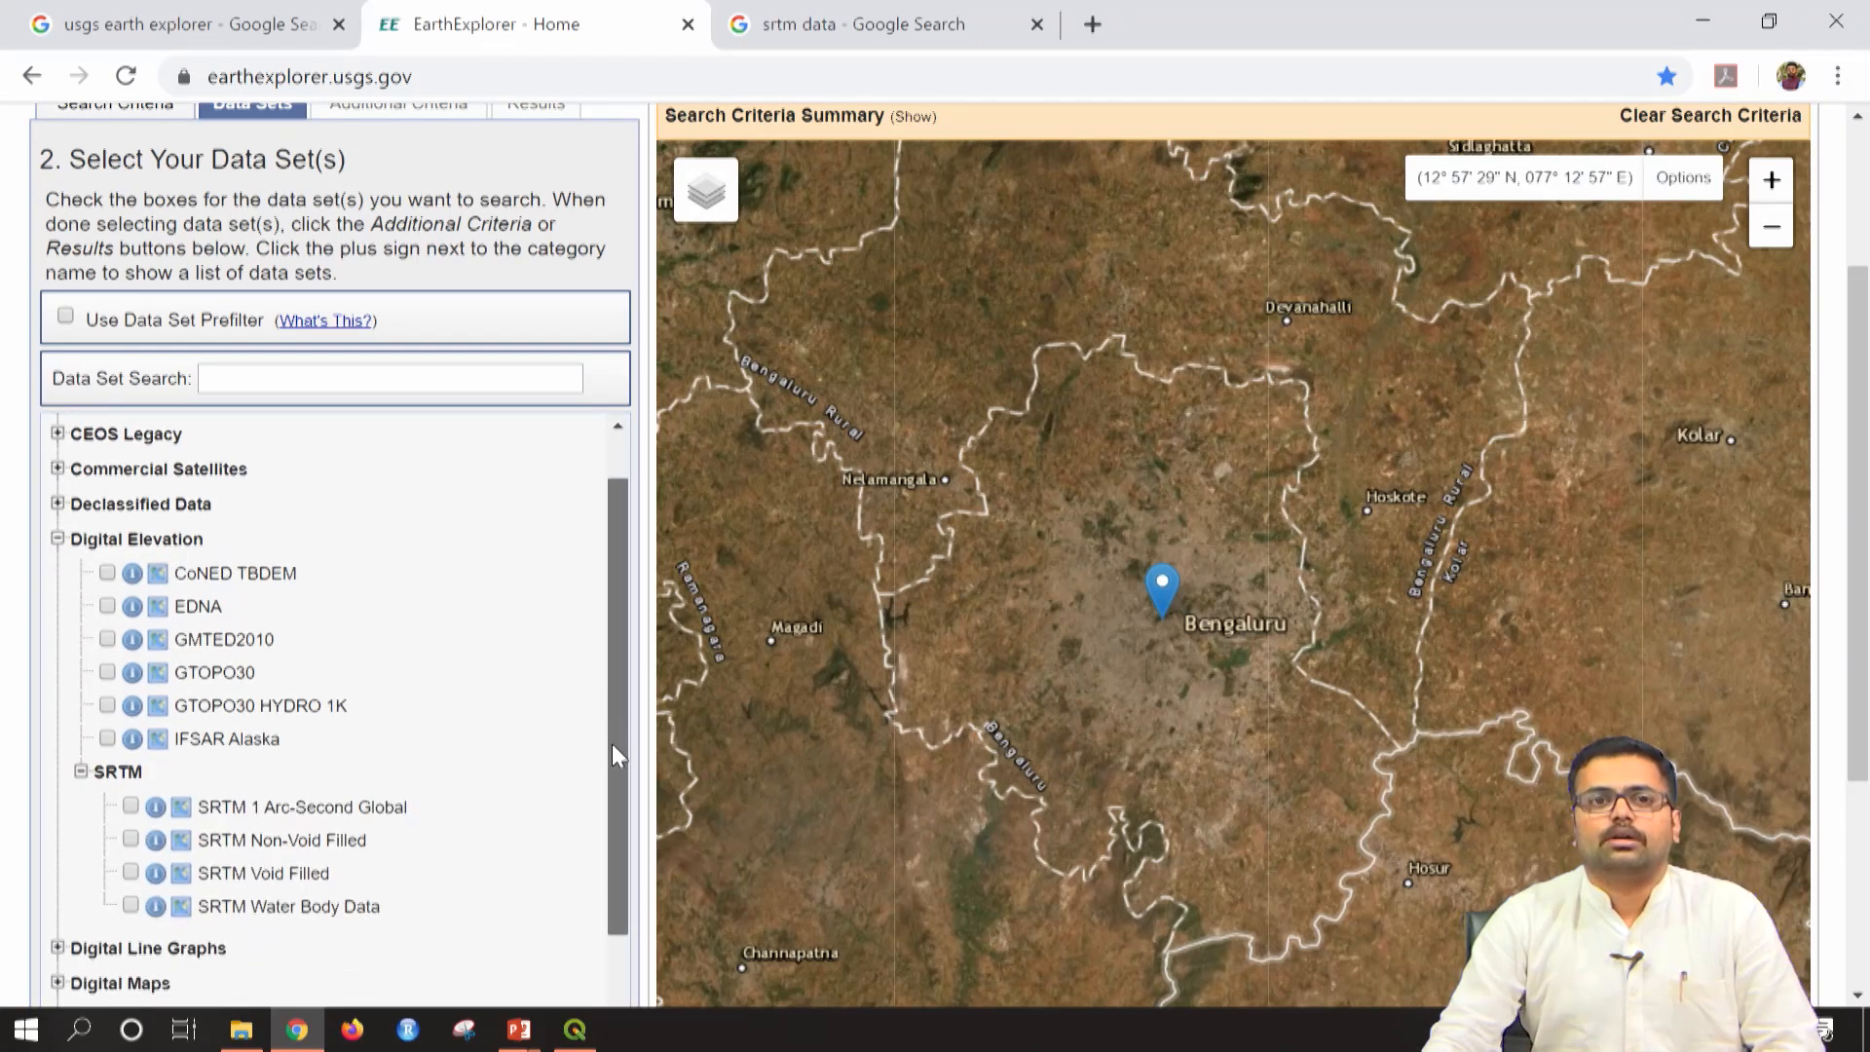
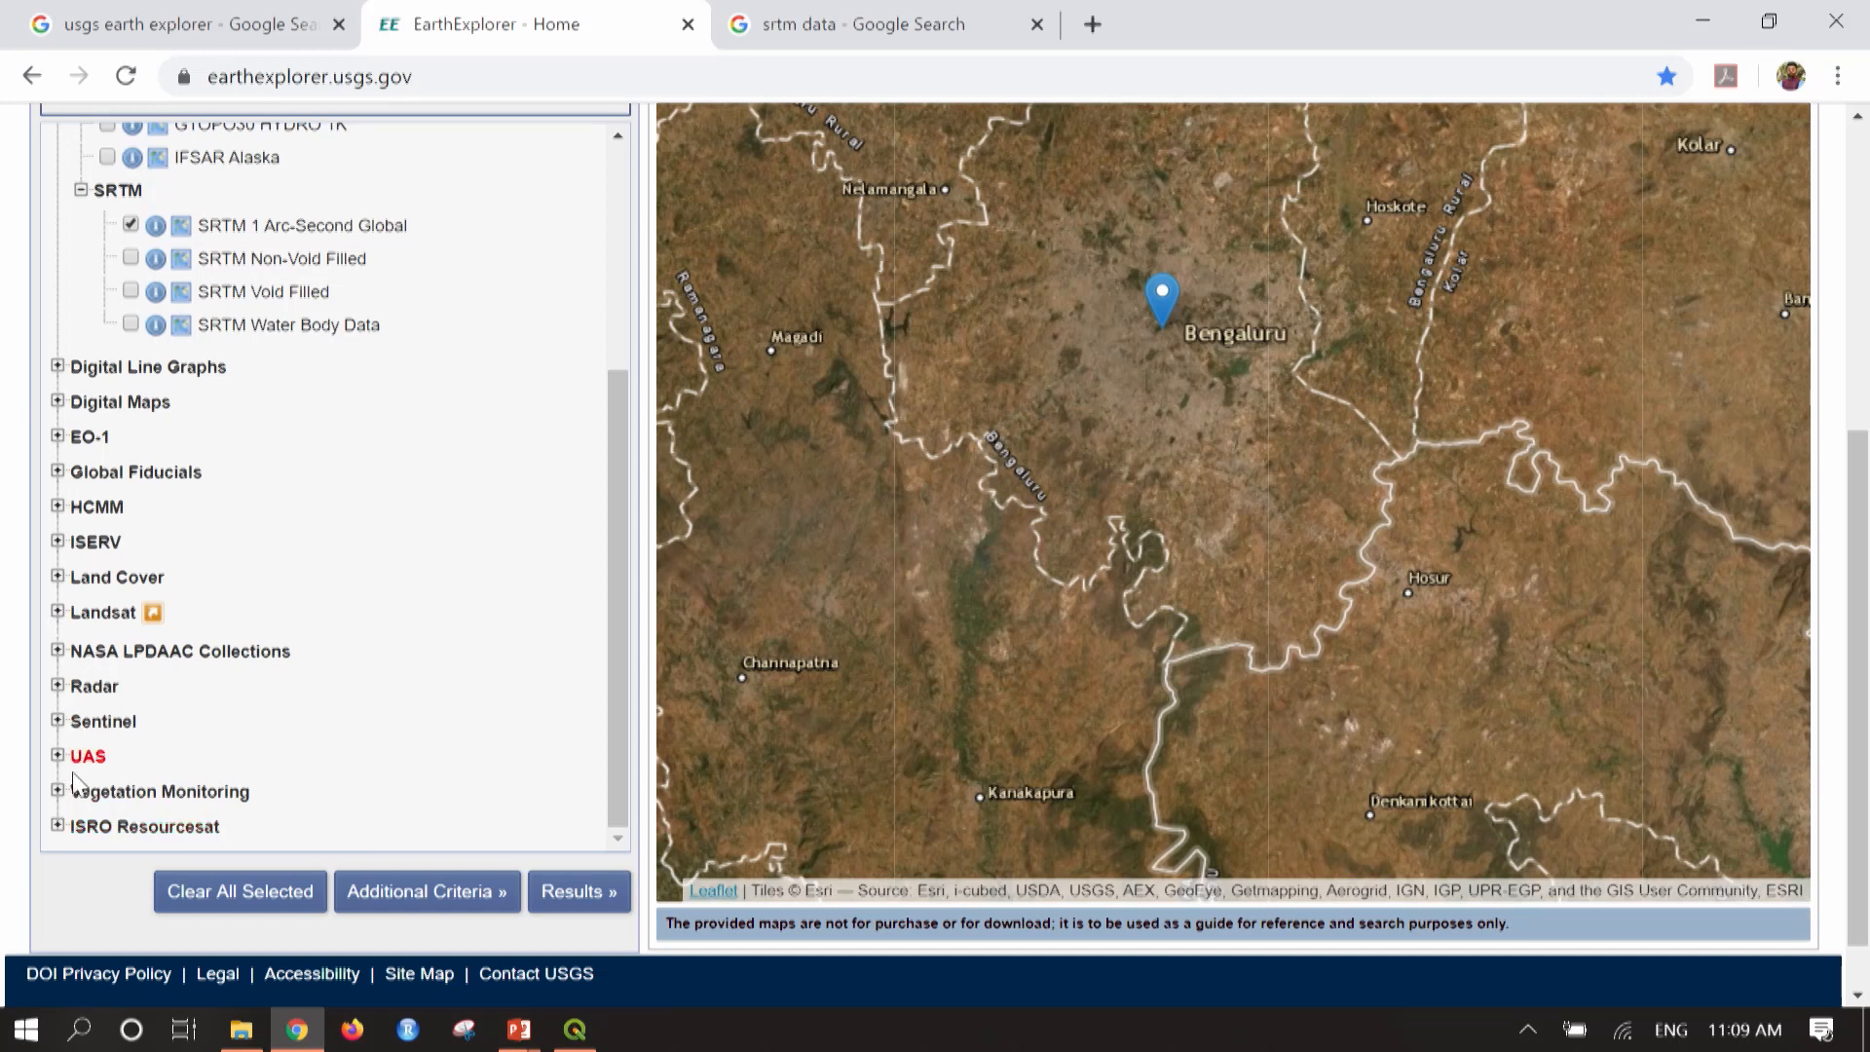
# Expand the ISRO Resourcesat category and examine the data sets it offers
pyautogui.click(59, 826)
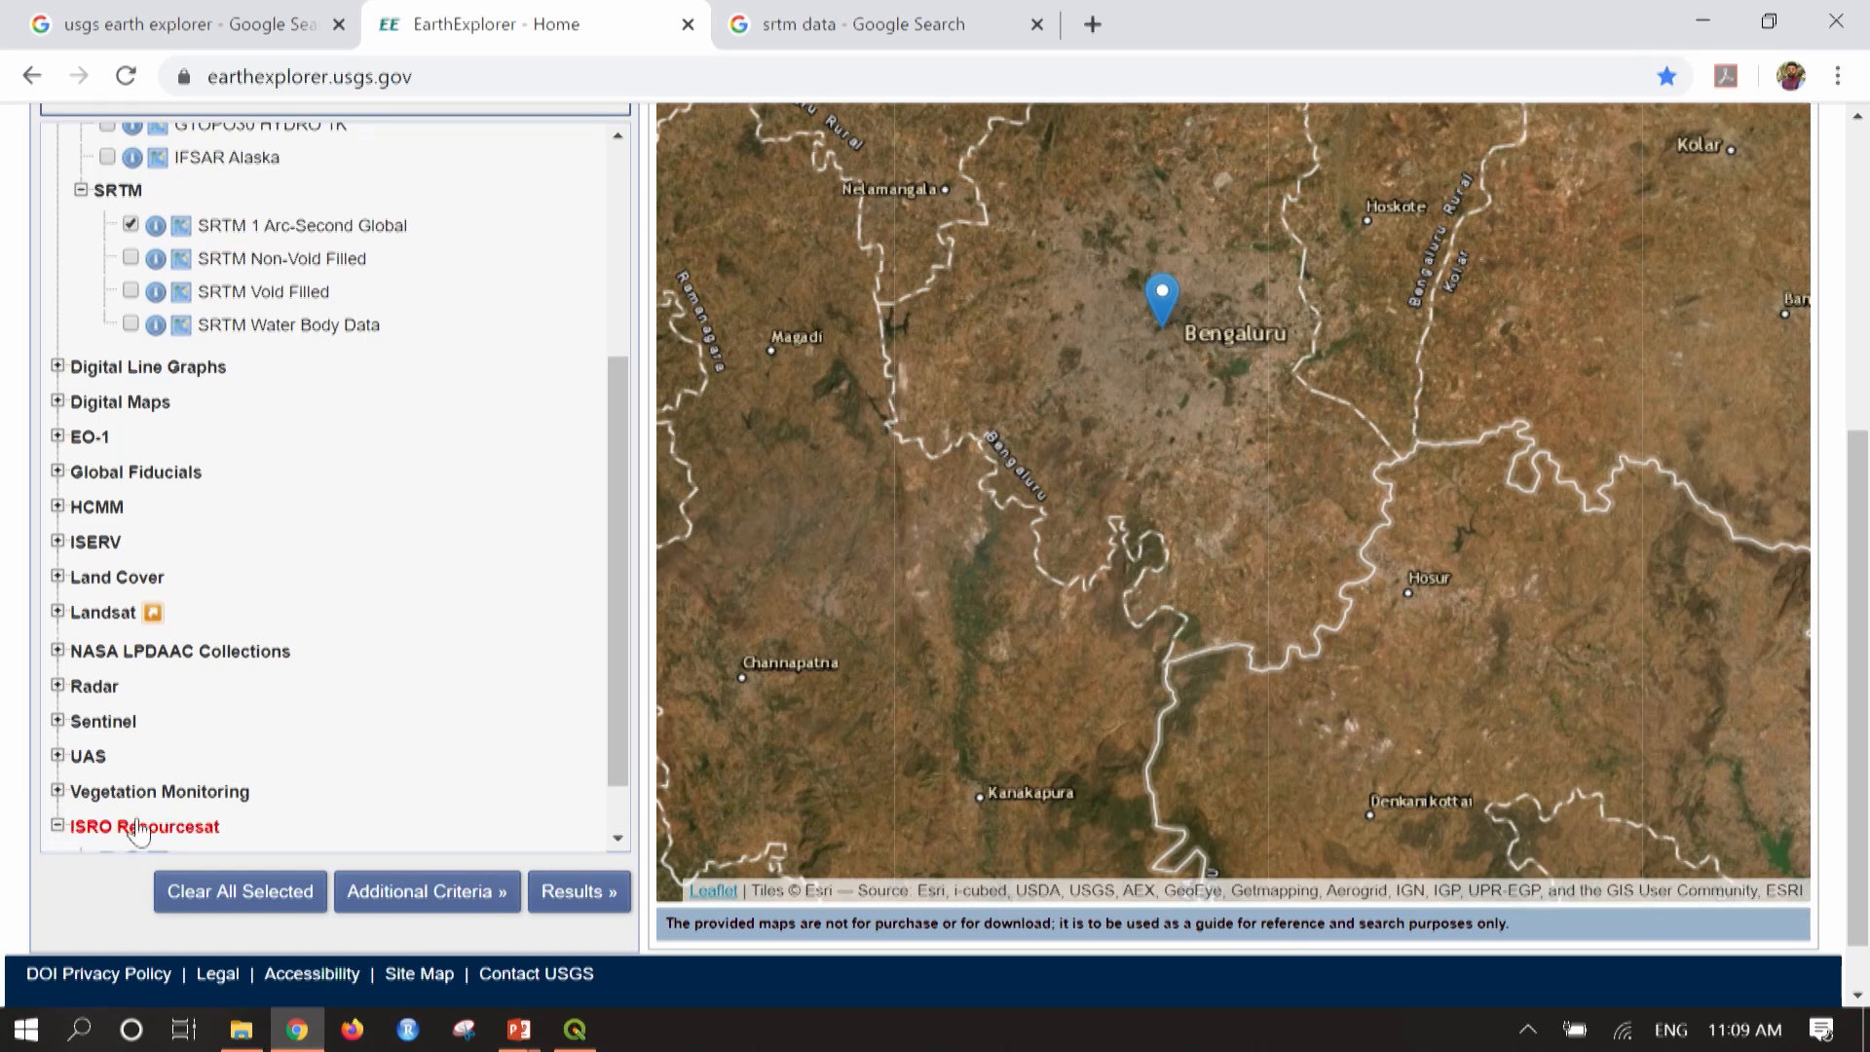
pyautogui.moveTo(617, 658); pyautogui.dragTo(611, 772)
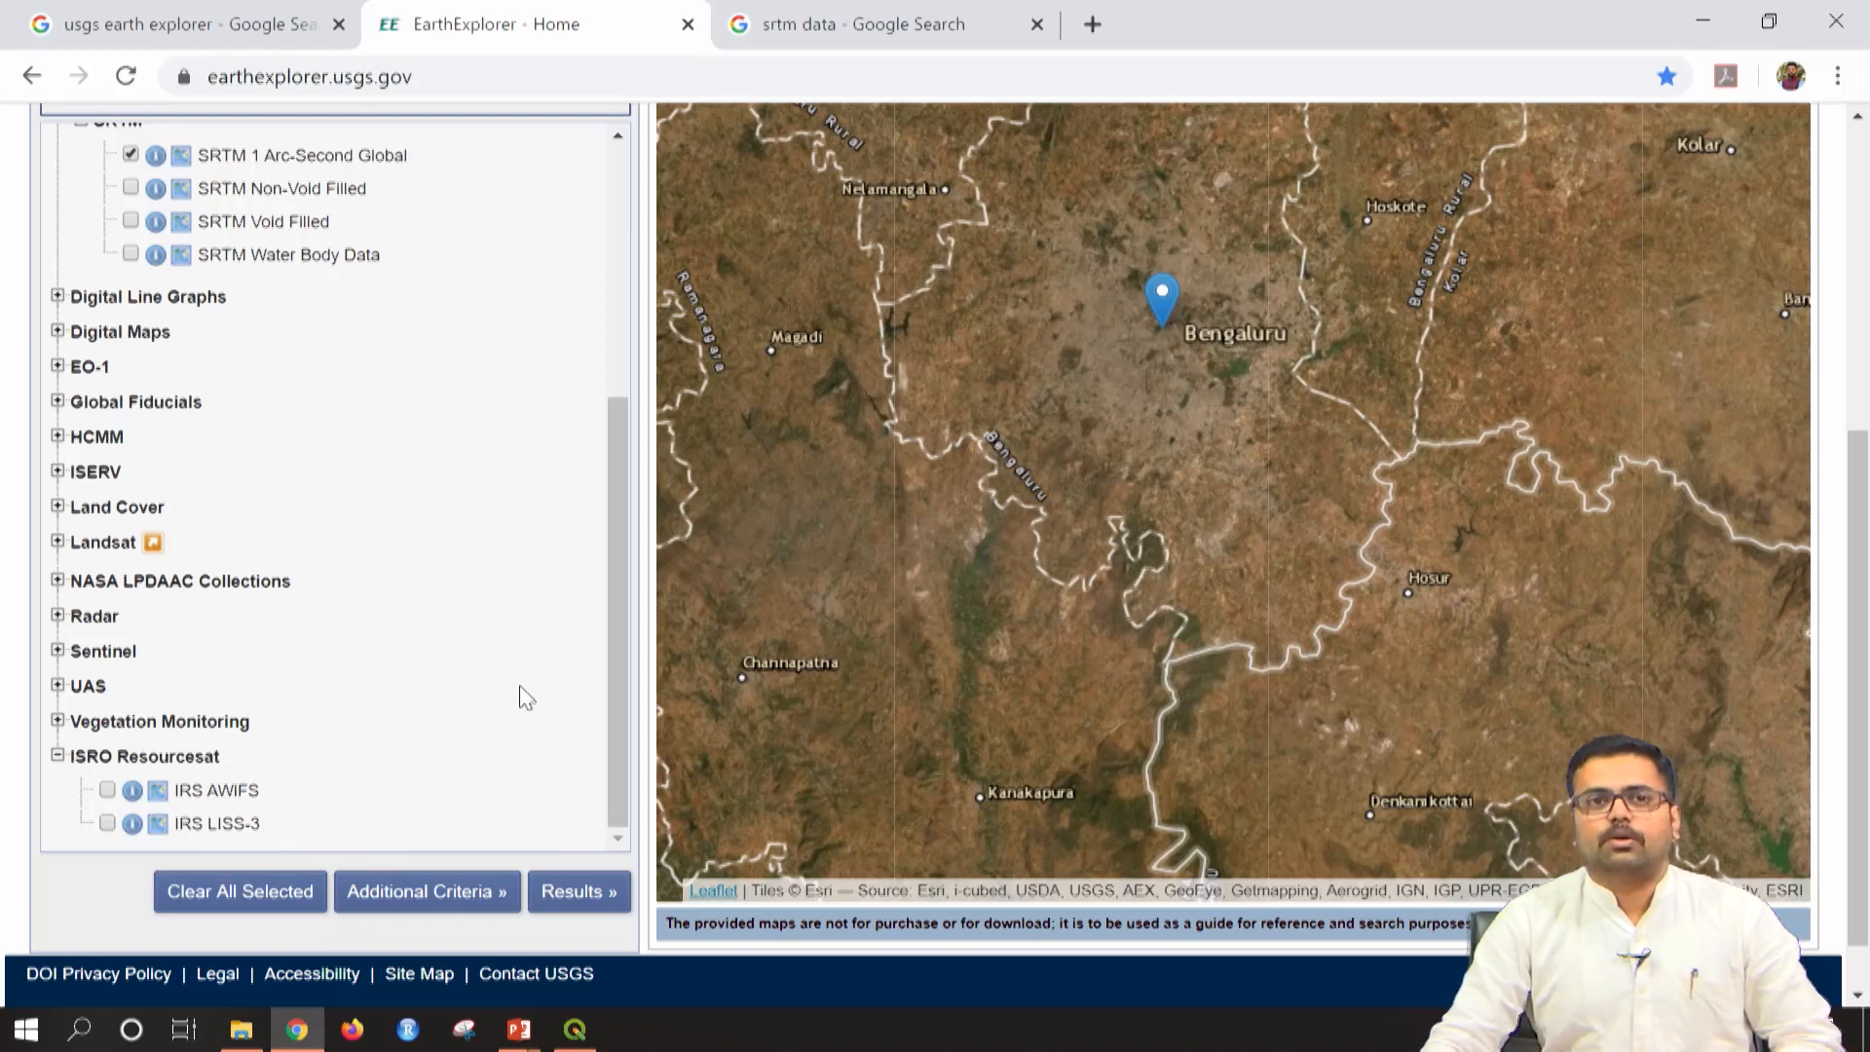
# Run the search and view the results for the SRTM 1 Arc-Second Global data set
pyautogui.click(557, 892)
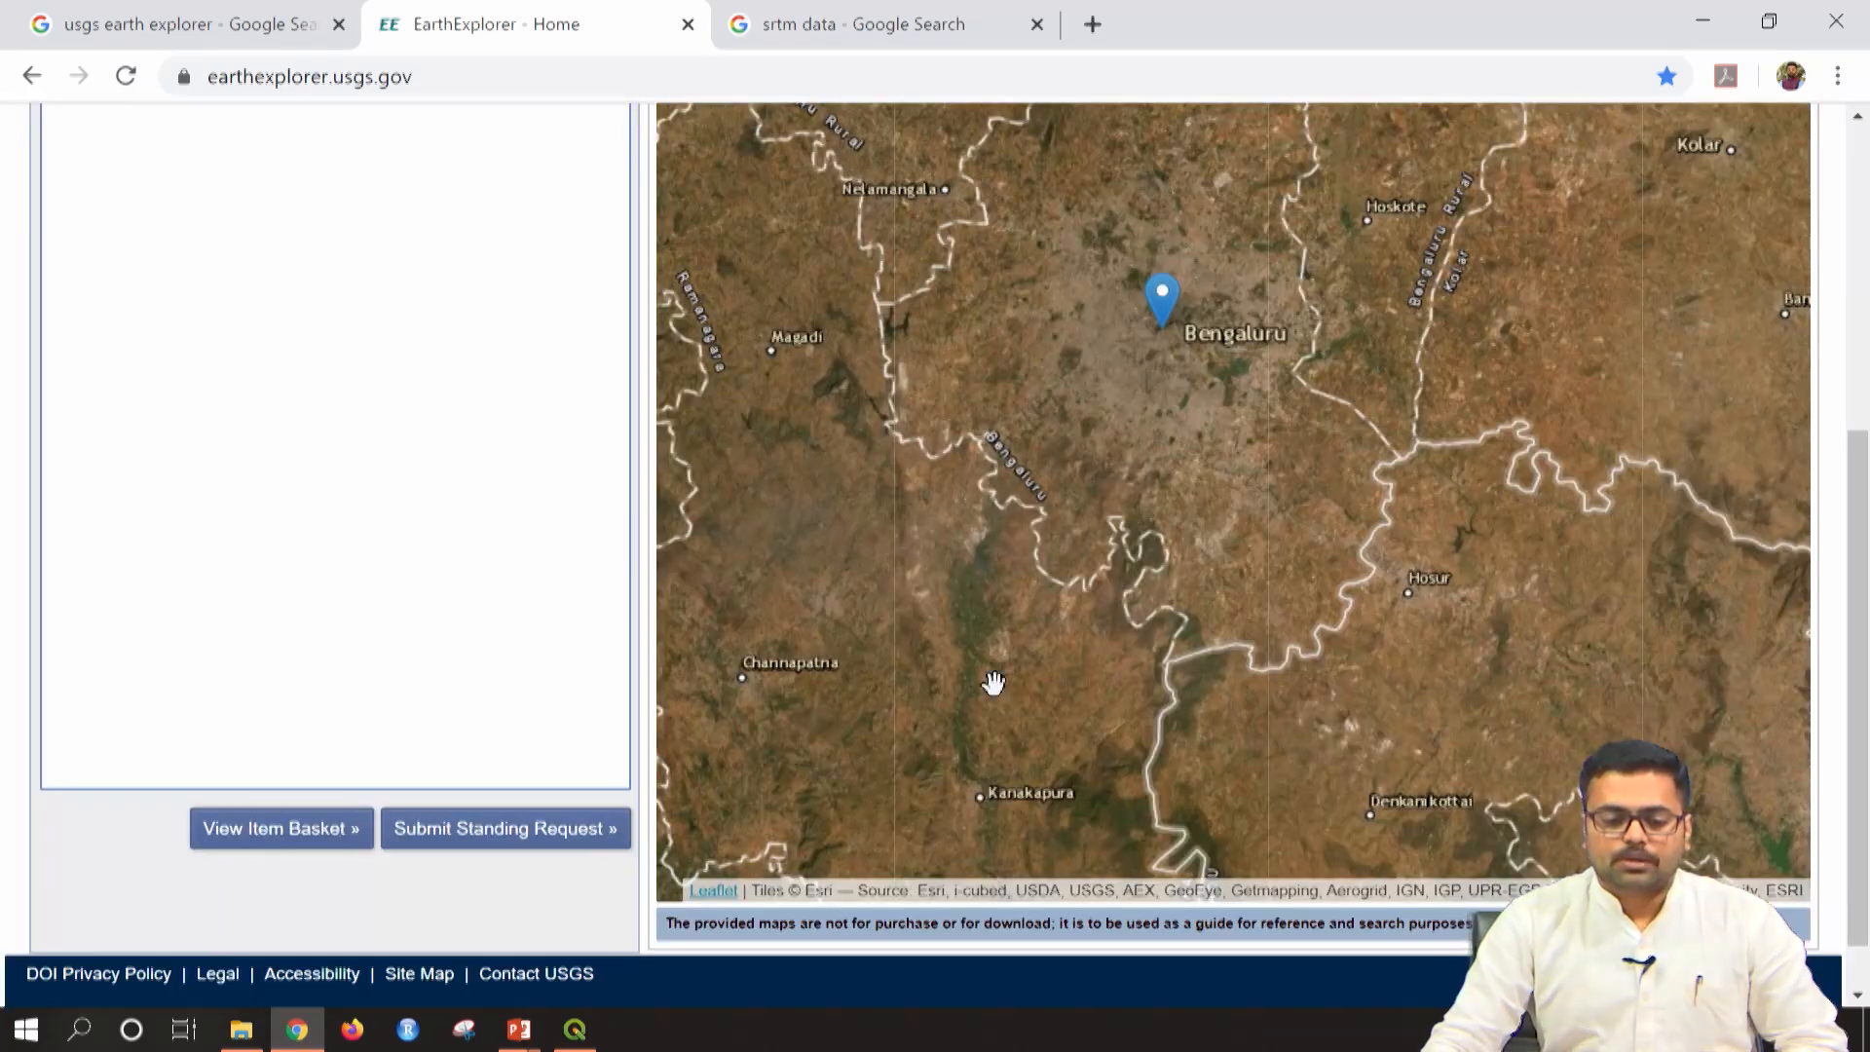
pyautogui.moveTo(1861, 707); pyautogui.dragTo(1863, 516)
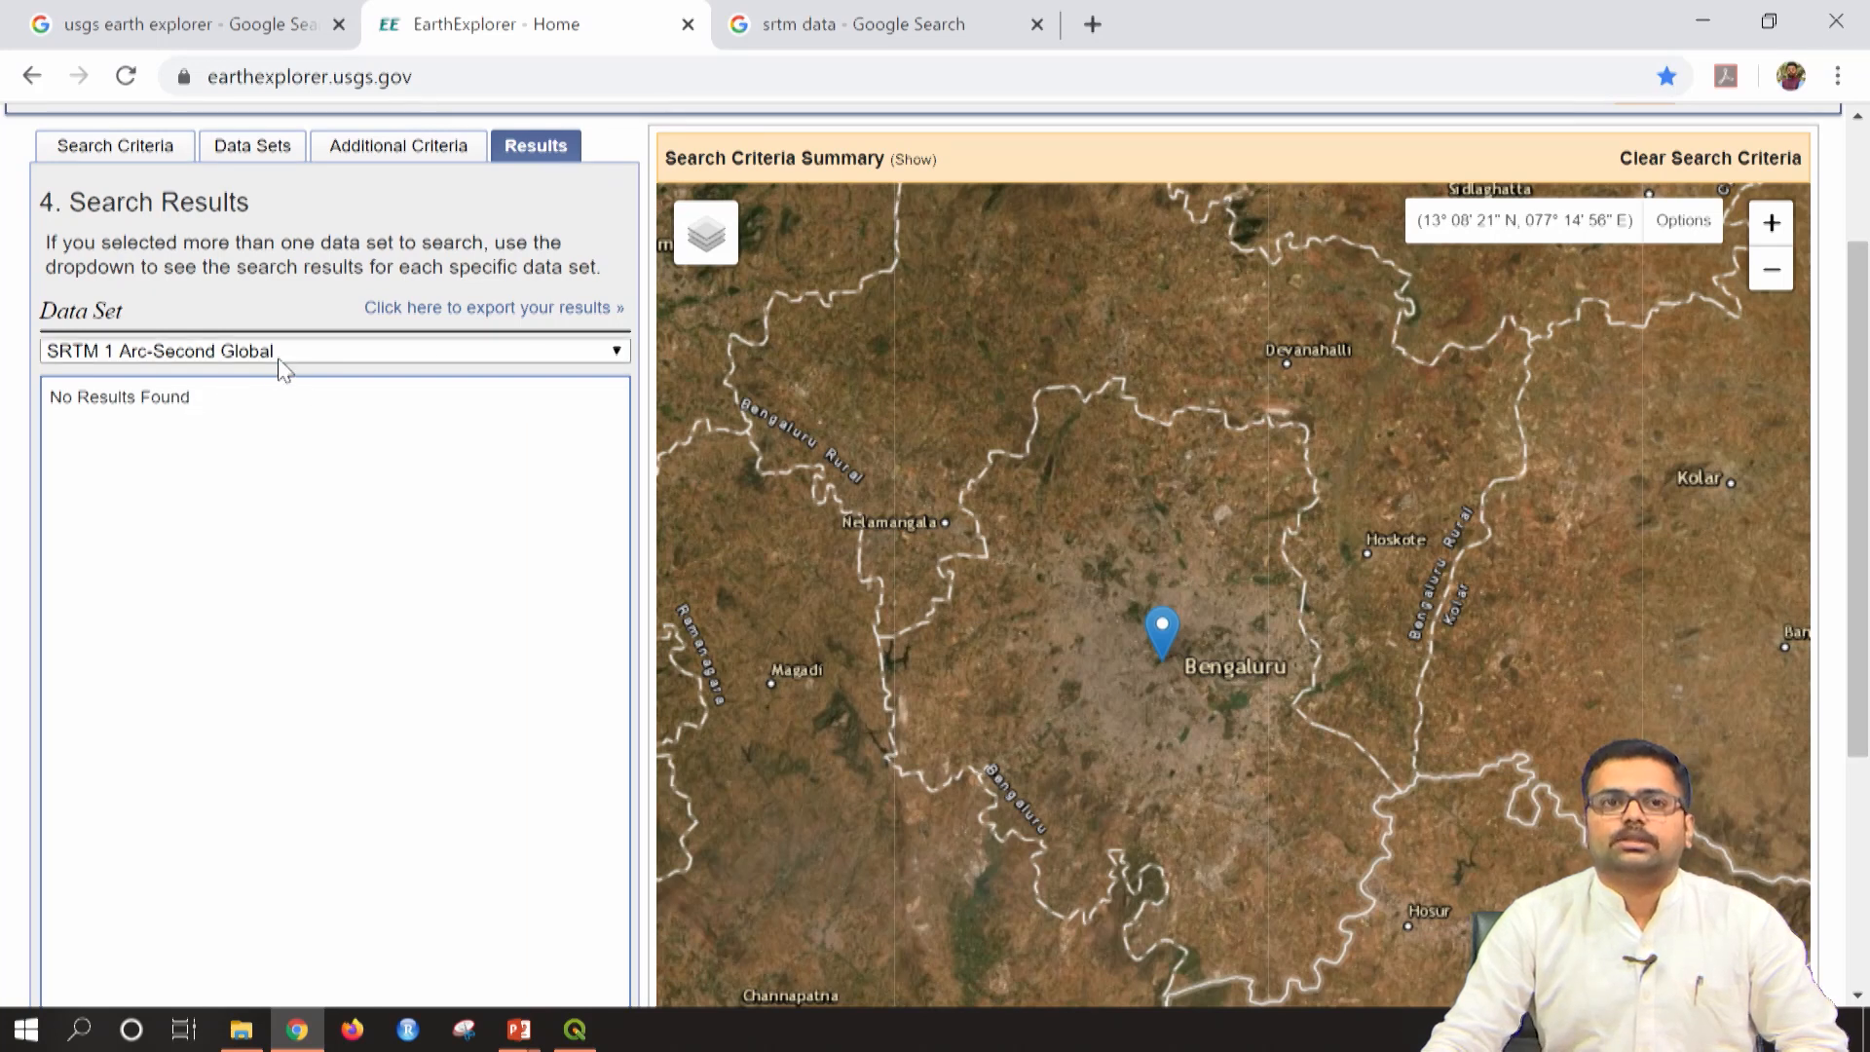
pyautogui.click(302, 351)
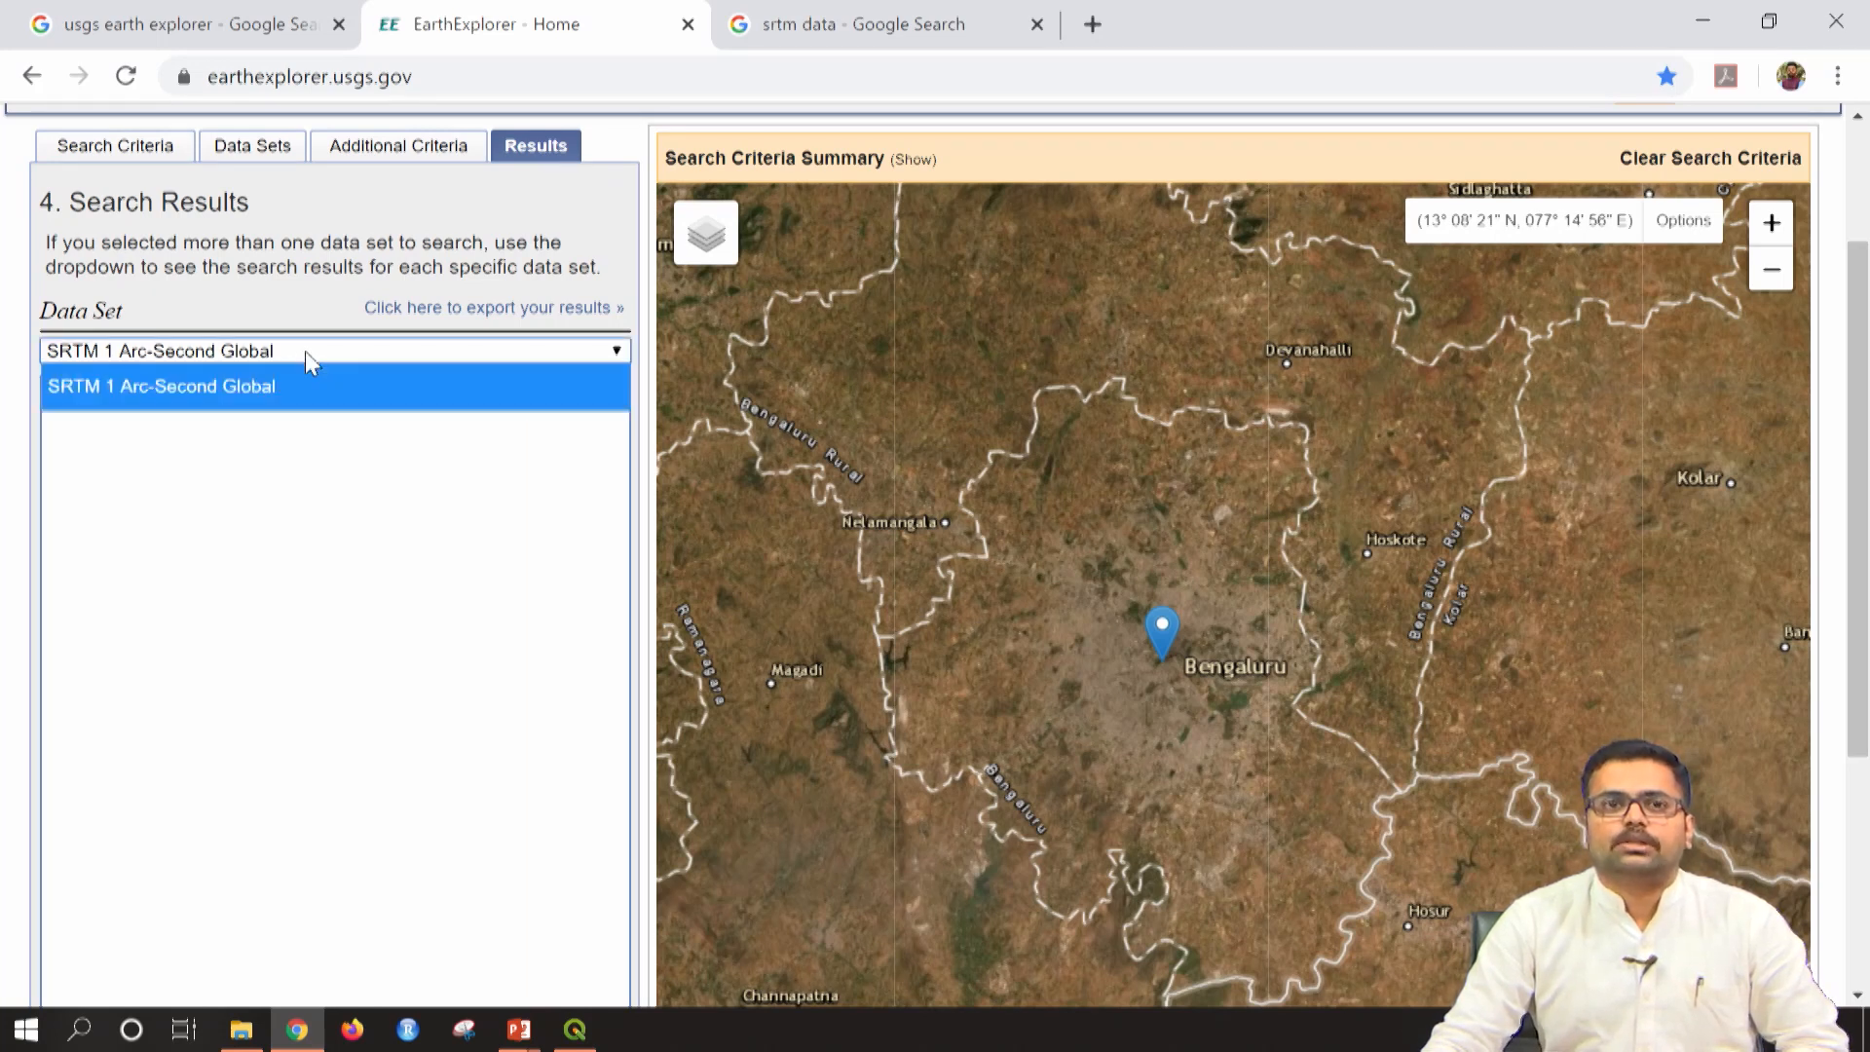
pyautogui.click(272, 388)
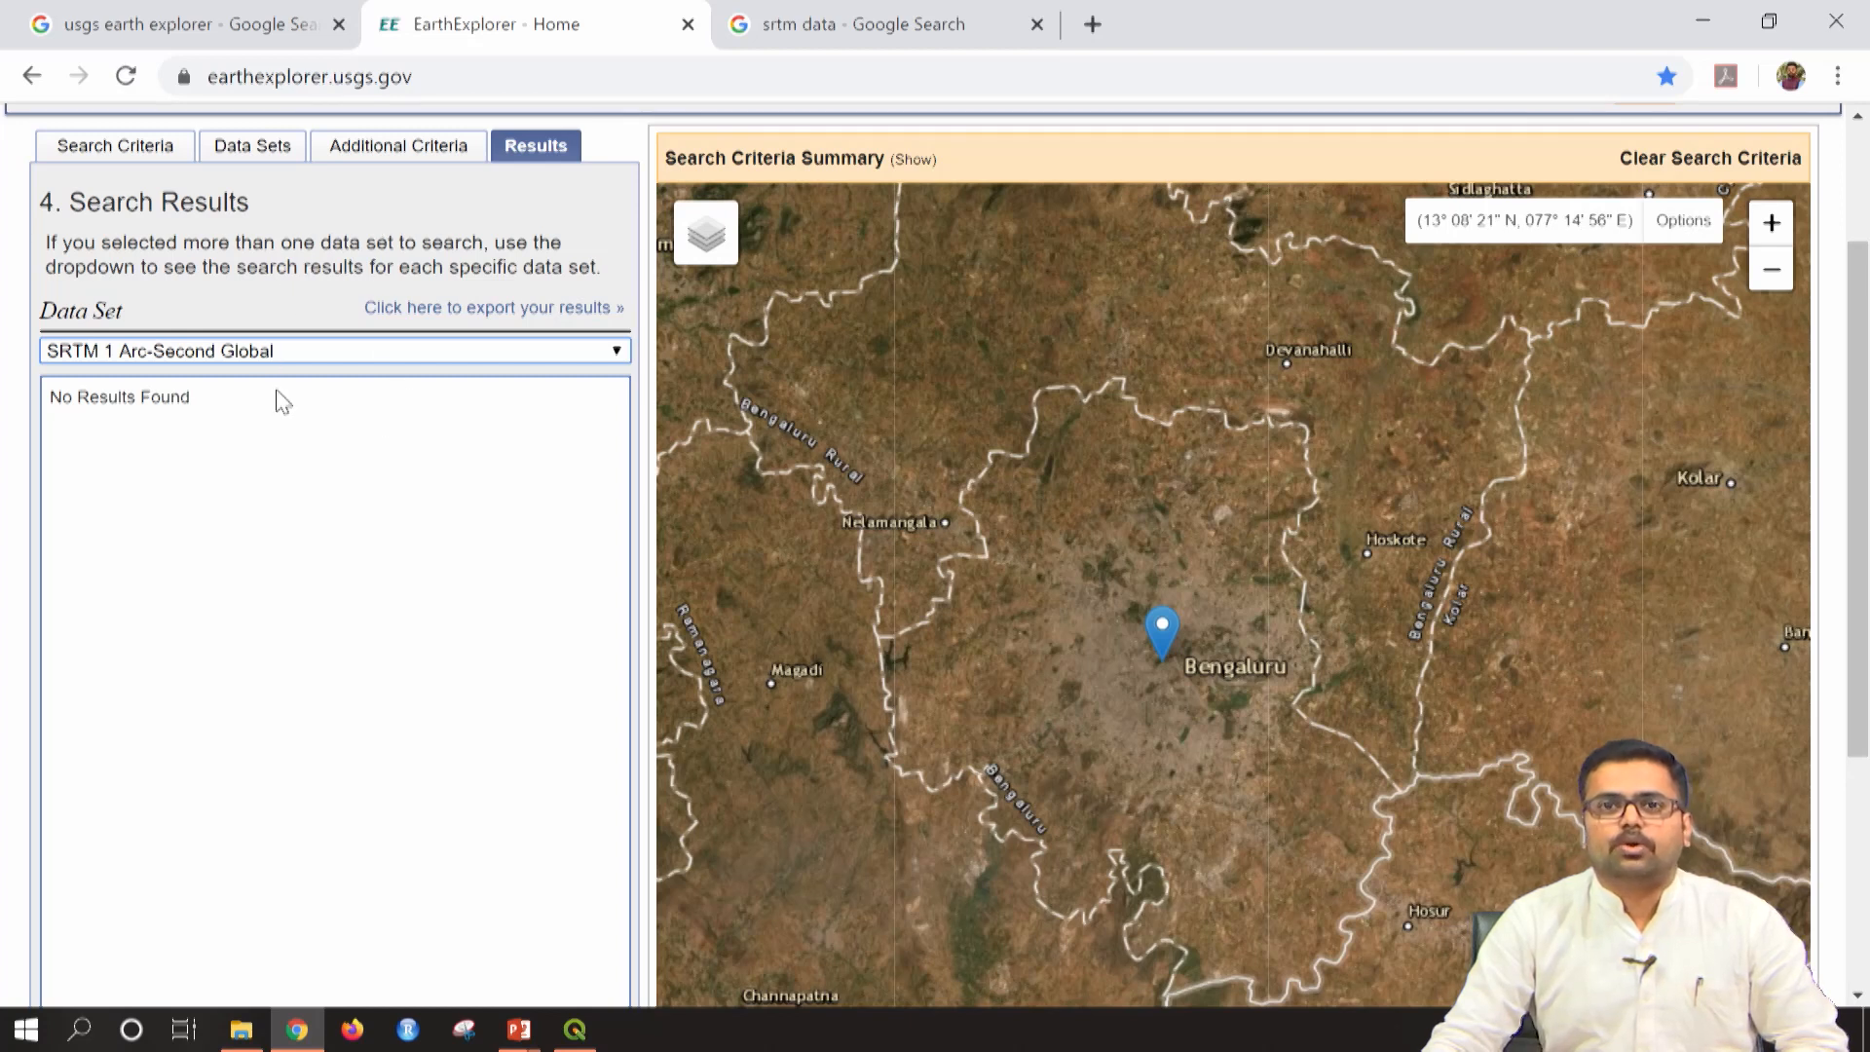
# Return to the search criteria, set the start of the date range to 01/01/2000 and rerun the search
pyautogui.click(111, 151)
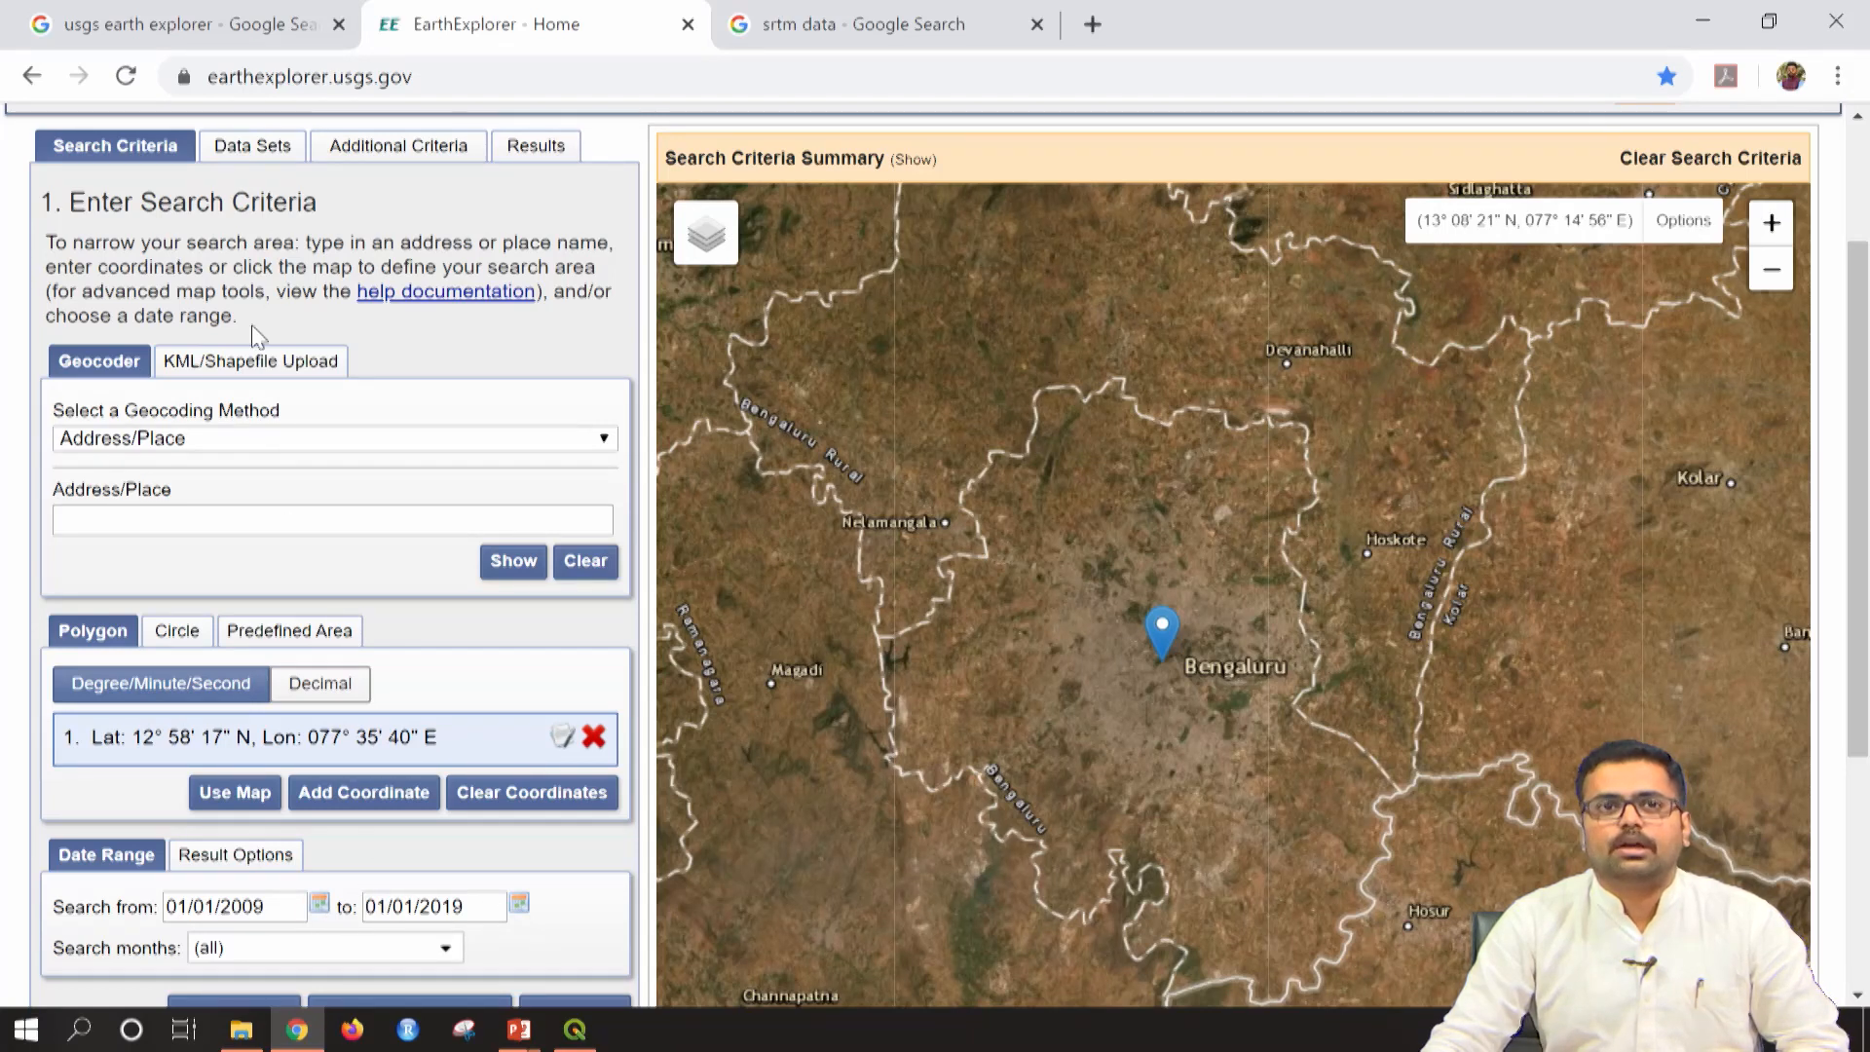
pyautogui.click(244, 151)
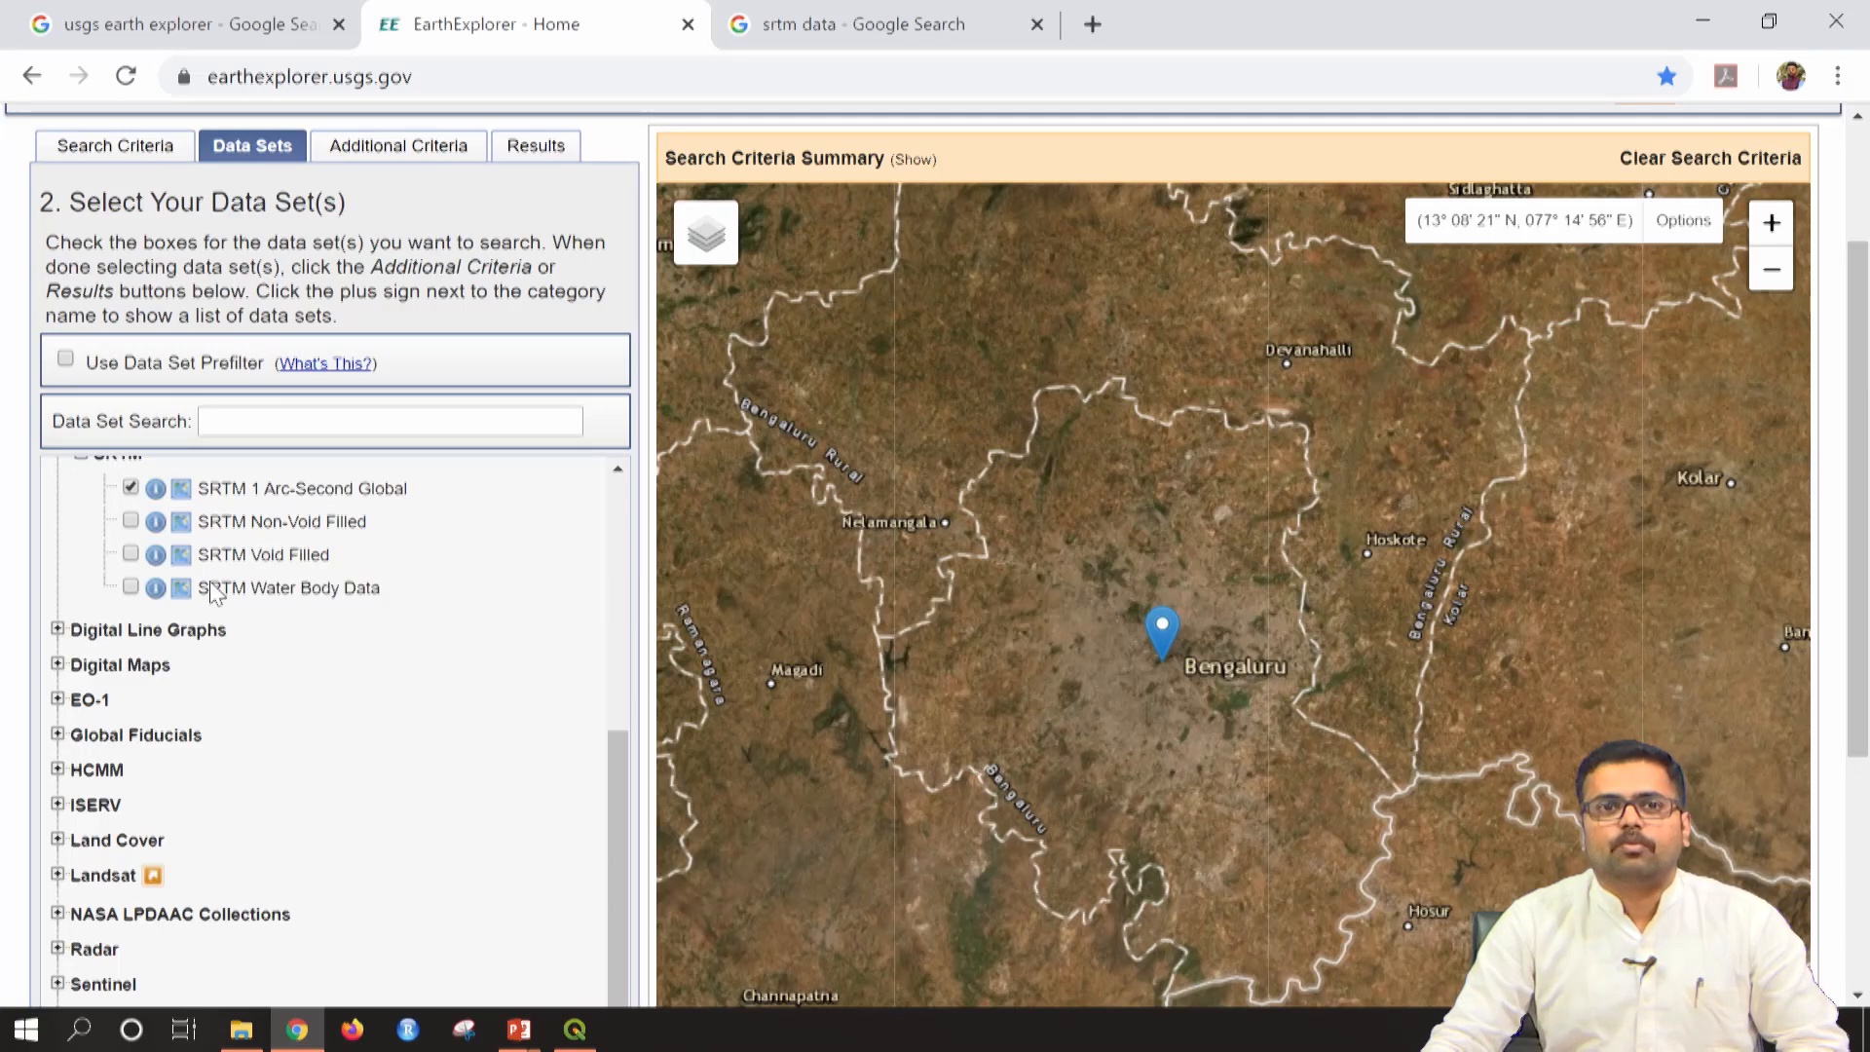
pyautogui.click(146, 152)
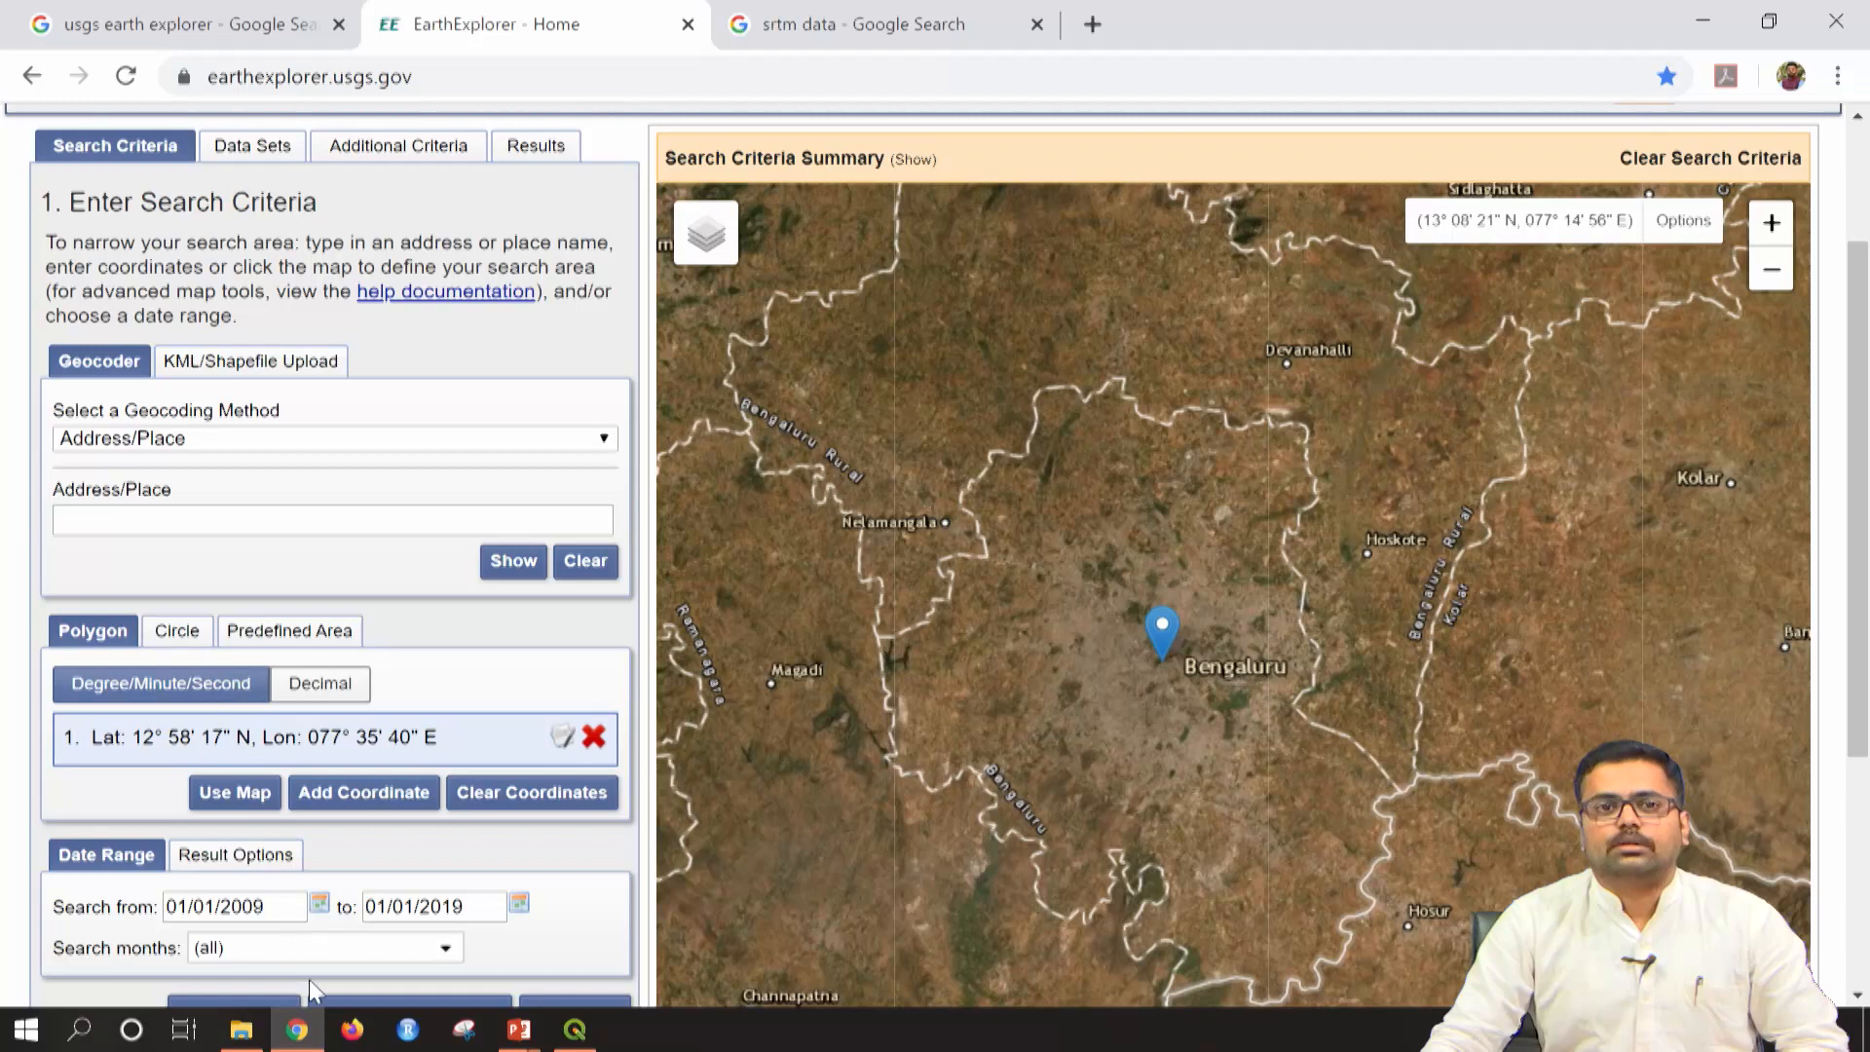
pyautogui.click(319, 903)
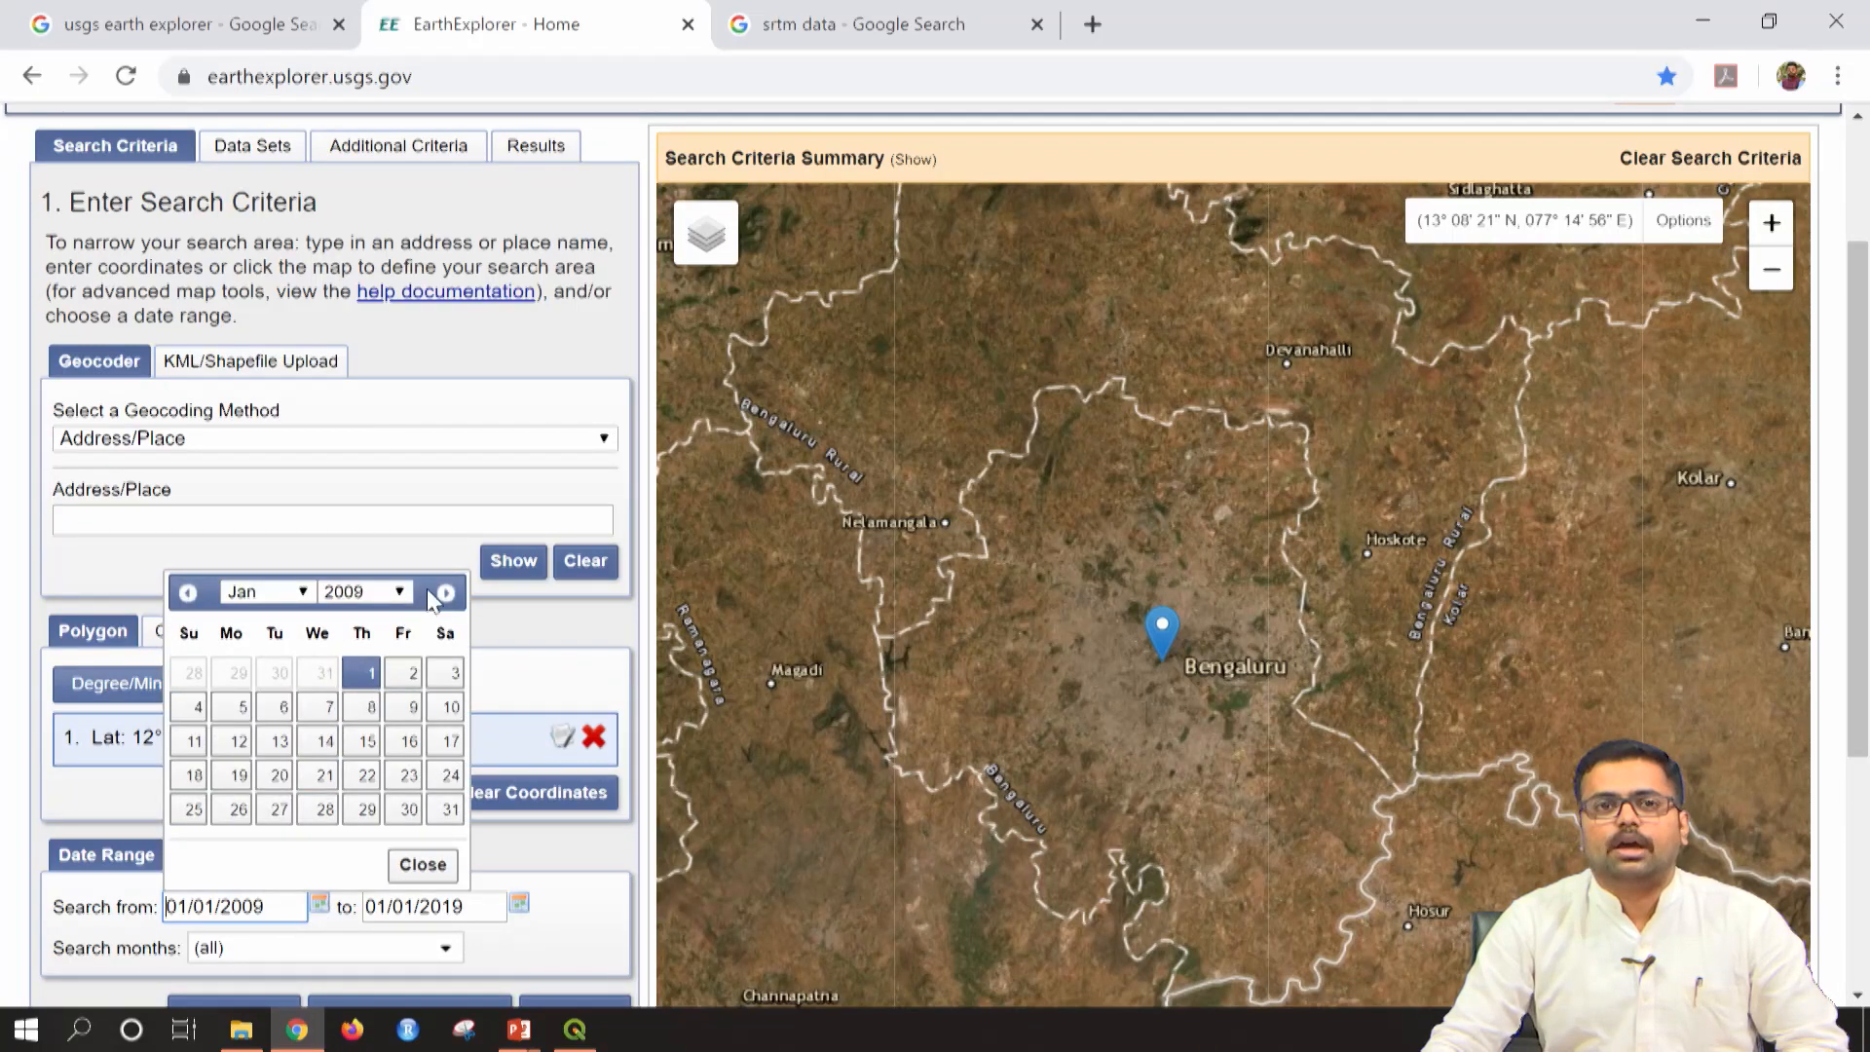
pyautogui.click(397, 596)
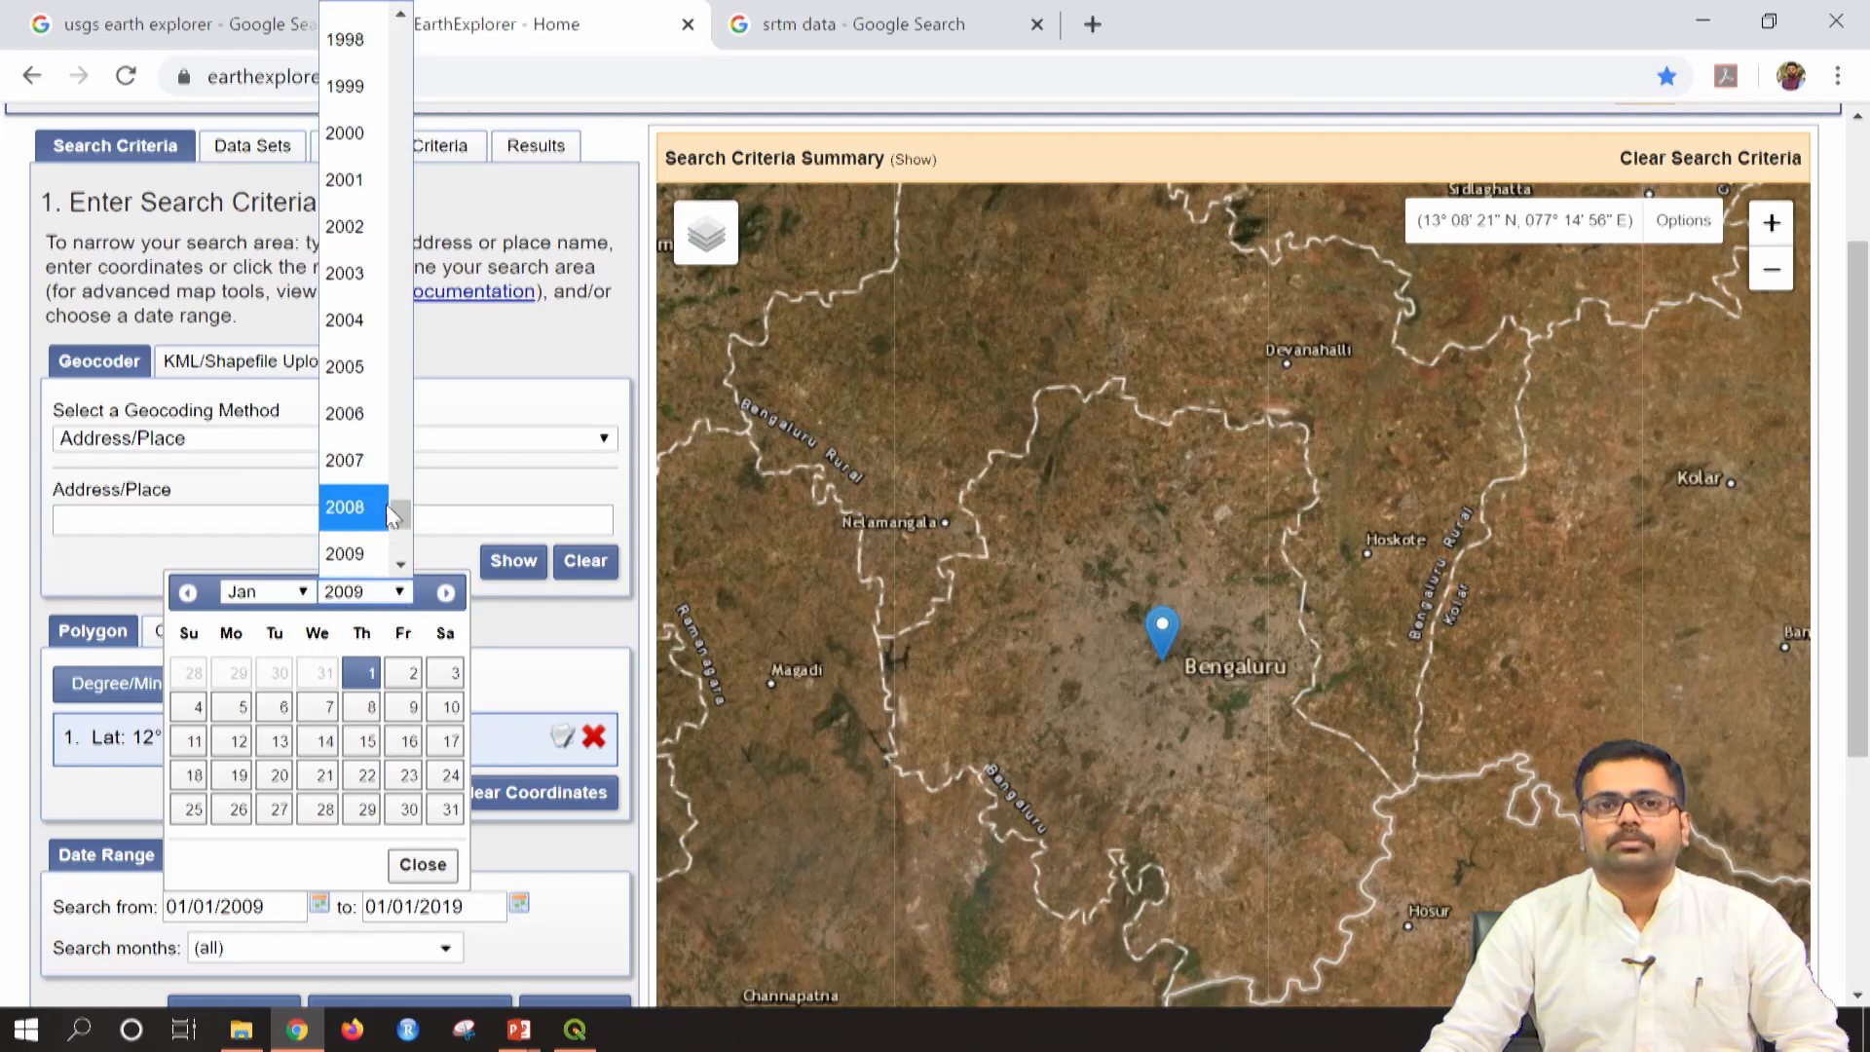
pyautogui.click(354, 133)
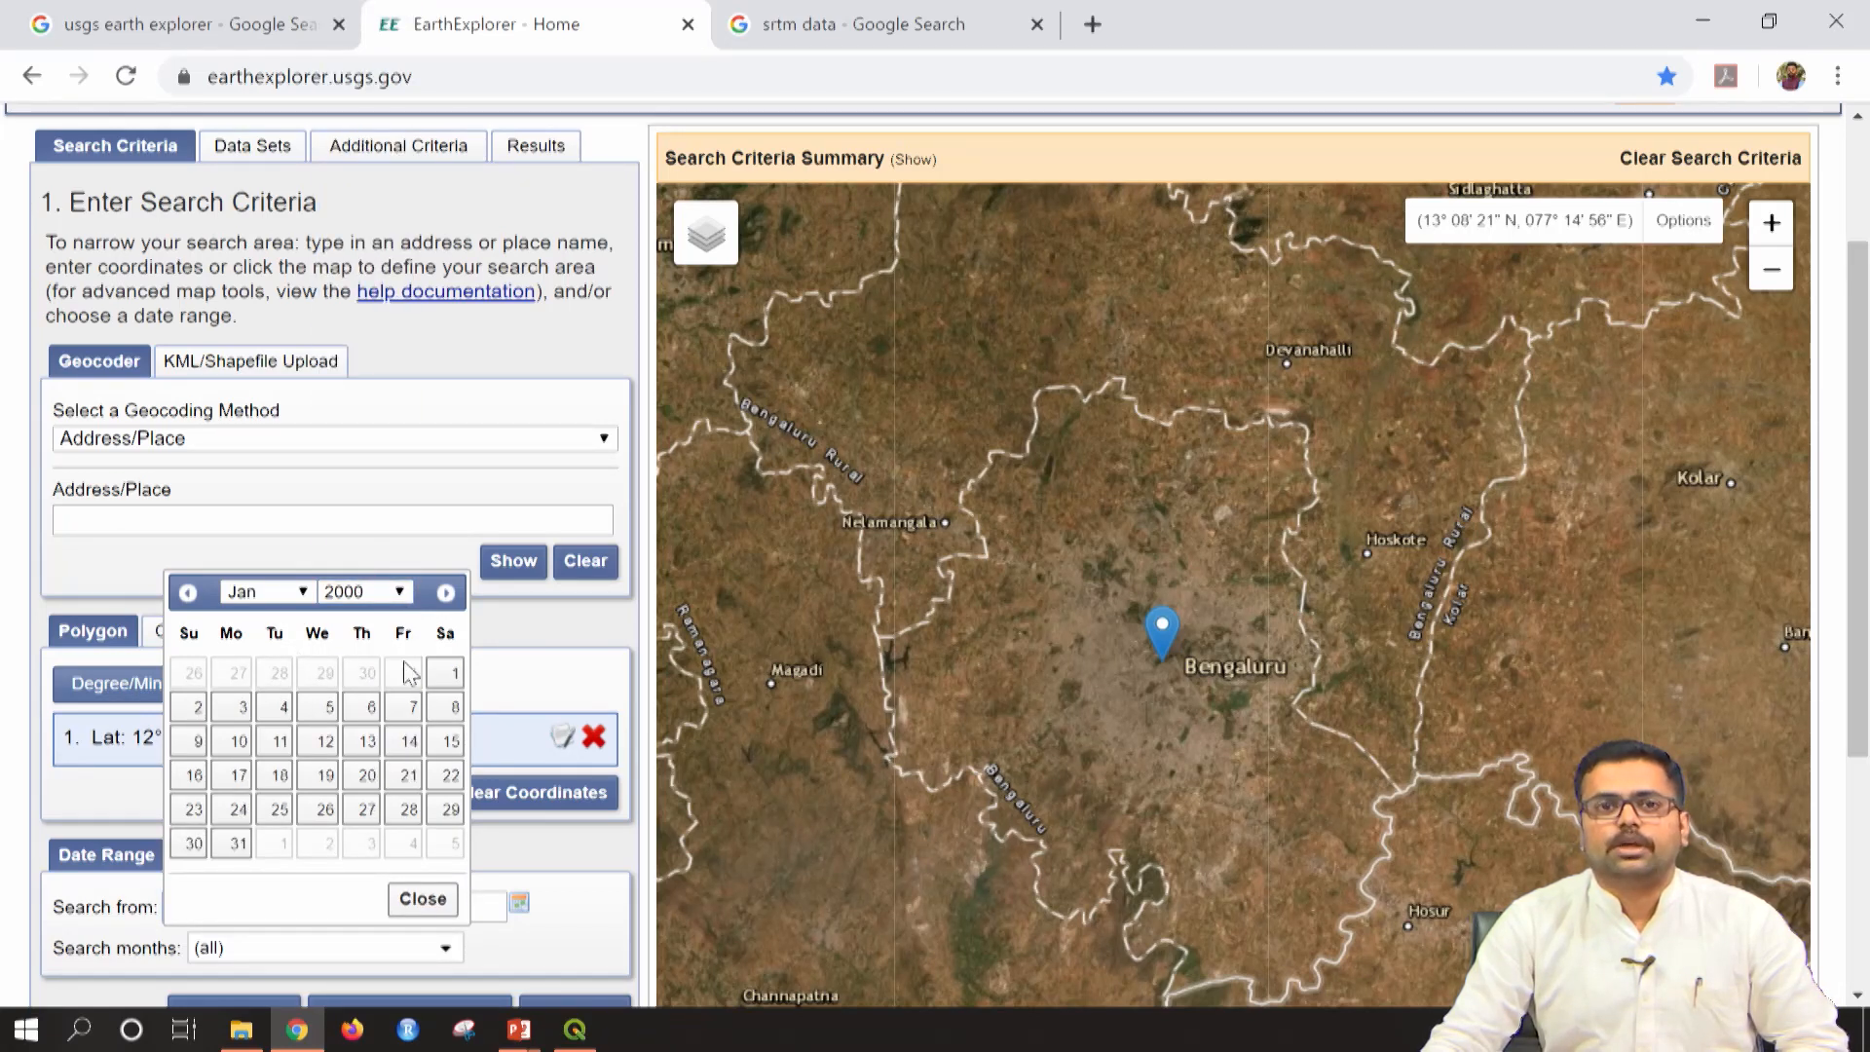
pyautogui.click(446, 682)
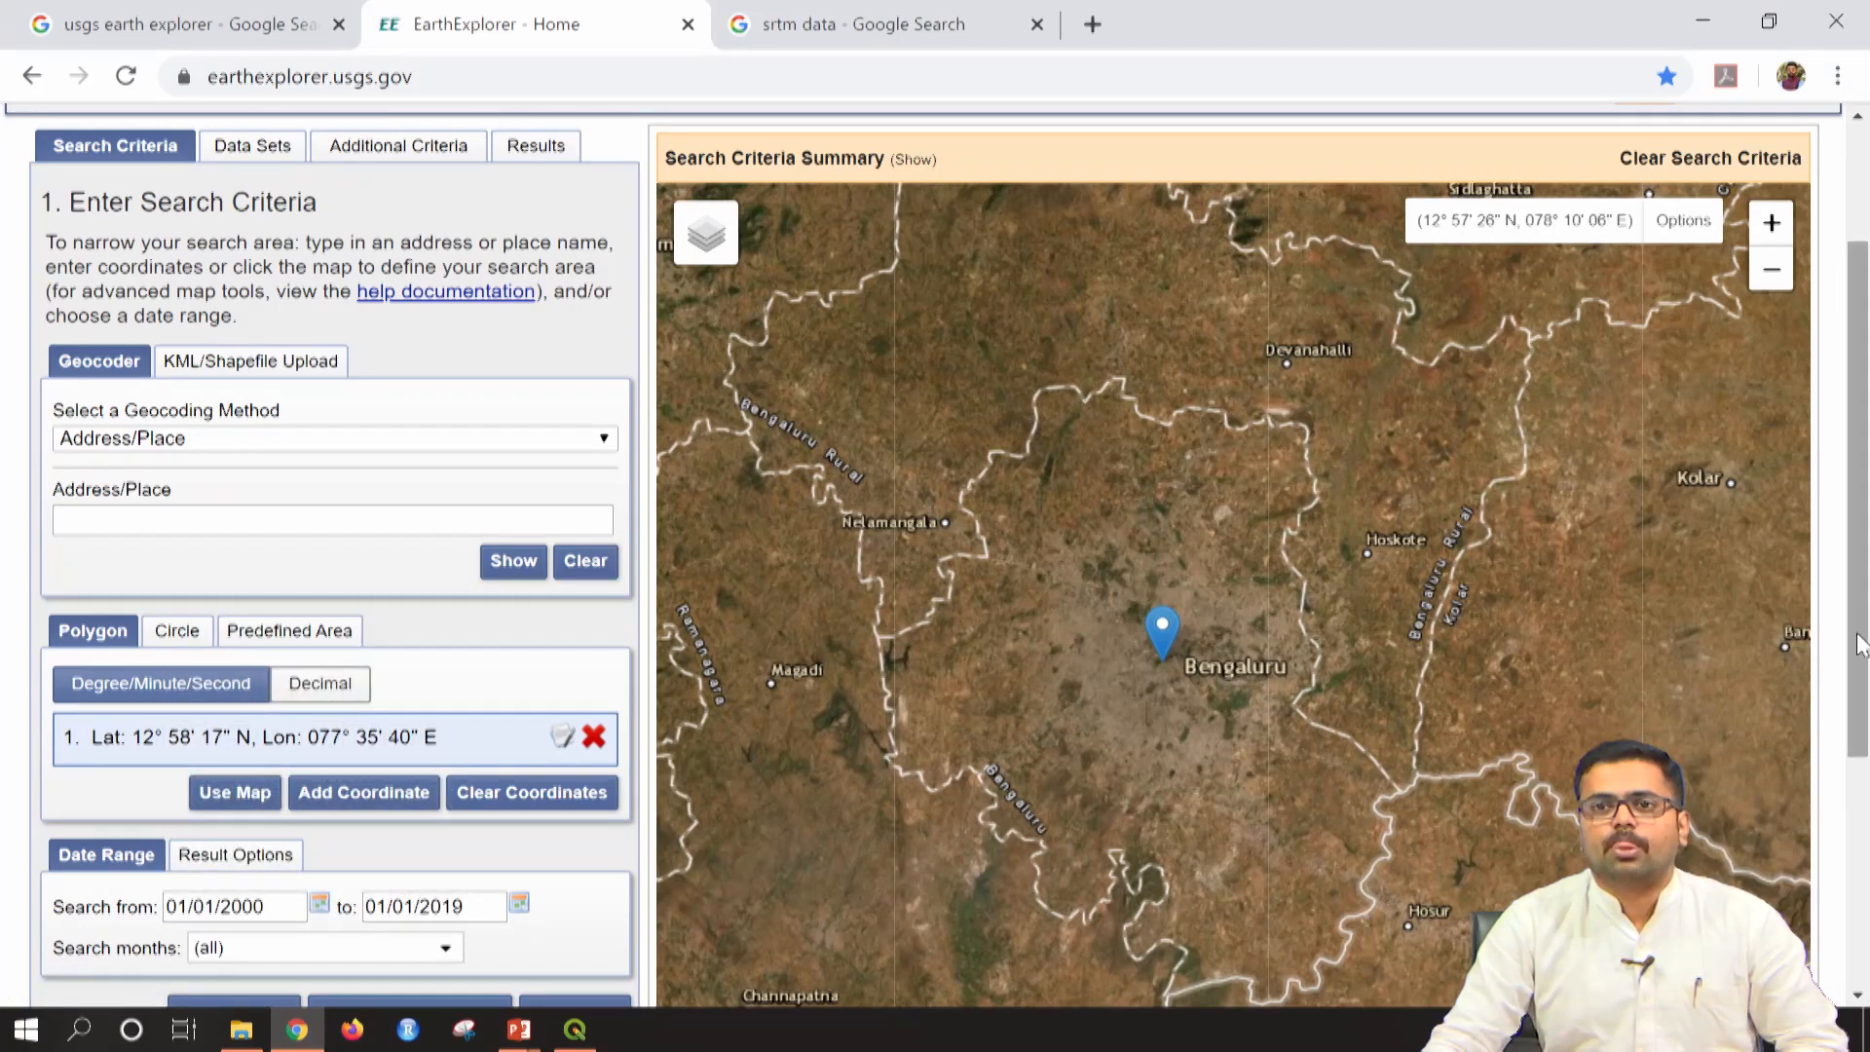
pyautogui.scroll(-1, 1861, 643)
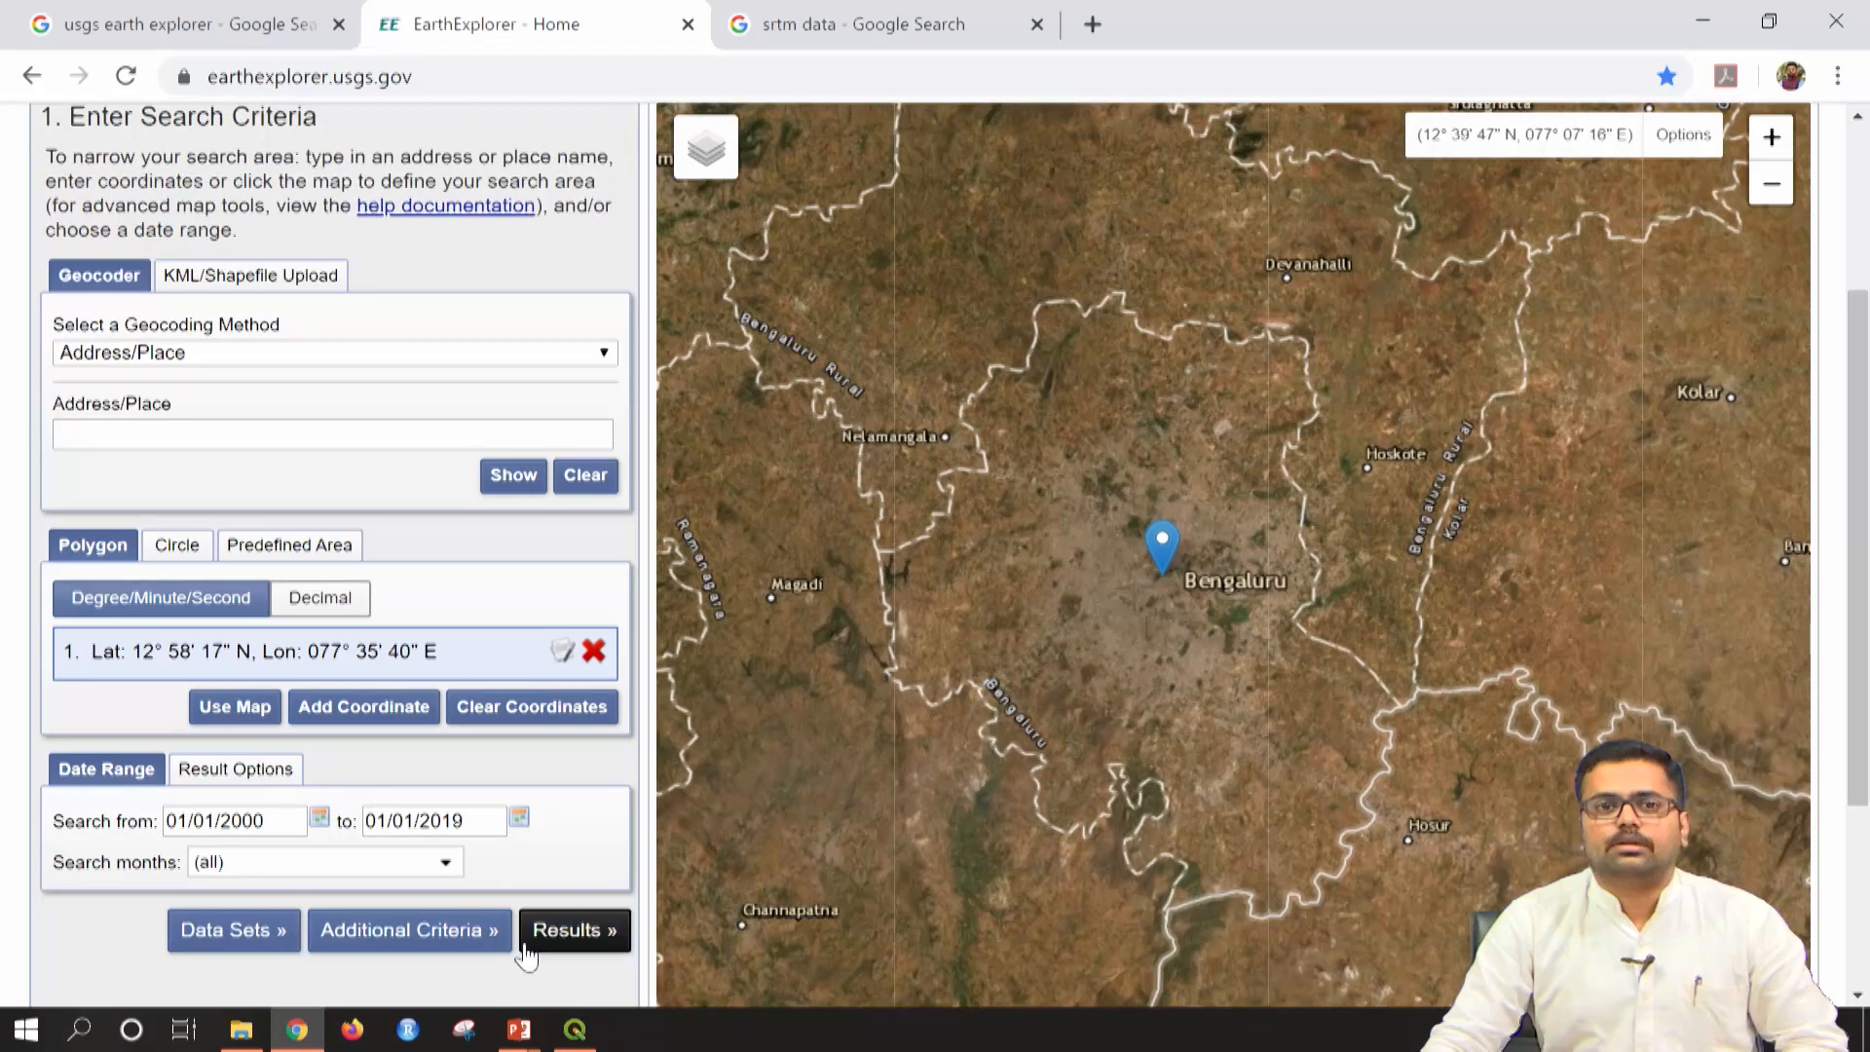
pyautogui.click(554, 941)
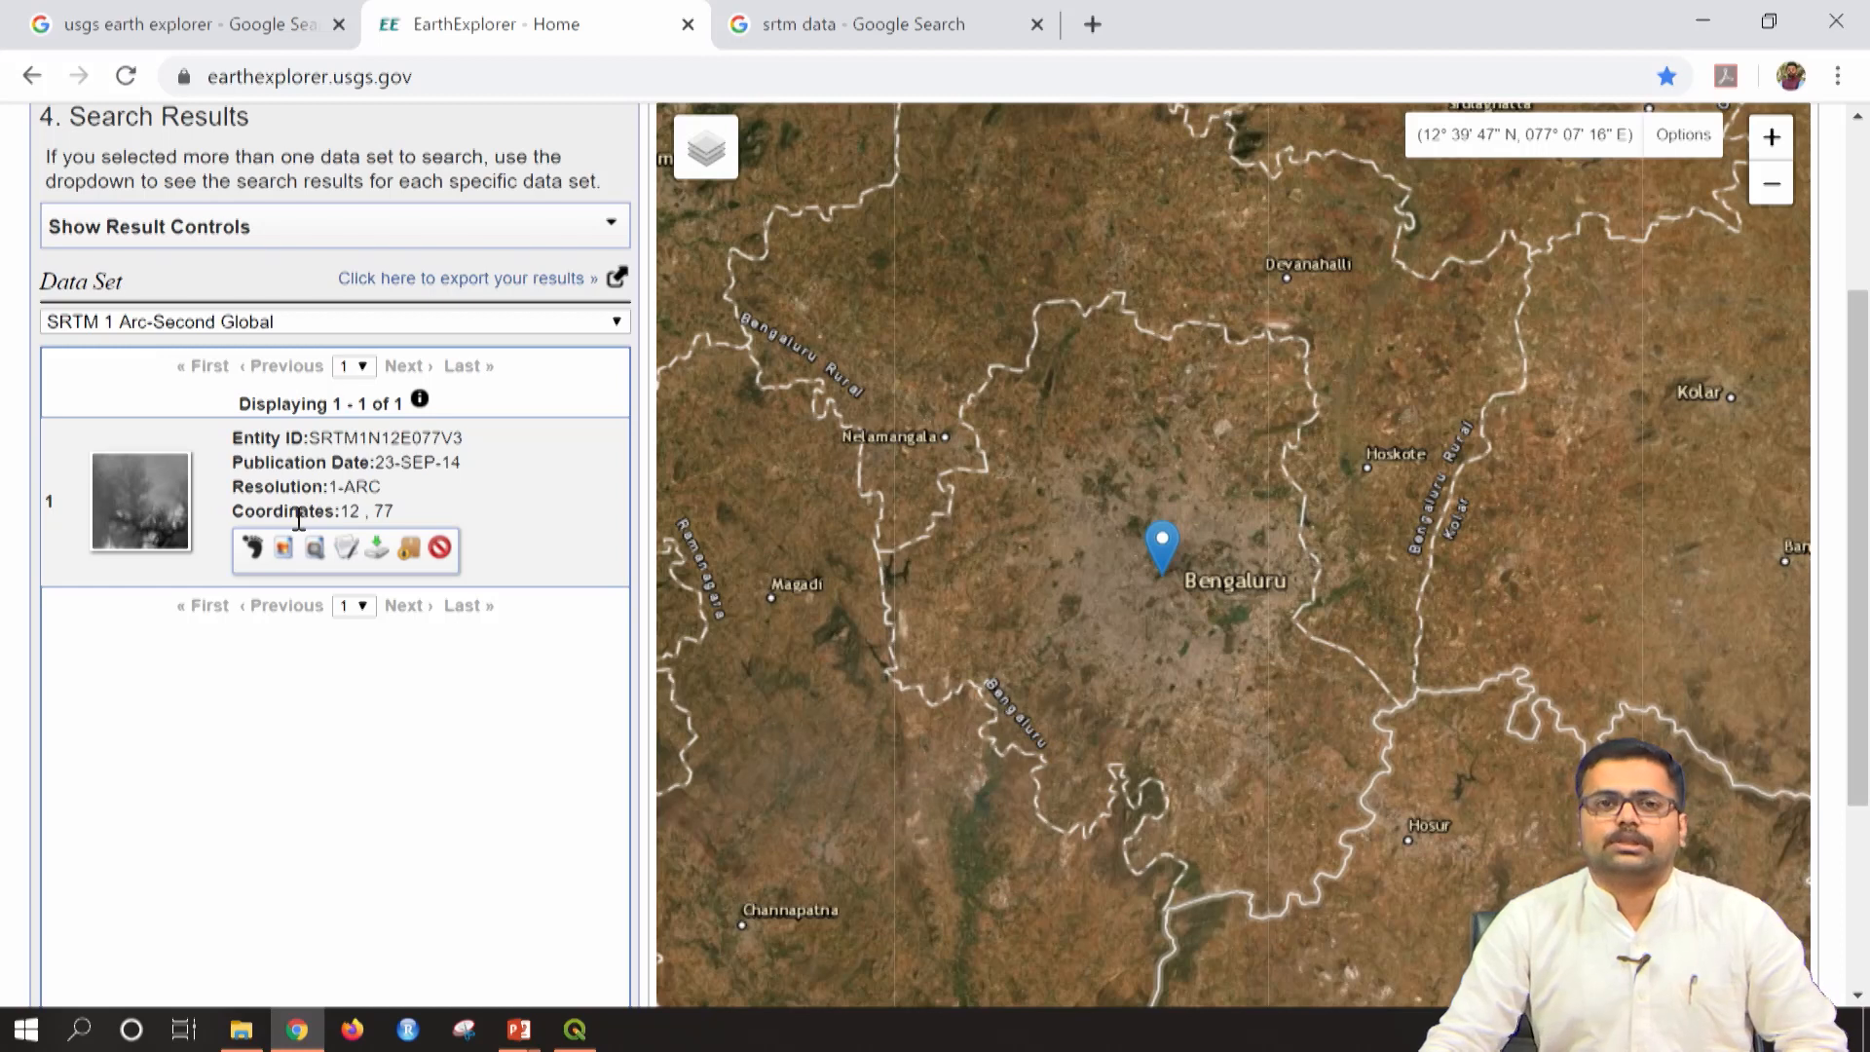
# Show and hide the footprint and the browse overlay of the found SRTM tile on the map
pyautogui.click(249, 549)
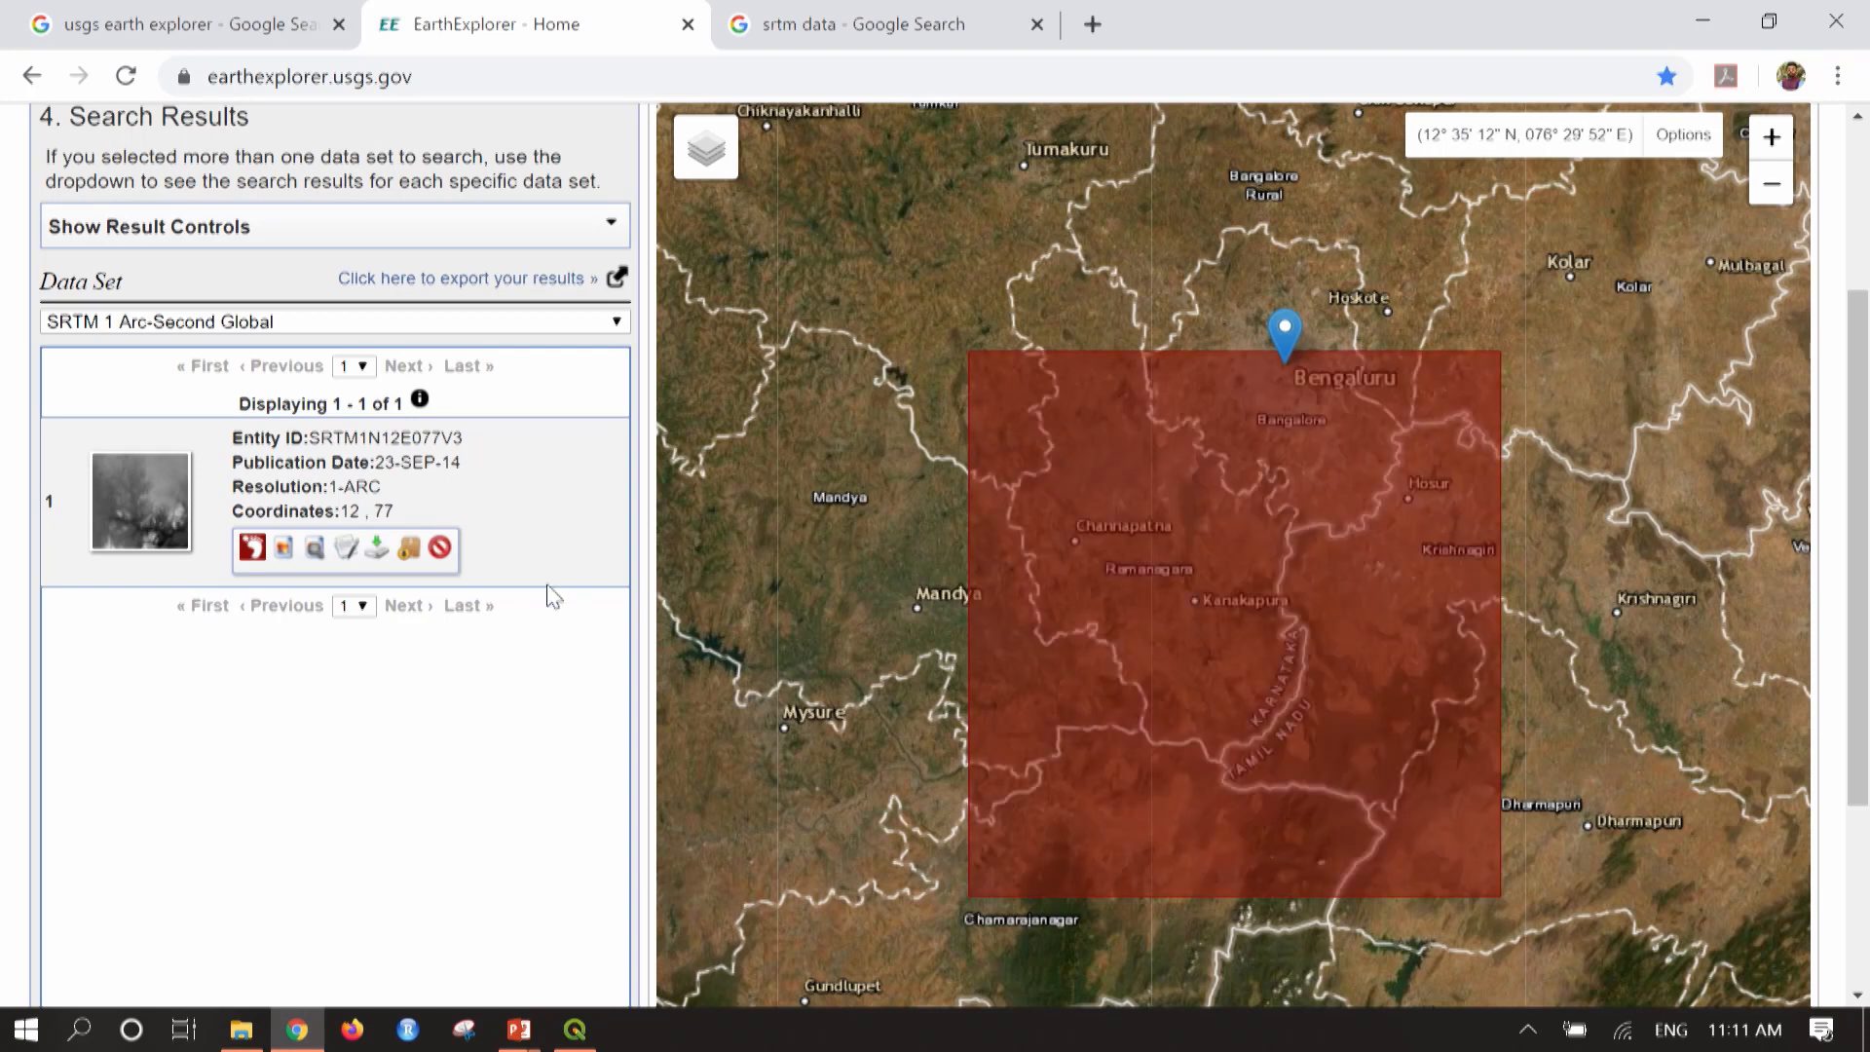
pyautogui.click(253, 549)
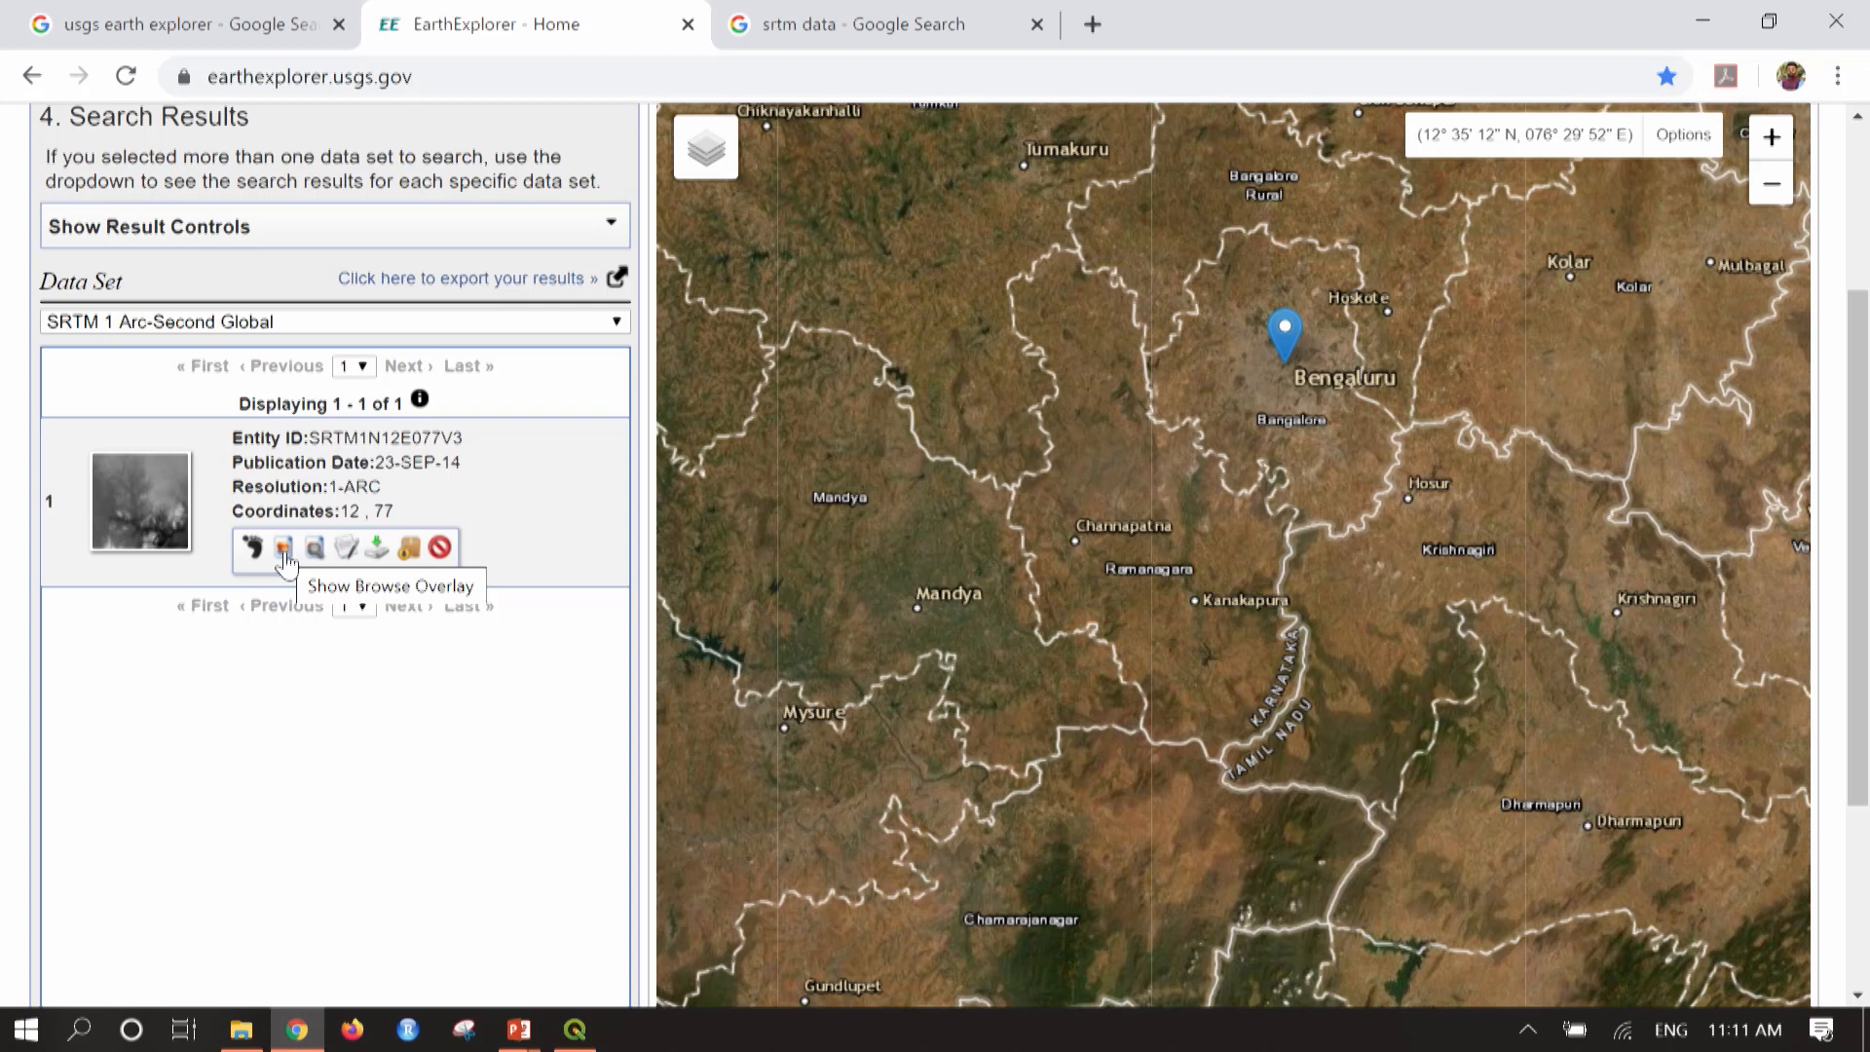
pyautogui.click(283, 550)
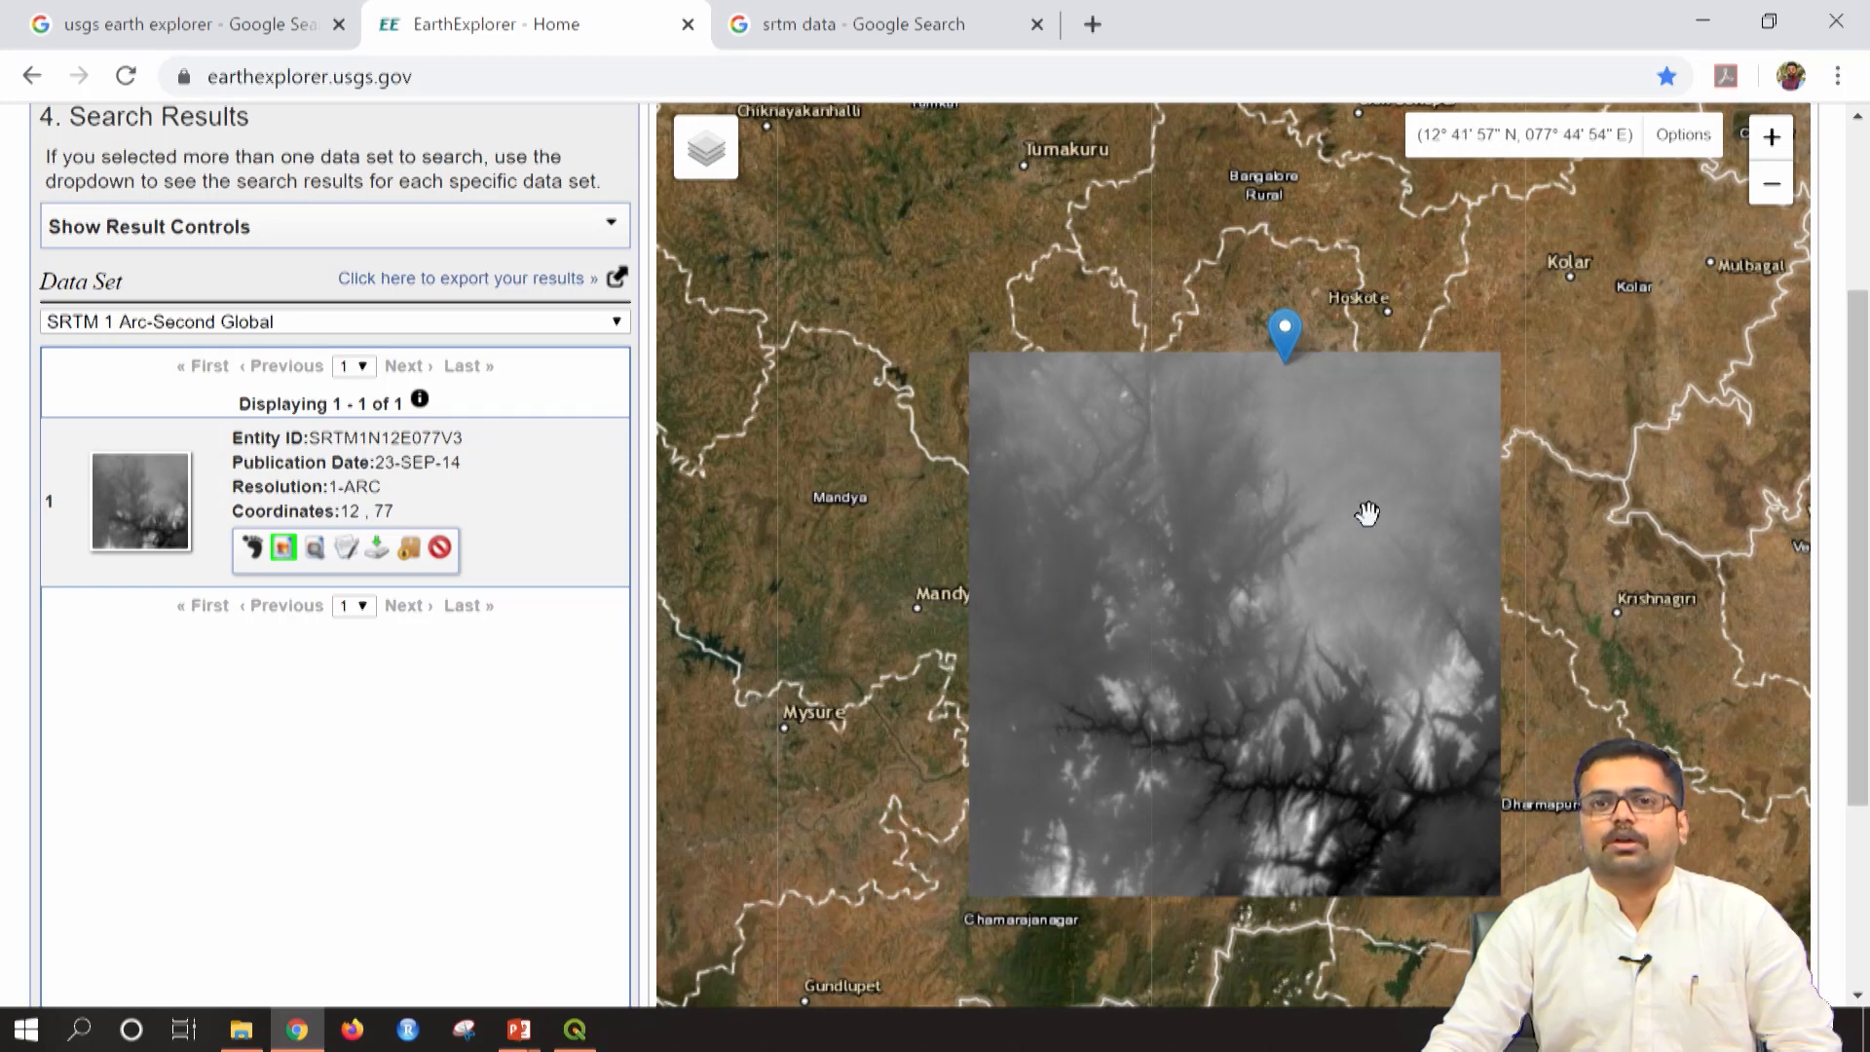
pyautogui.click(284, 547)
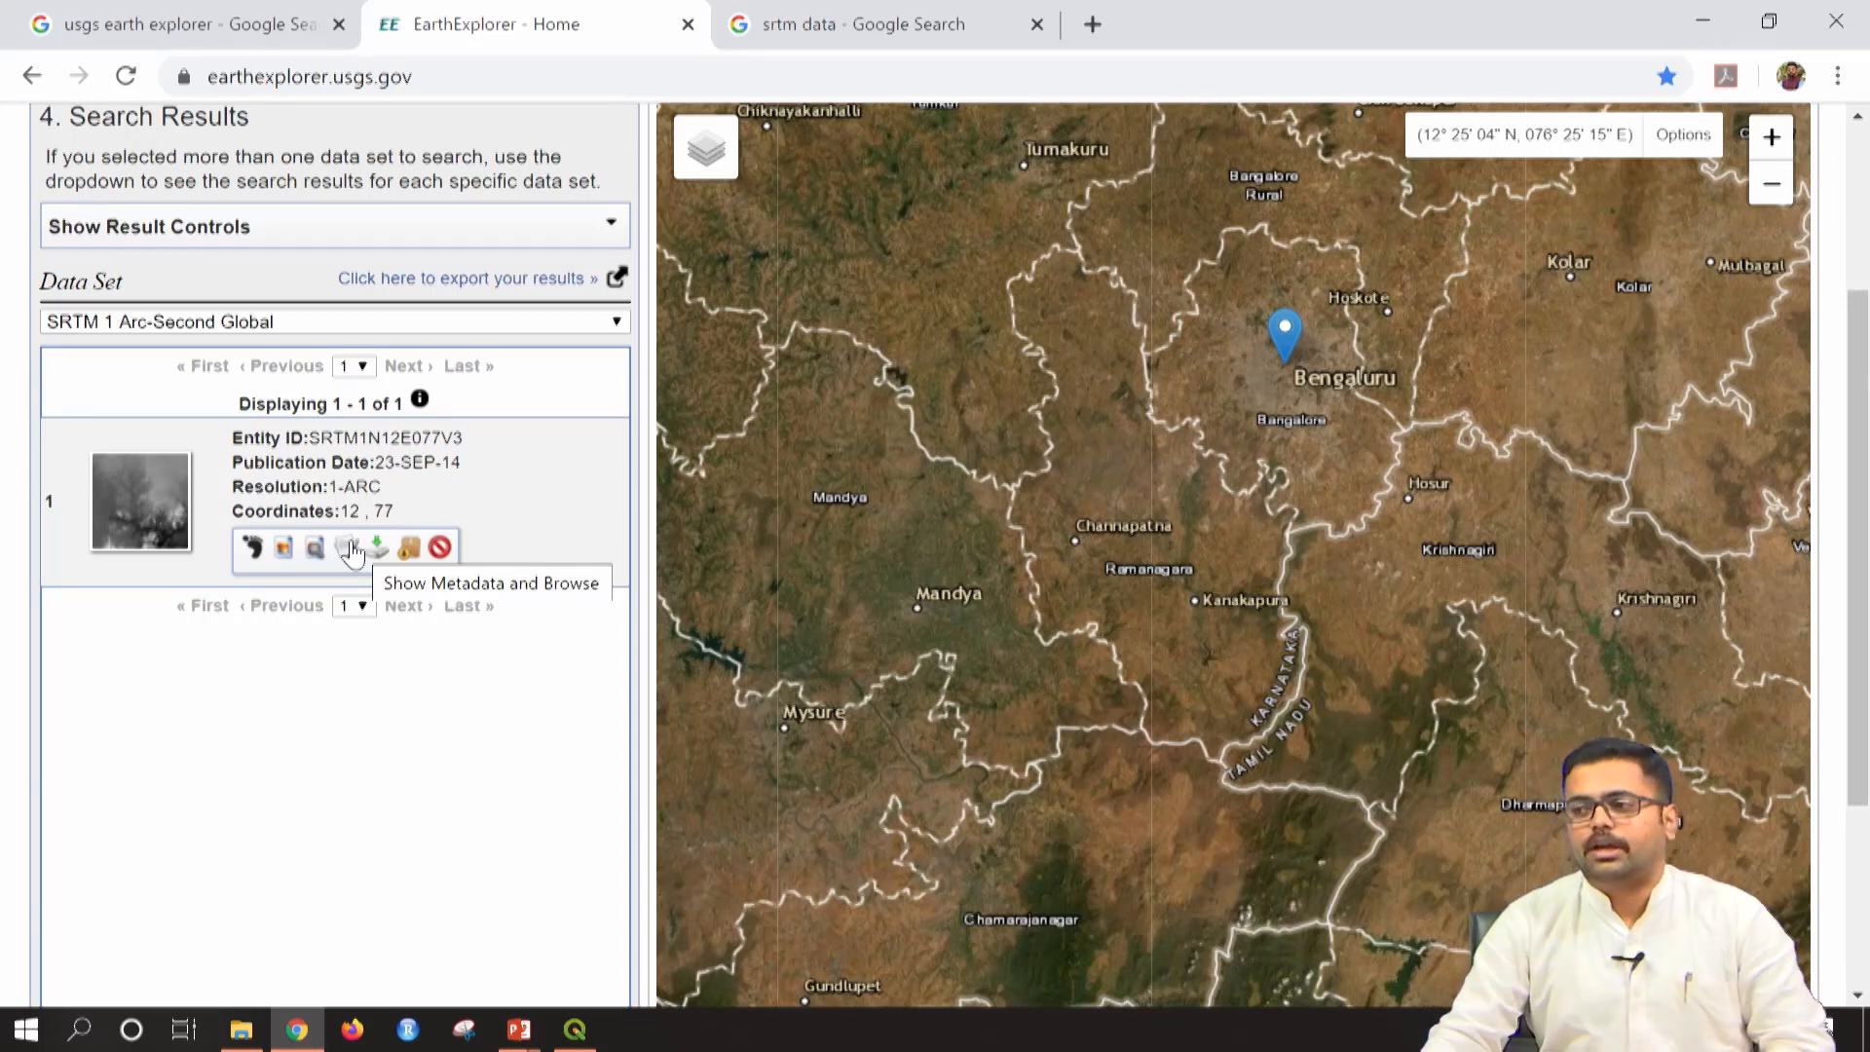
# Examine the SRTM tile's metadata, including its acquisition date, resolution and corner coordinates, and close the display
pyautogui.click(348, 549)
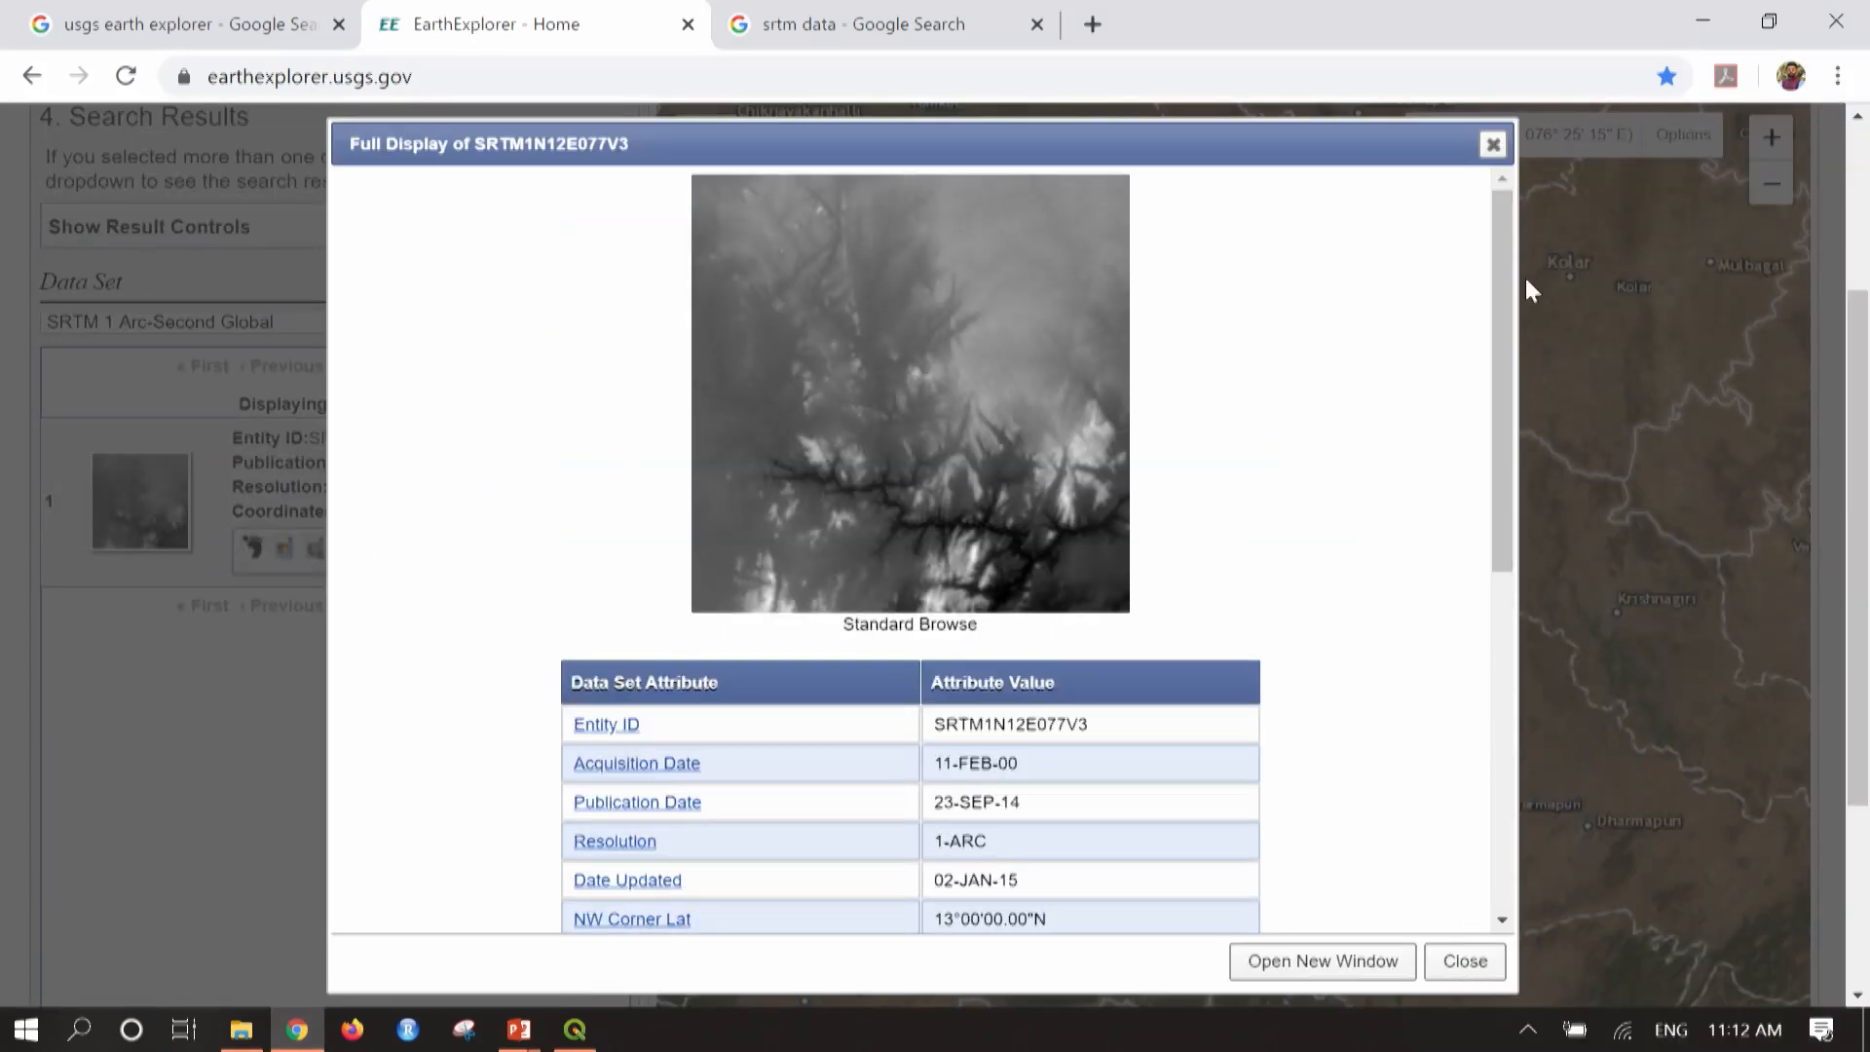
pyautogui.moveTo(1499, 294); pyautogui.dragTo(1492, 488)
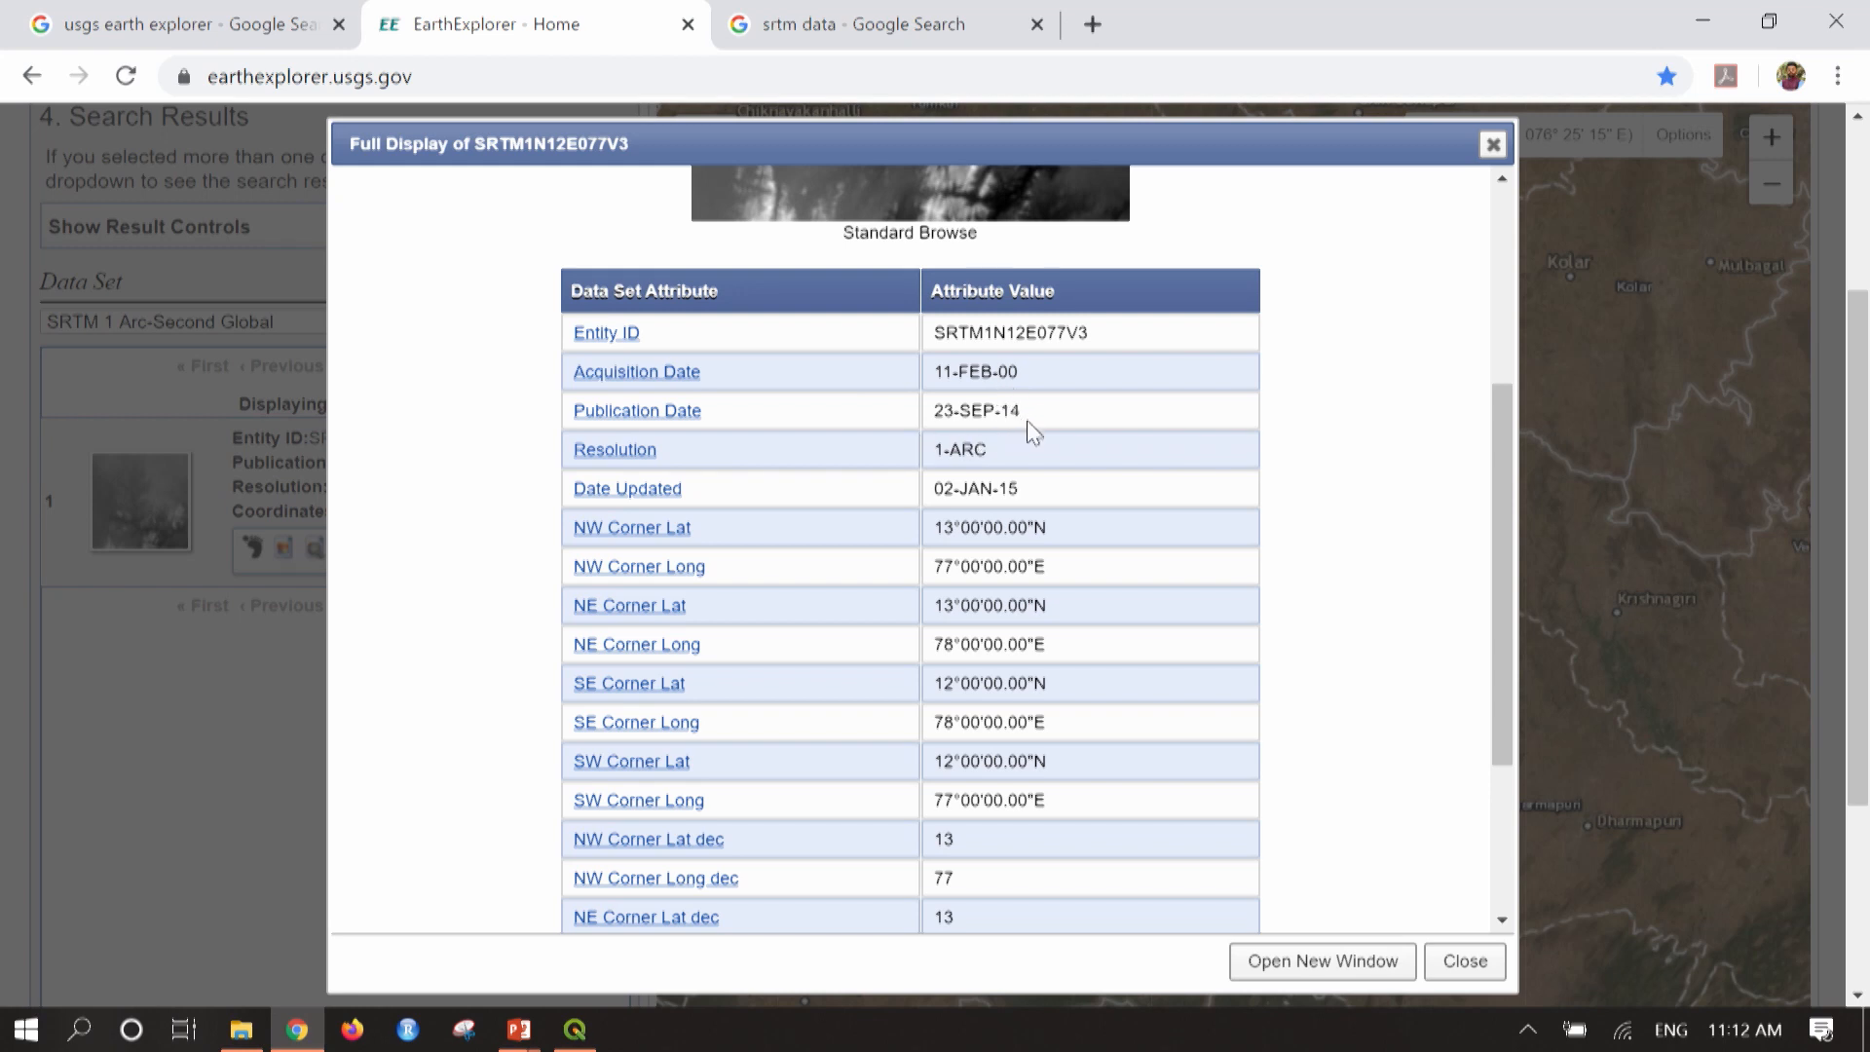
pyautogui.scroll(-2, 1036, 437)
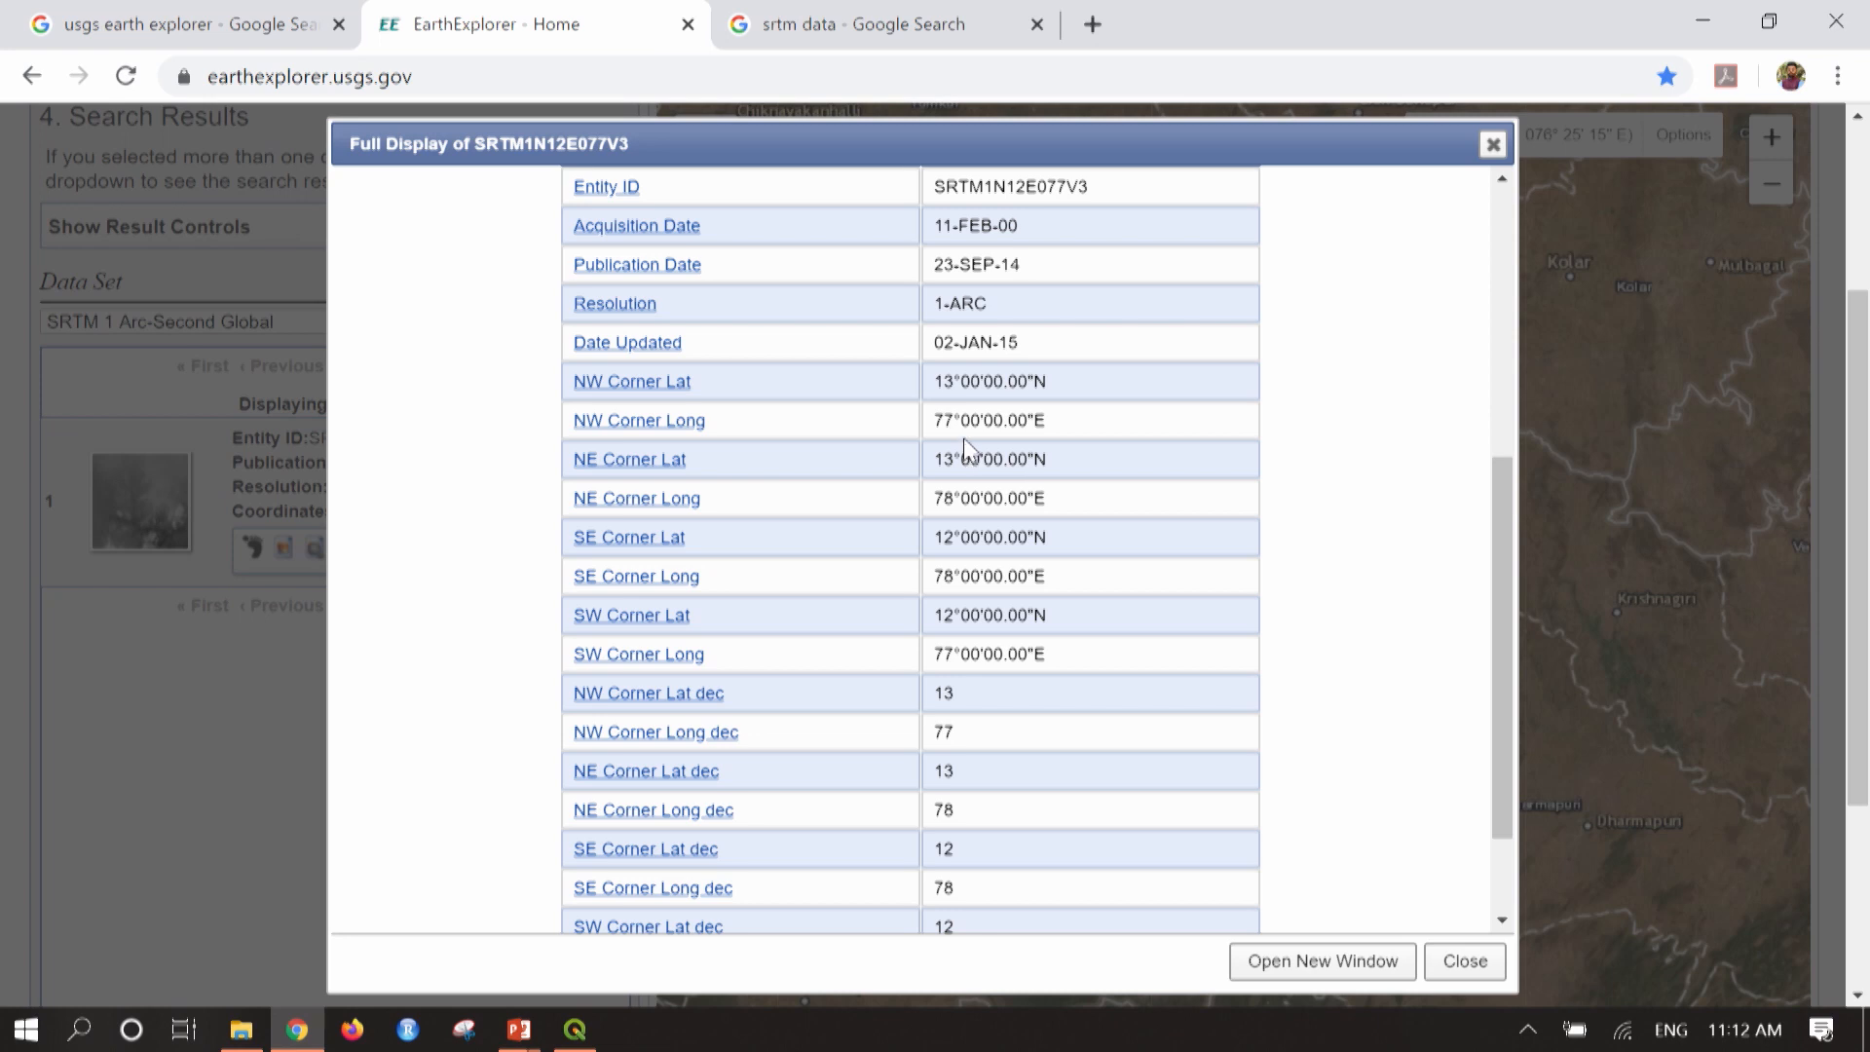
pyautogui.scroll(-3, 965, 440)
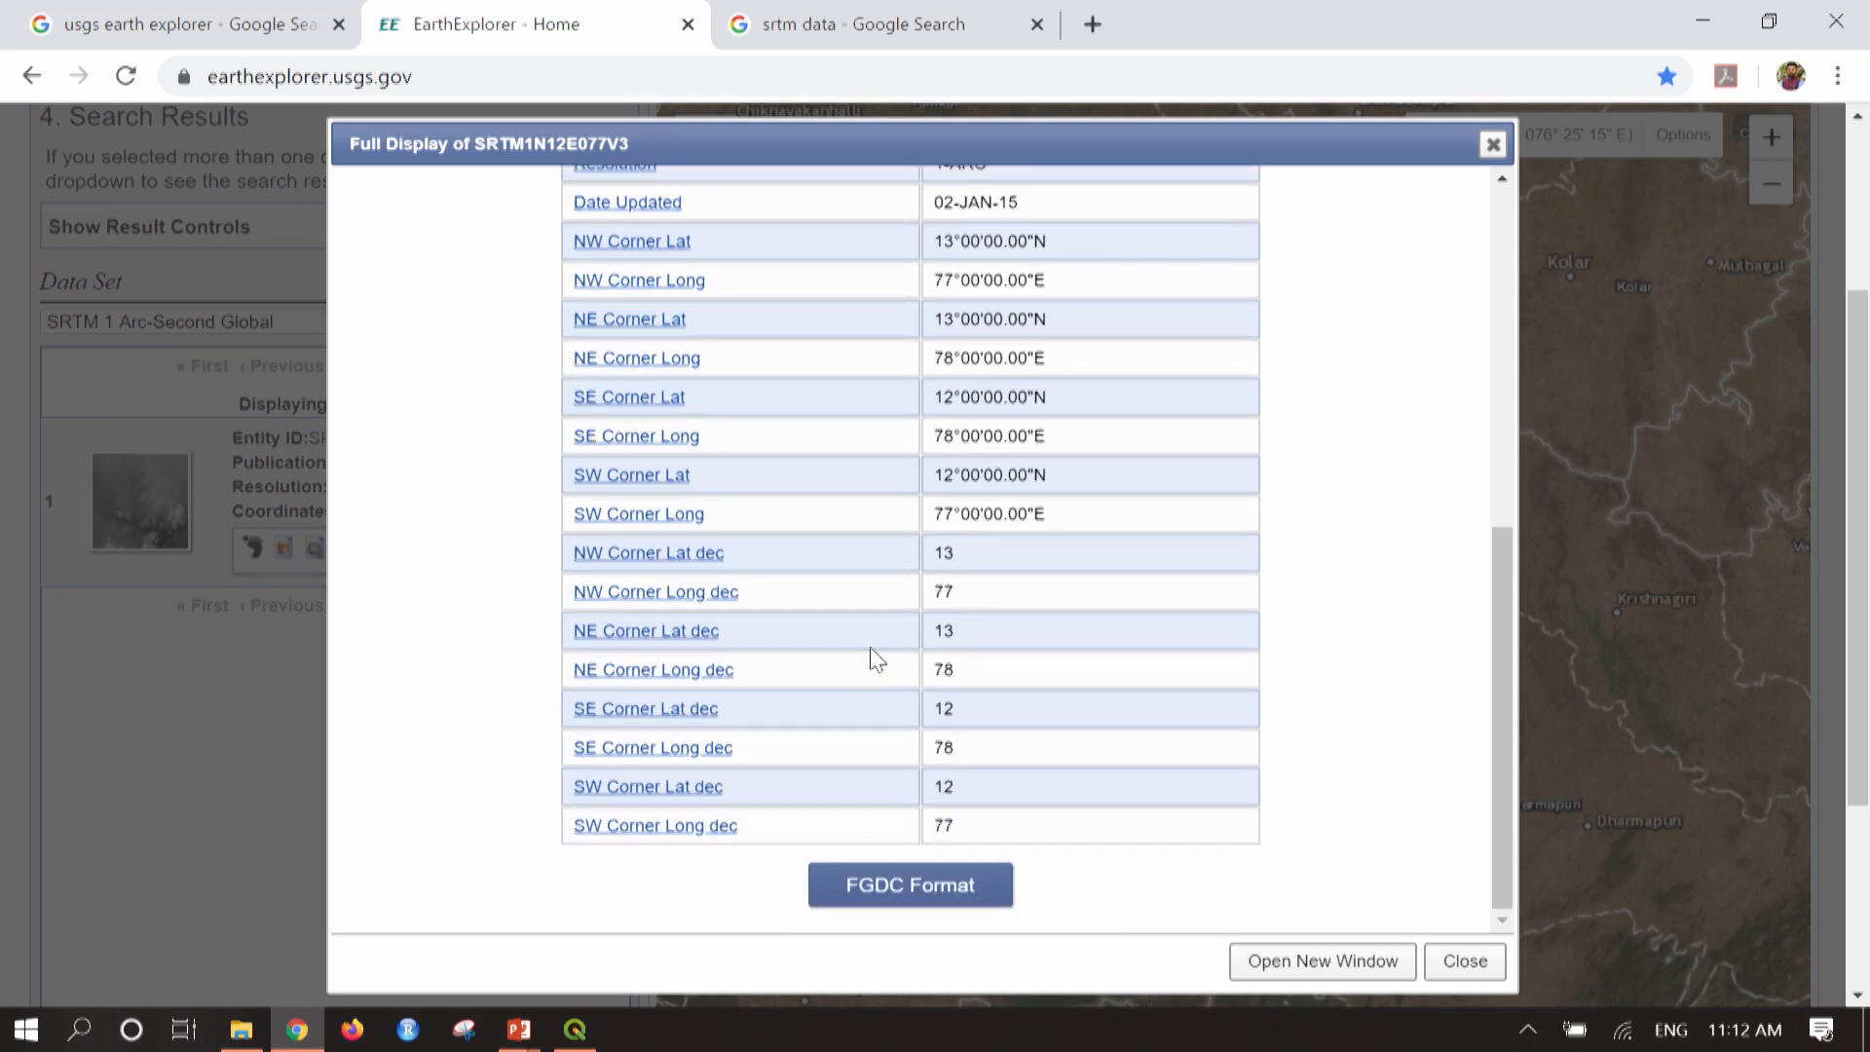
pyautogui.scroll(-2, 975, 711)
pyautogui.scroll(3, 1267, 716)
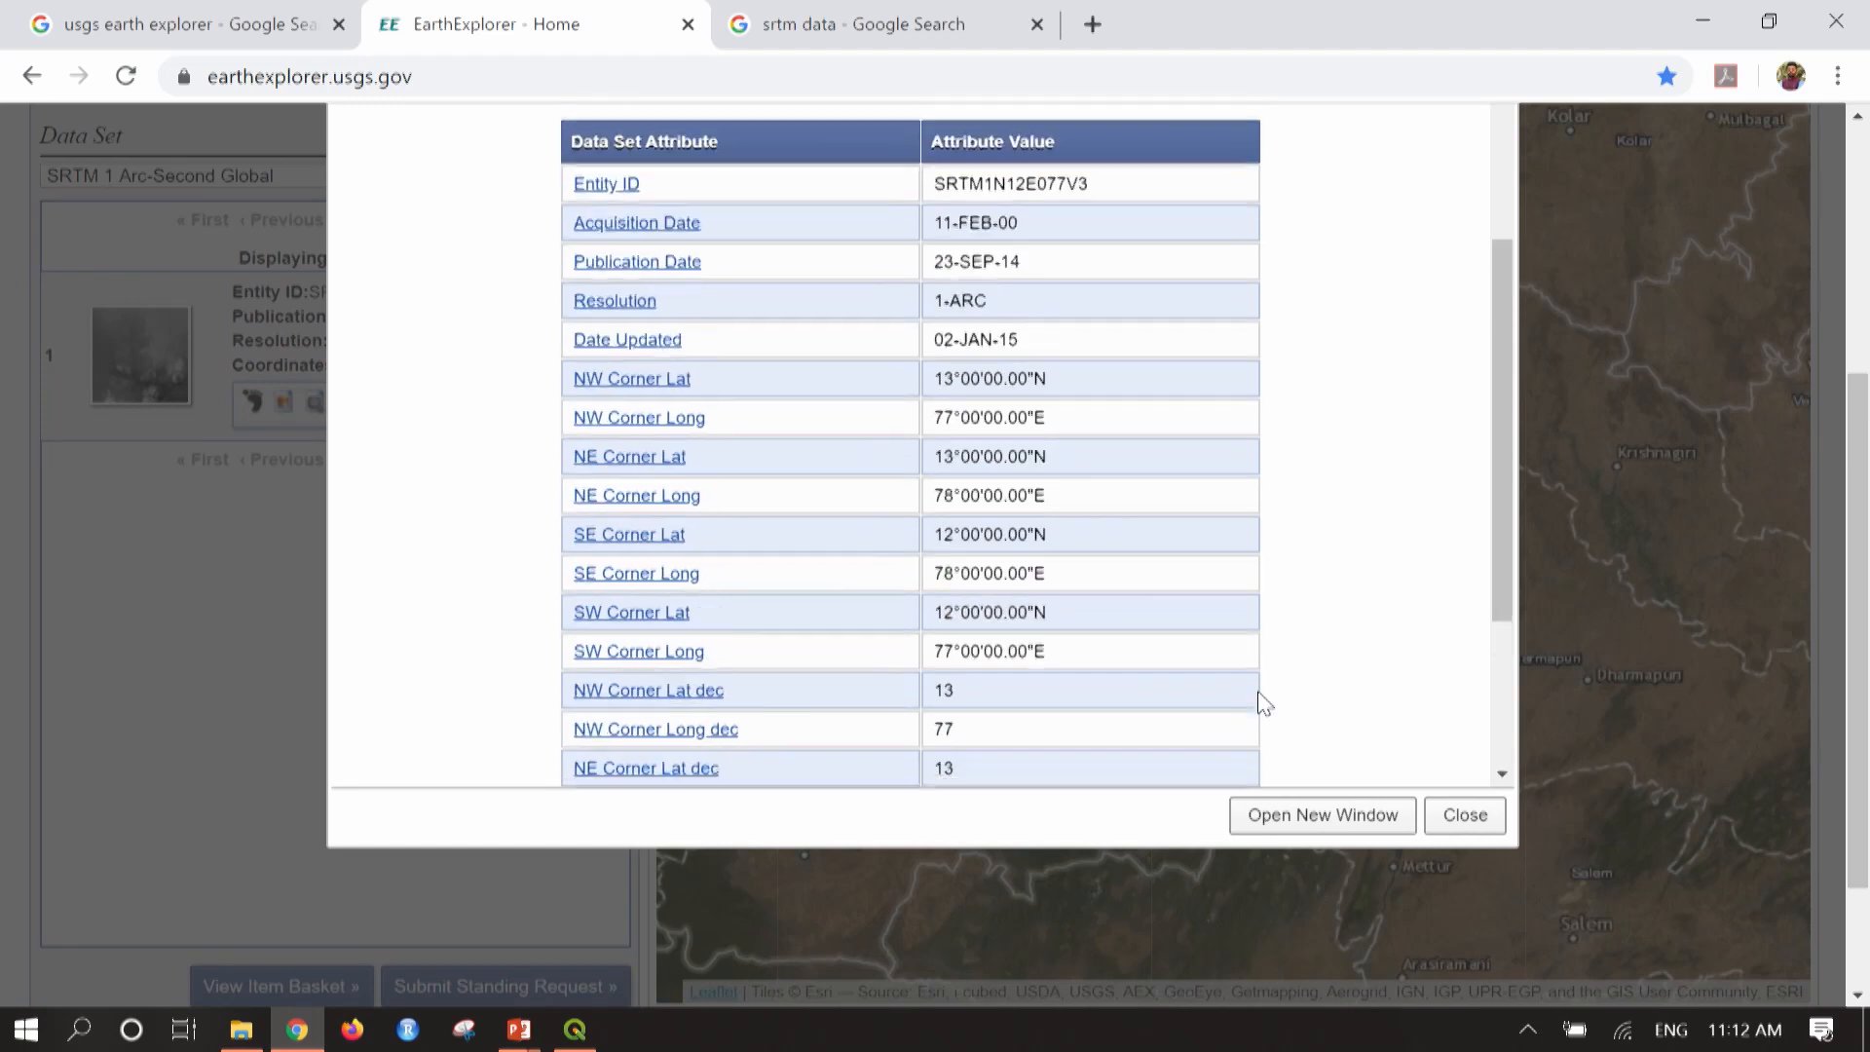
pyautogui.click(1491, 823)
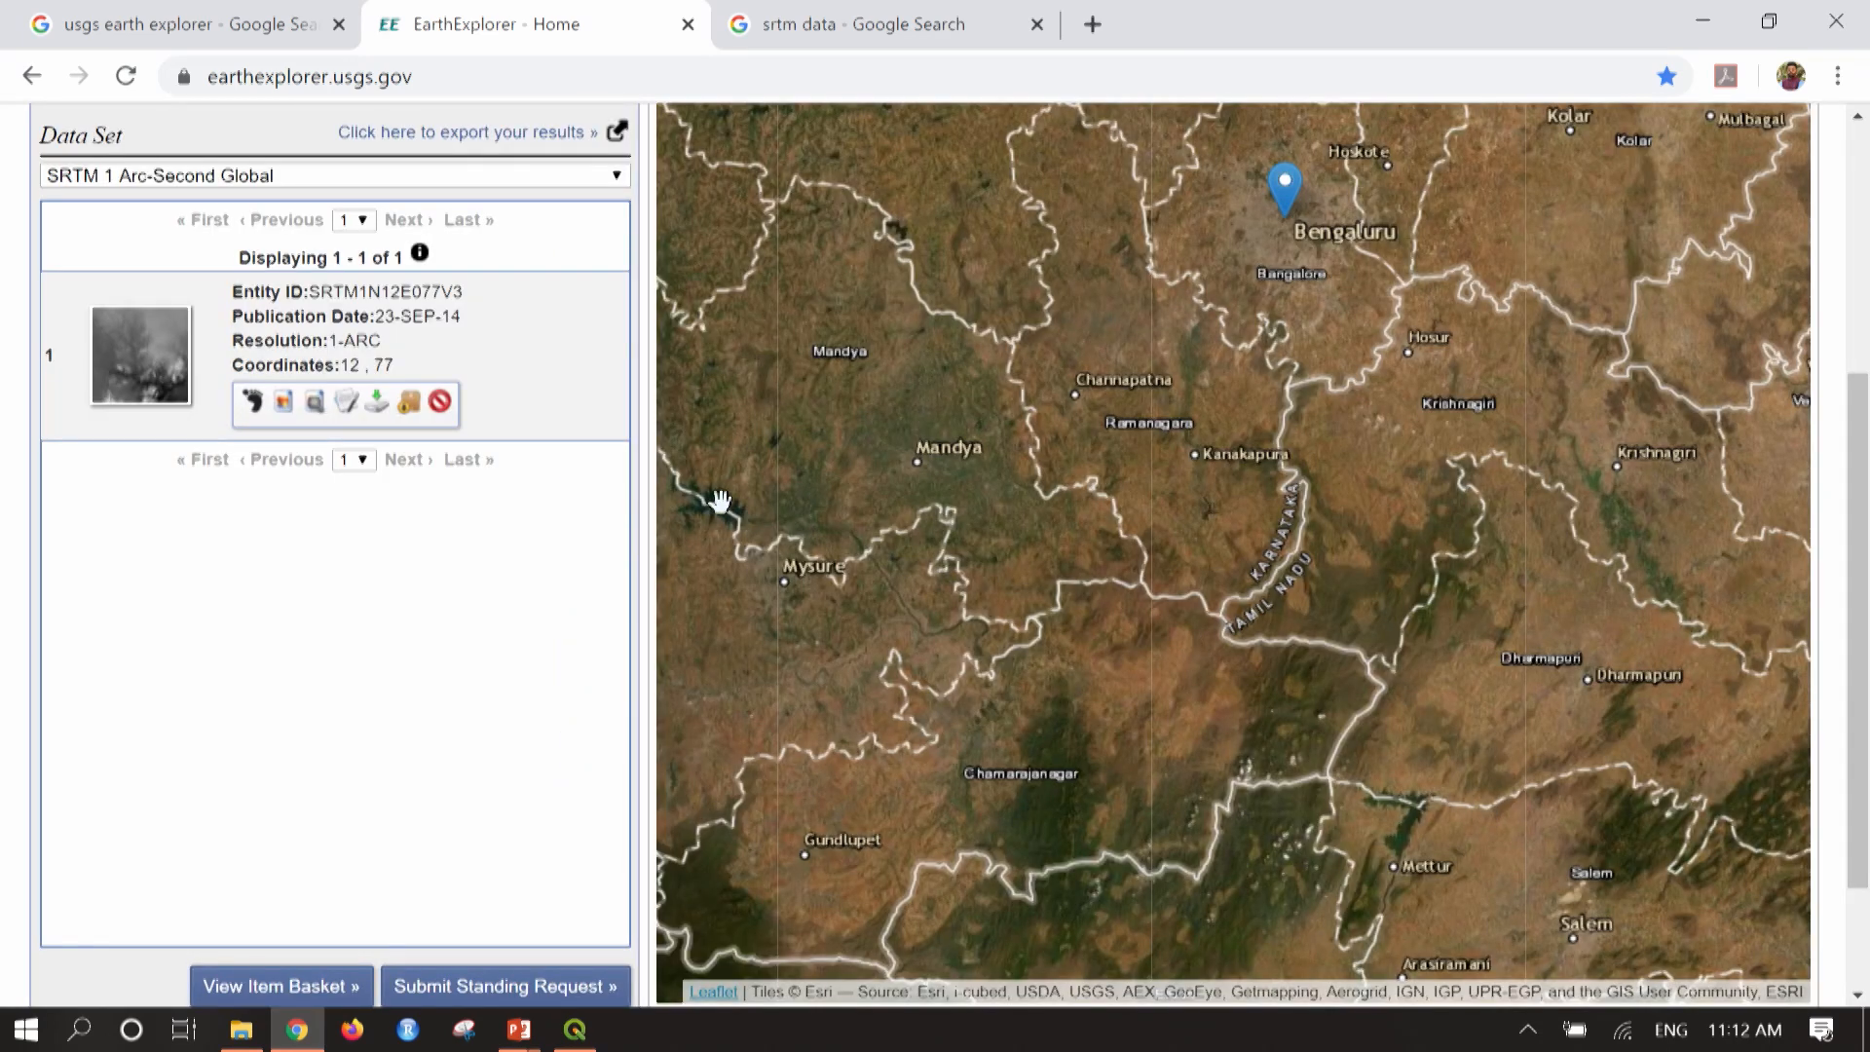
# Start the GeoTIFF 1 Arc-second download of the SRTM tile, inspect the suggested file name and cancel saving
pyautogui.click(380, 403)
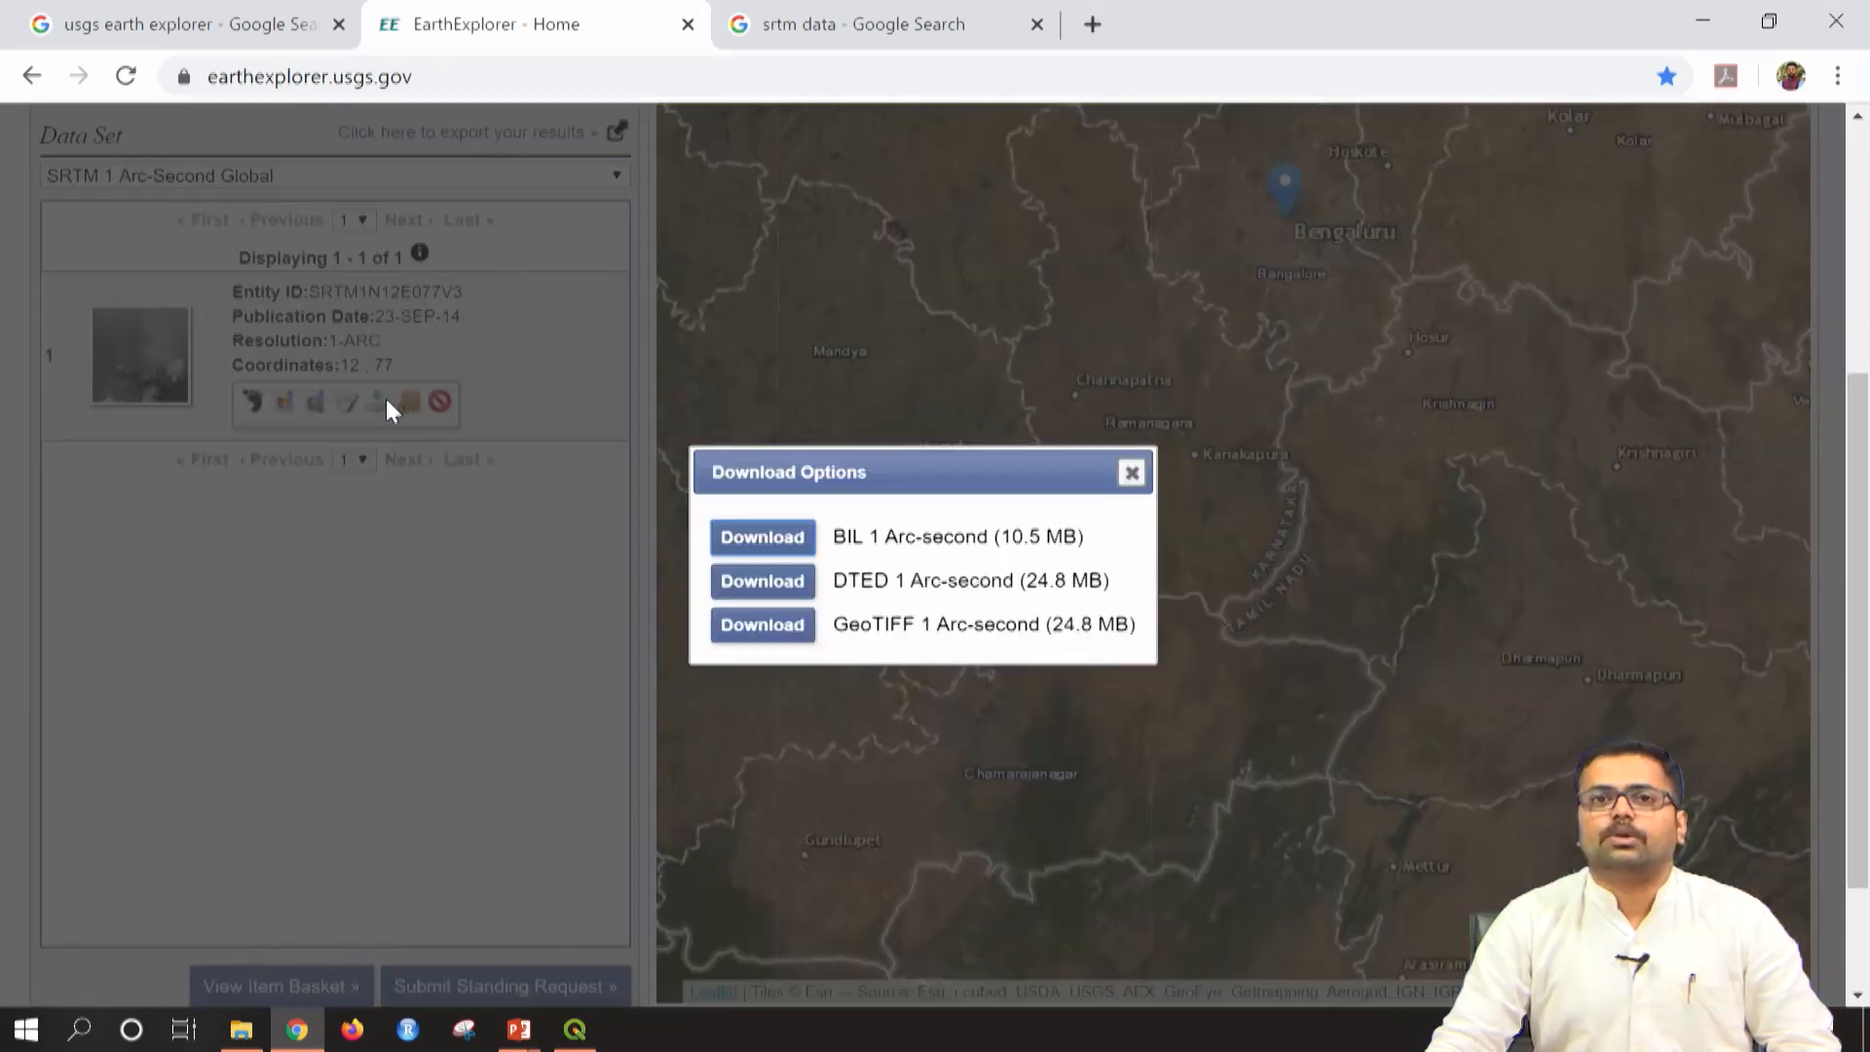
pyautogui.click(769, 629)
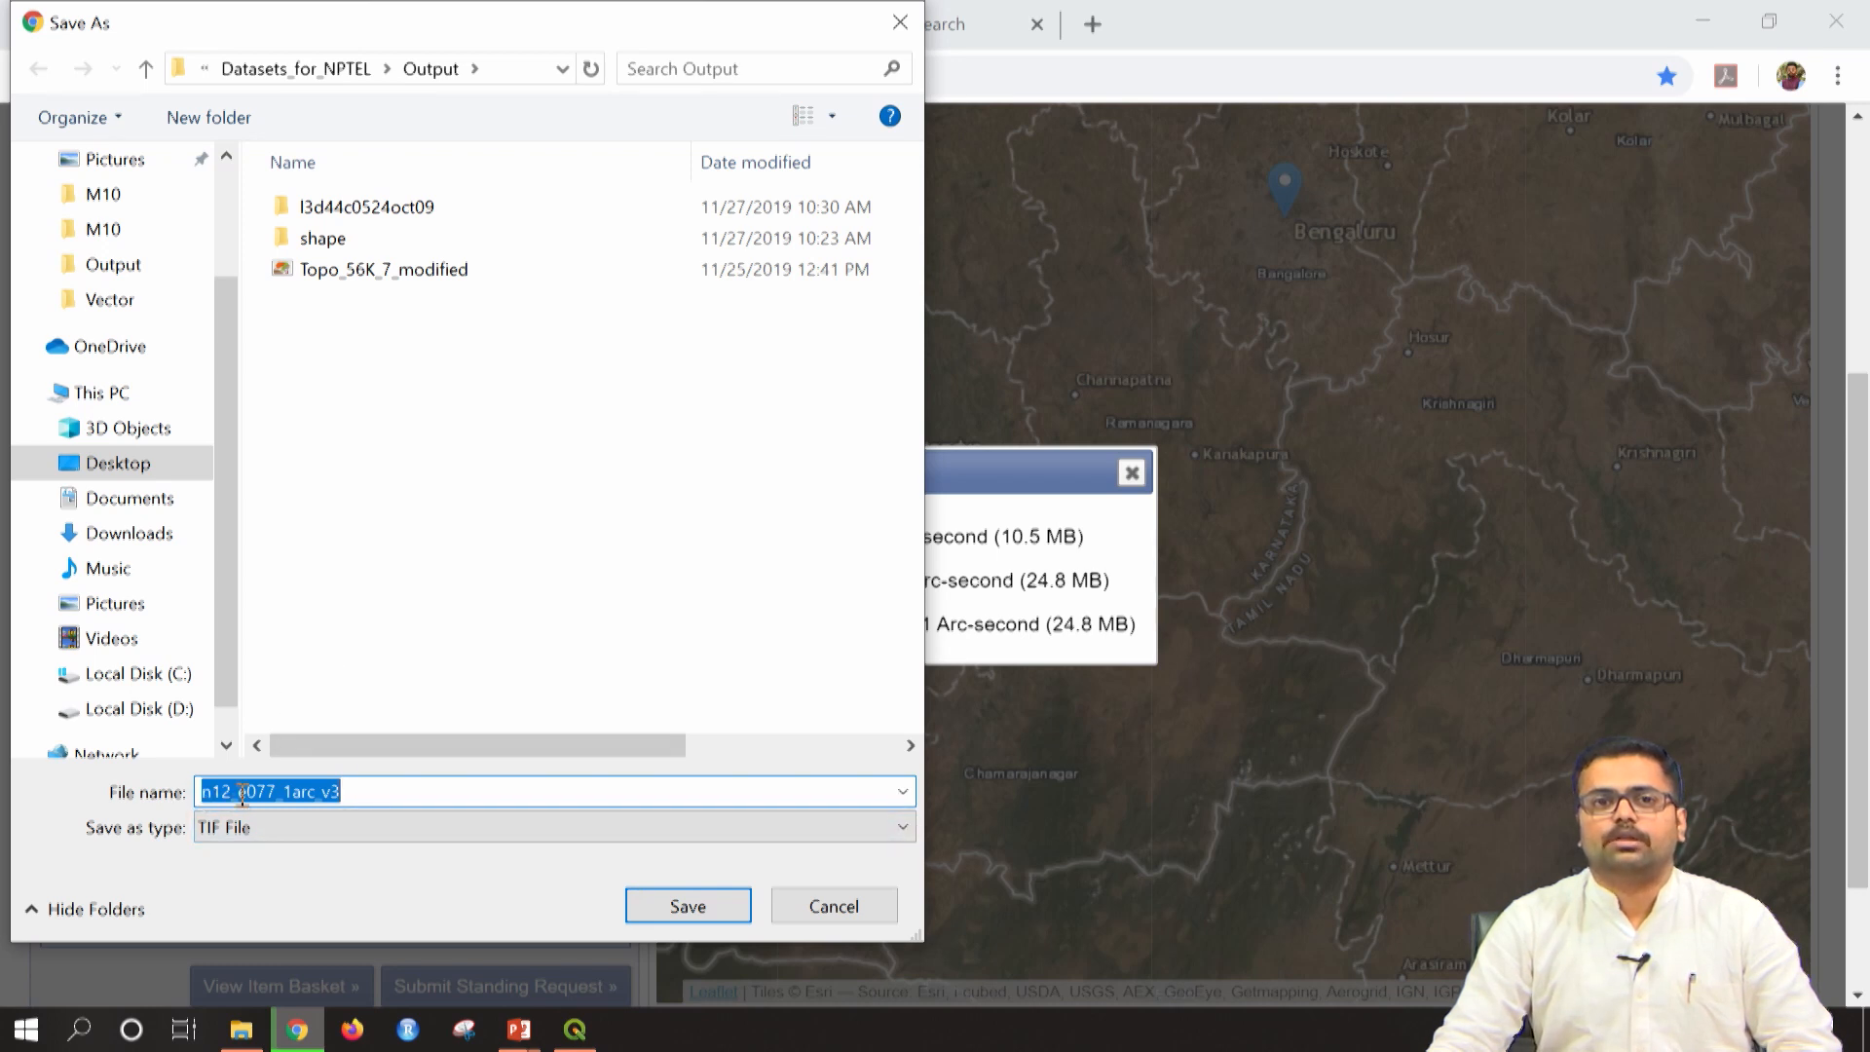
pyautogui.moveTo(236, 794); pyautogui.dragTo(194, 791)
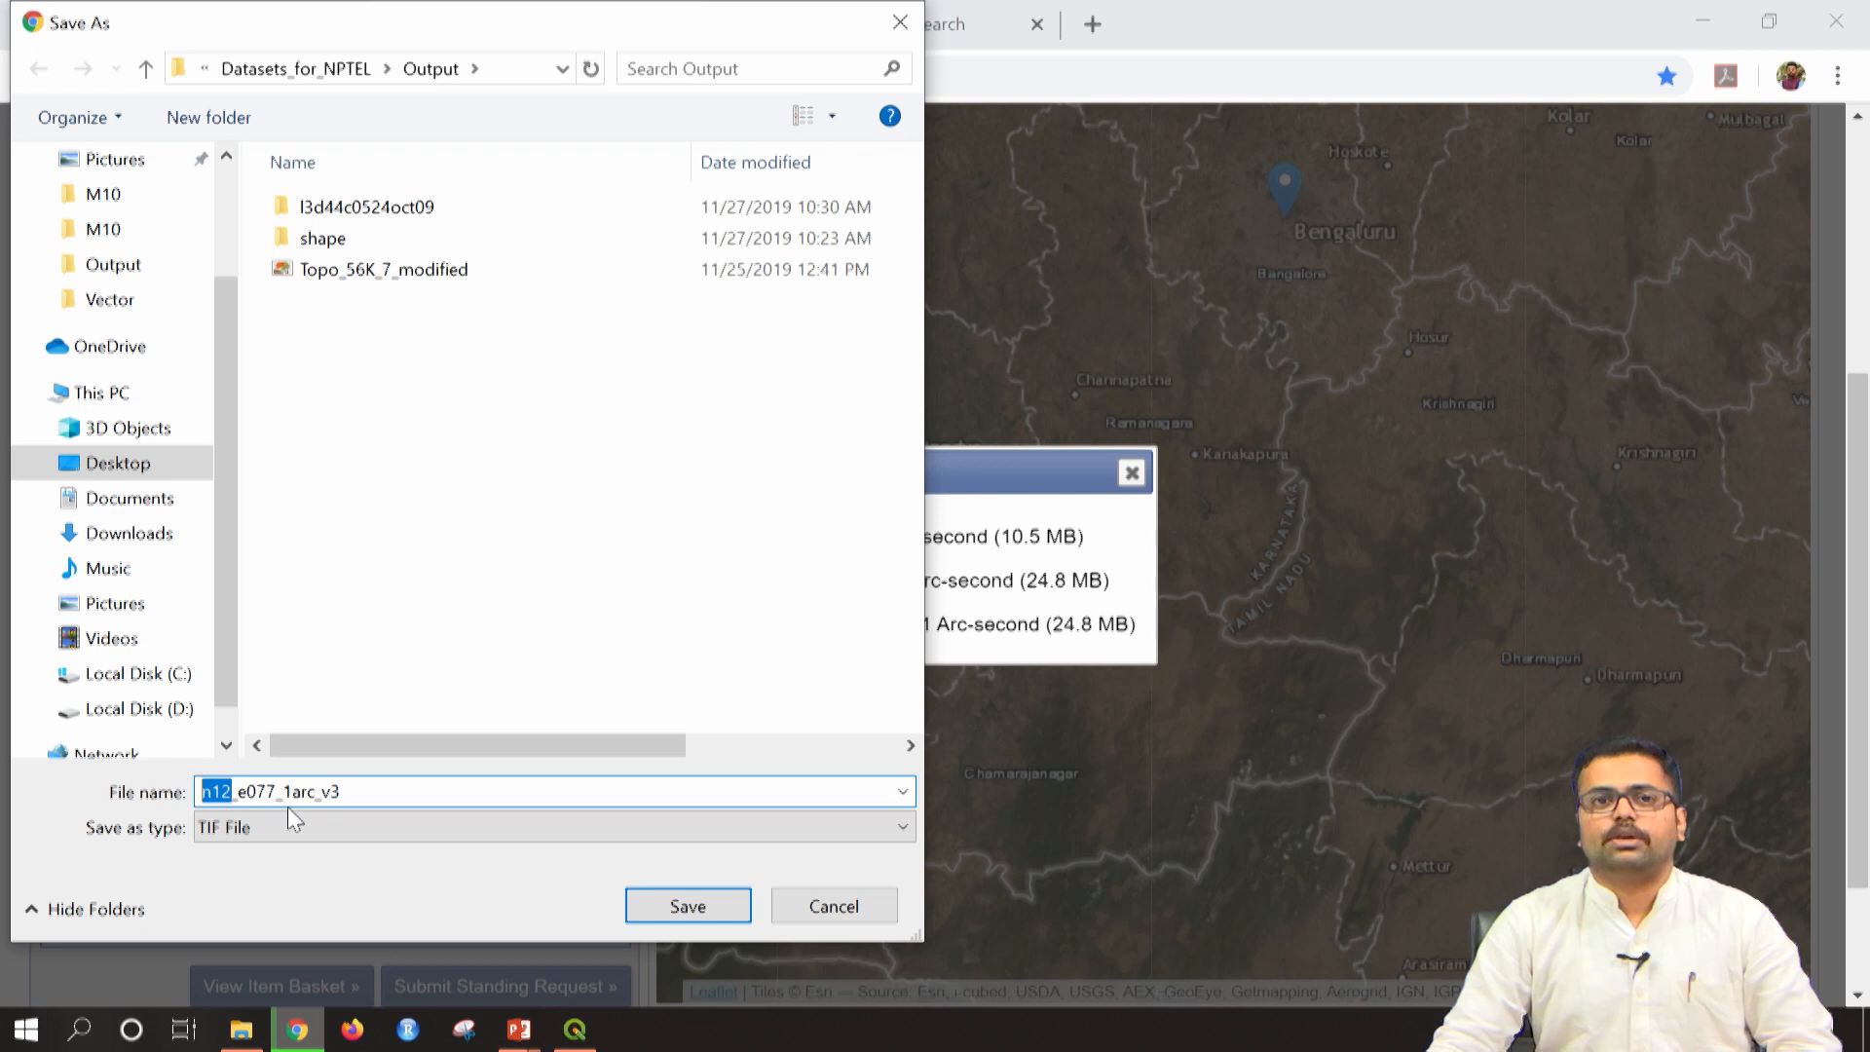
pyautogui.moveTo(279, 791); pyautogui.dragTo(235, 791)
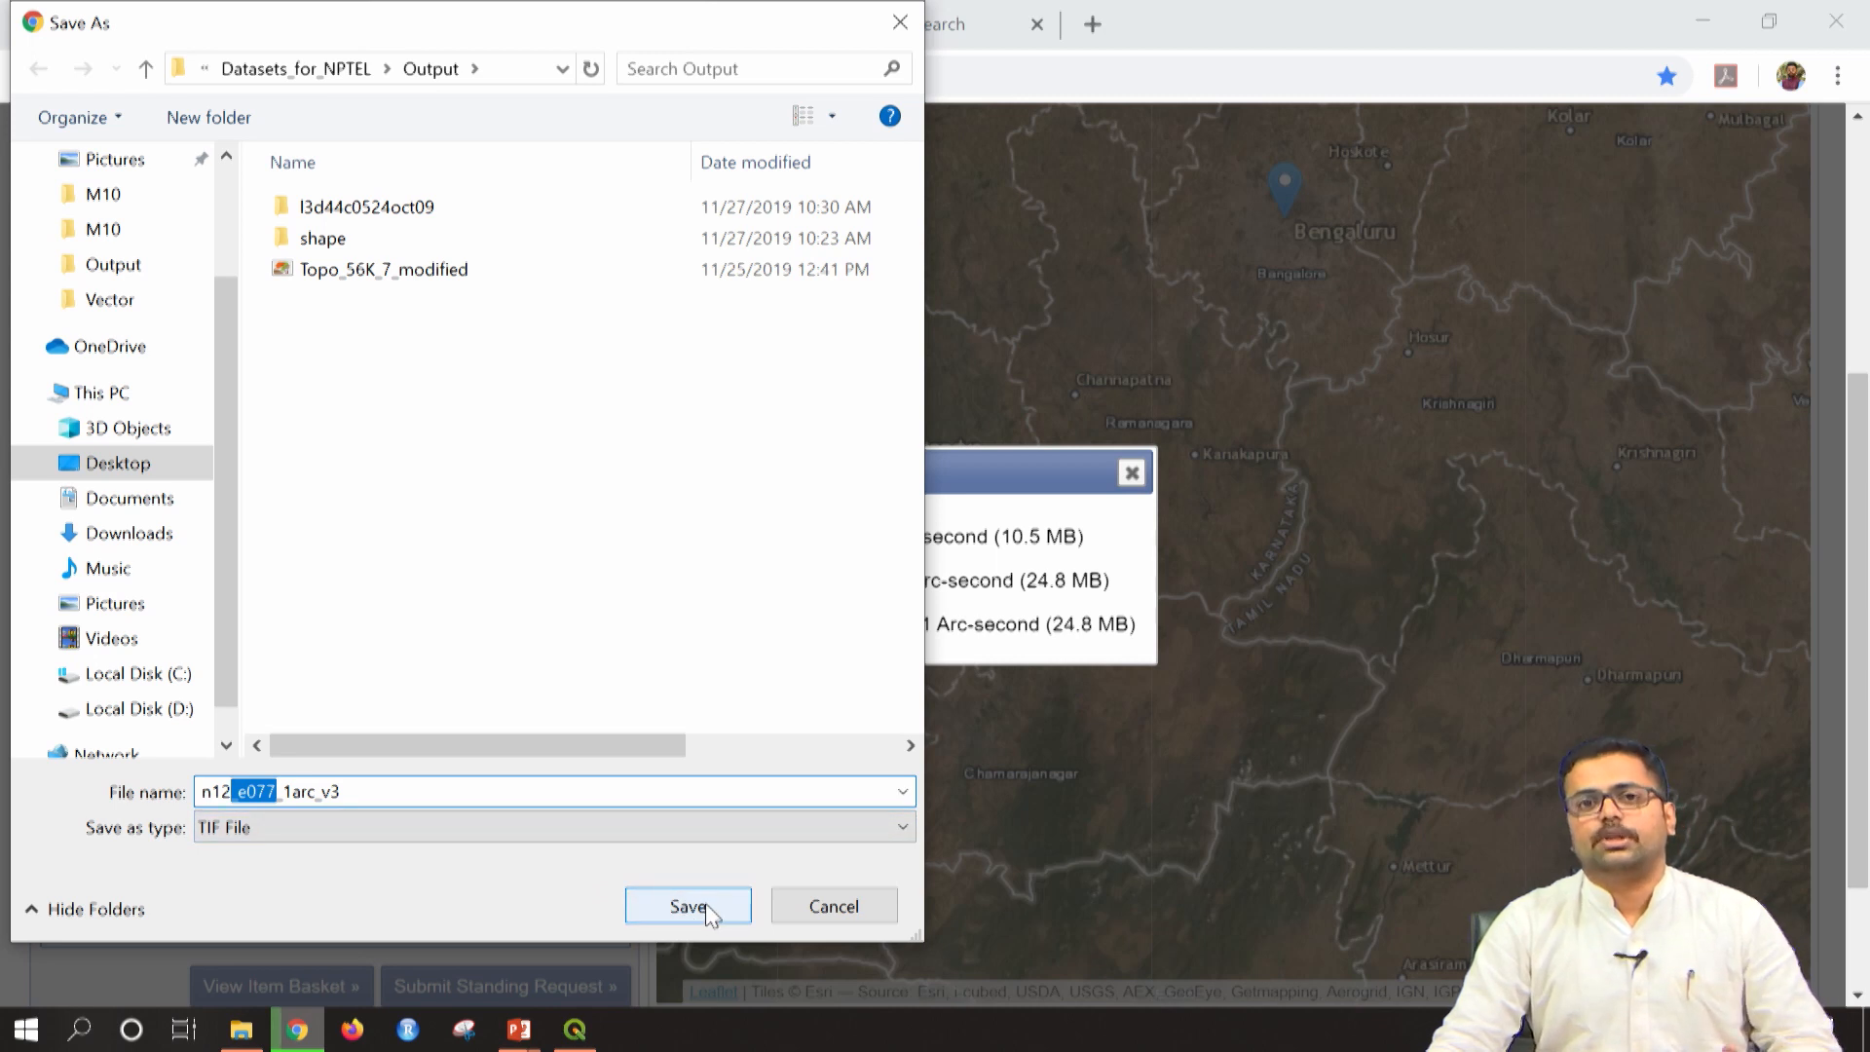
pyautogui.click(871, 908)
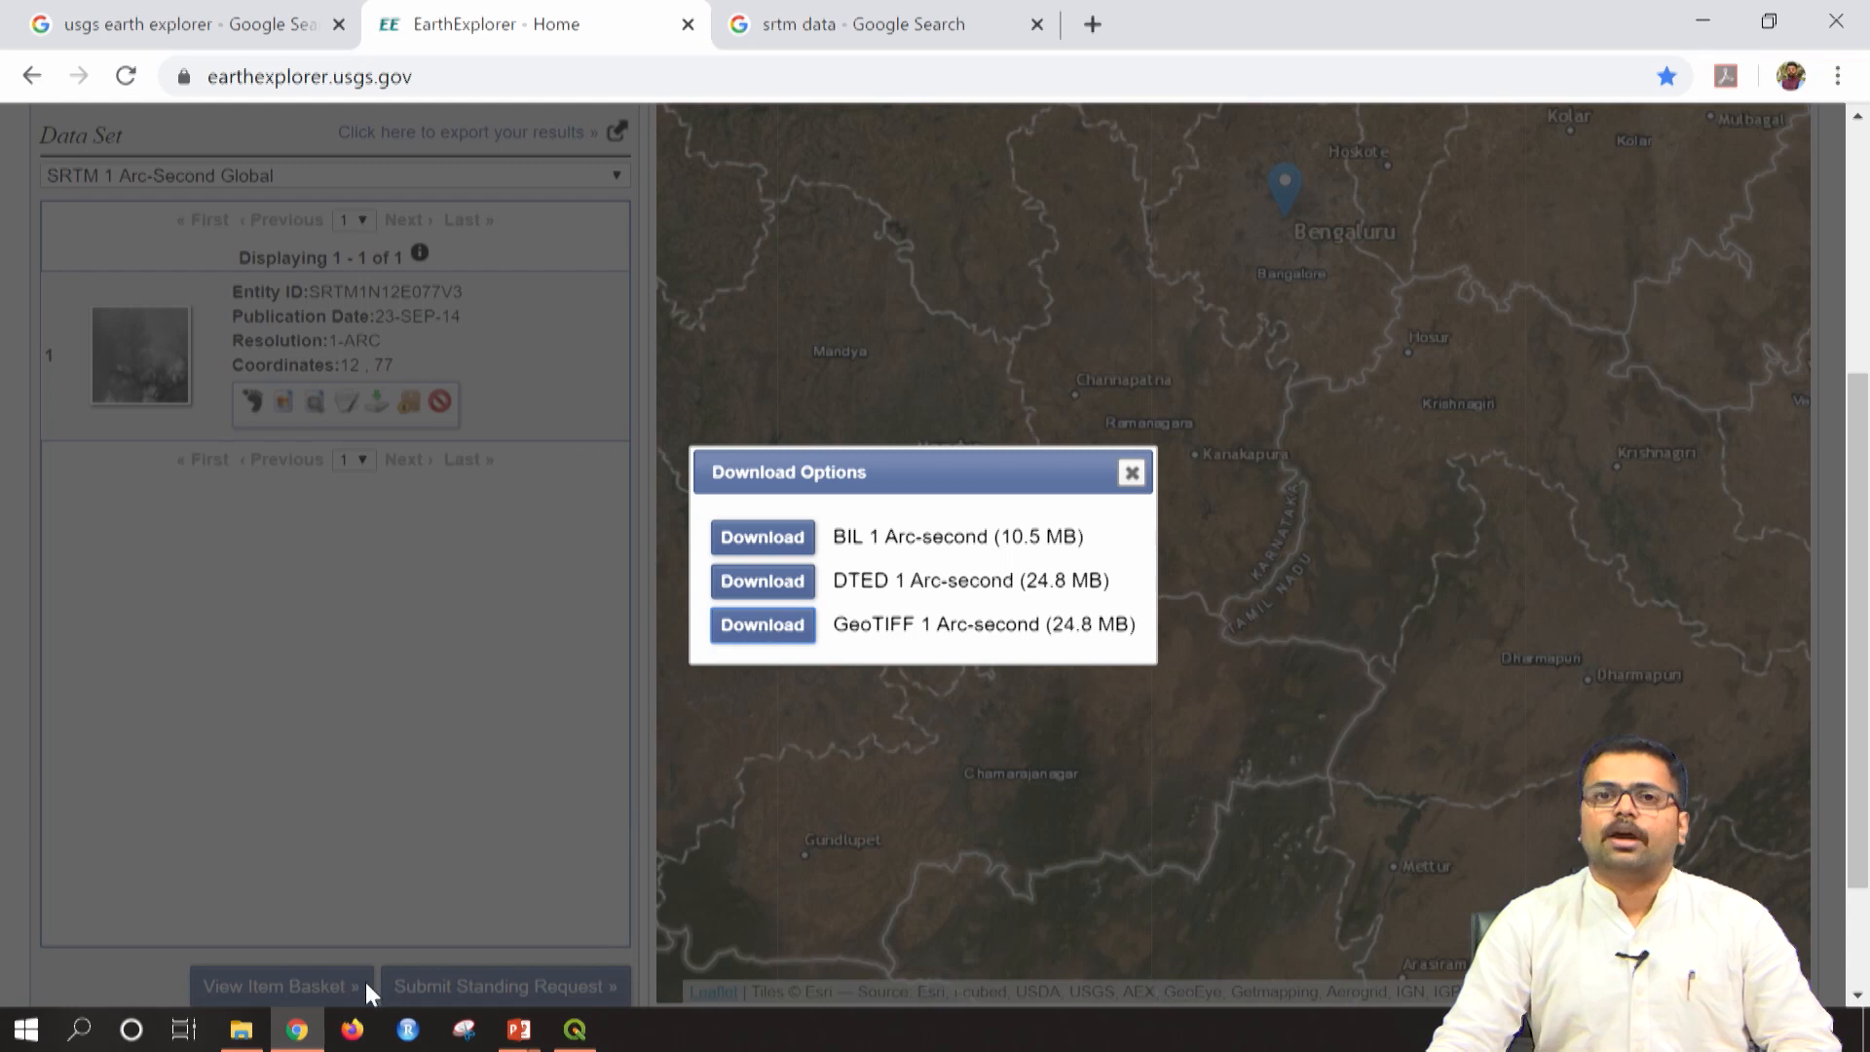
# Switch to File Explorer and locate the n12_e077_1arc_v3 TIF file in the Raster folder of Datasets_for_NPTEL
pyautogui.moveTo(271, 1040)
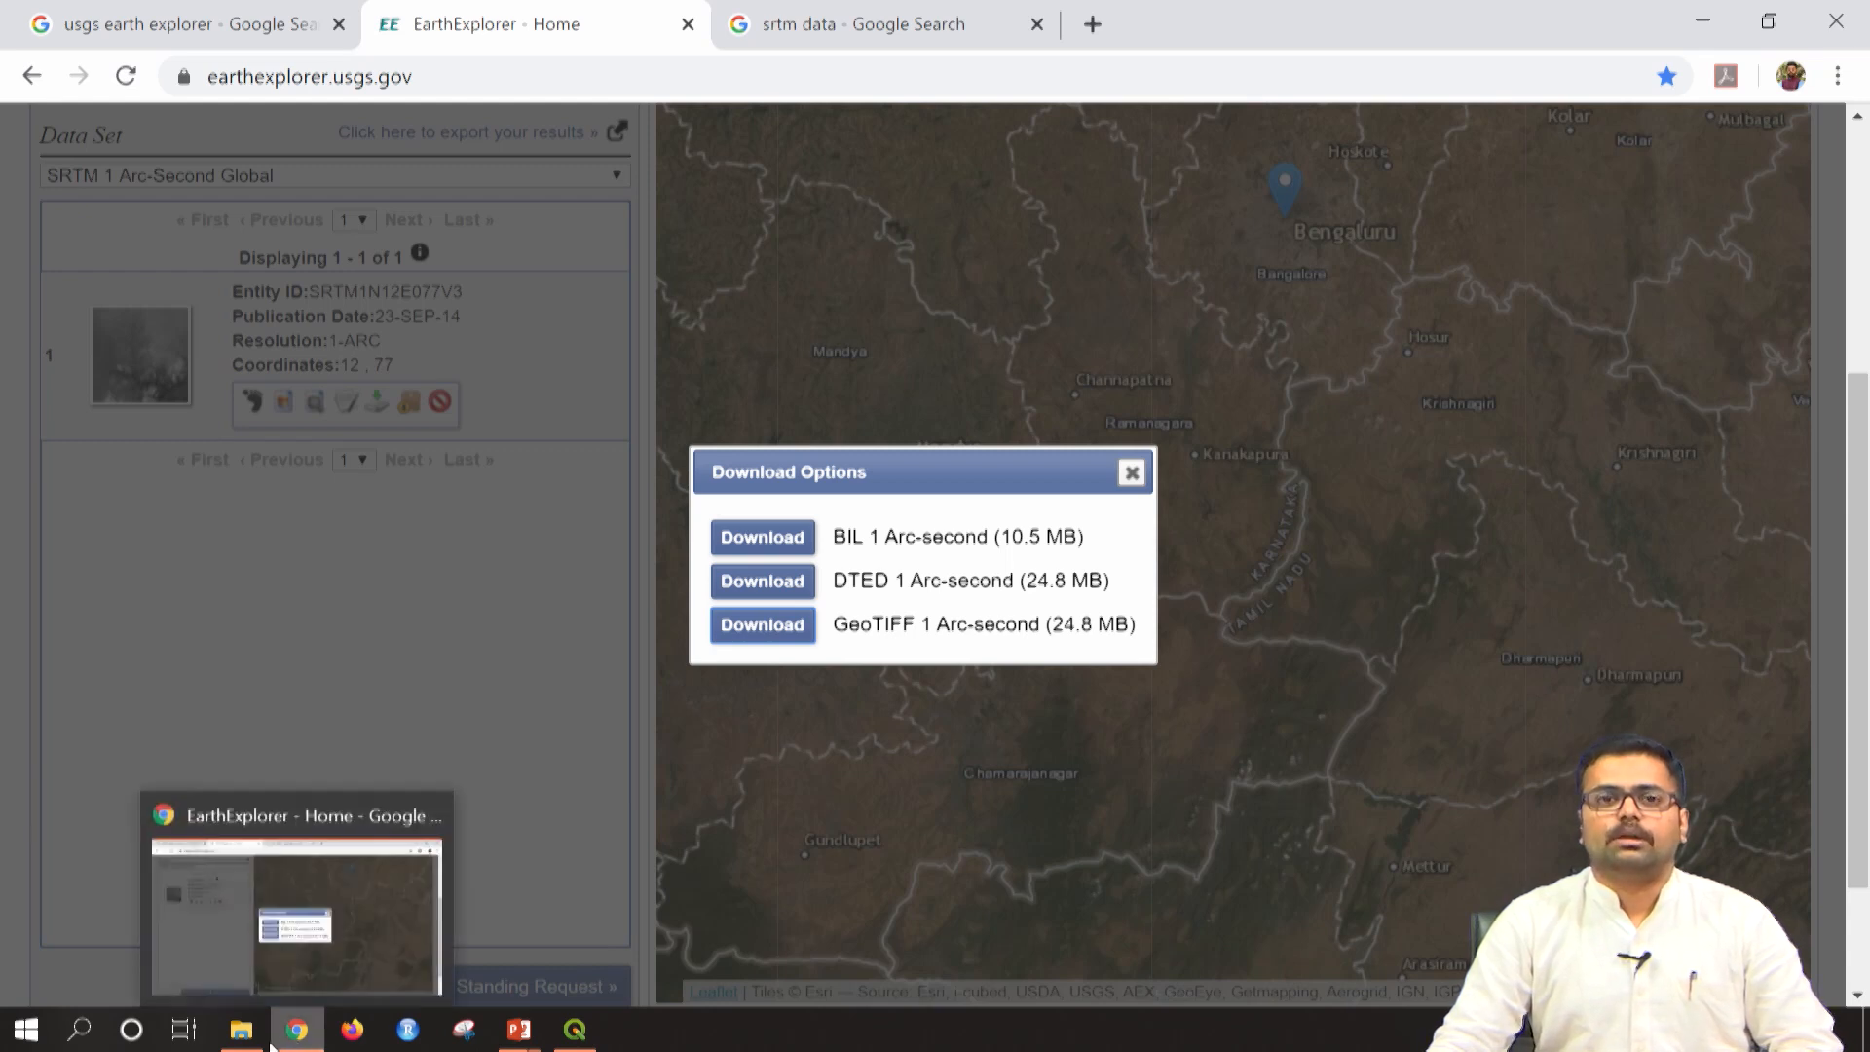
pyautogui.click(314, 977)
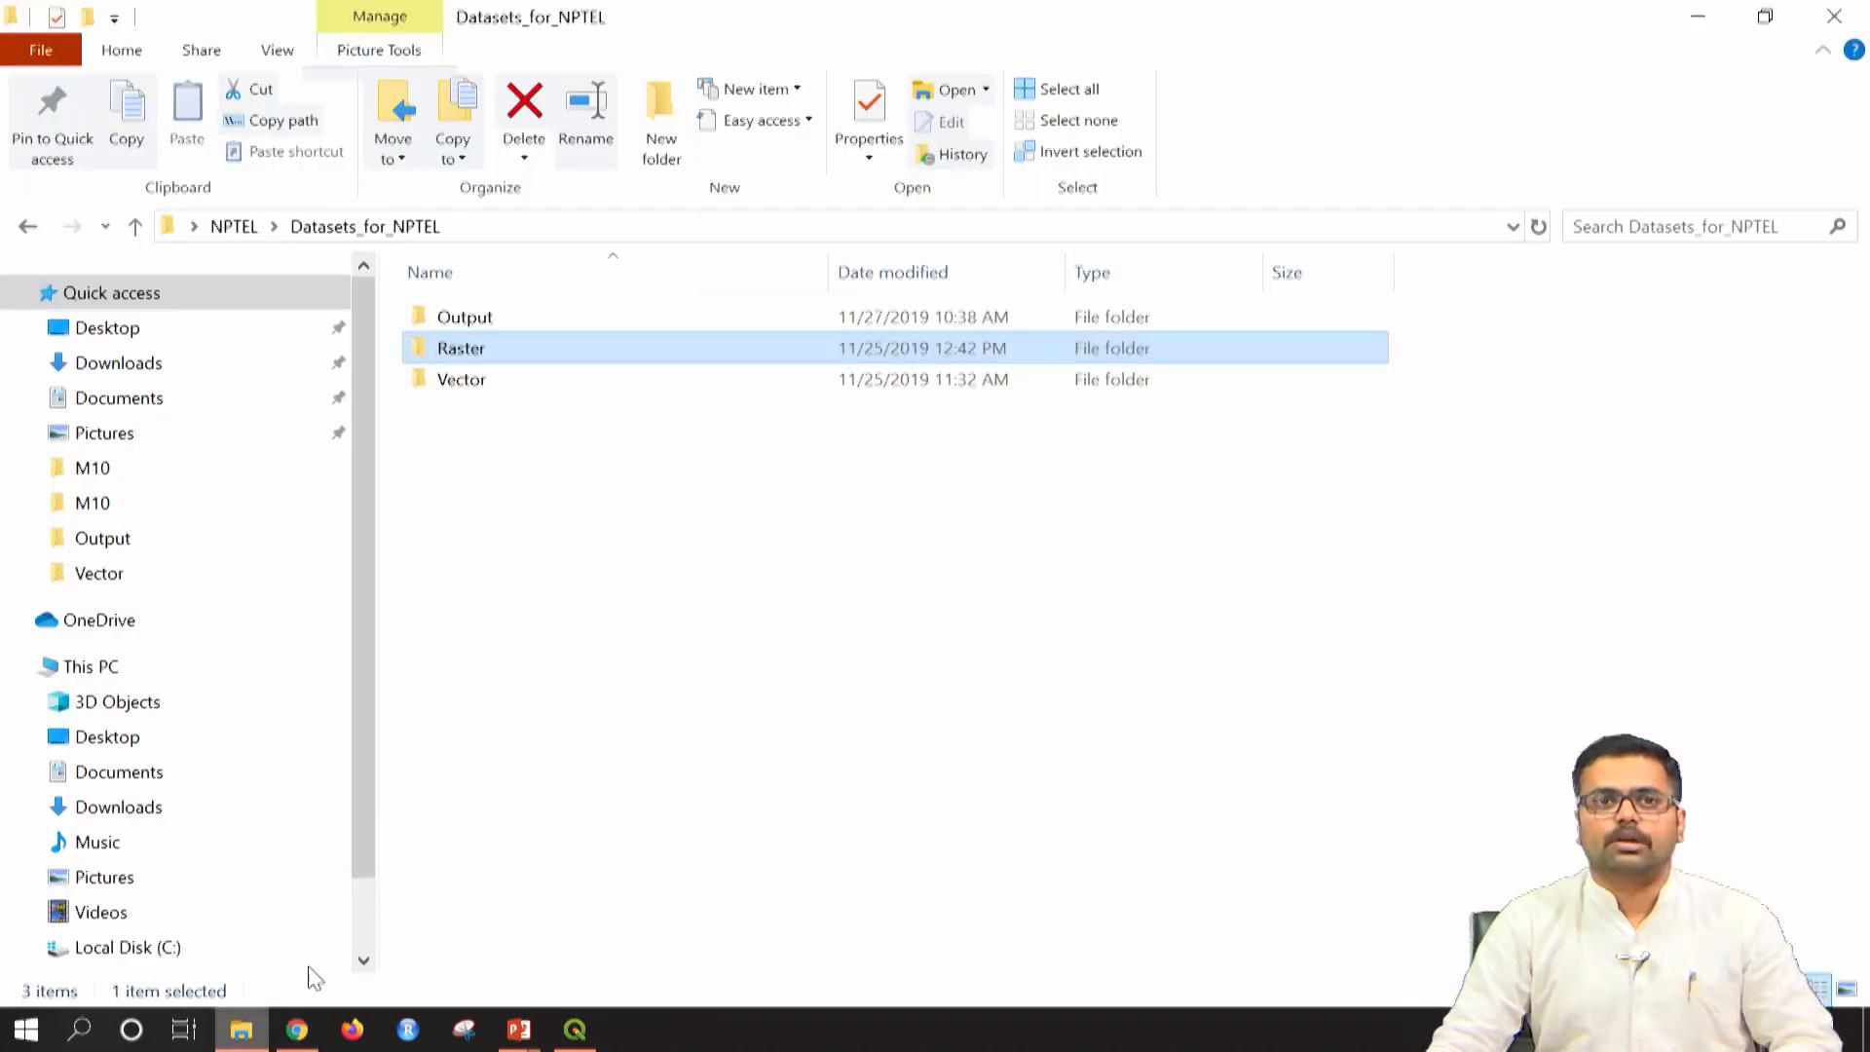
pyautogui.doubleClick(535, 354)
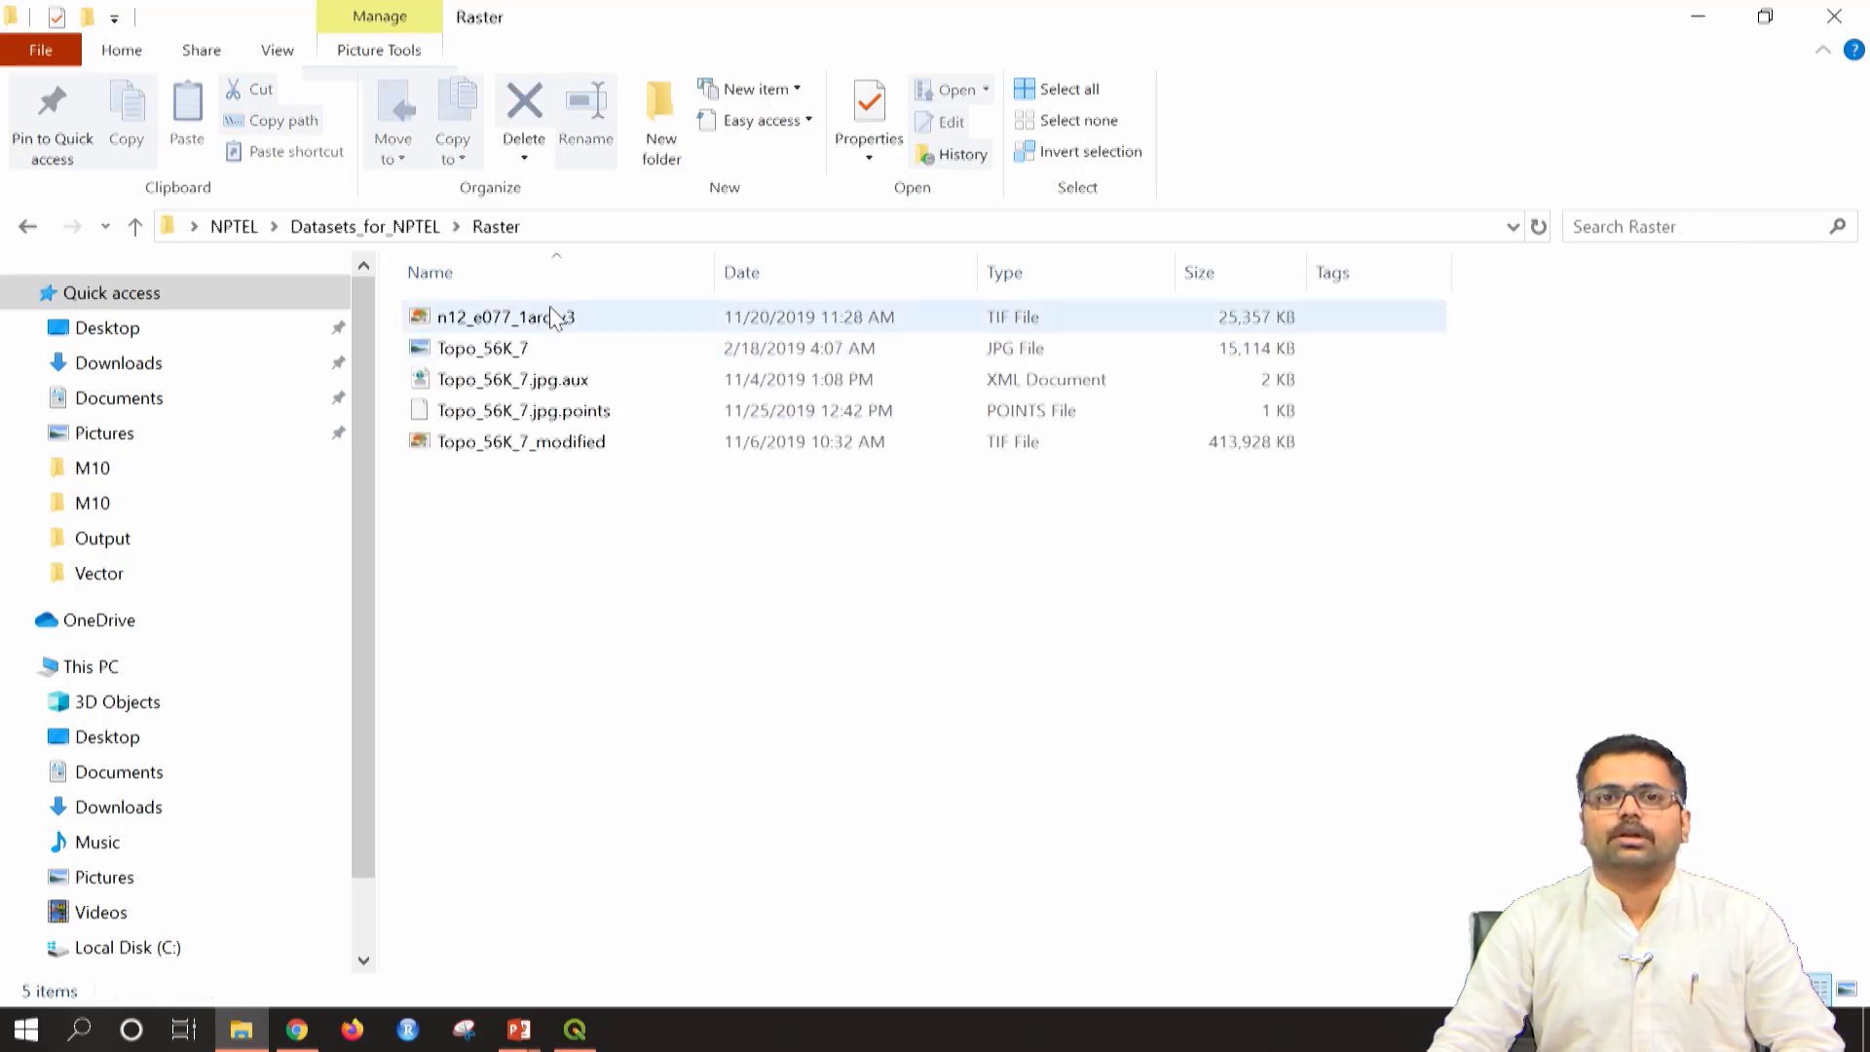
pyautogui.click(551, 316)
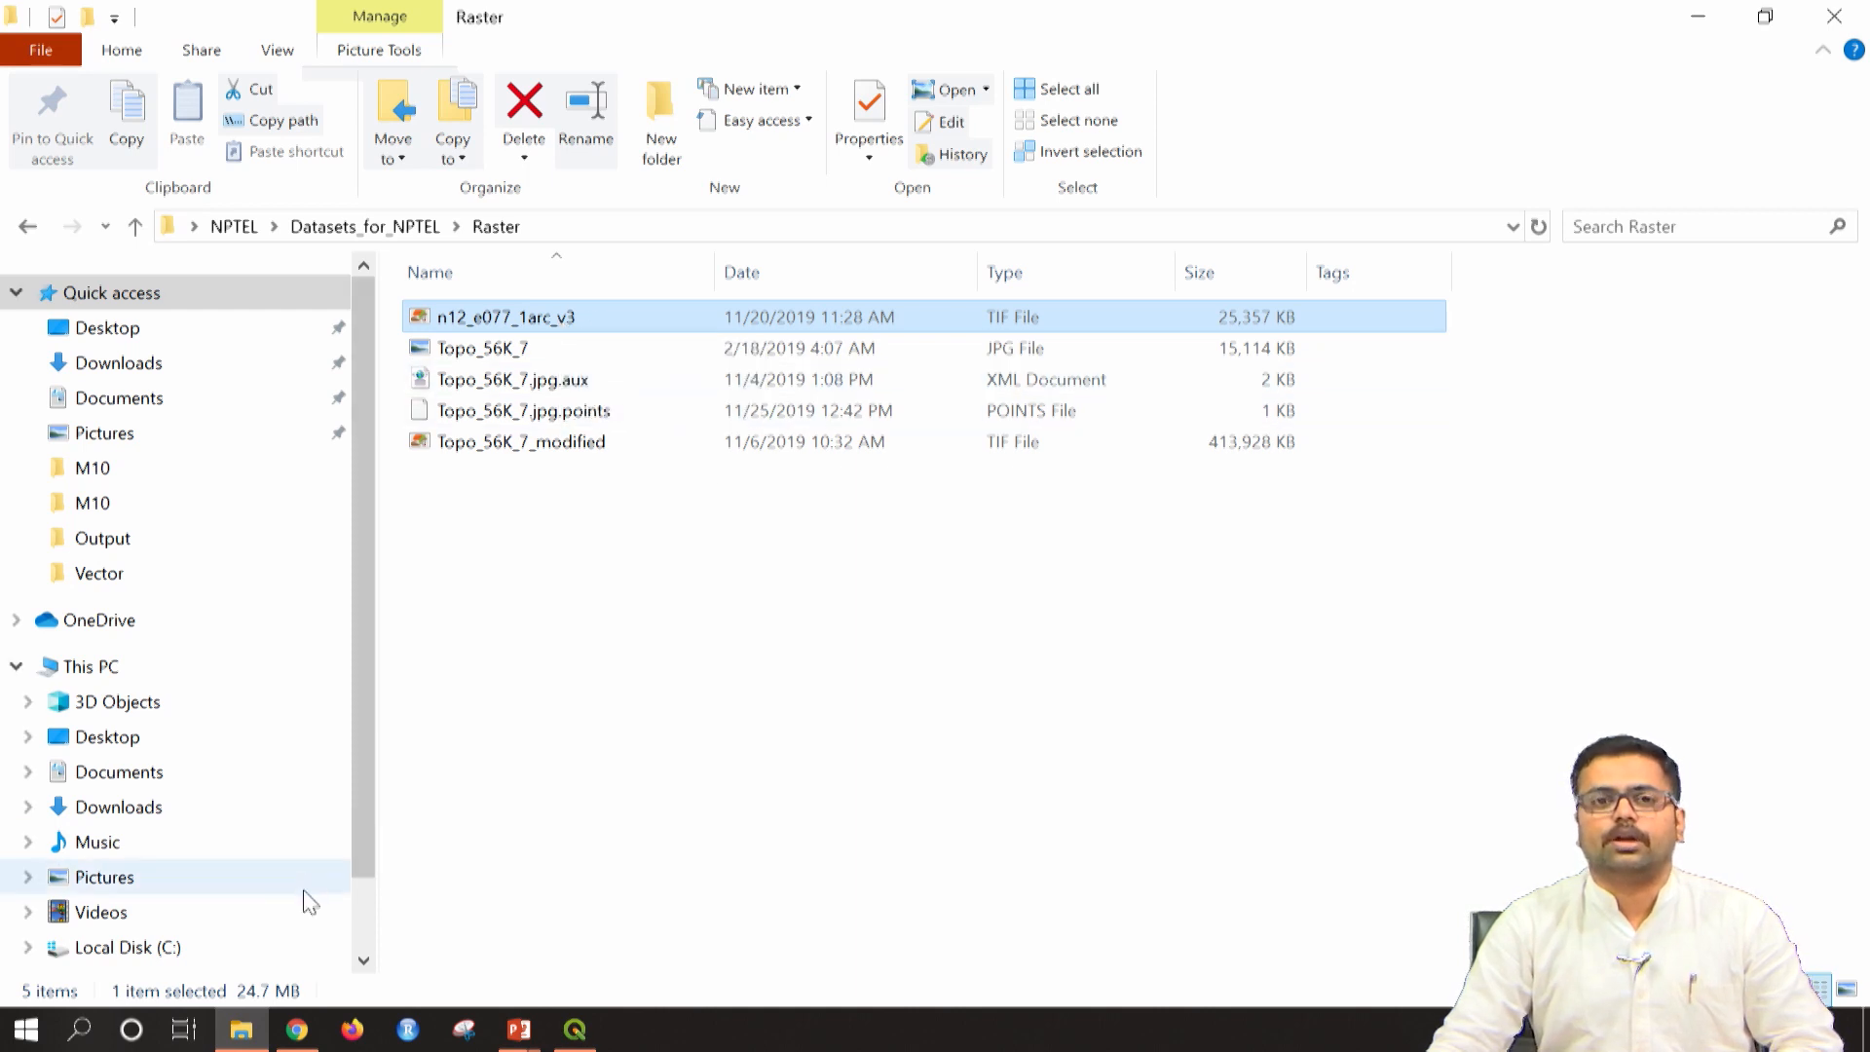
# Switch back to EarthExplorer in Chrome and close the tile's download options
pyautogui.click(303, 1035)
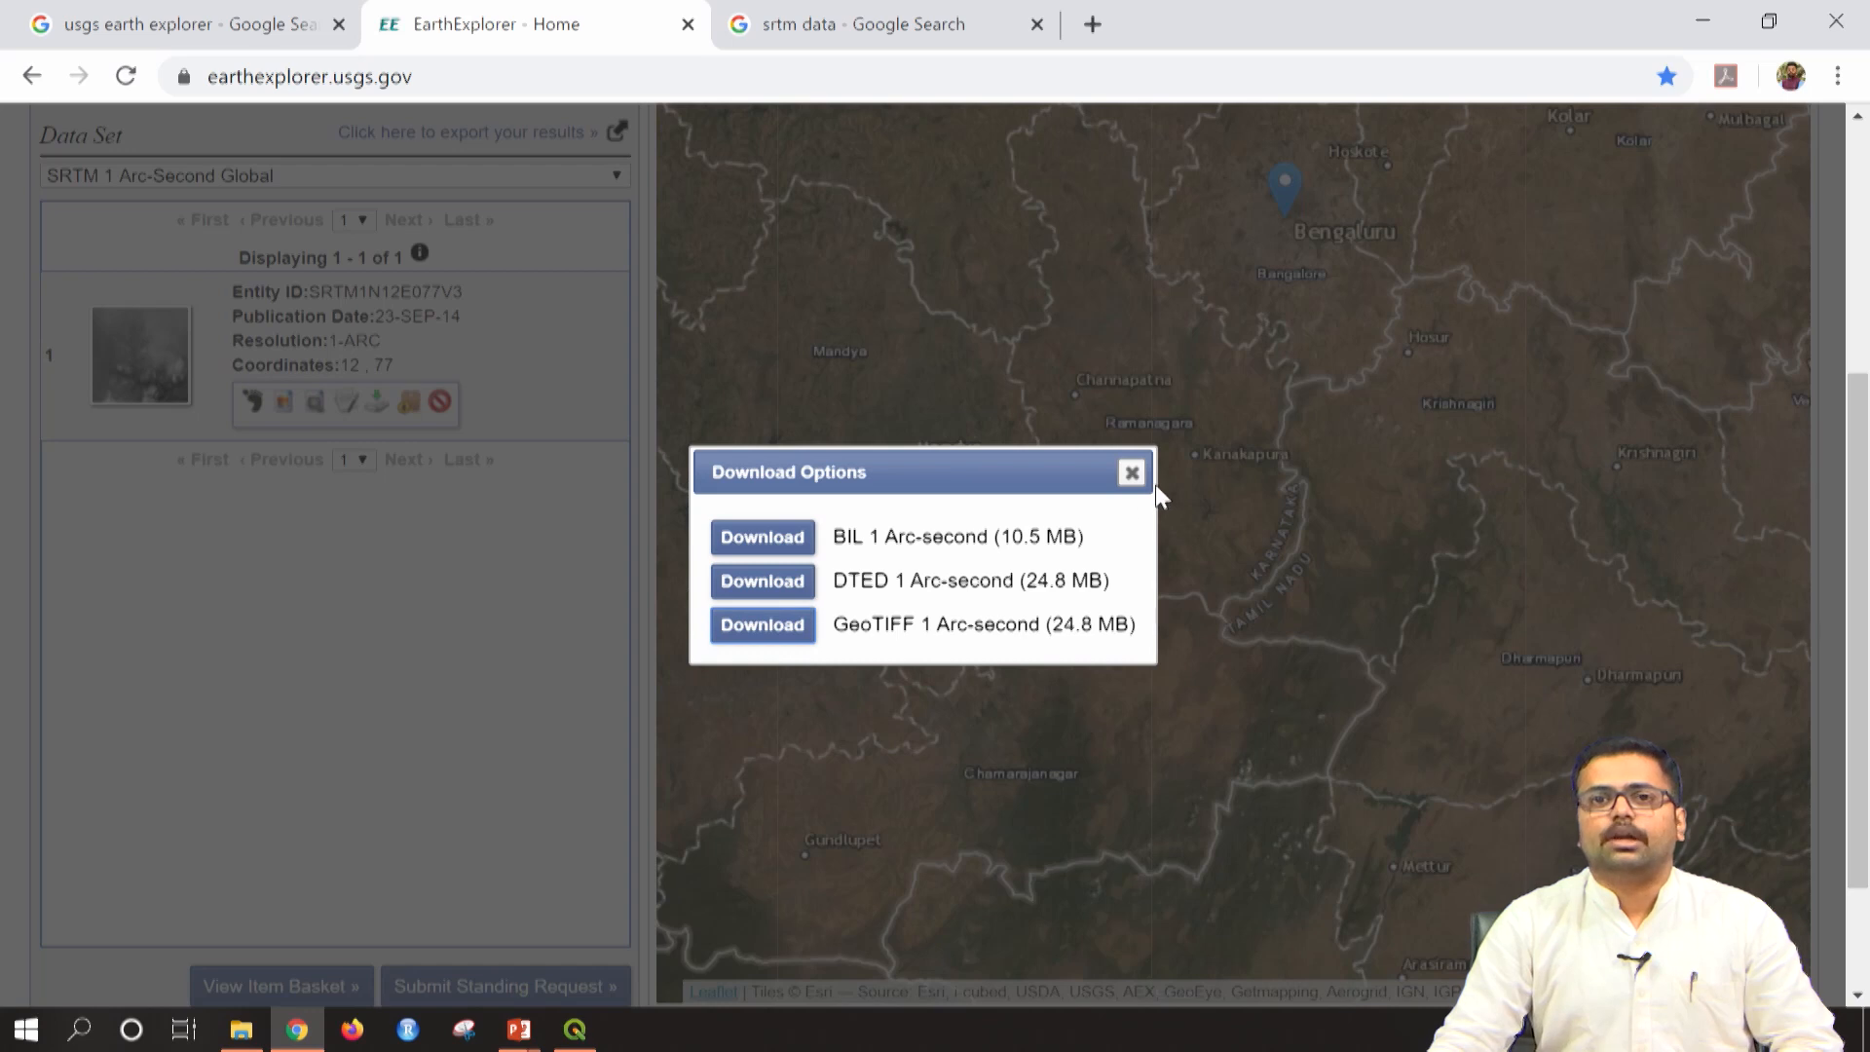
pyautogui.click(1131, 472)
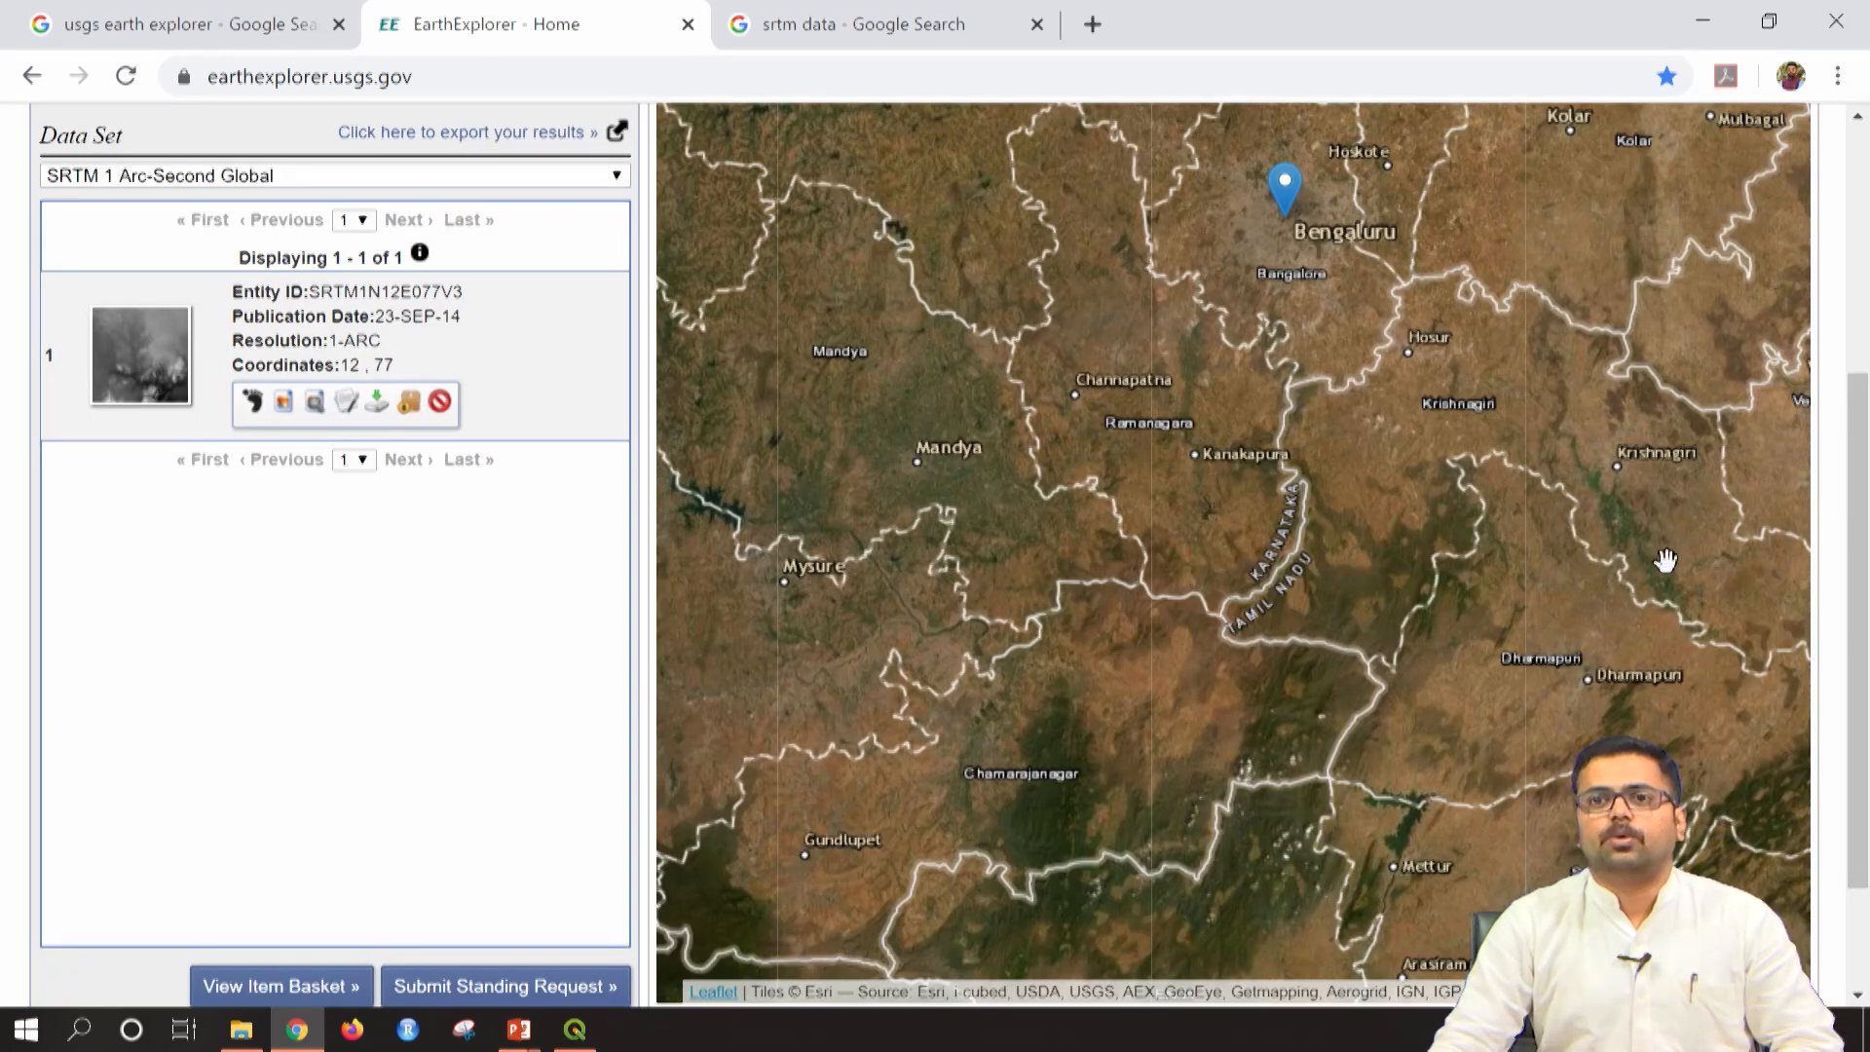
pyautogui.moveTo(1860, 553); pyautogui.dragTo(1864, 429)
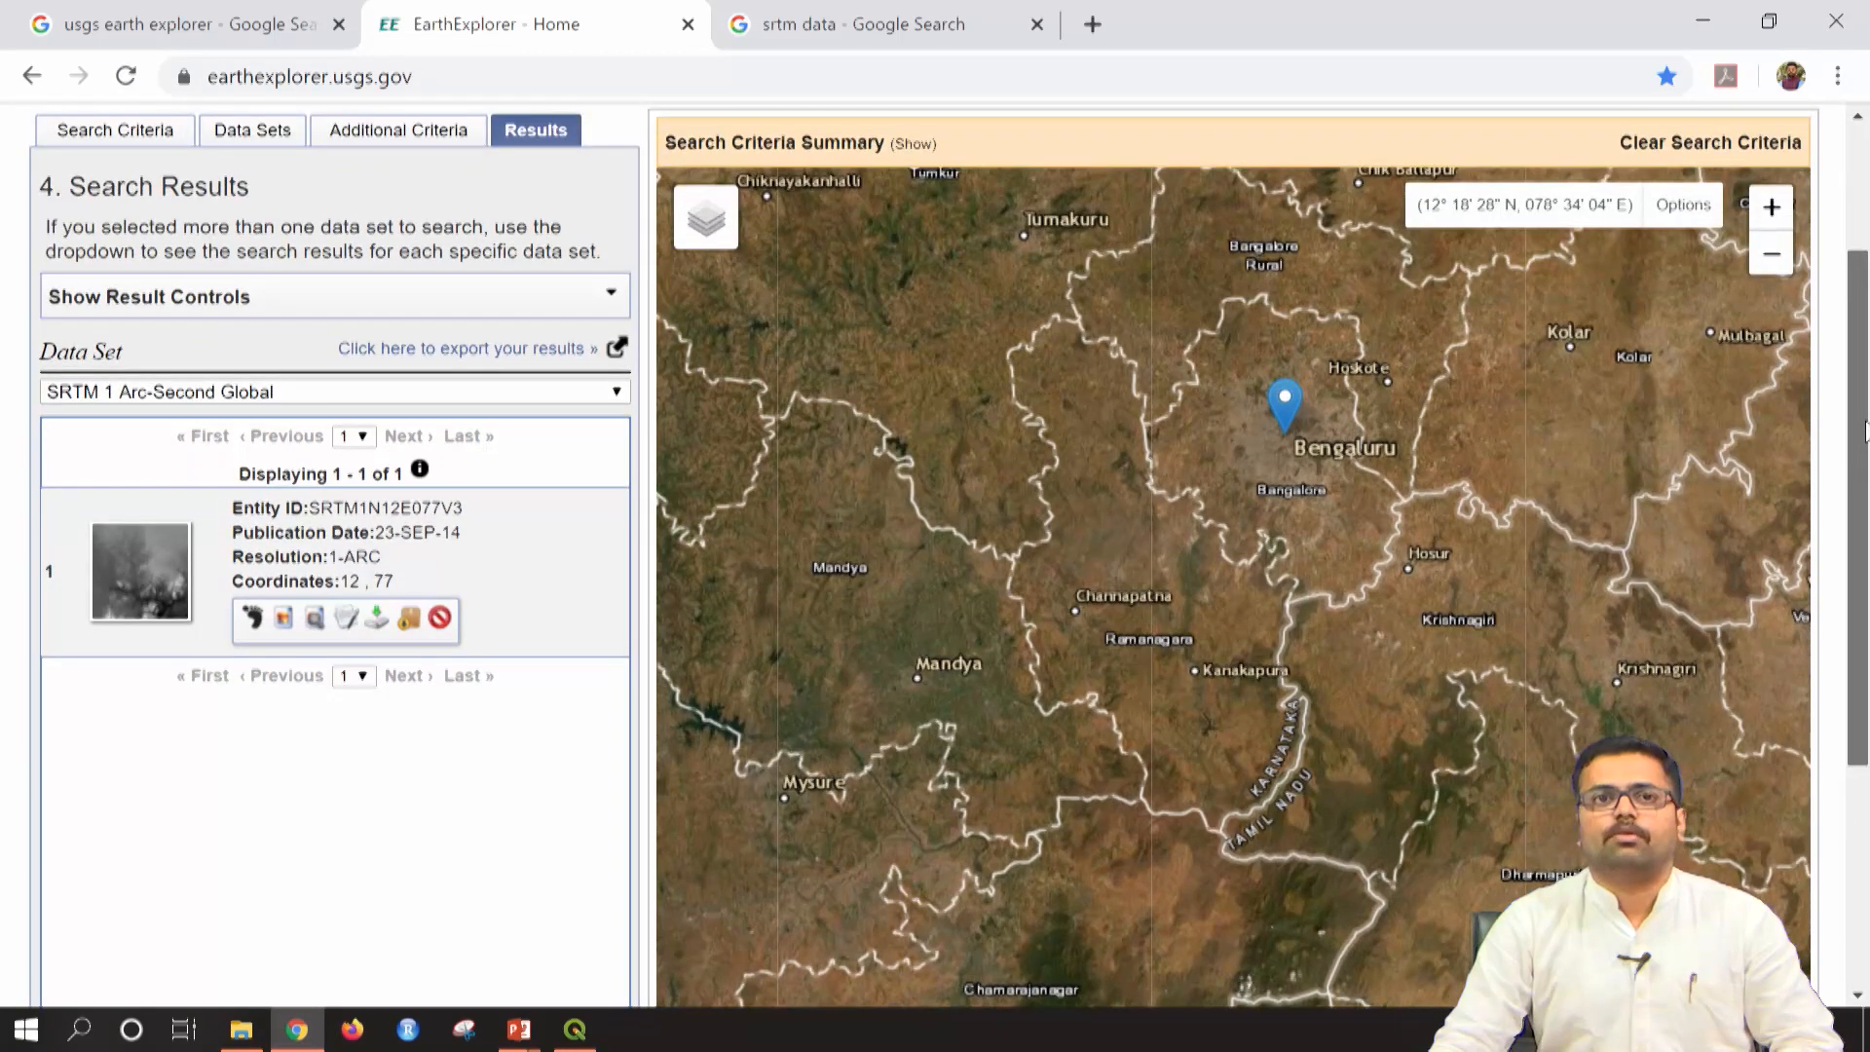
# Return to the data set selection and deselect SRTM 1 Arc-Second Global
pyautogui.click(242, 134)
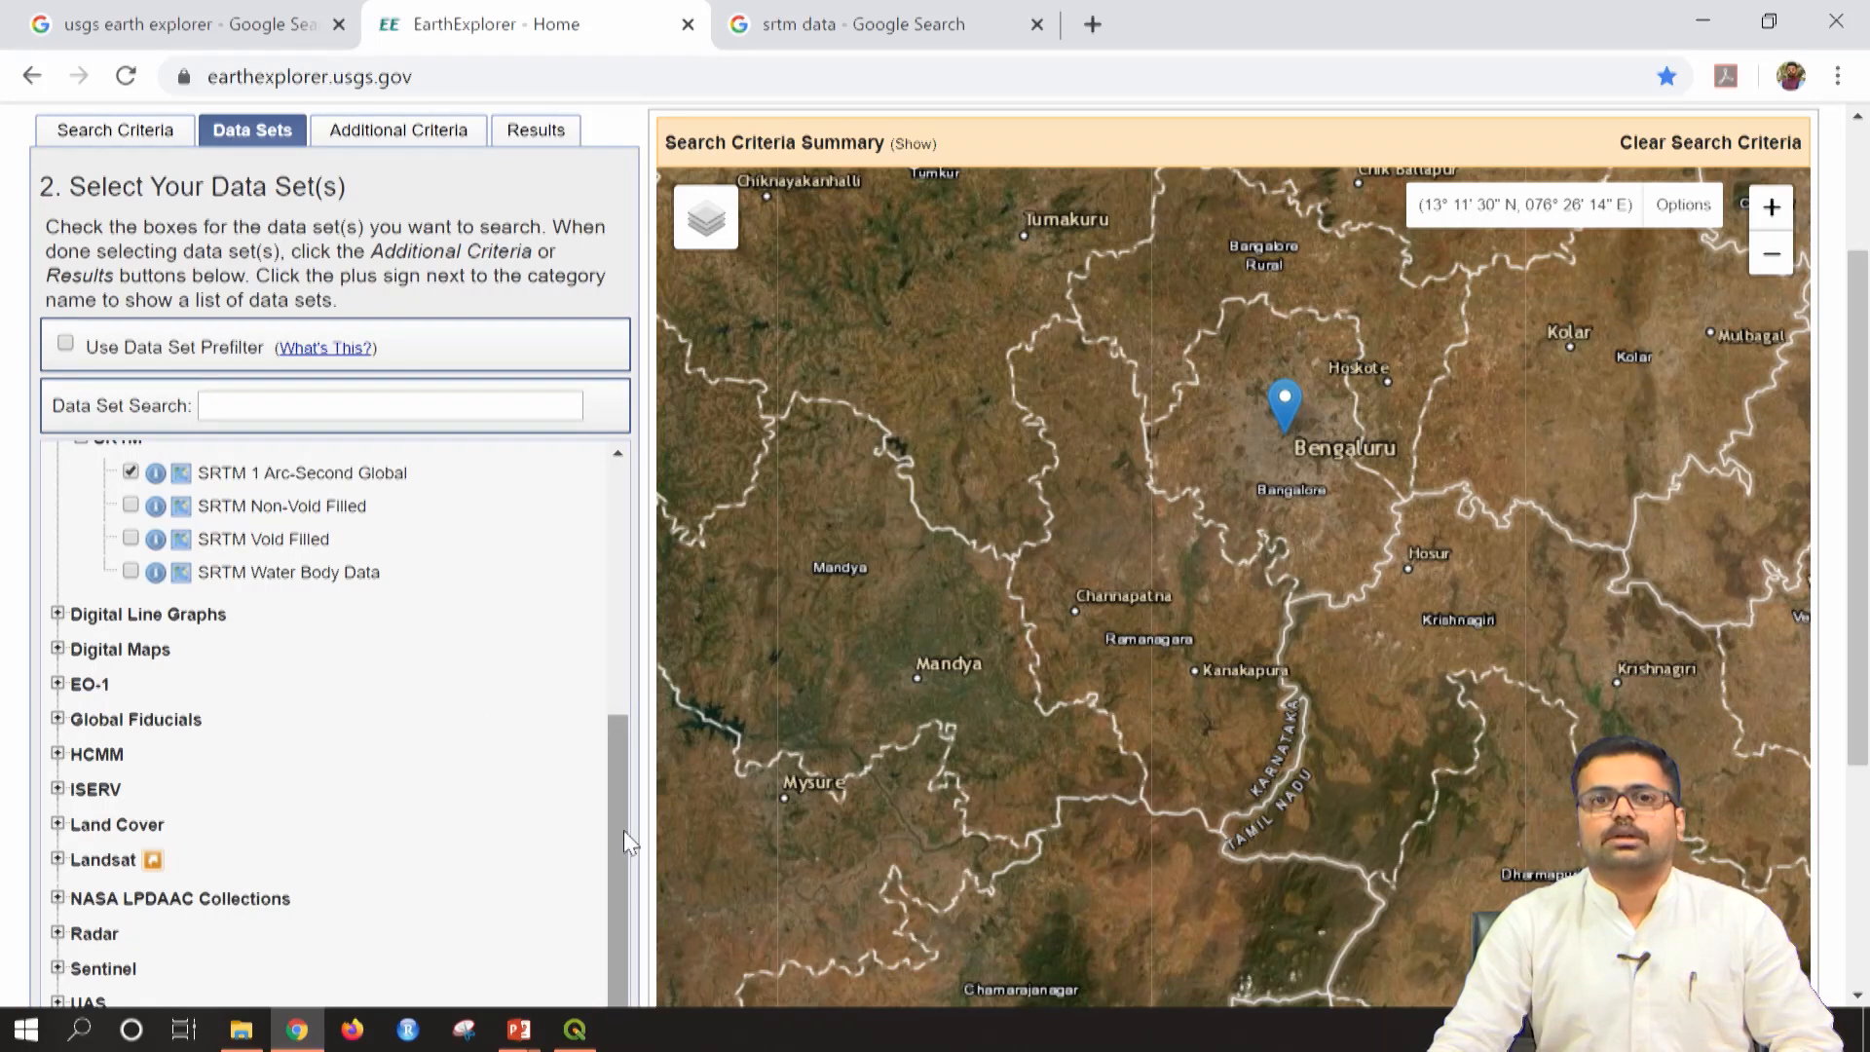
pyautogui.moveTo(622, 830); pyautogui.dragTo(623, 771)
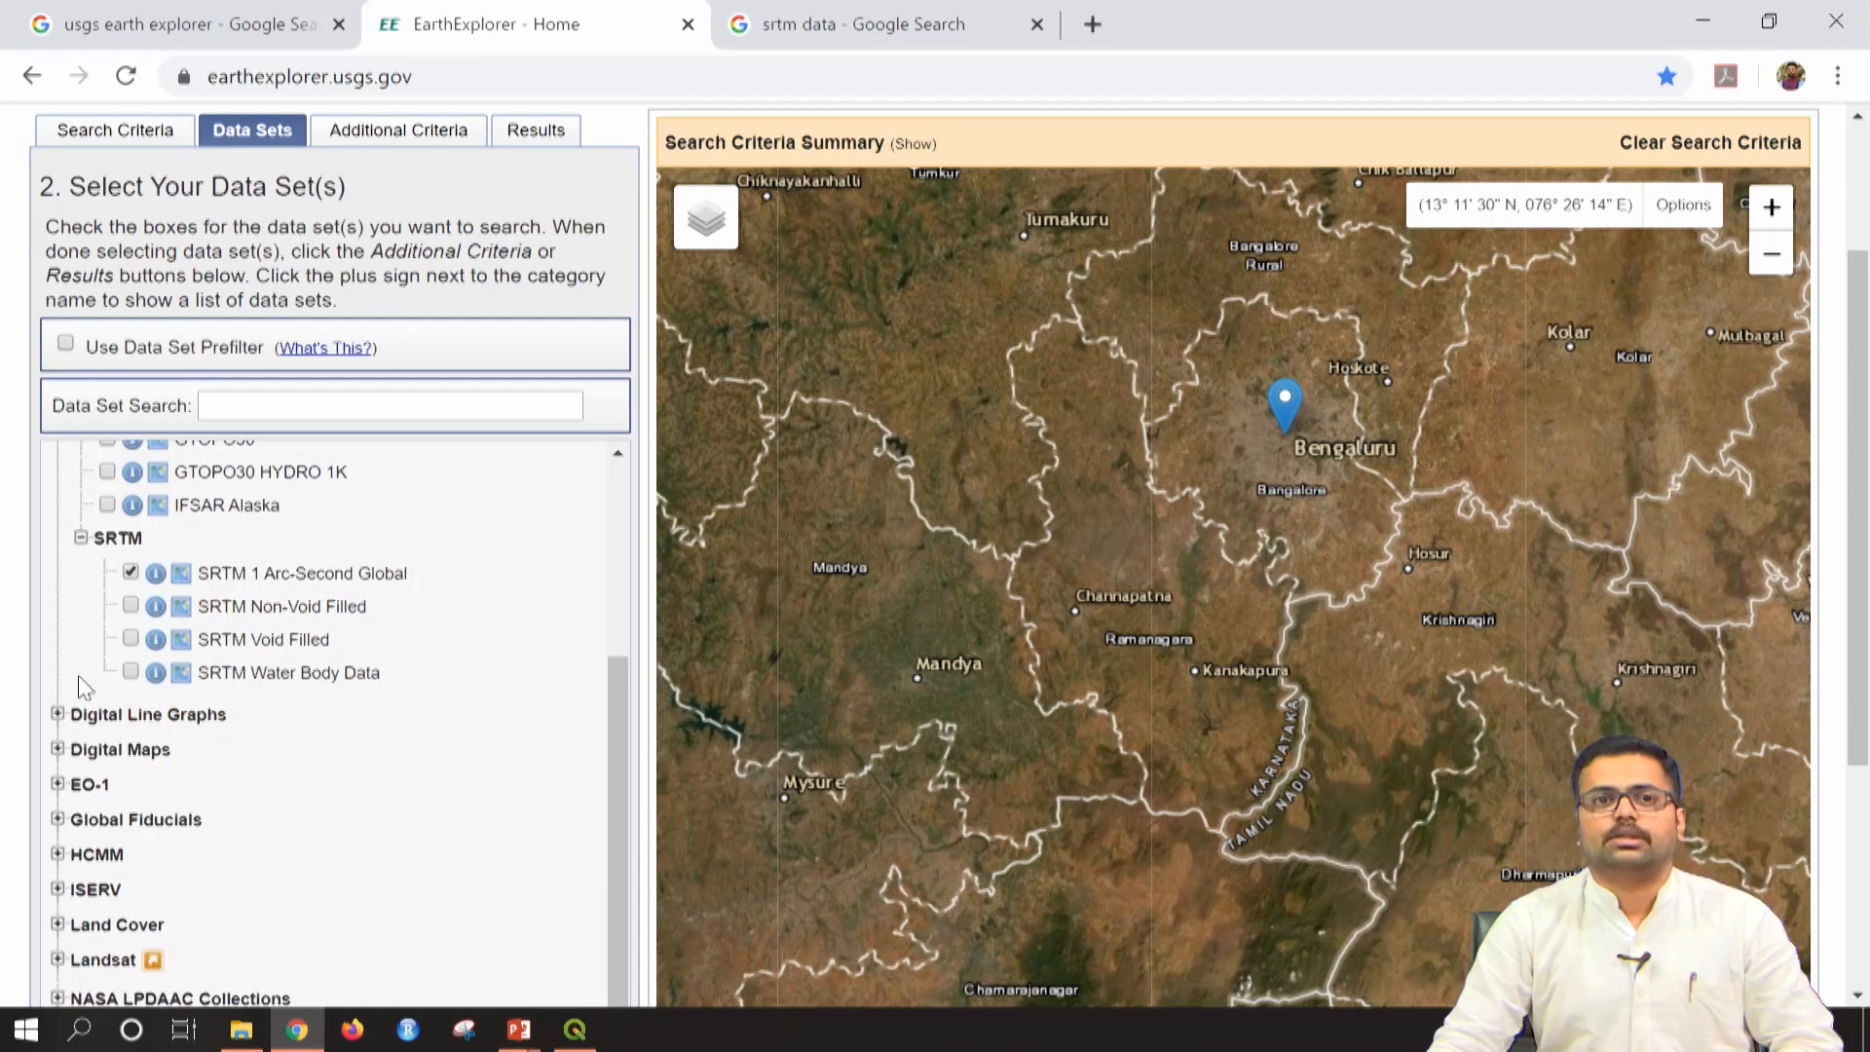
pyautogui.click(126, 575)
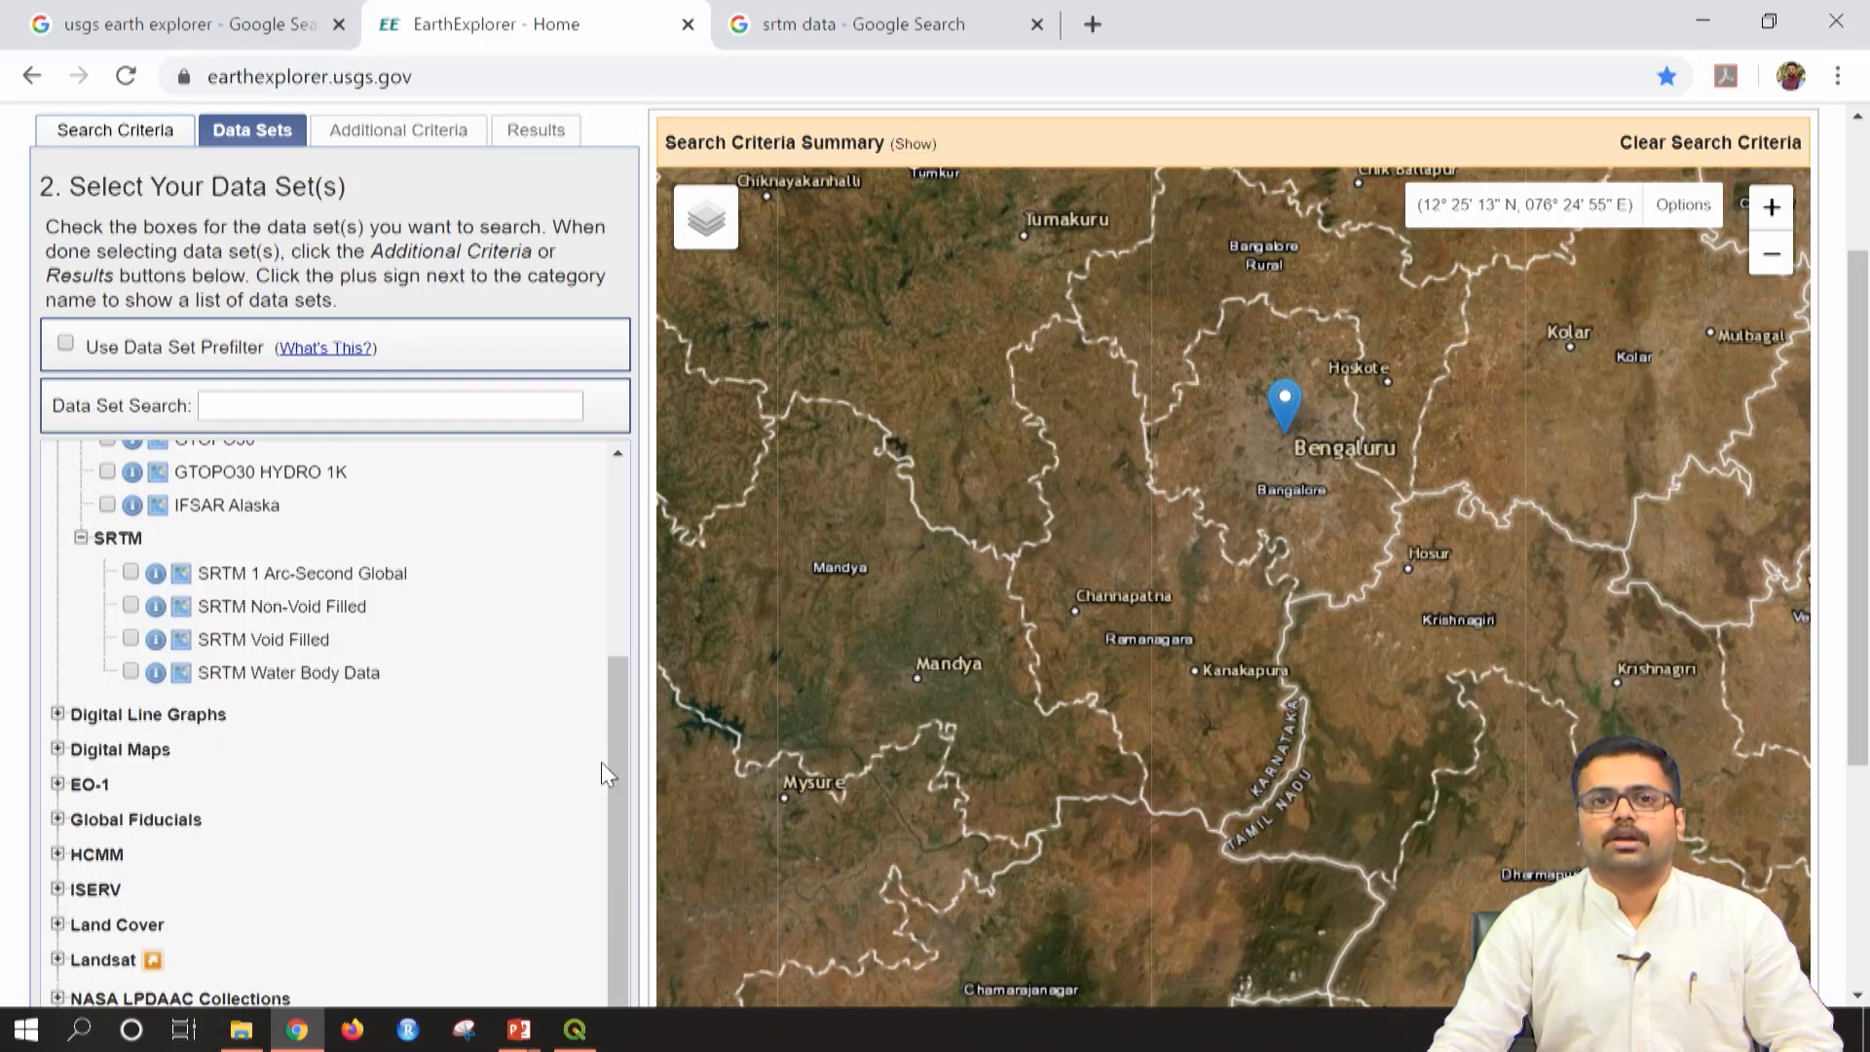
# Select Landsat 8 OLI/TIRS C1 Level-1 under Landsat Collection 1 Level-1 and show the search results
pyautogui.moveTo(621, 729); pyautogui.dragTo(606, 791)
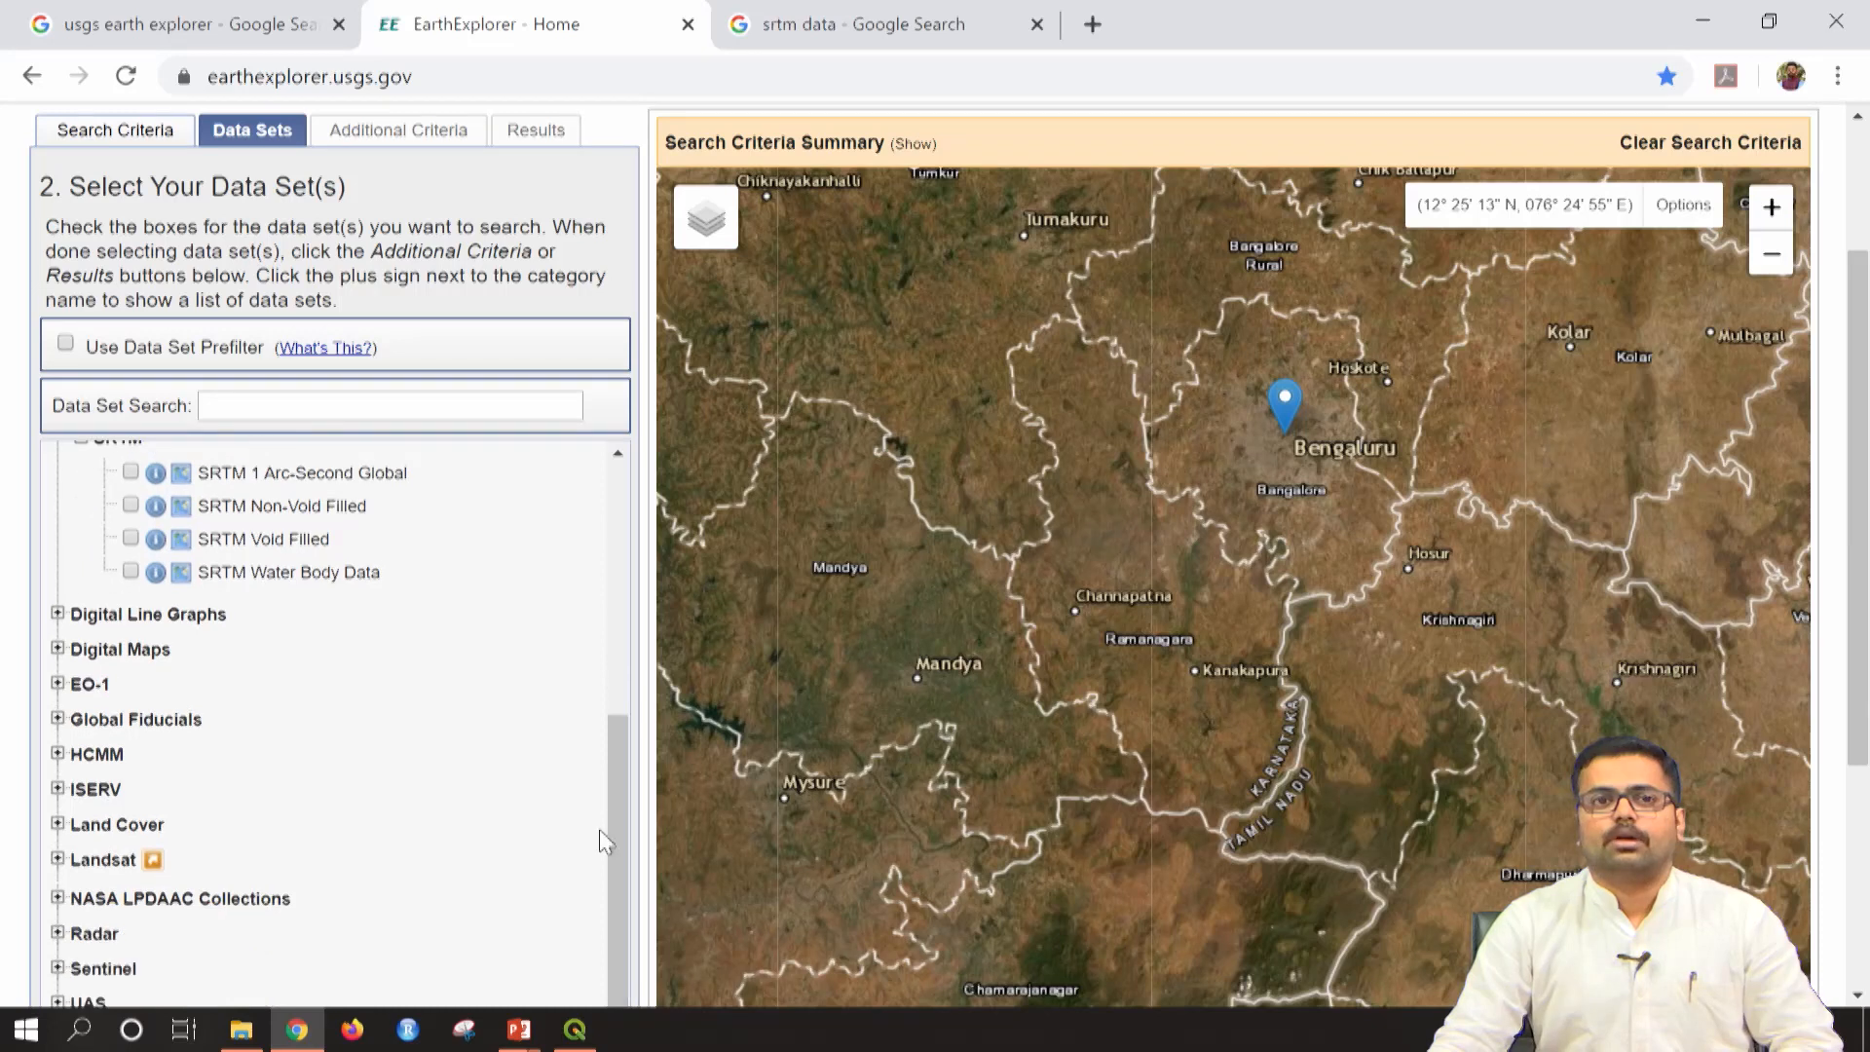
pyautogui.click(58, 860)
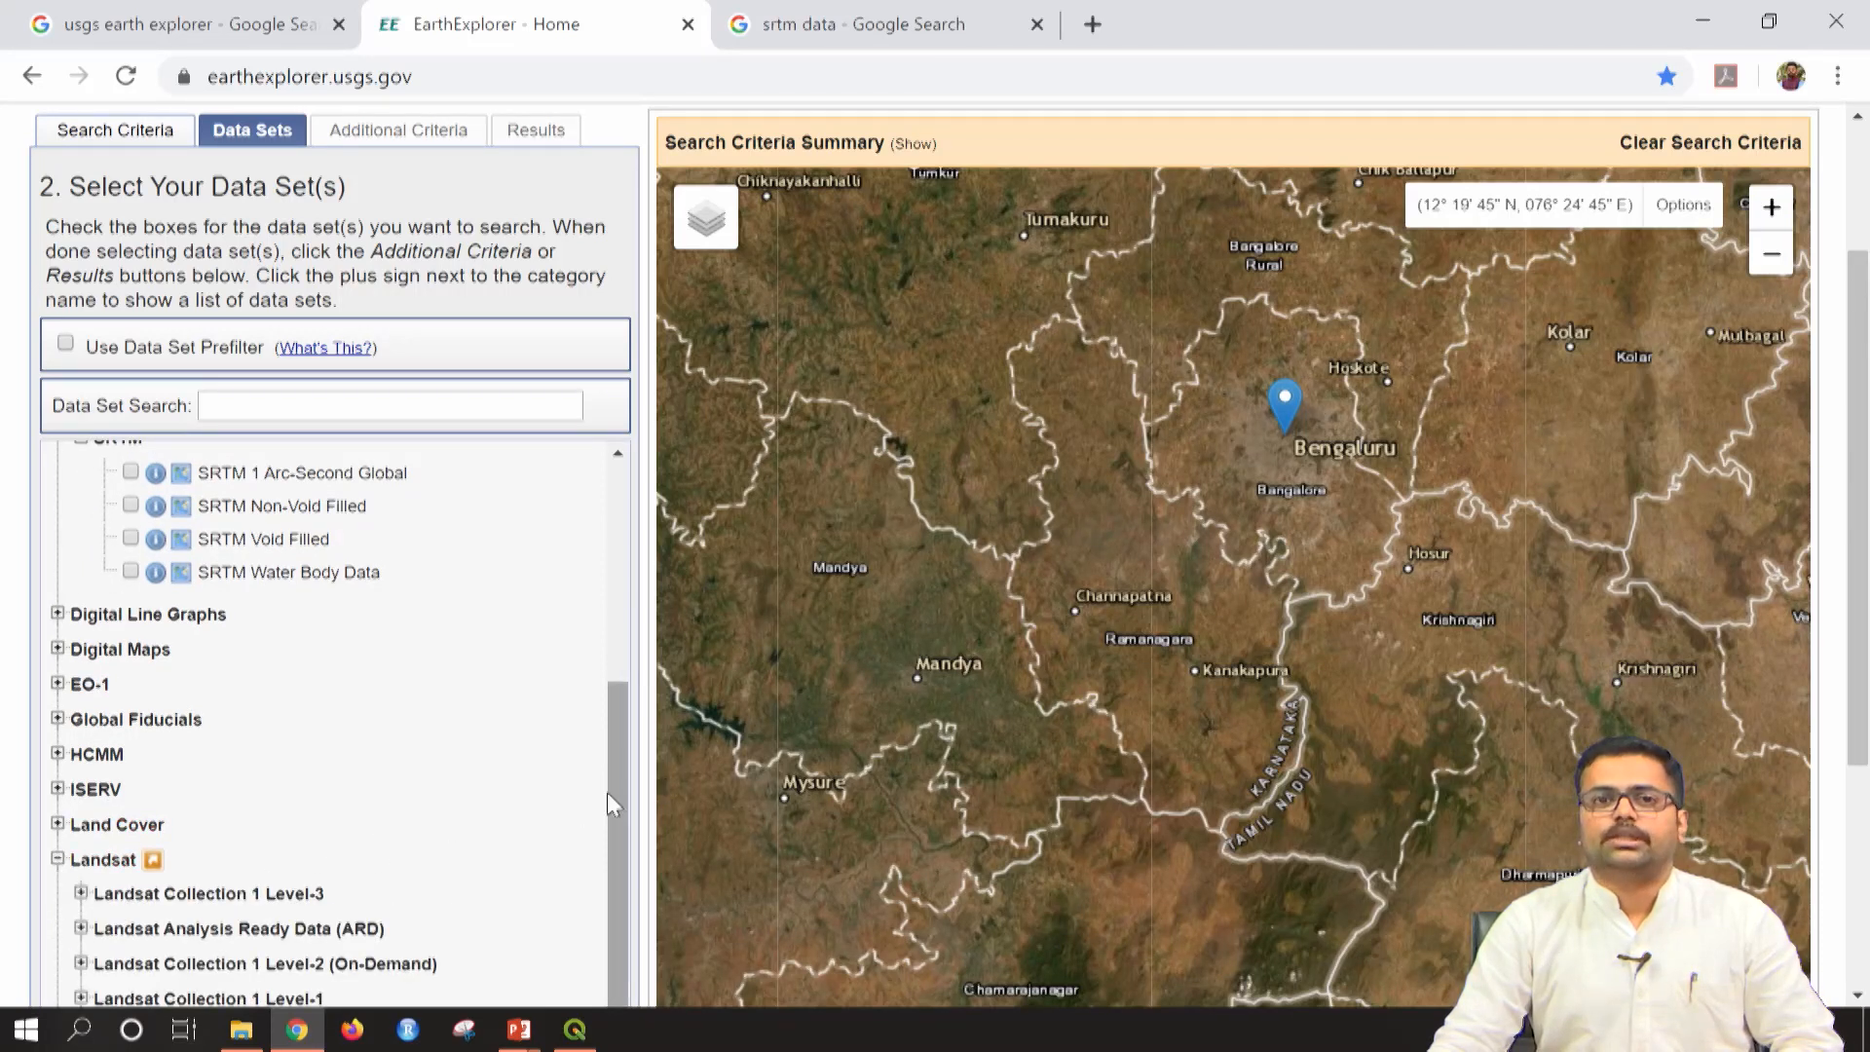
pyautogui.moveTo(613, 750); pyautogui.dragTo(617, 867)
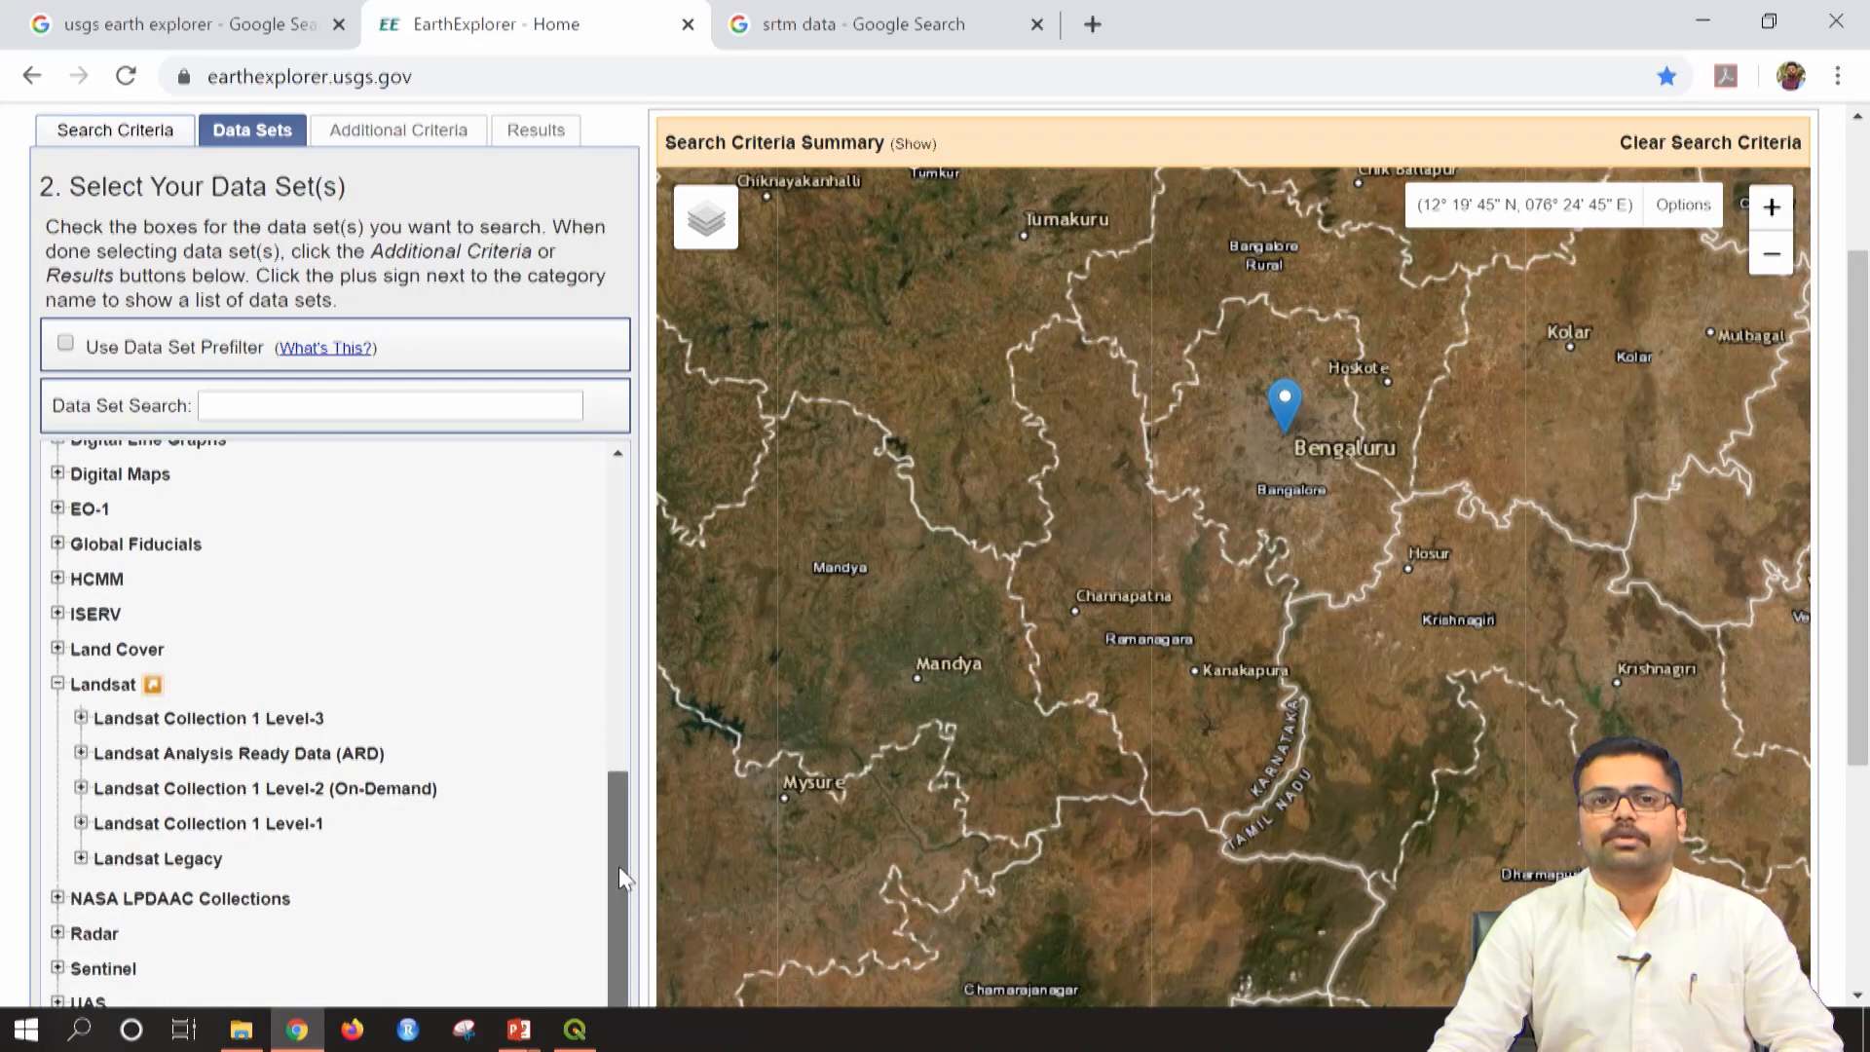
pyautogui.click(81, 824)
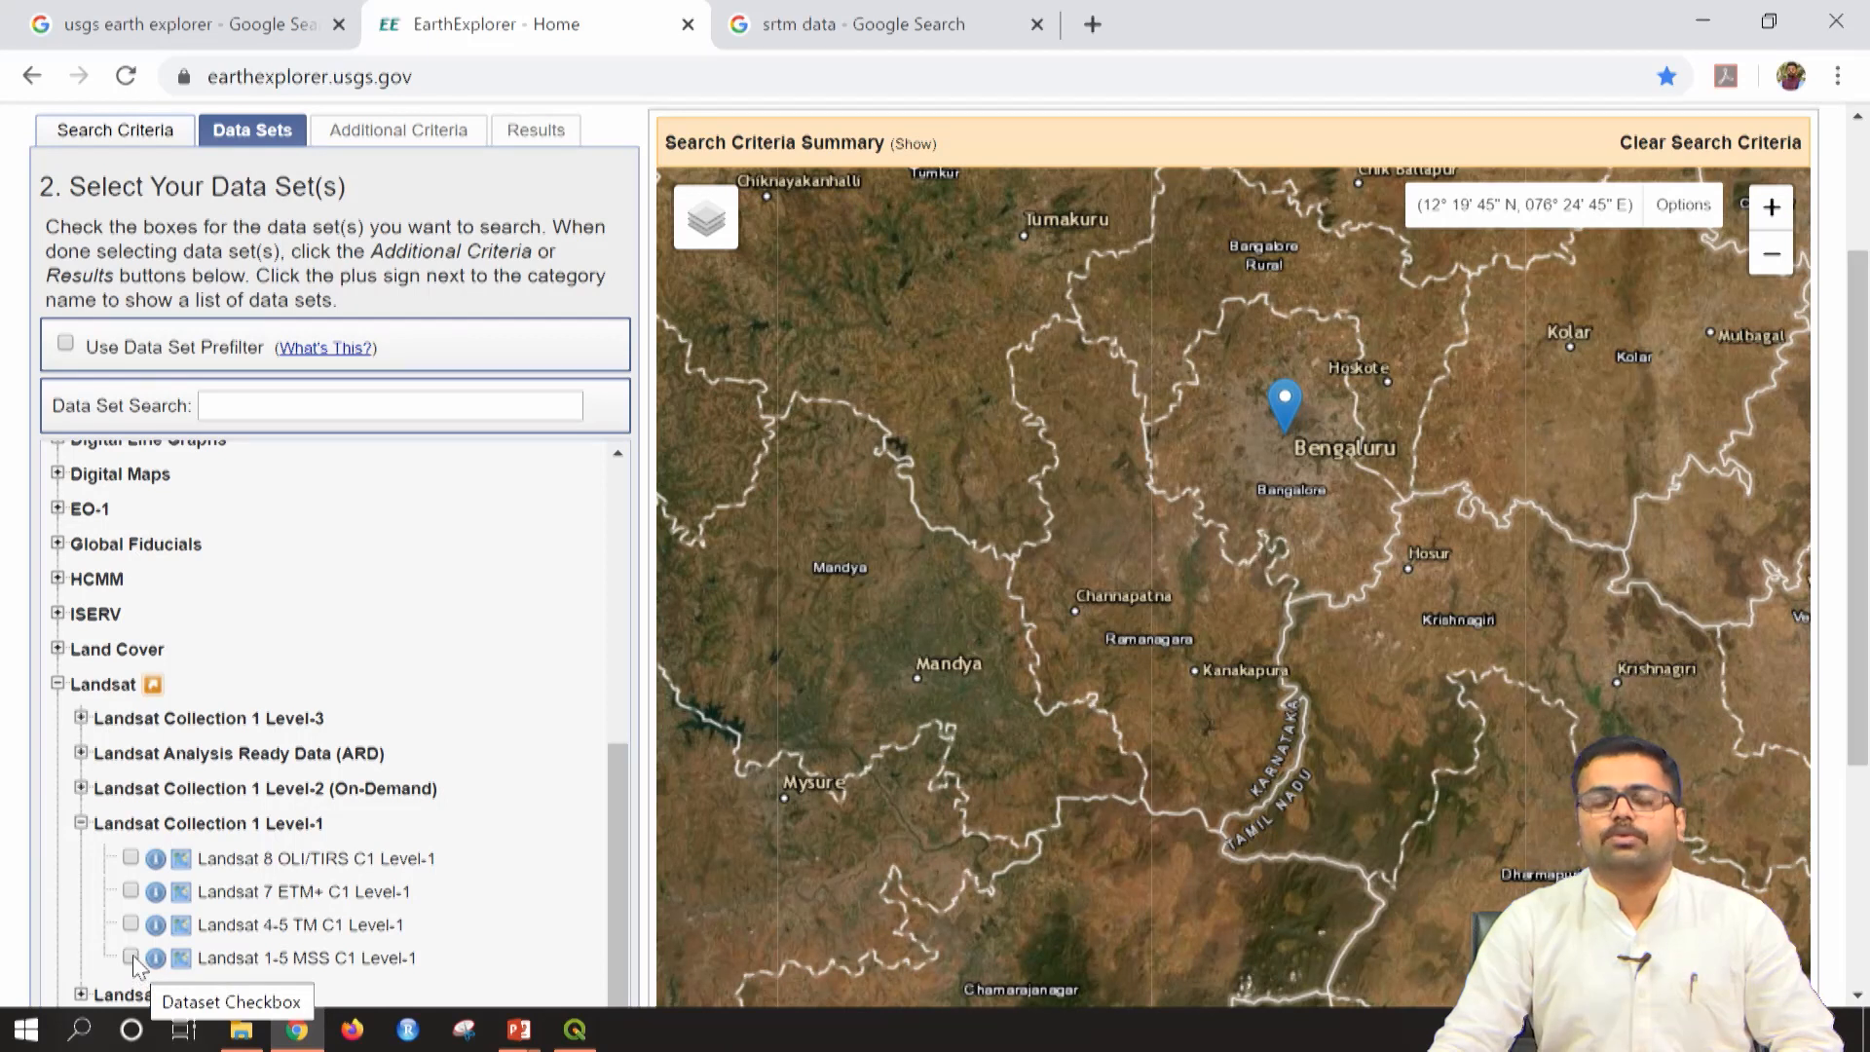
pyautogui.click(132, 860)
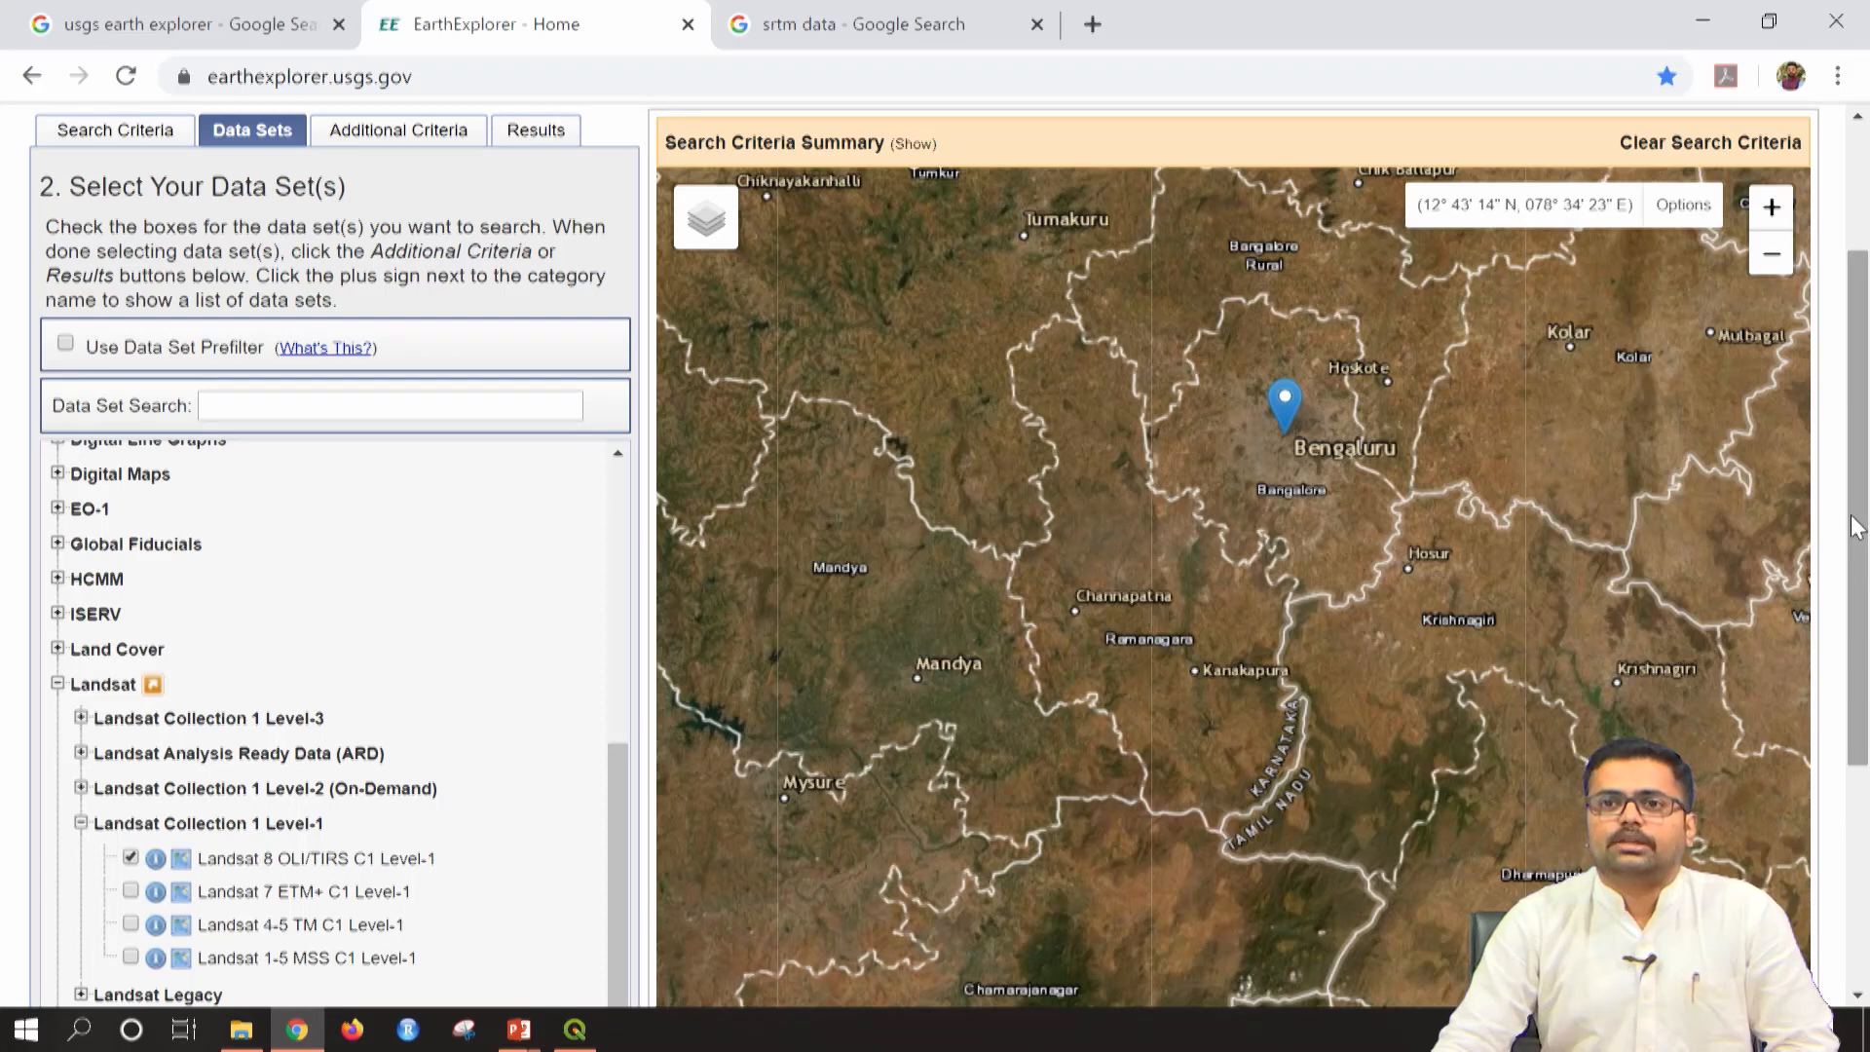
pyautogui.moveTo(1859, 523); pyautogui.dragTo(1830, 785)
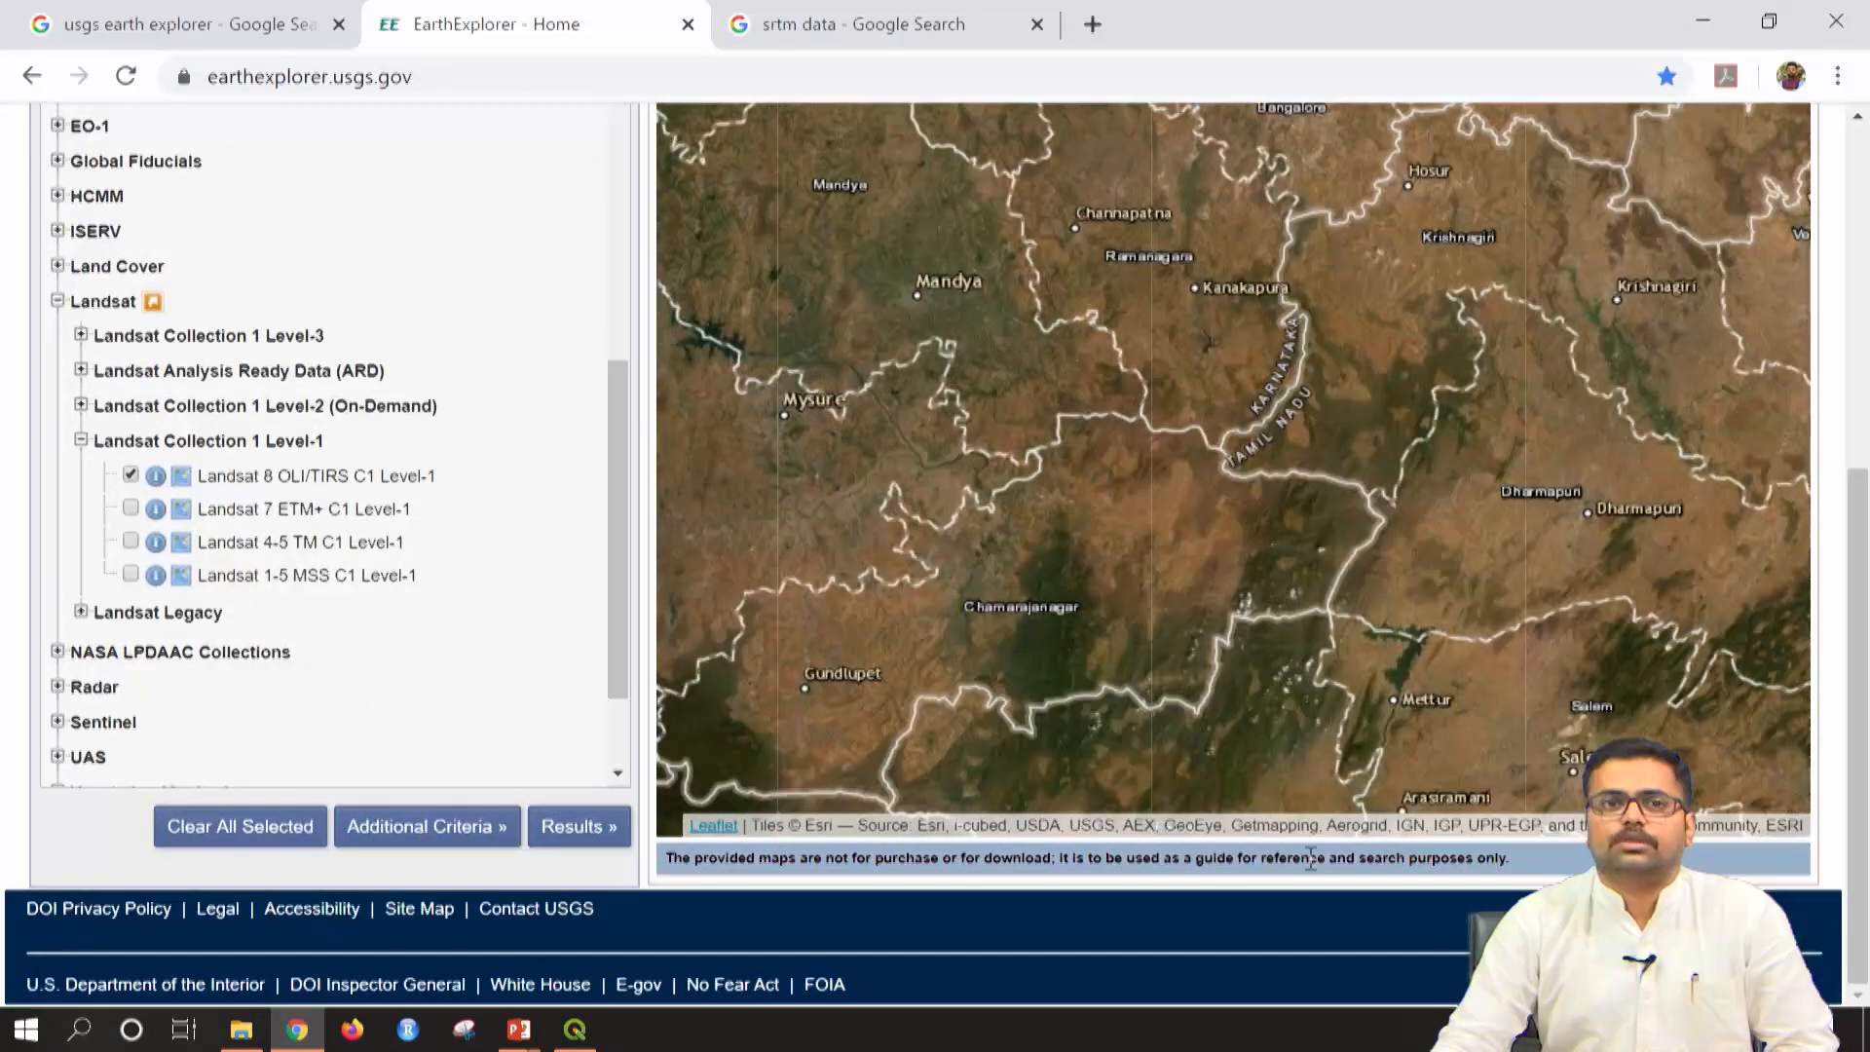
pyautogui.click(590, 828)
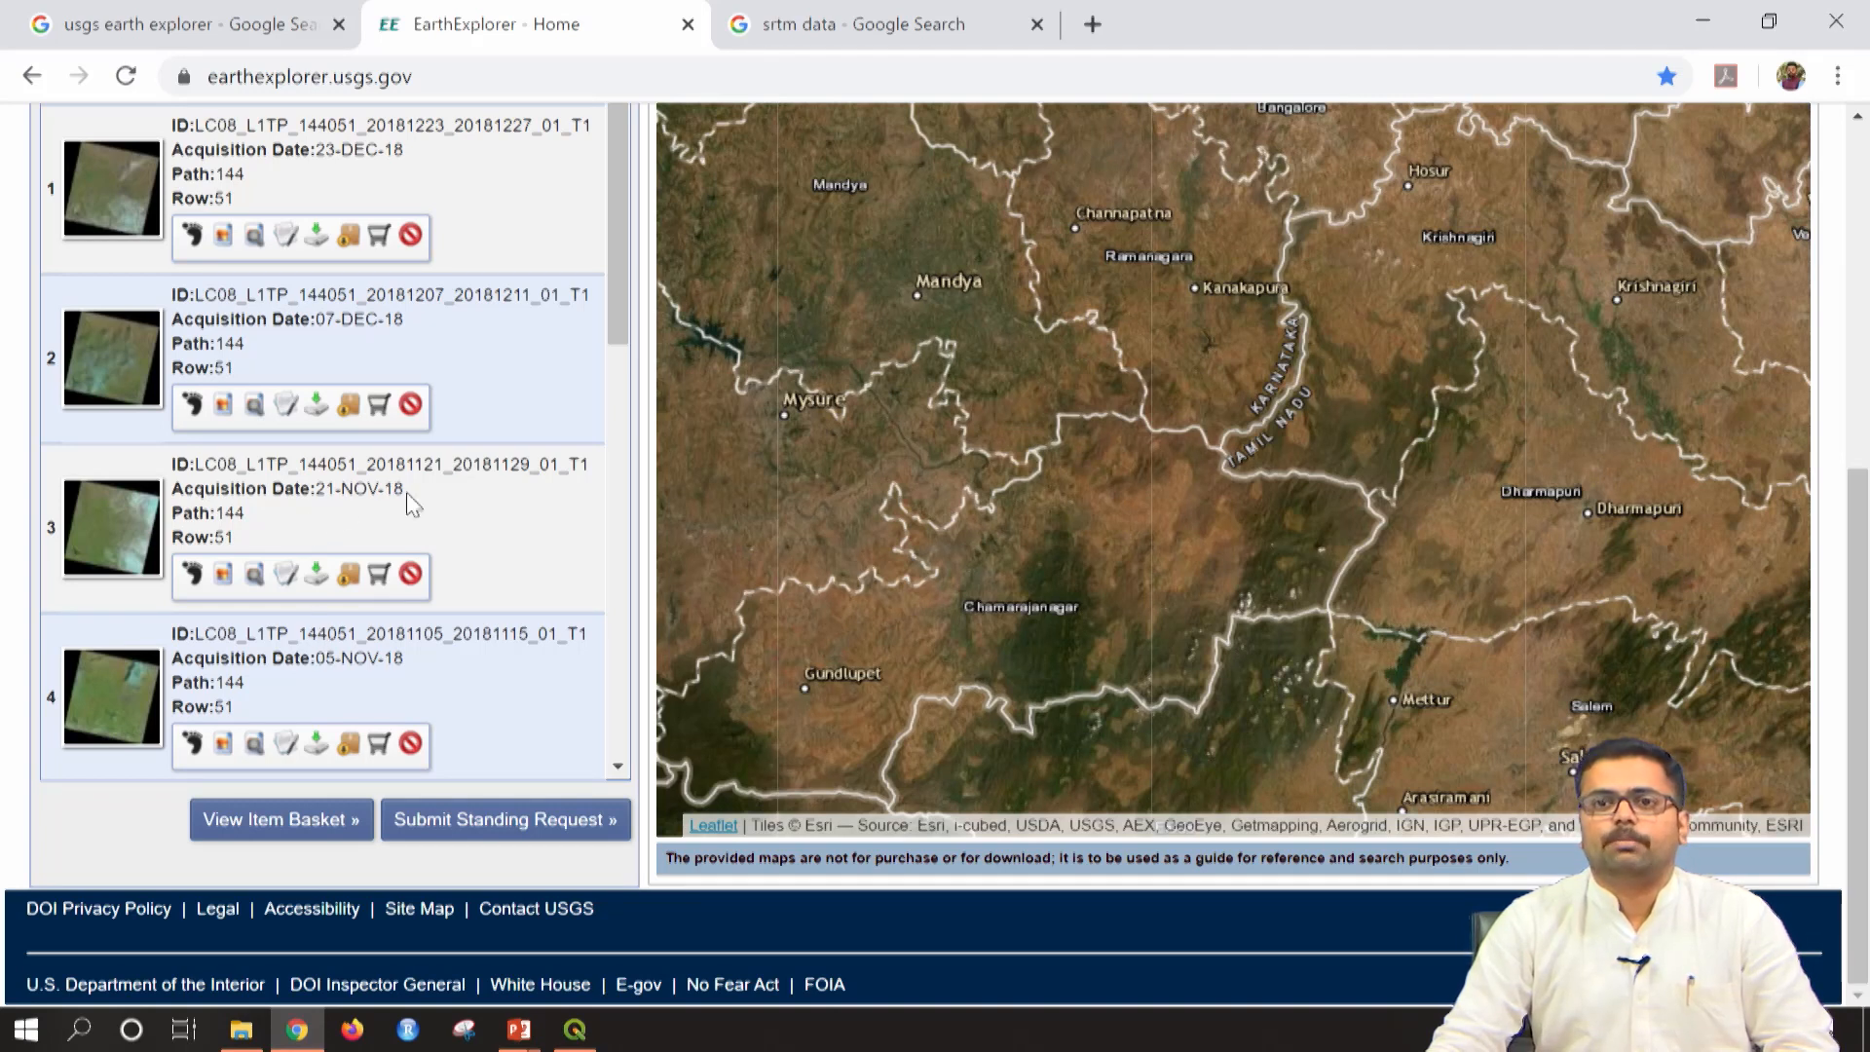
# Show the footprint and browse overlay of the 21-NOV-18 Landsat scene on the map, and hide the overlay again
pyautogui.click(194, 576)
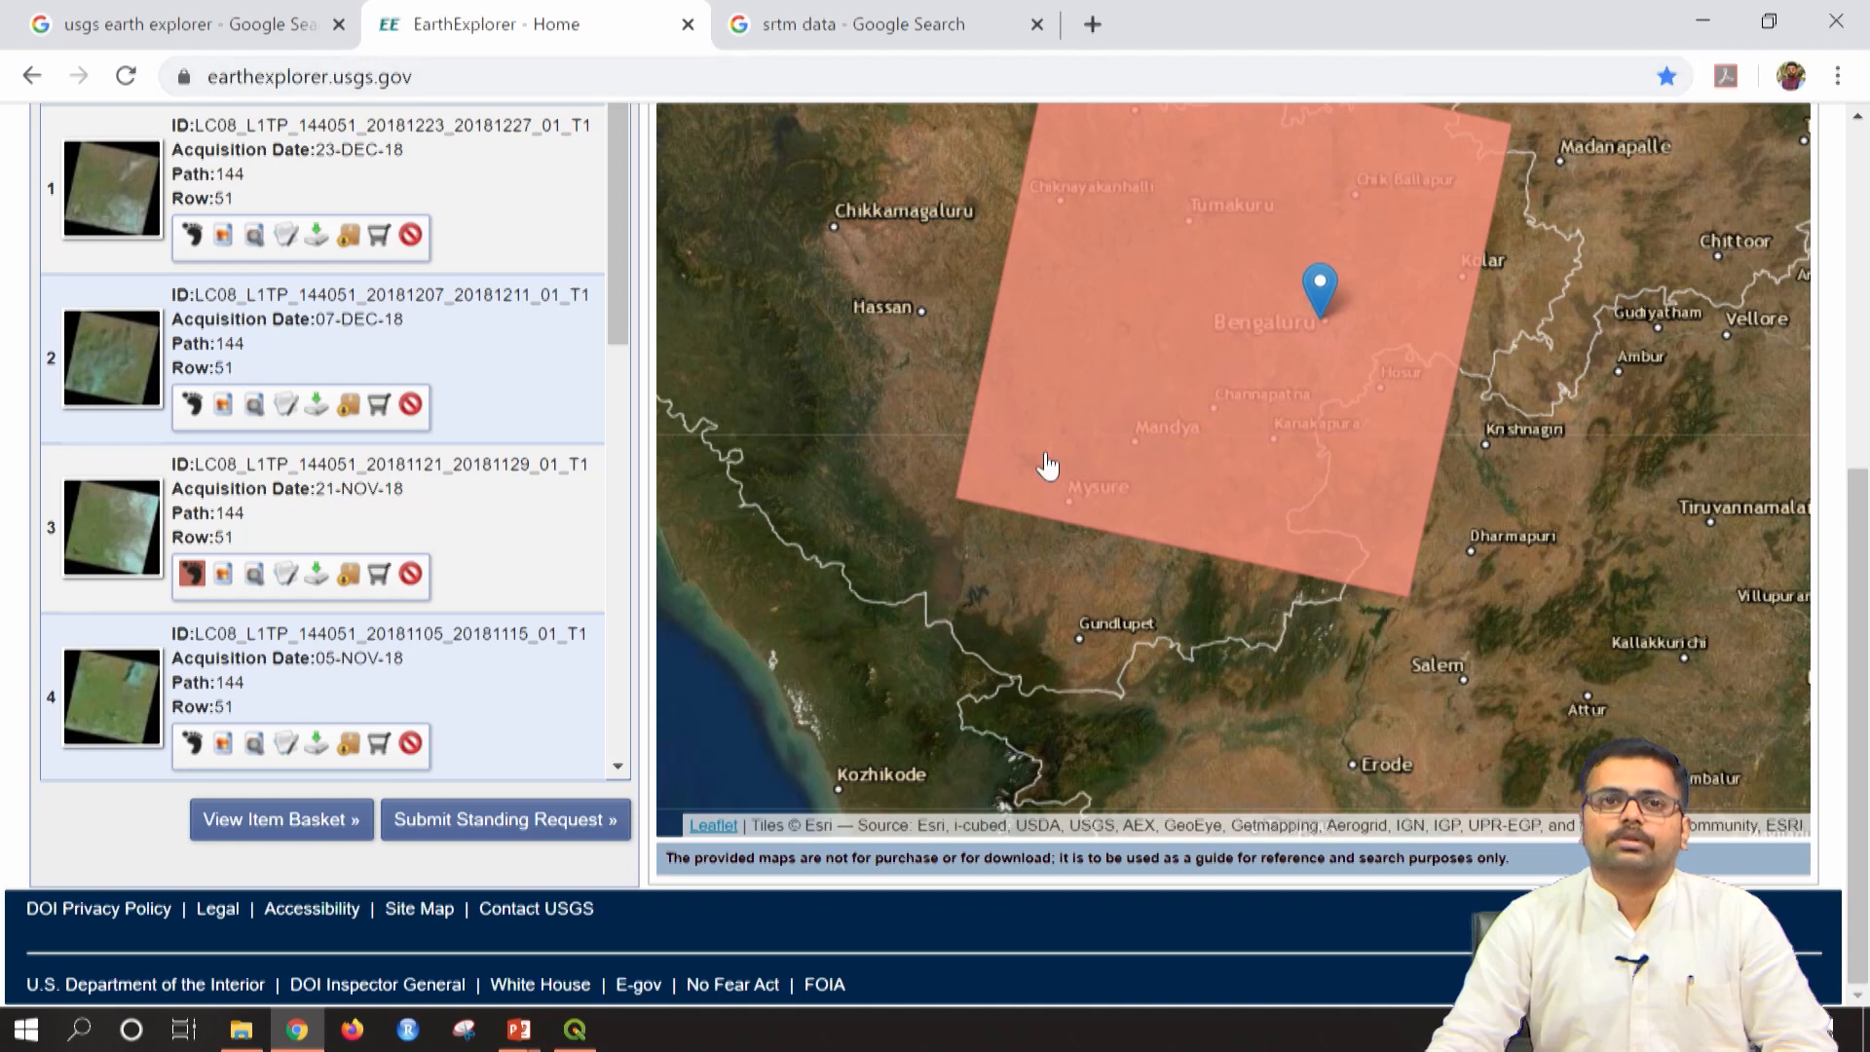
pyautogui.click(227, 577)
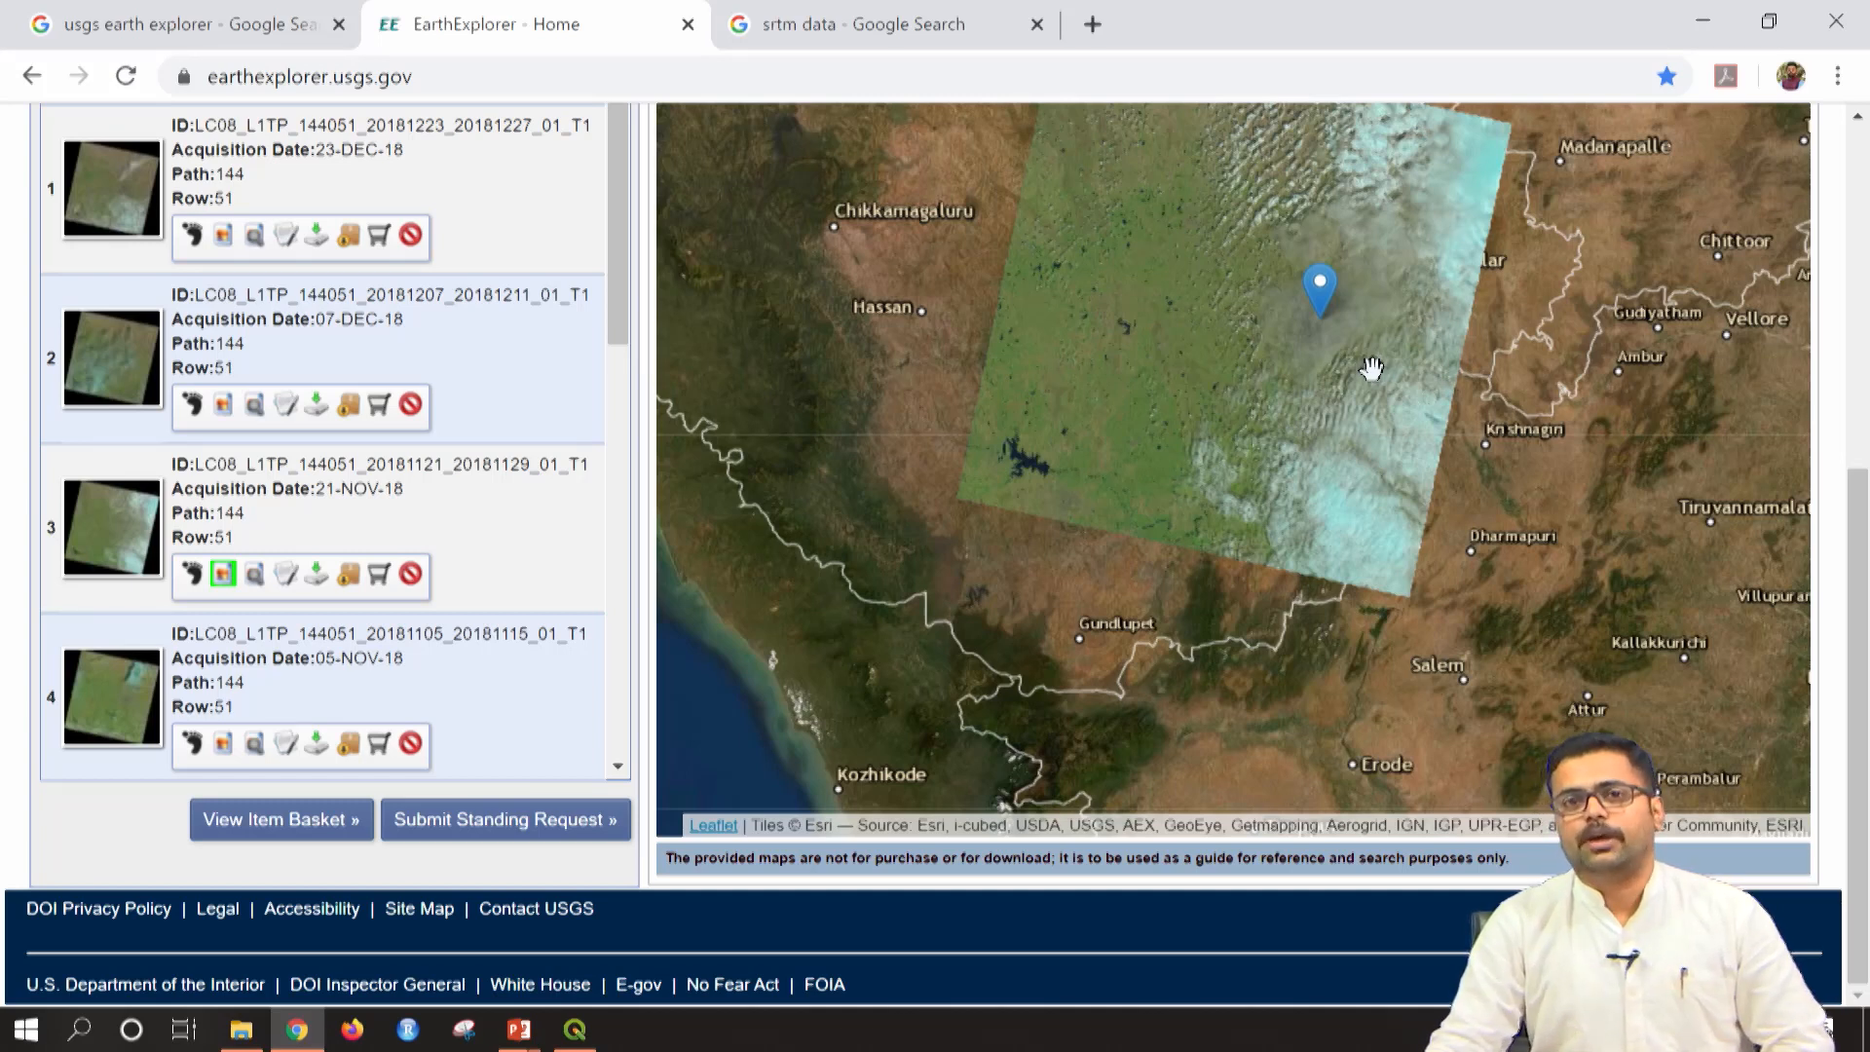
pyautogui.click(226, 577)
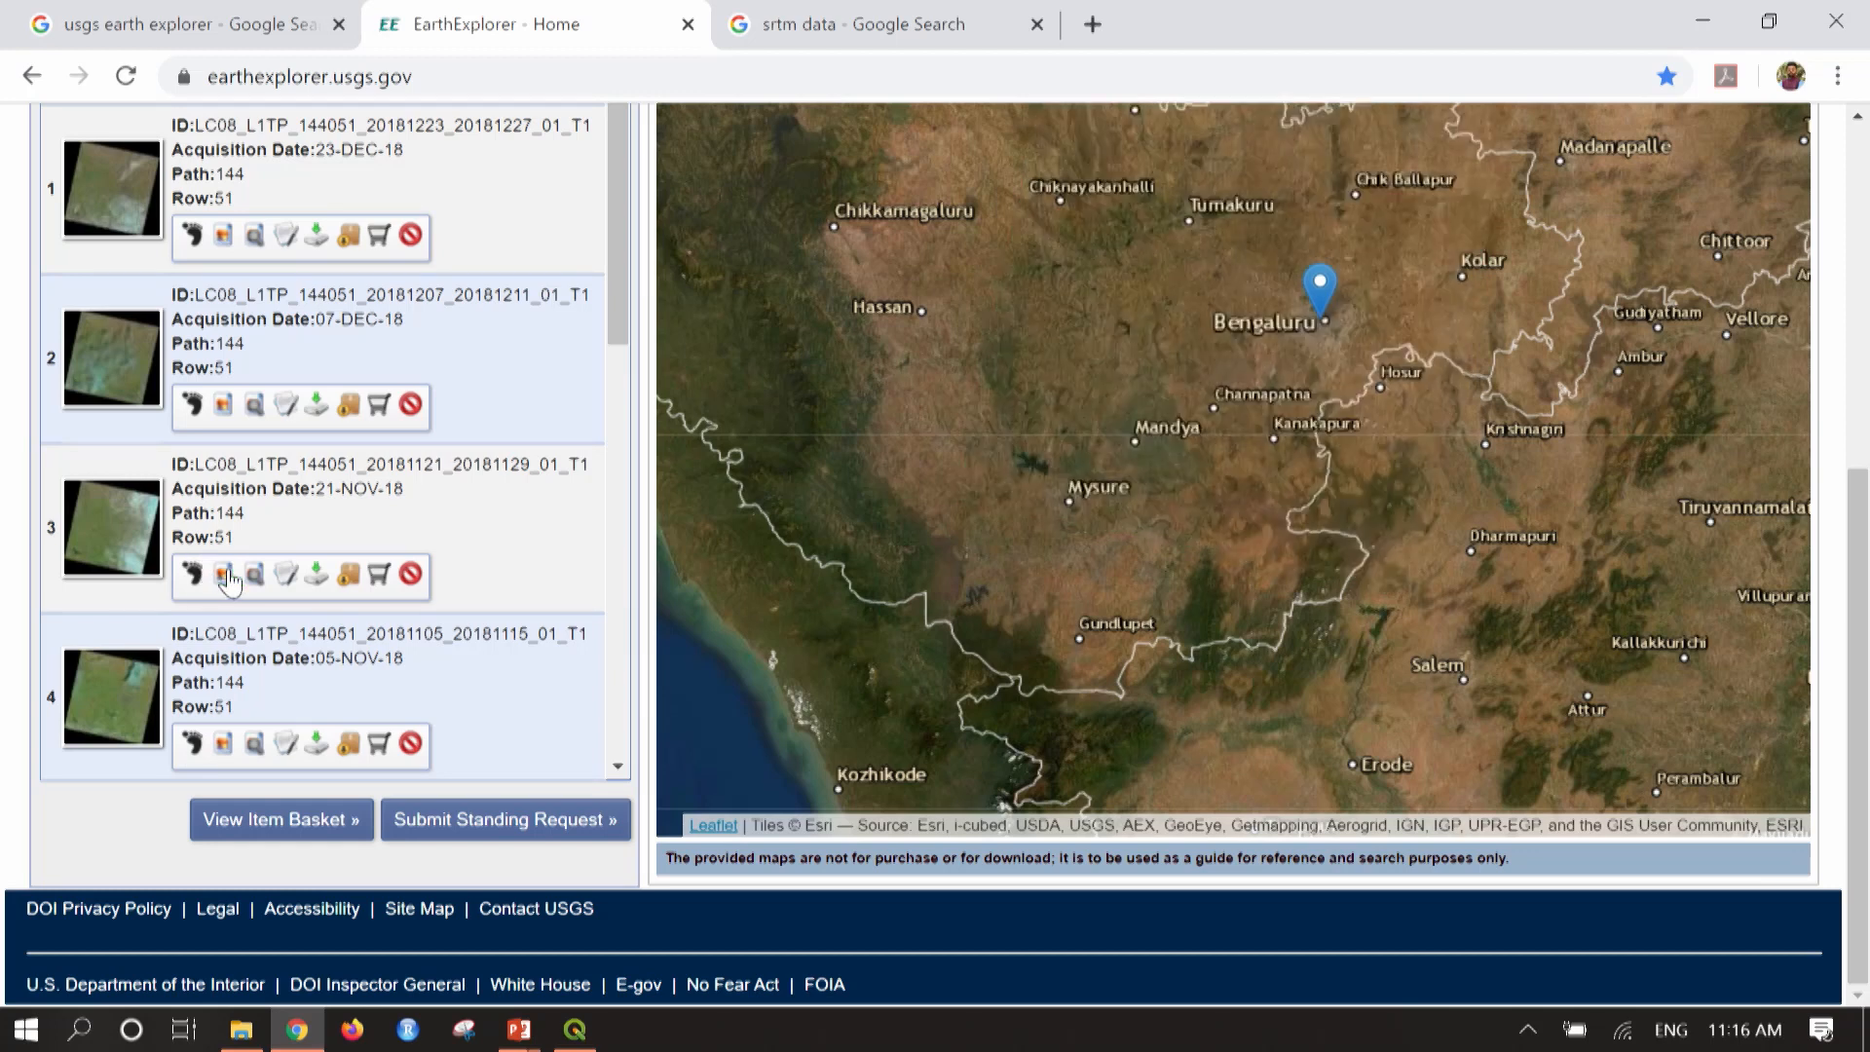
# Examine the 21-NOV-18 Landsat scene's preview and metadata, including acquisition date and cloud cover, and close the display
pyautogui.click(284, 575)
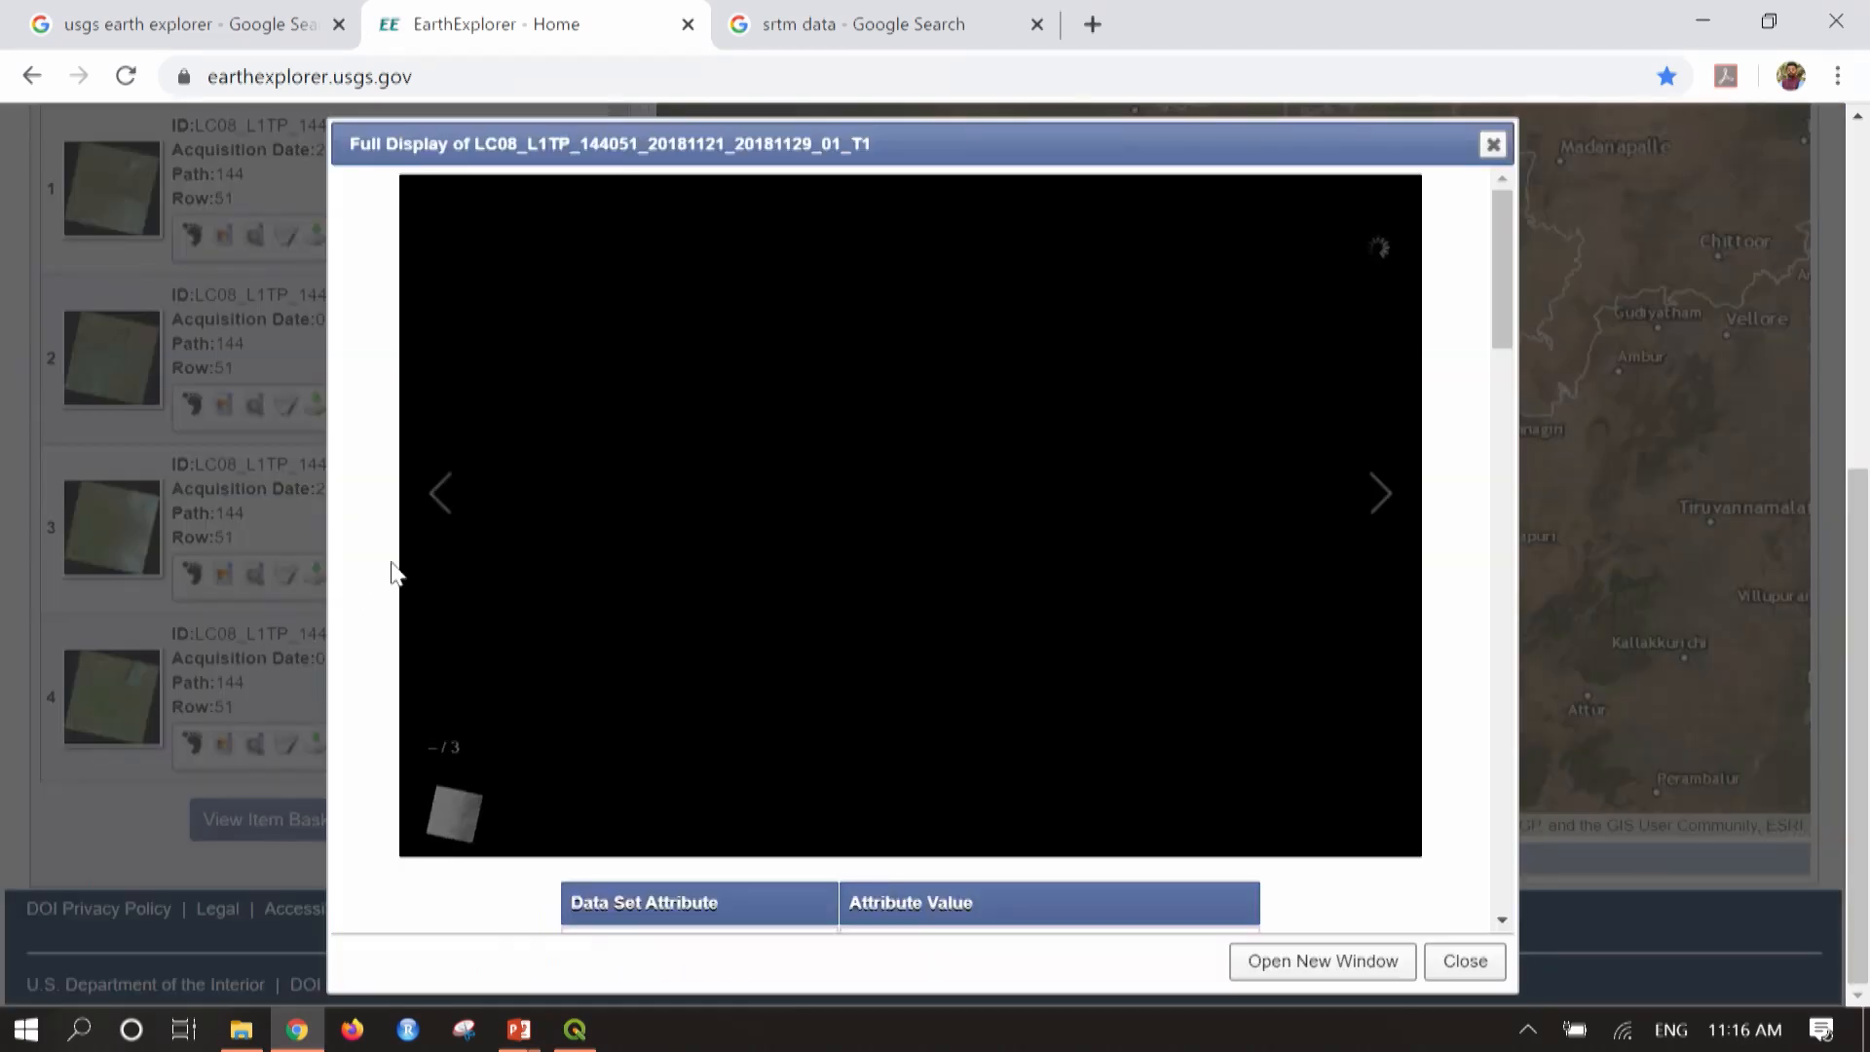
pyautogui.scroll(-5, 911, 526)
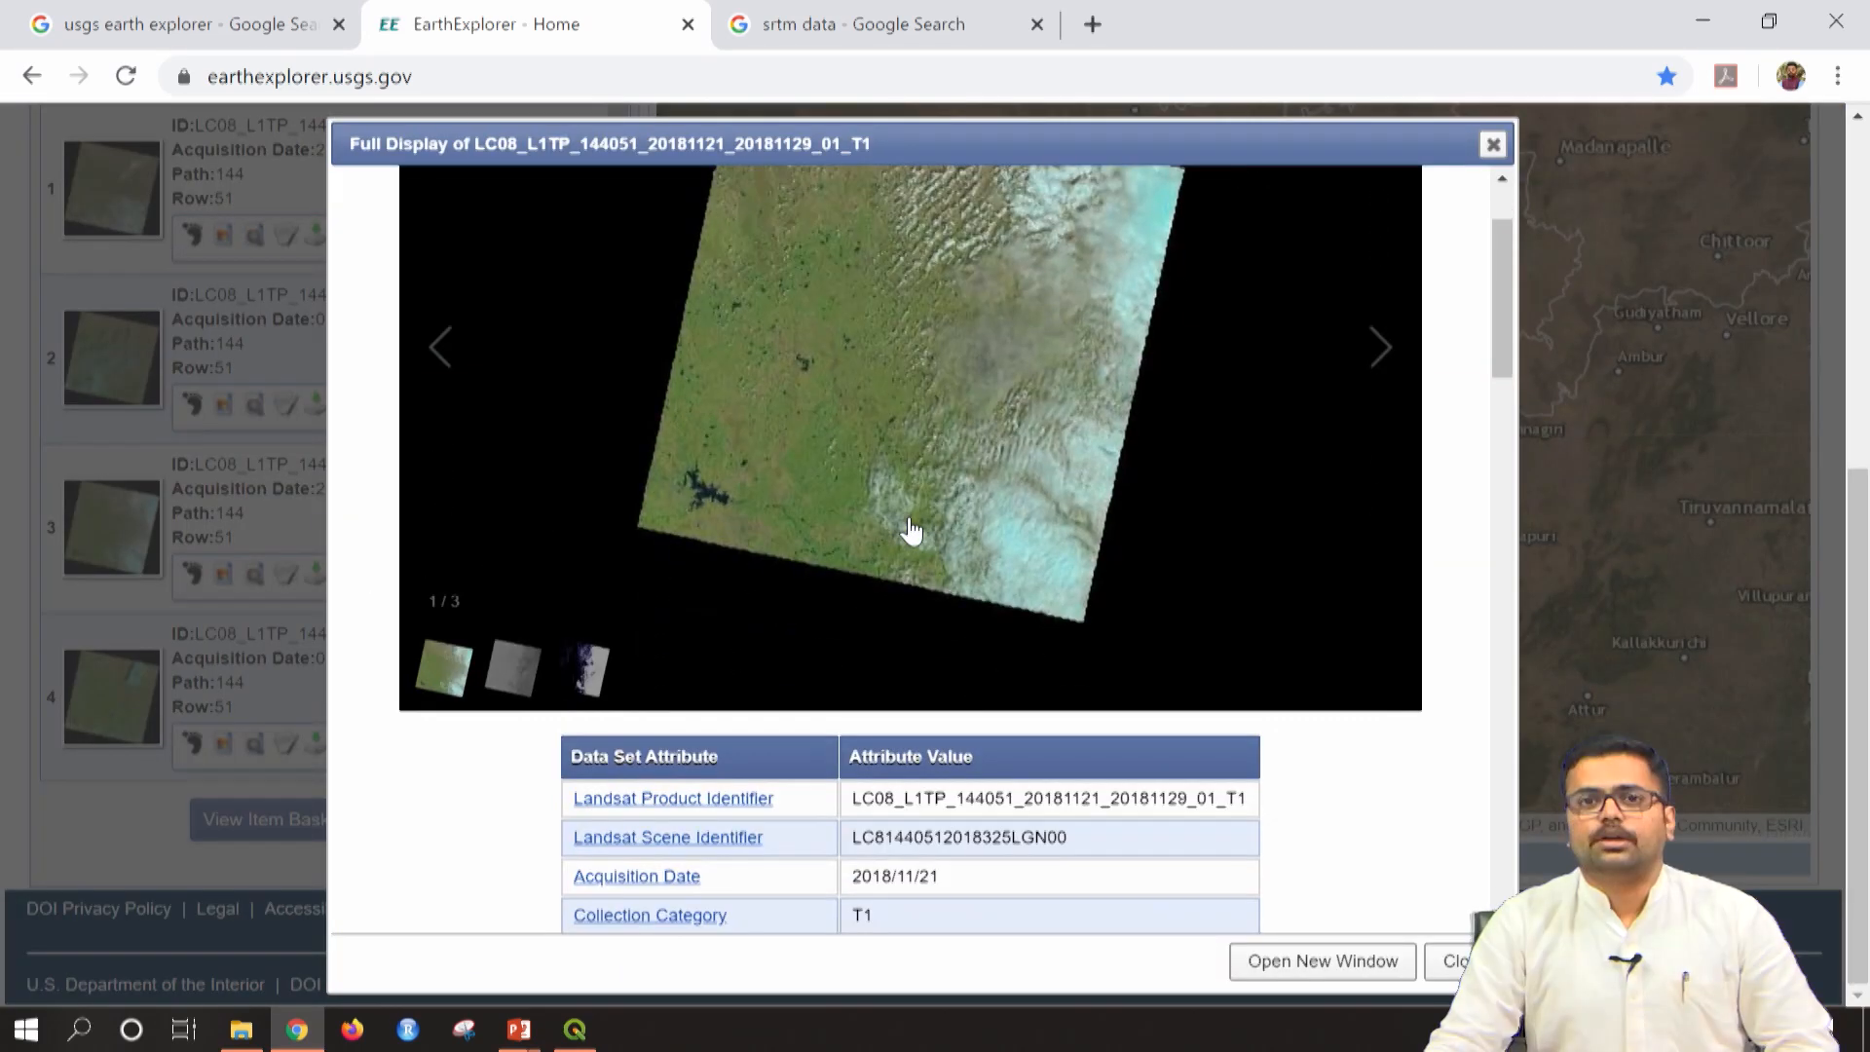
pyautogui.scroll(-2, 911, 526)
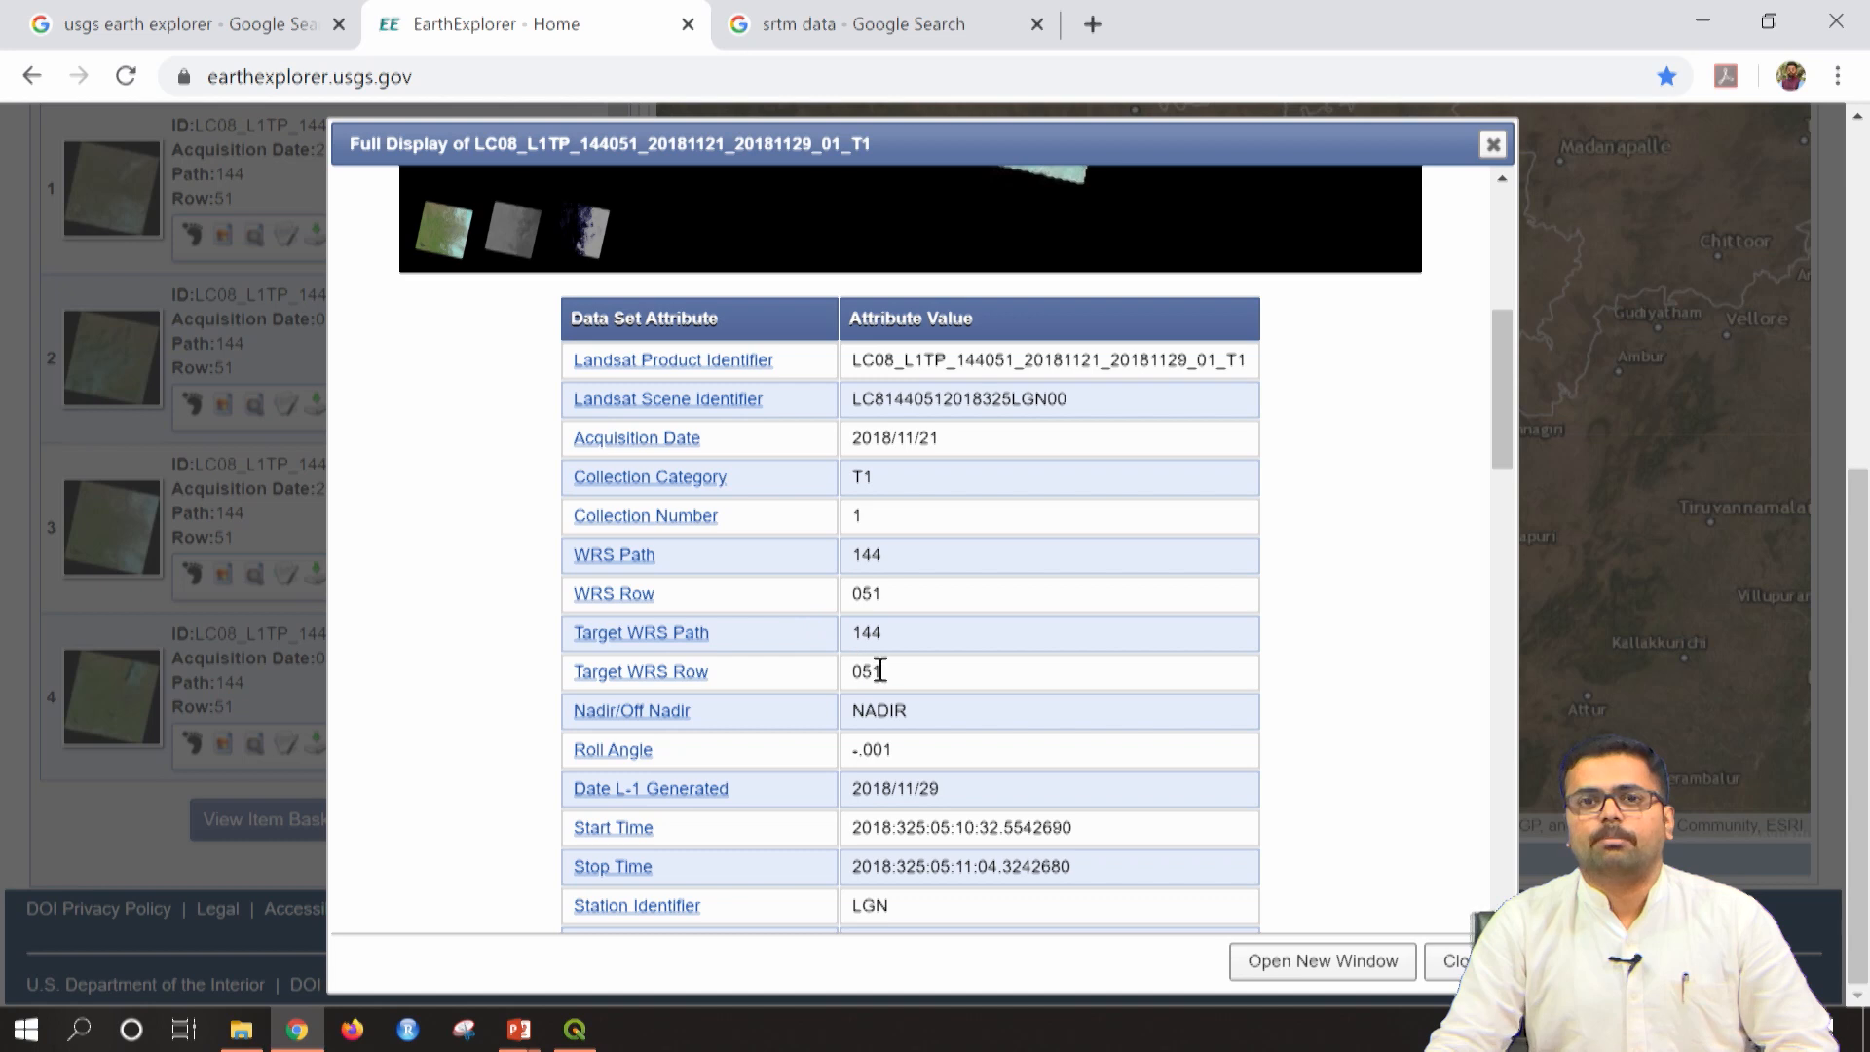
pyautogui.scroll(-3, 987, 736)
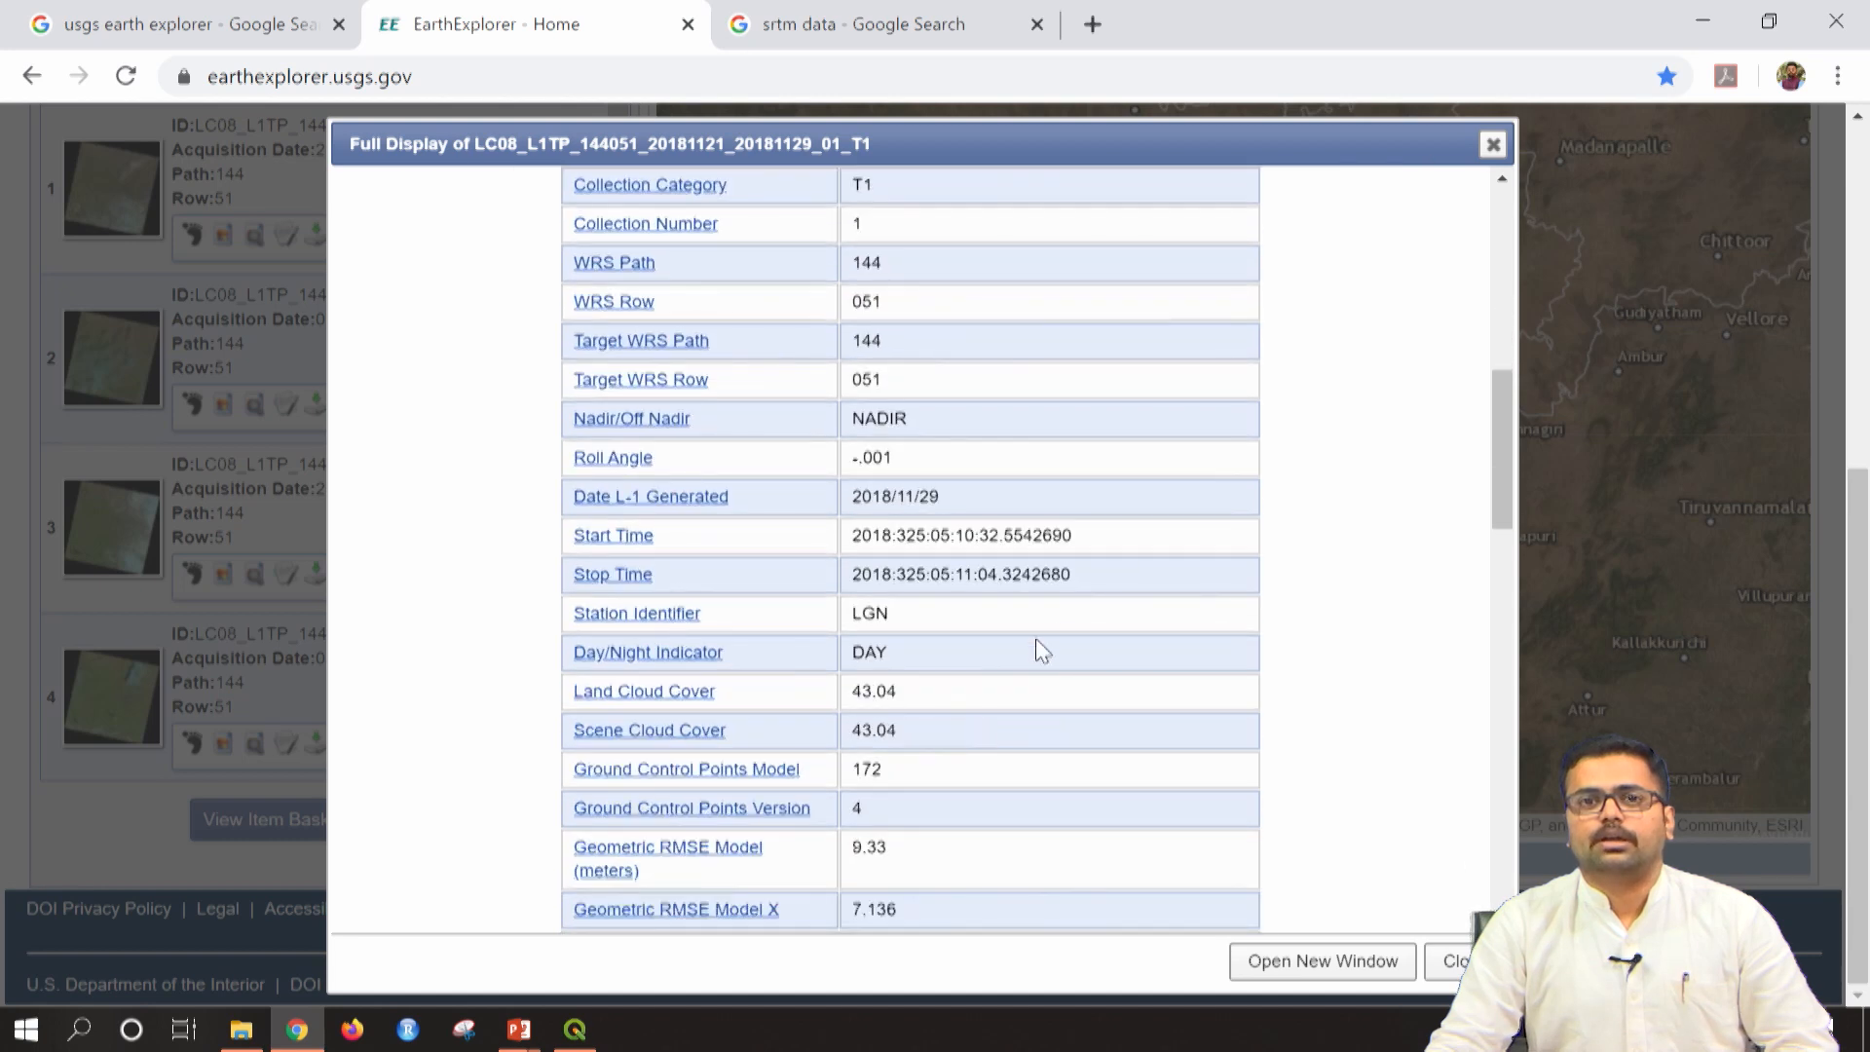
pyautogui.scroll(-2, 1050, 664)
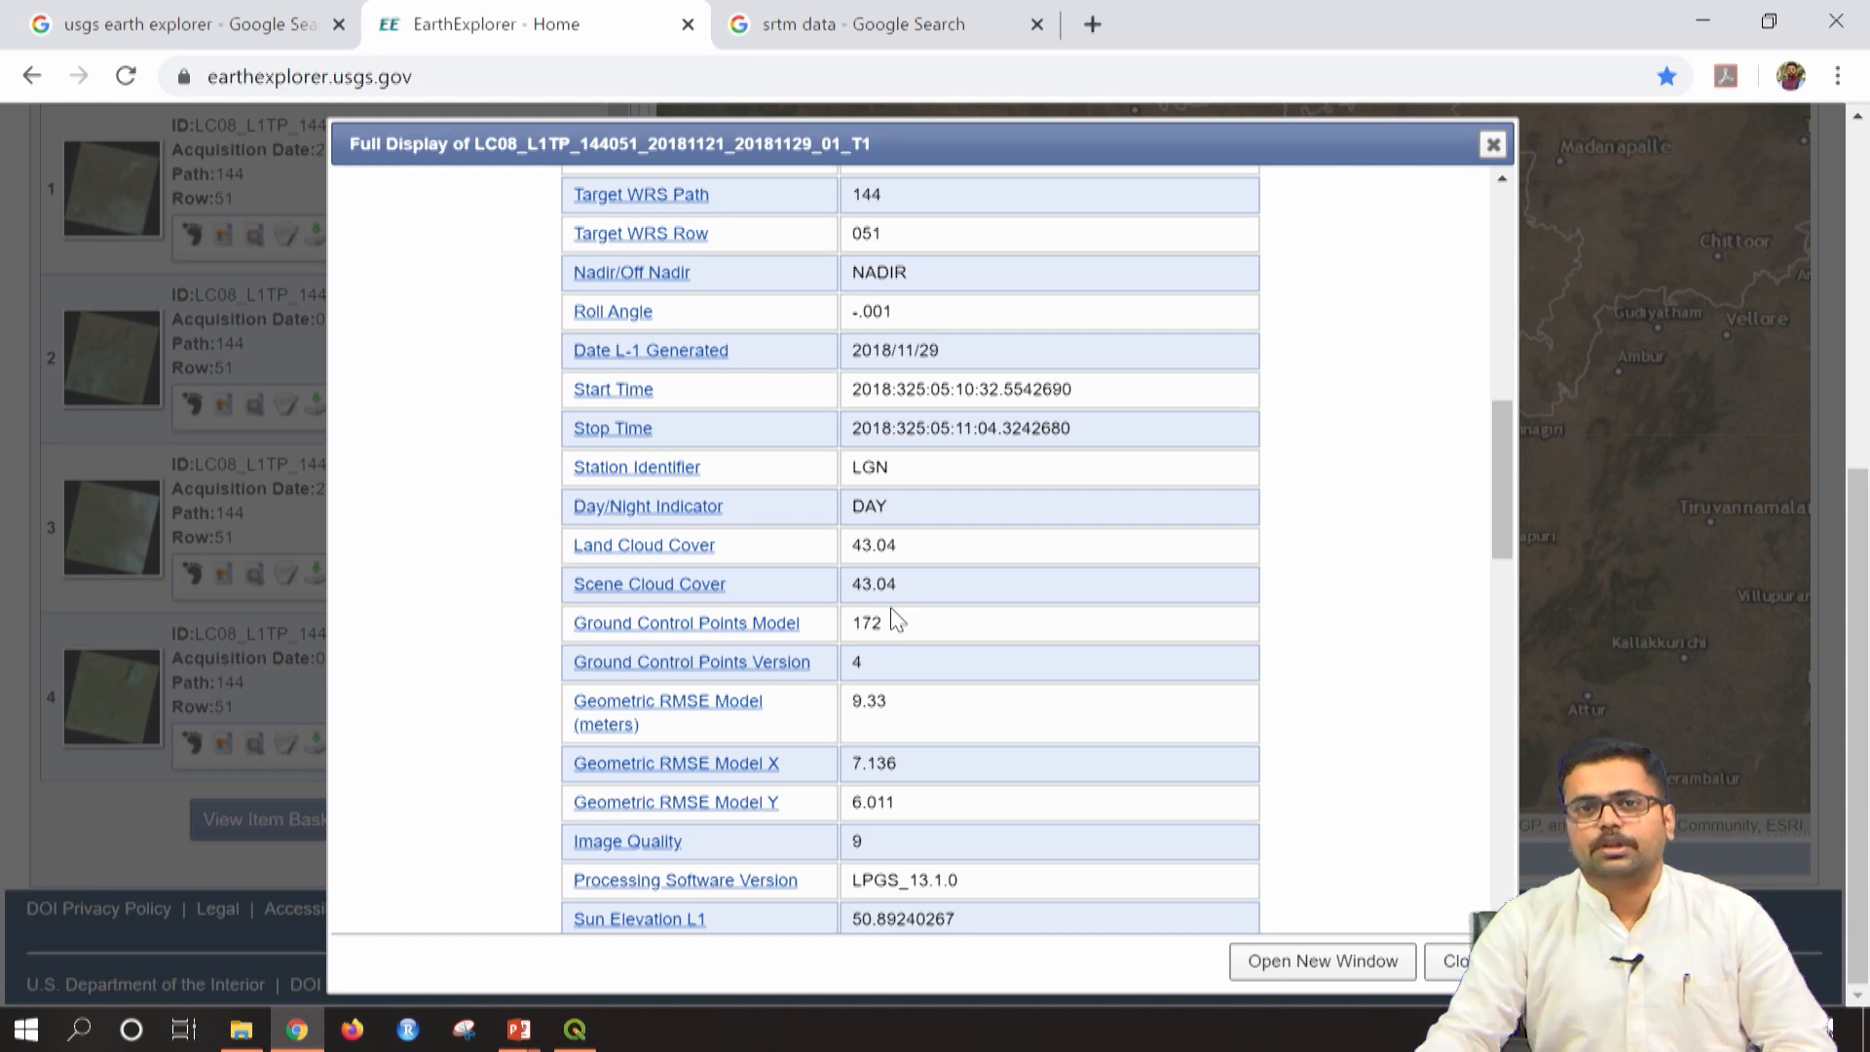
pyautogui.scroll(-5, 897, 618)
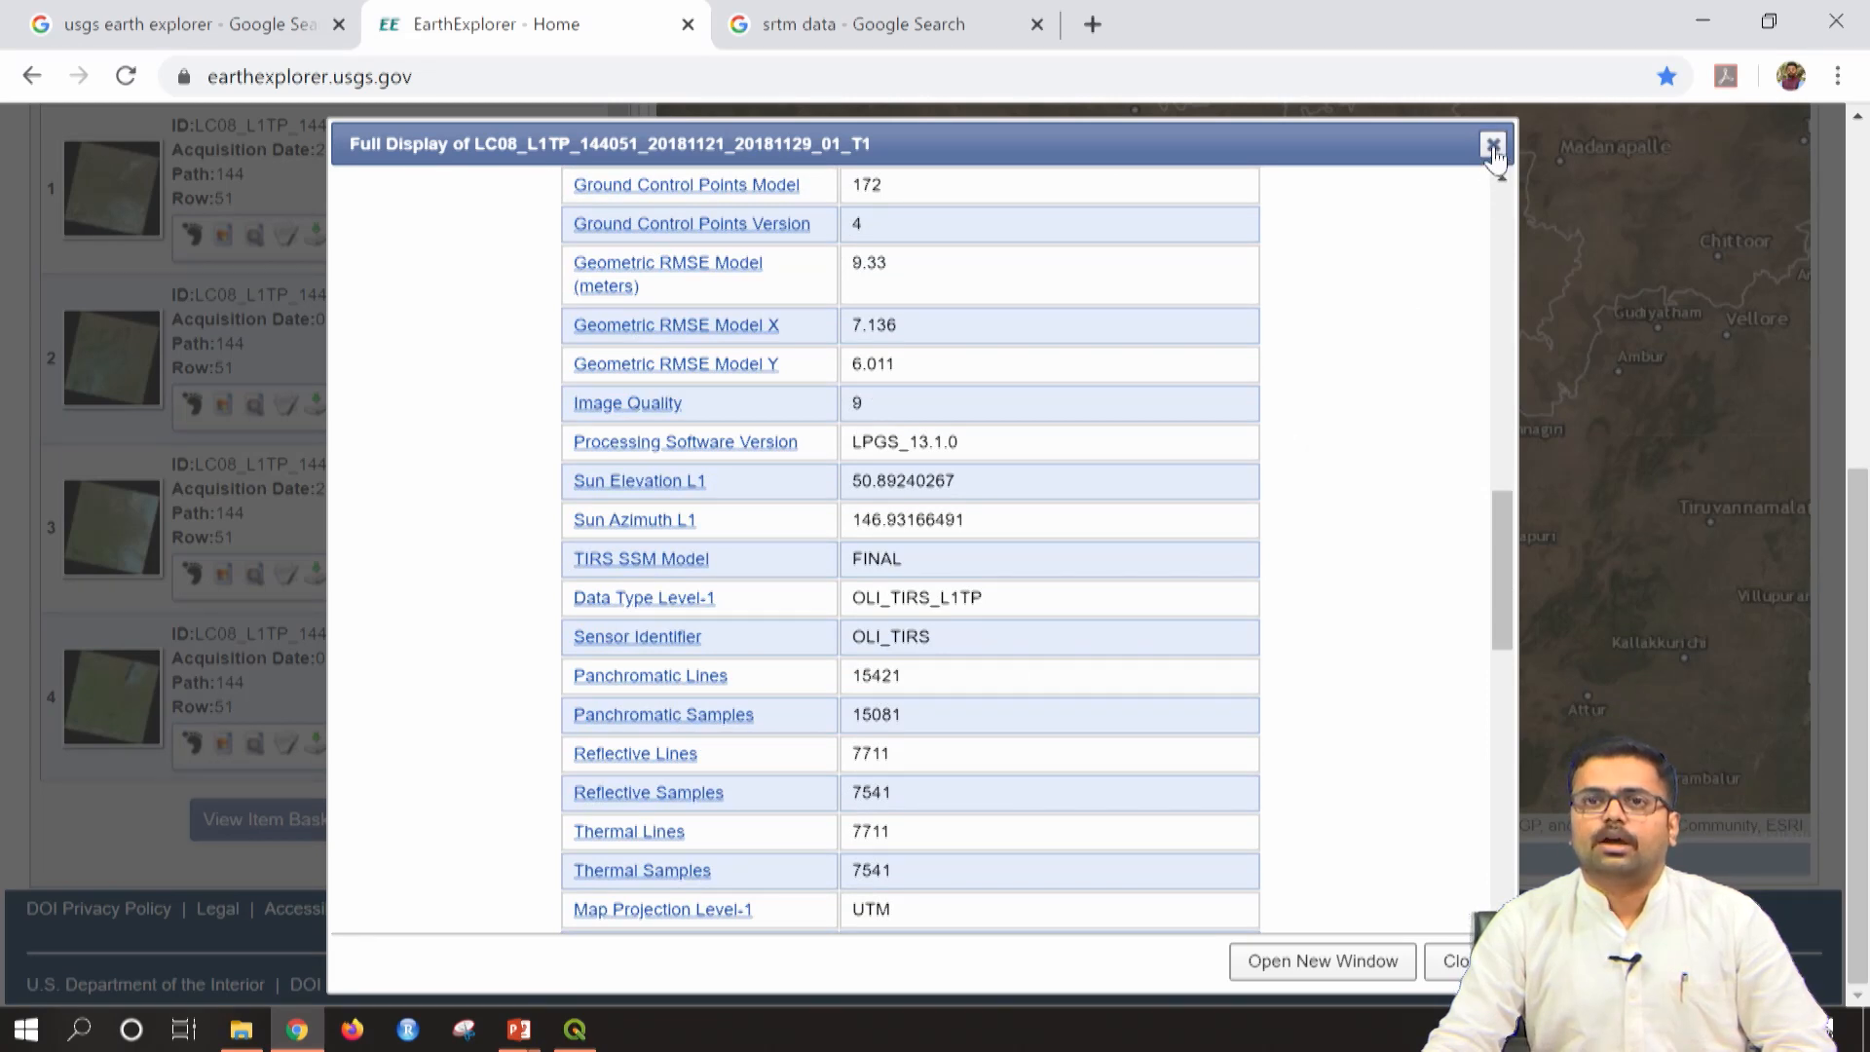
pyautogui.click(1491, 144)
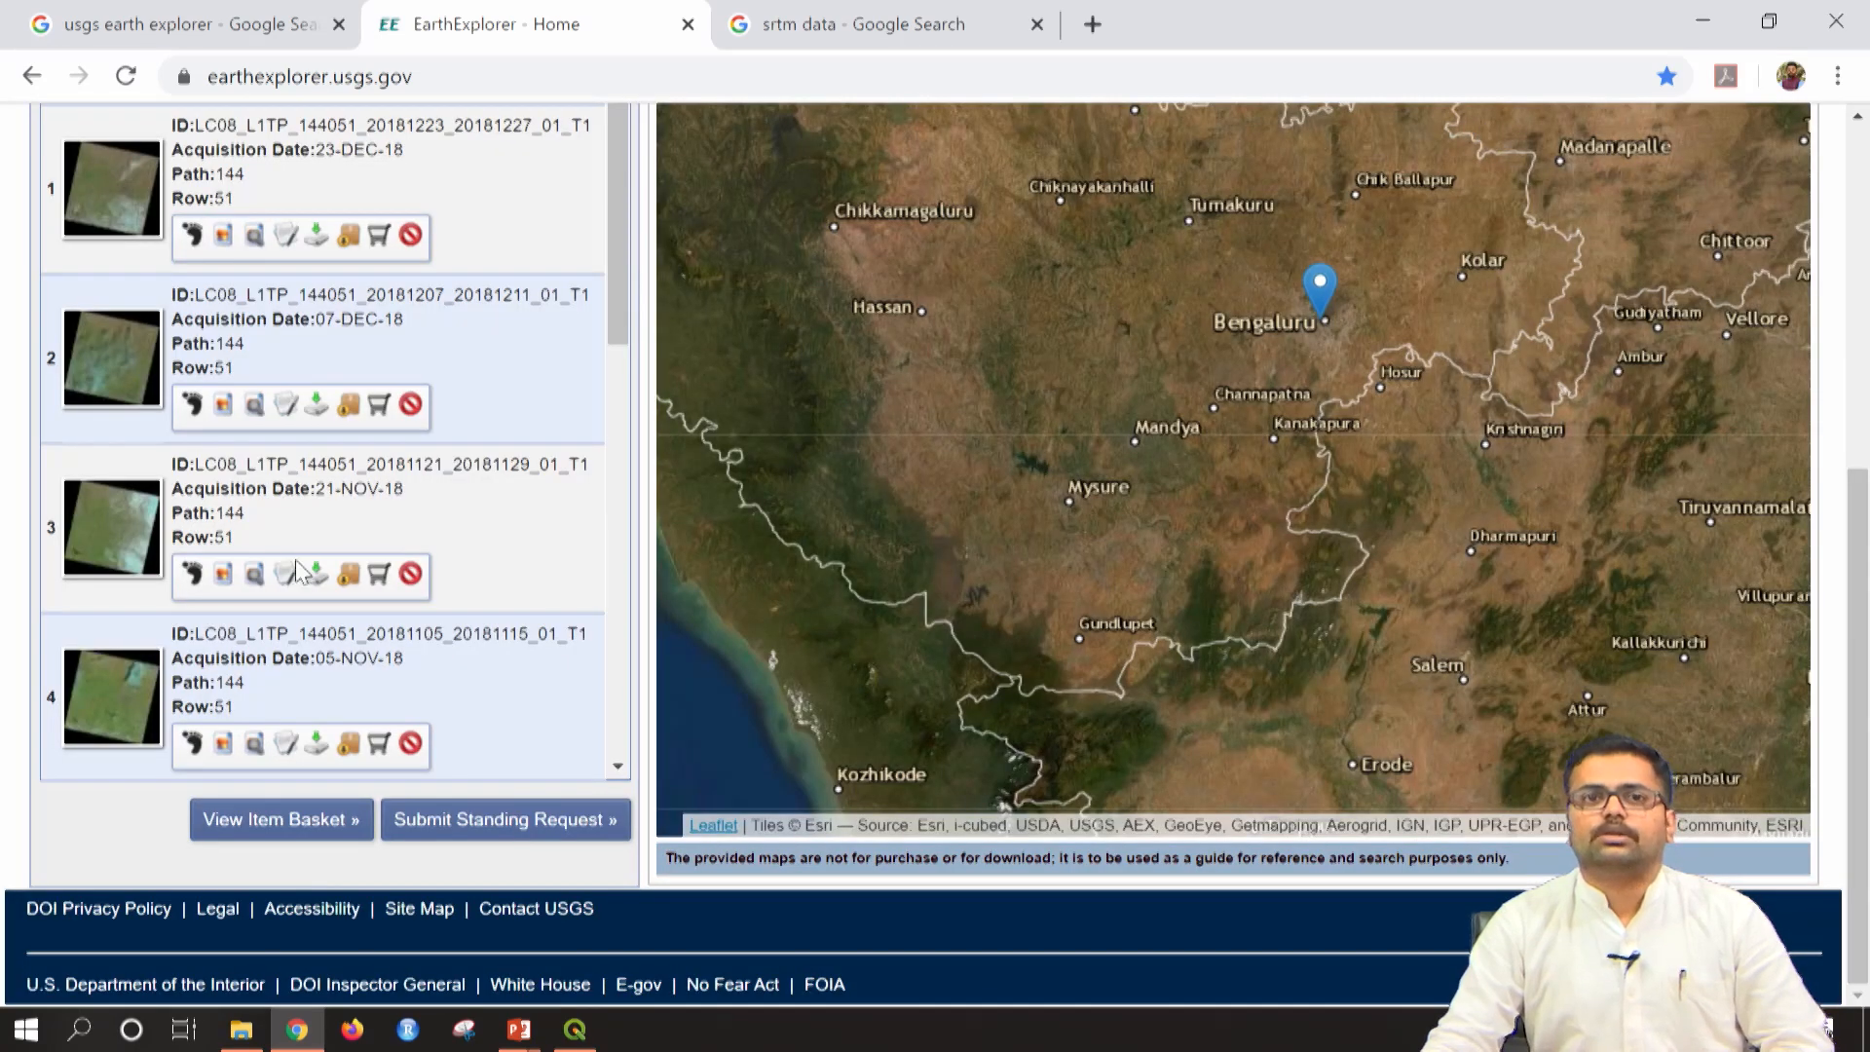
# Inspect the download options of the 07-DEC-18 Landsat scene and close them without downloading
pyautogui.click(318, 405)
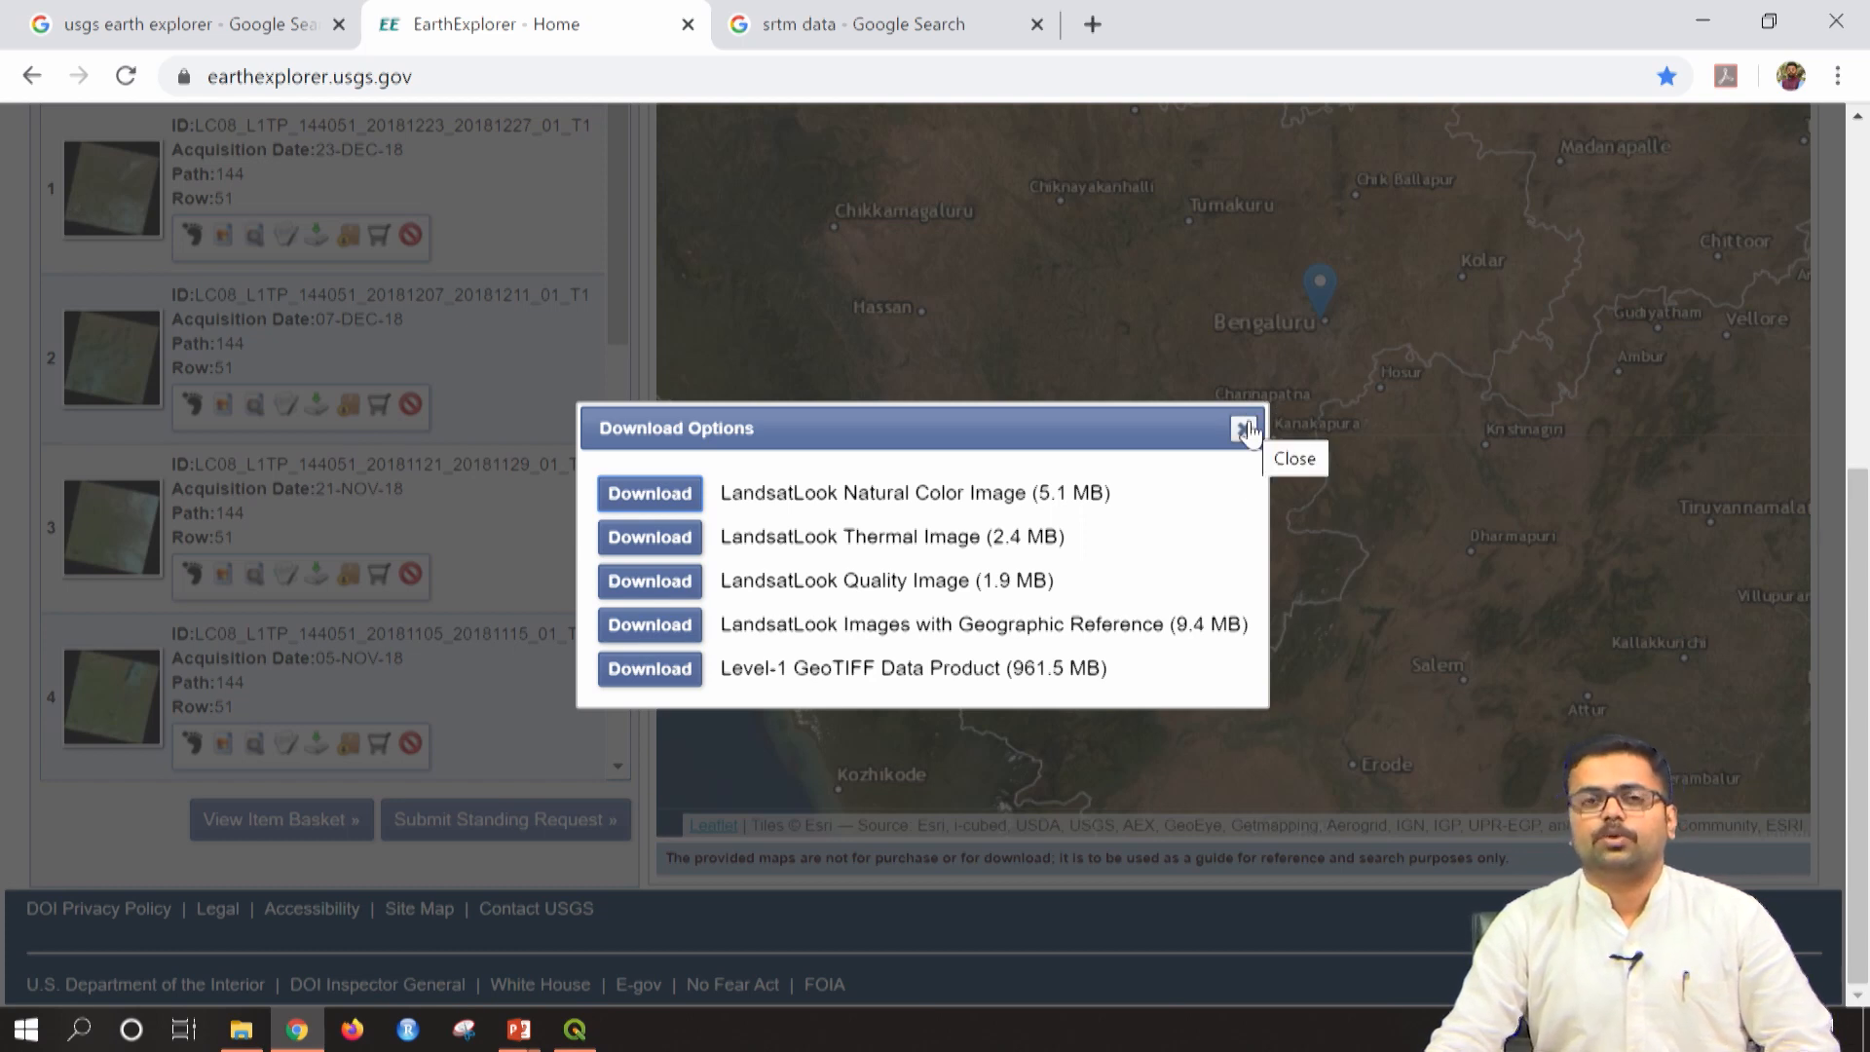
pyautogui.click(1245, 429)
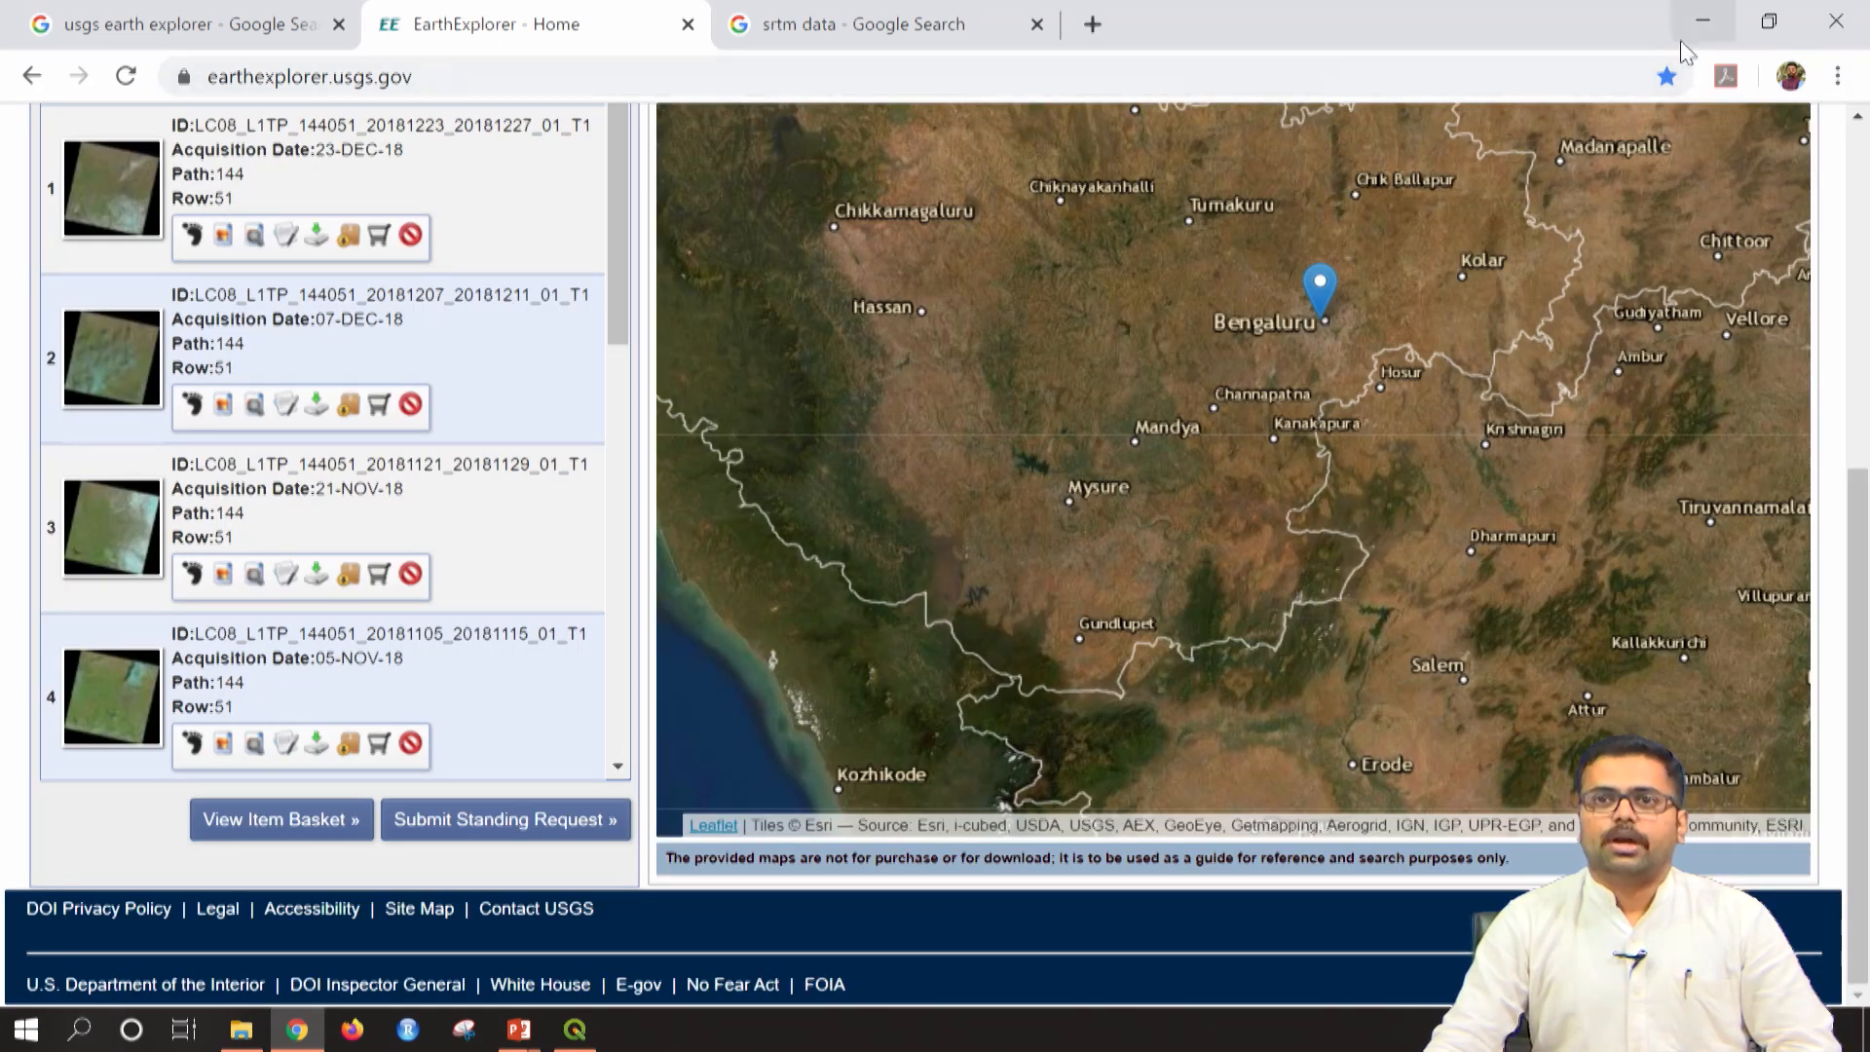
# Minimize the browser, switch to QGIS and start adding a raster layer to the untitled project
pyautogui.click(1727, 26)
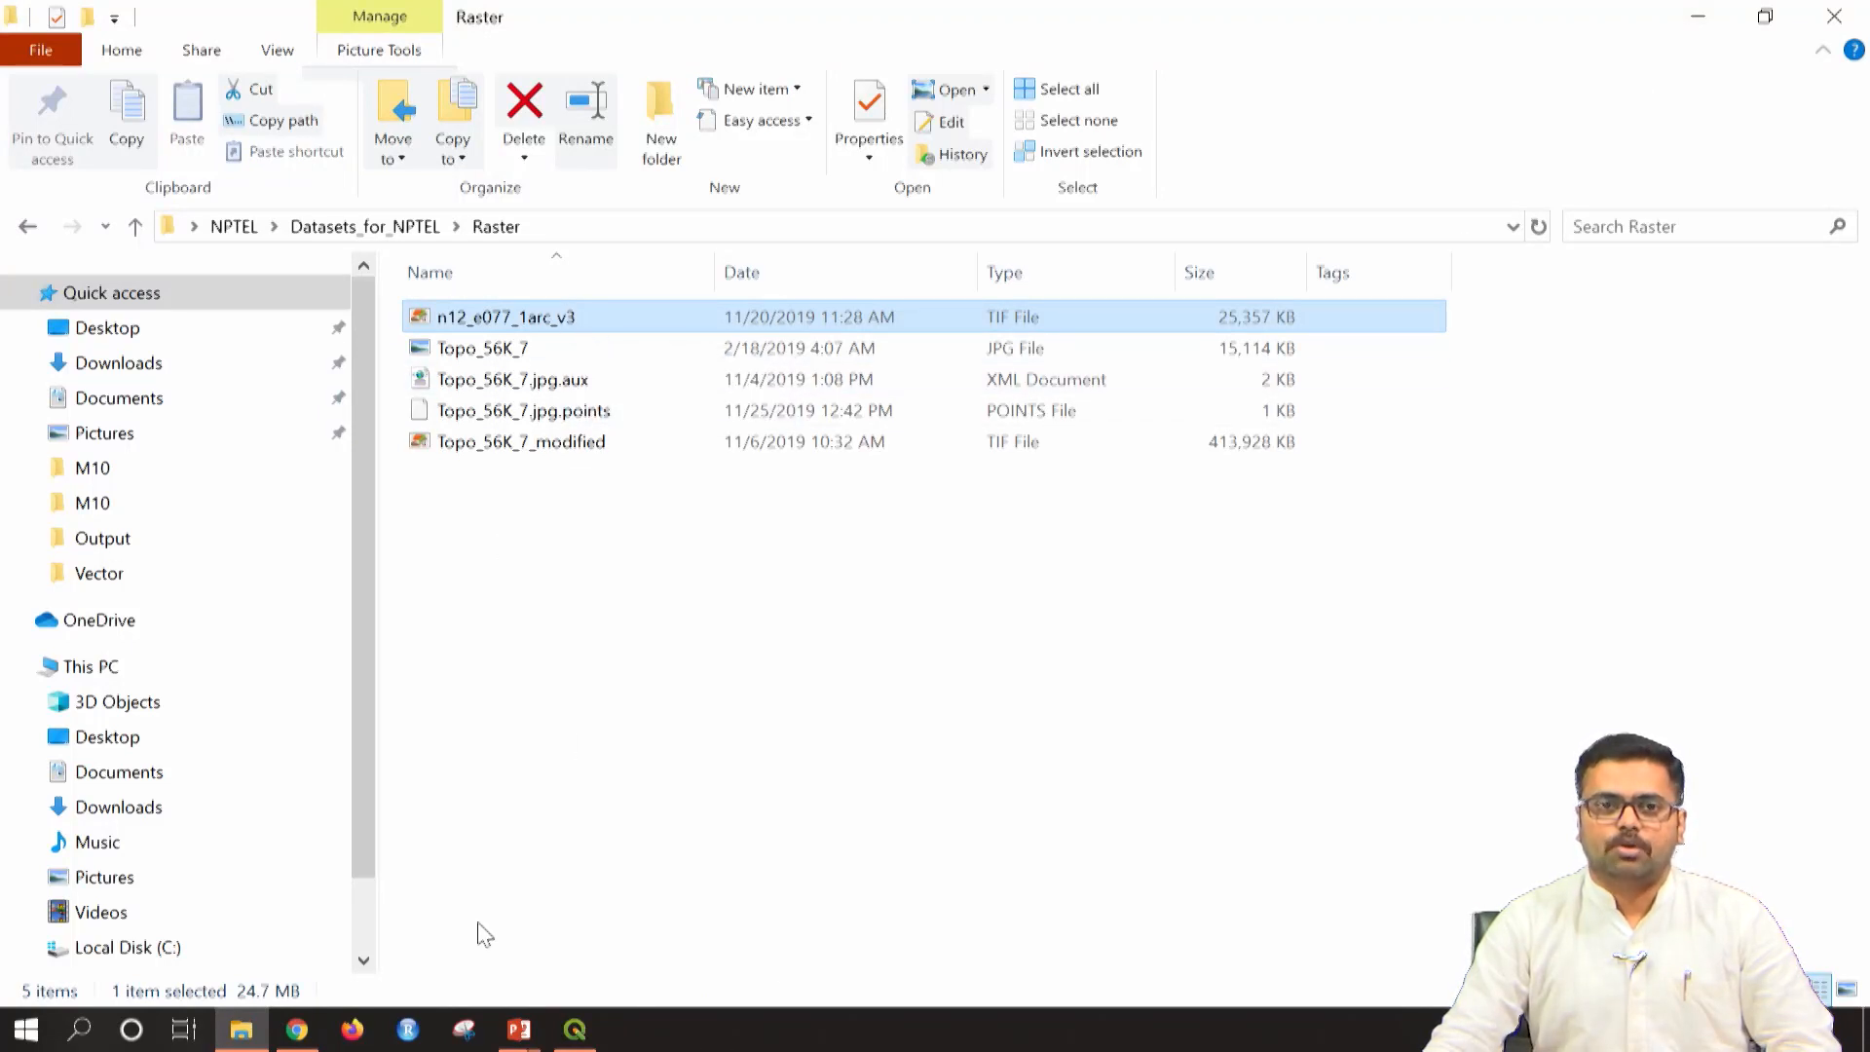
pyautogui.click(577, 1032)
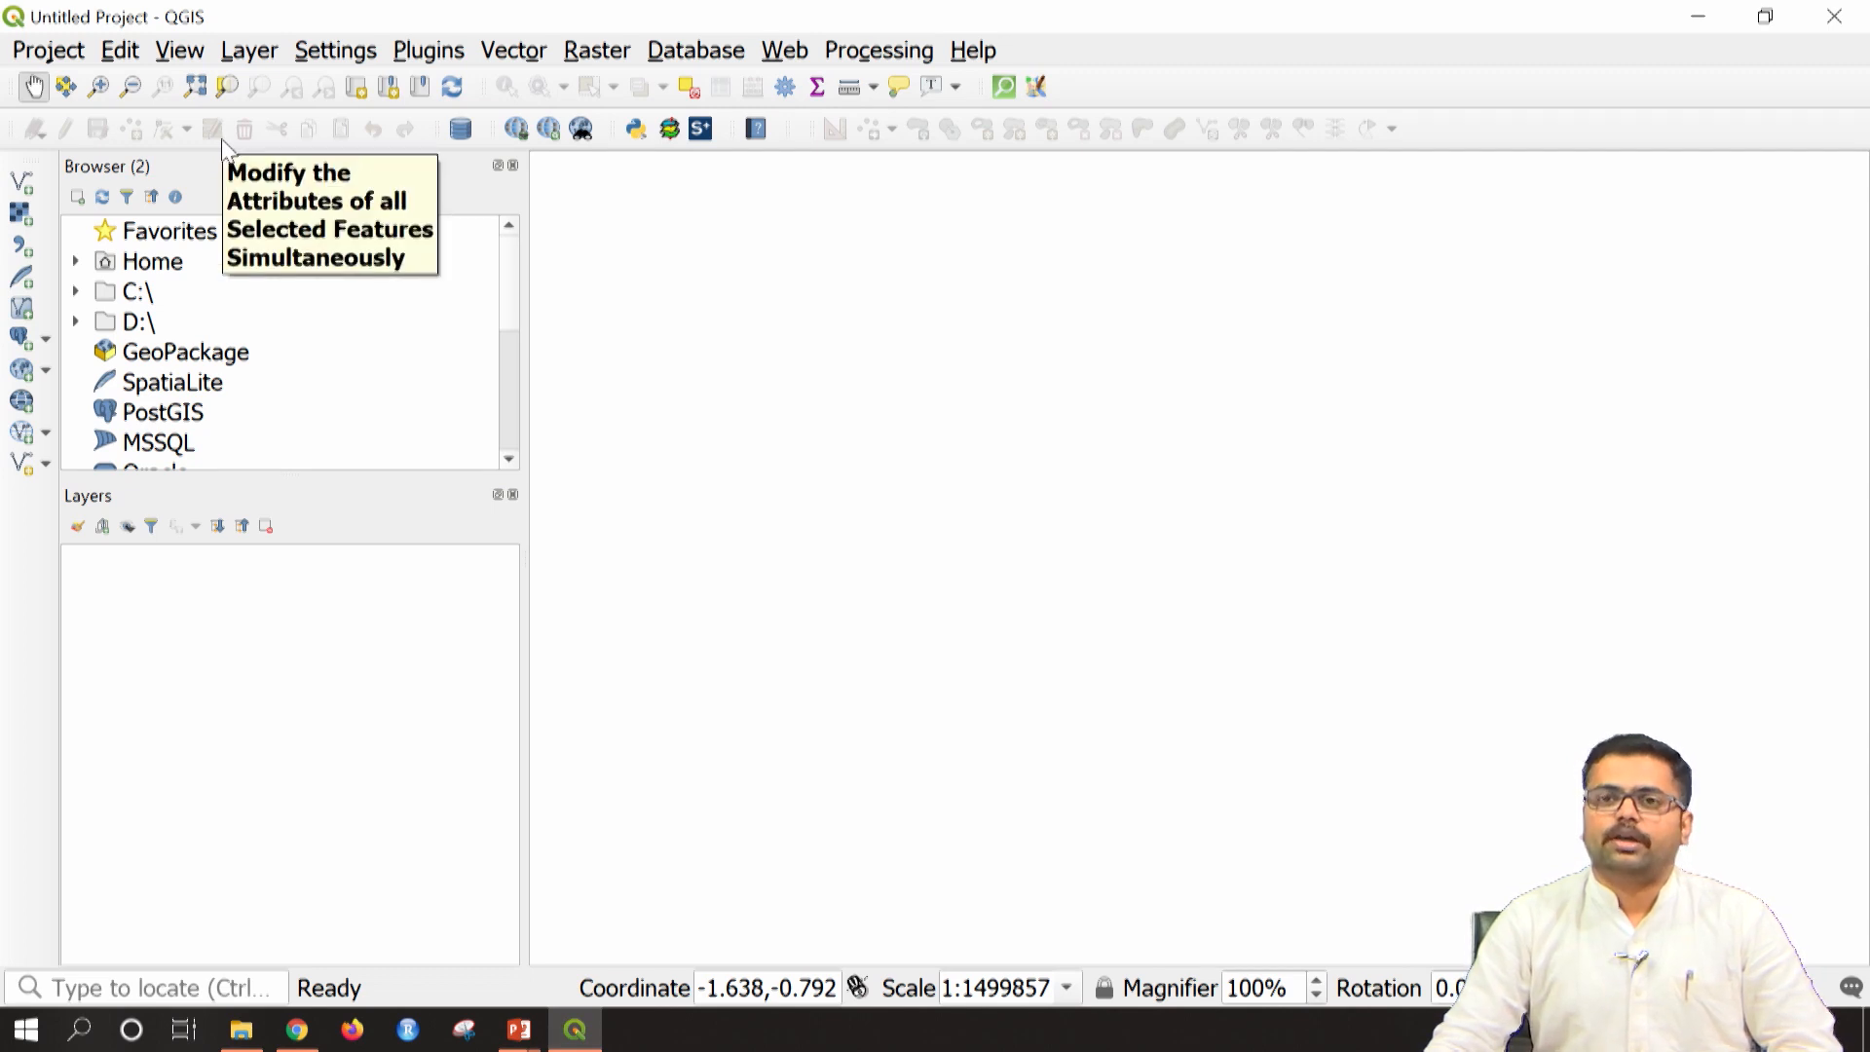
pyautogui.click(253, 57)
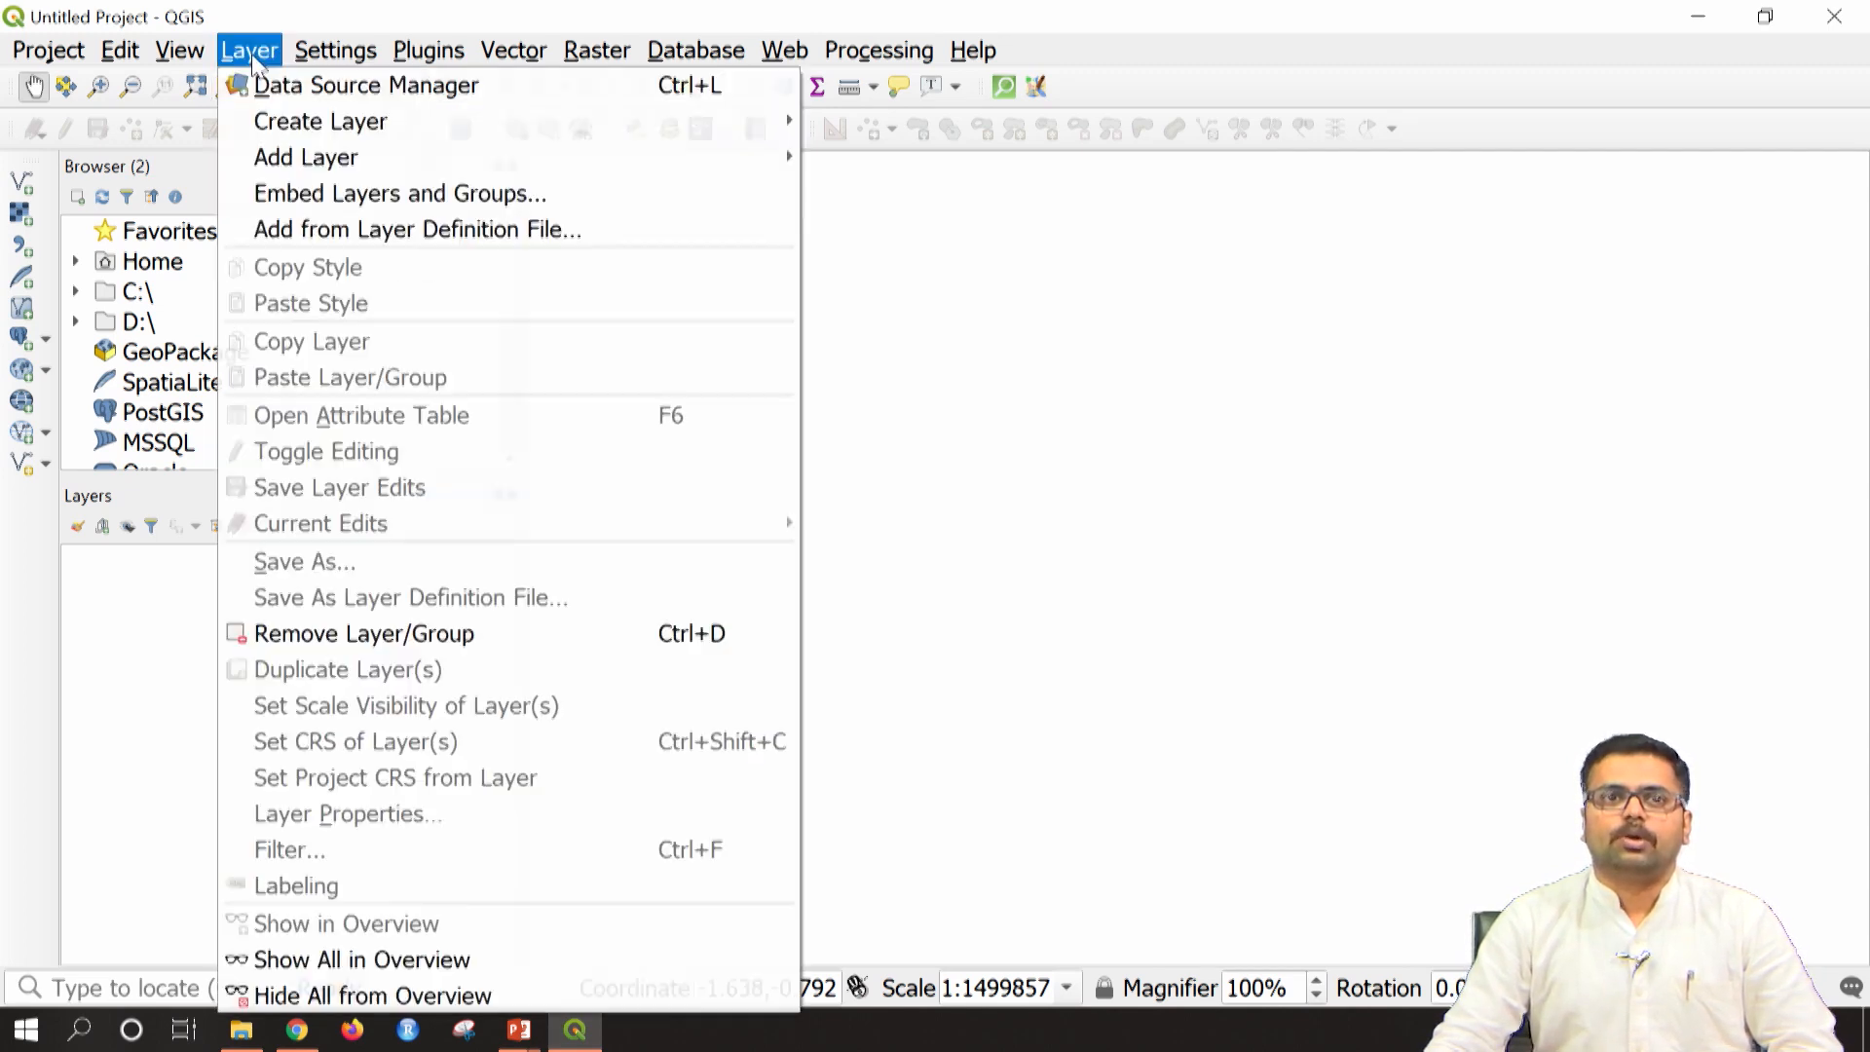
pyautogui.moveTo(329, 170)
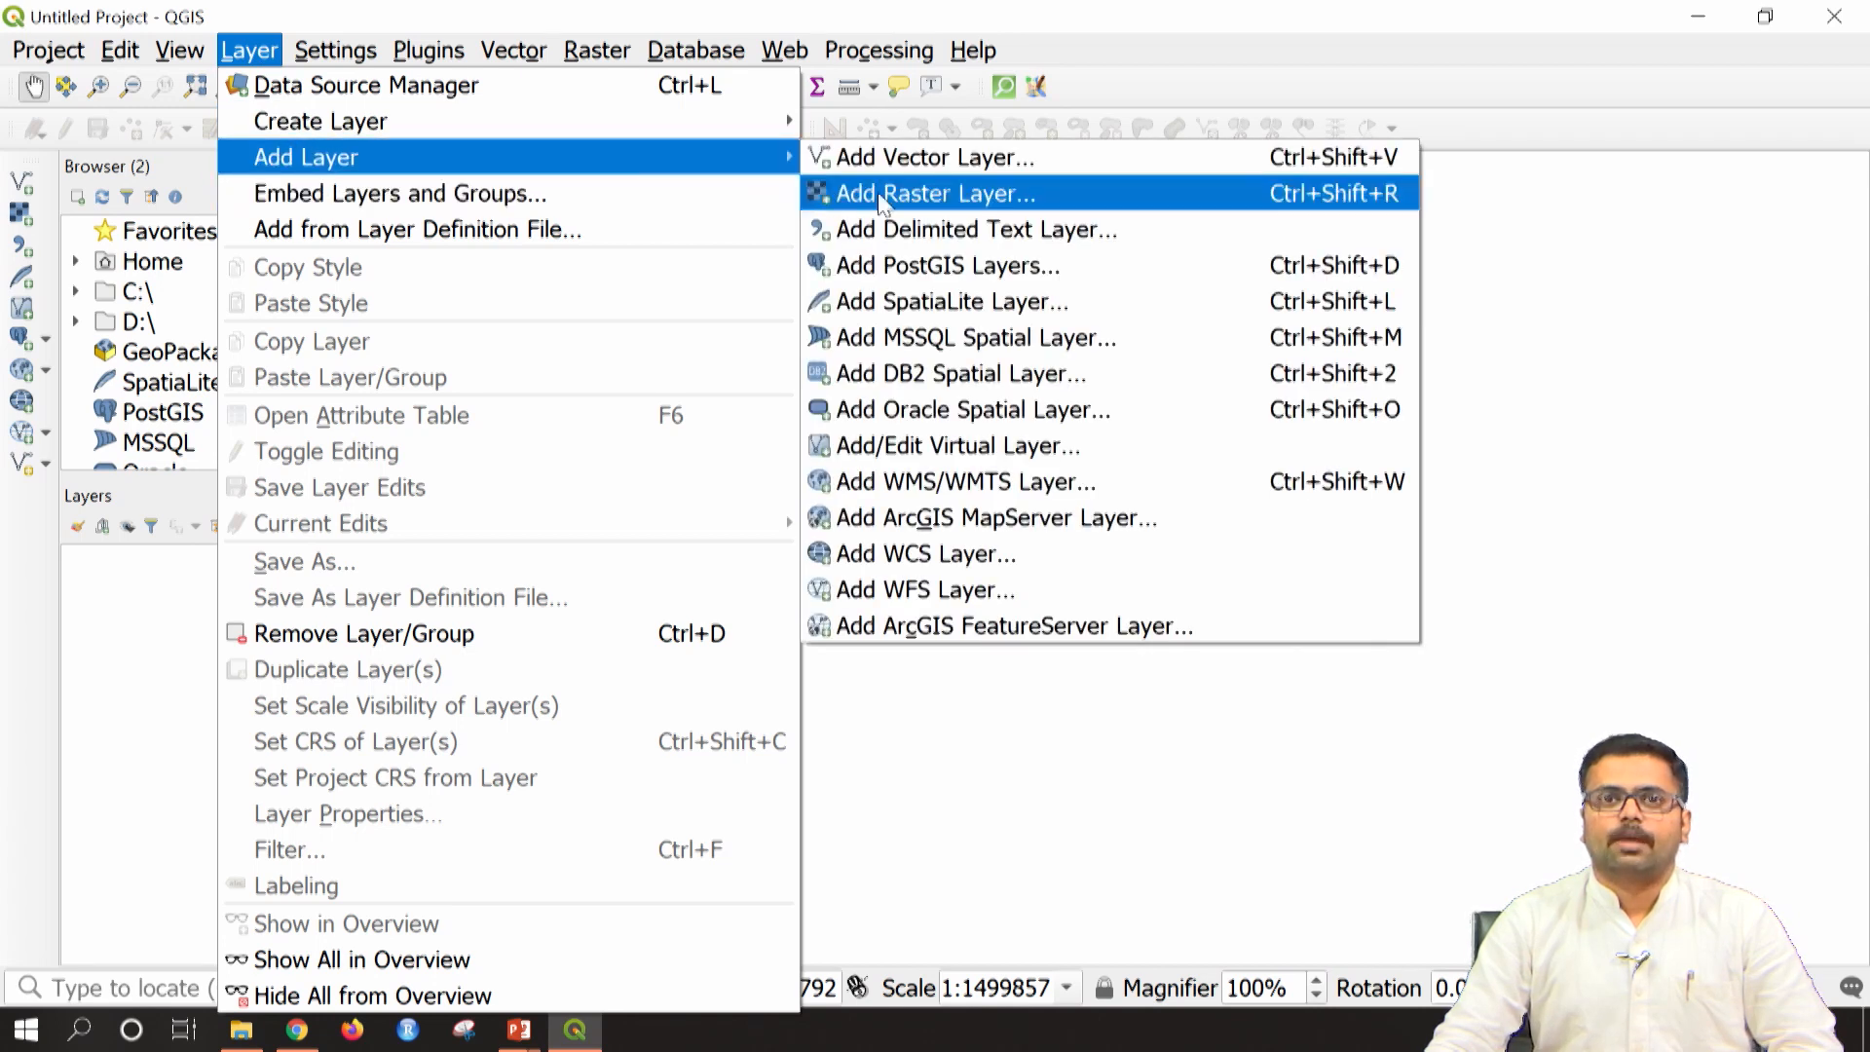
pyautogui.click(913, 200)
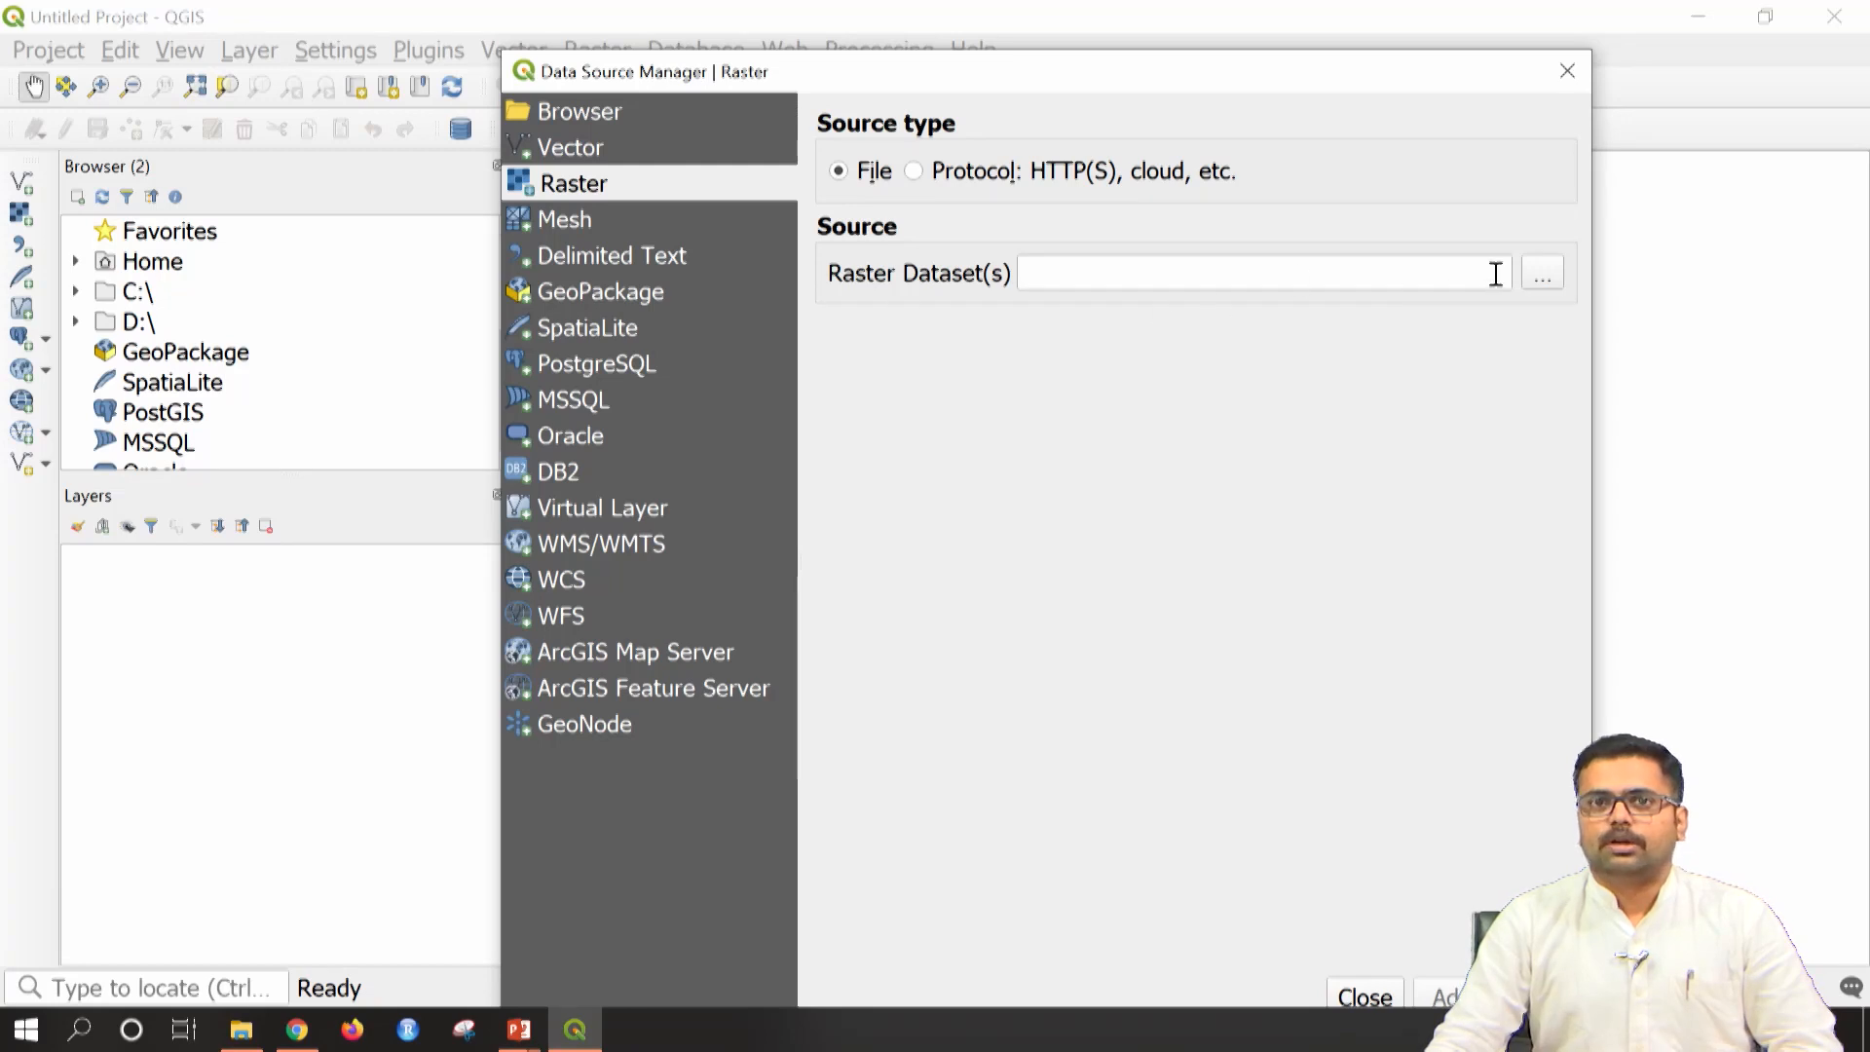
# Choose n12_e077_1arc_v3.tif from the Raster folder of Datasets_for_NPTEL as the raster dataset and add it to the project
pyautogui.click(1546, 274)
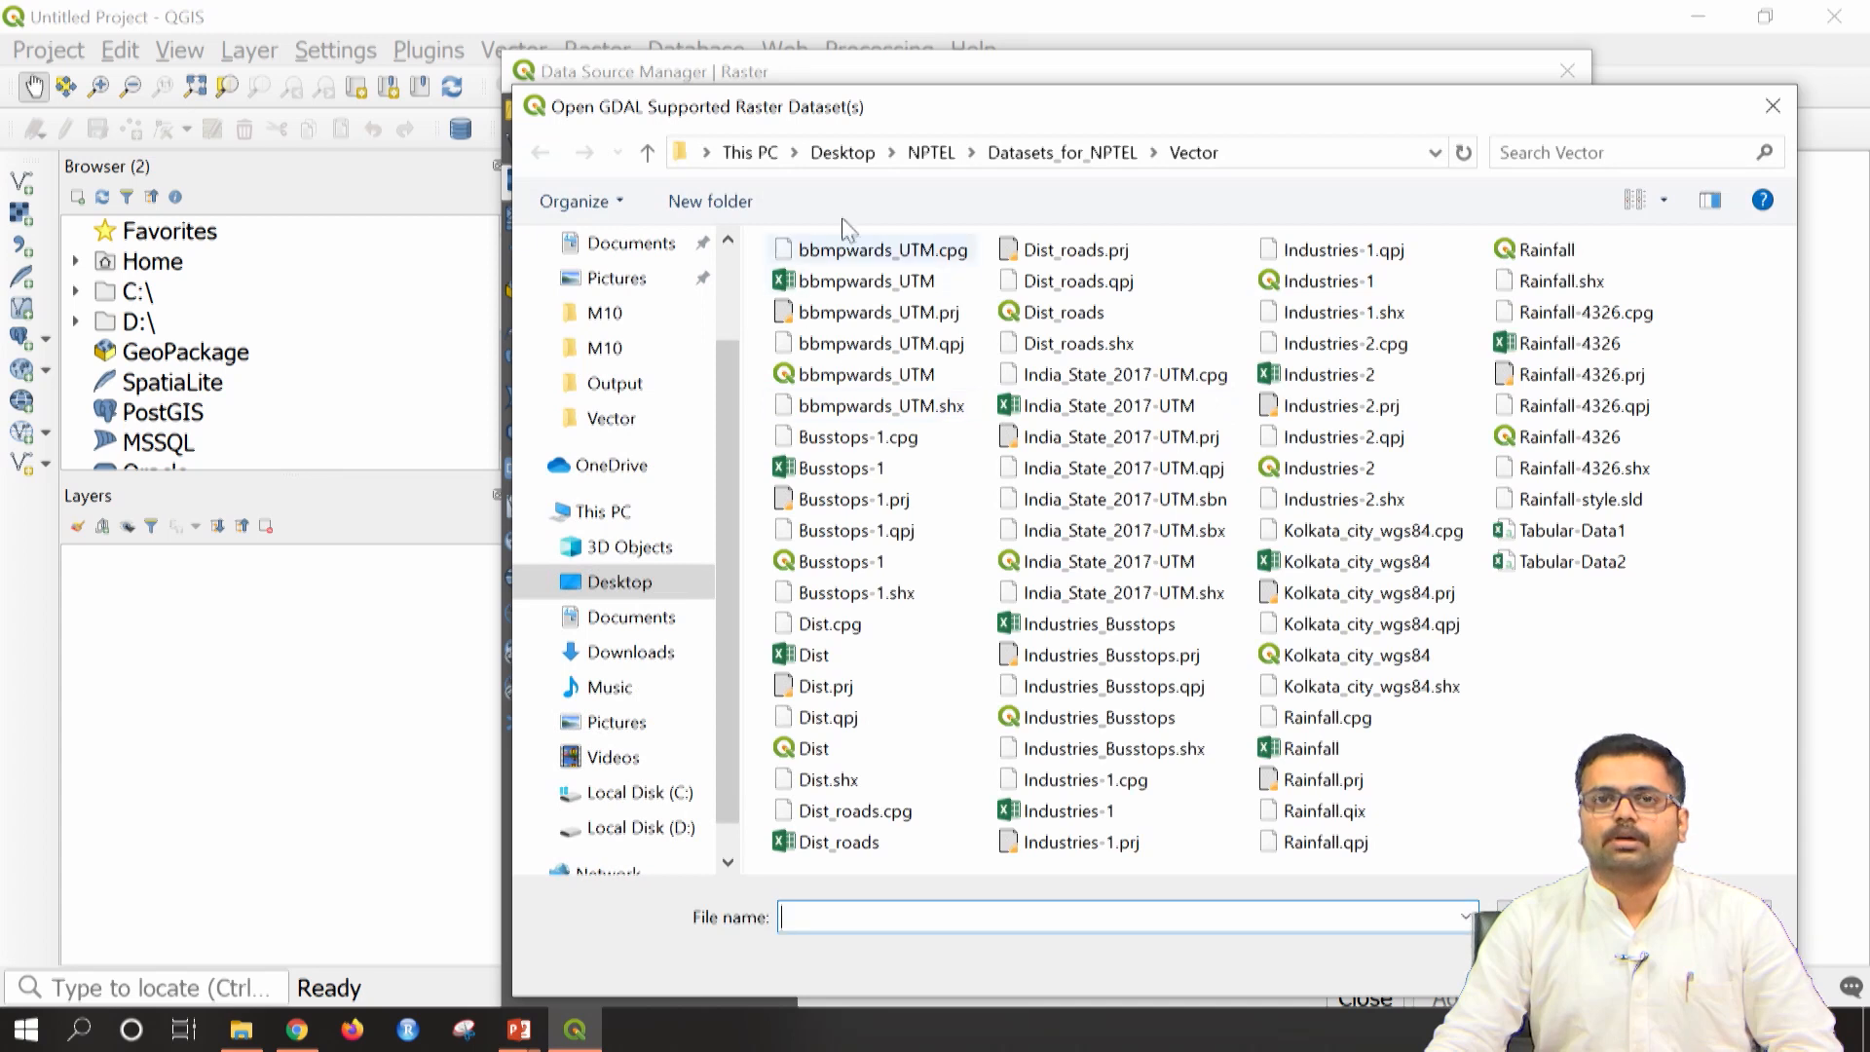
pyautogui.click(943, 154)
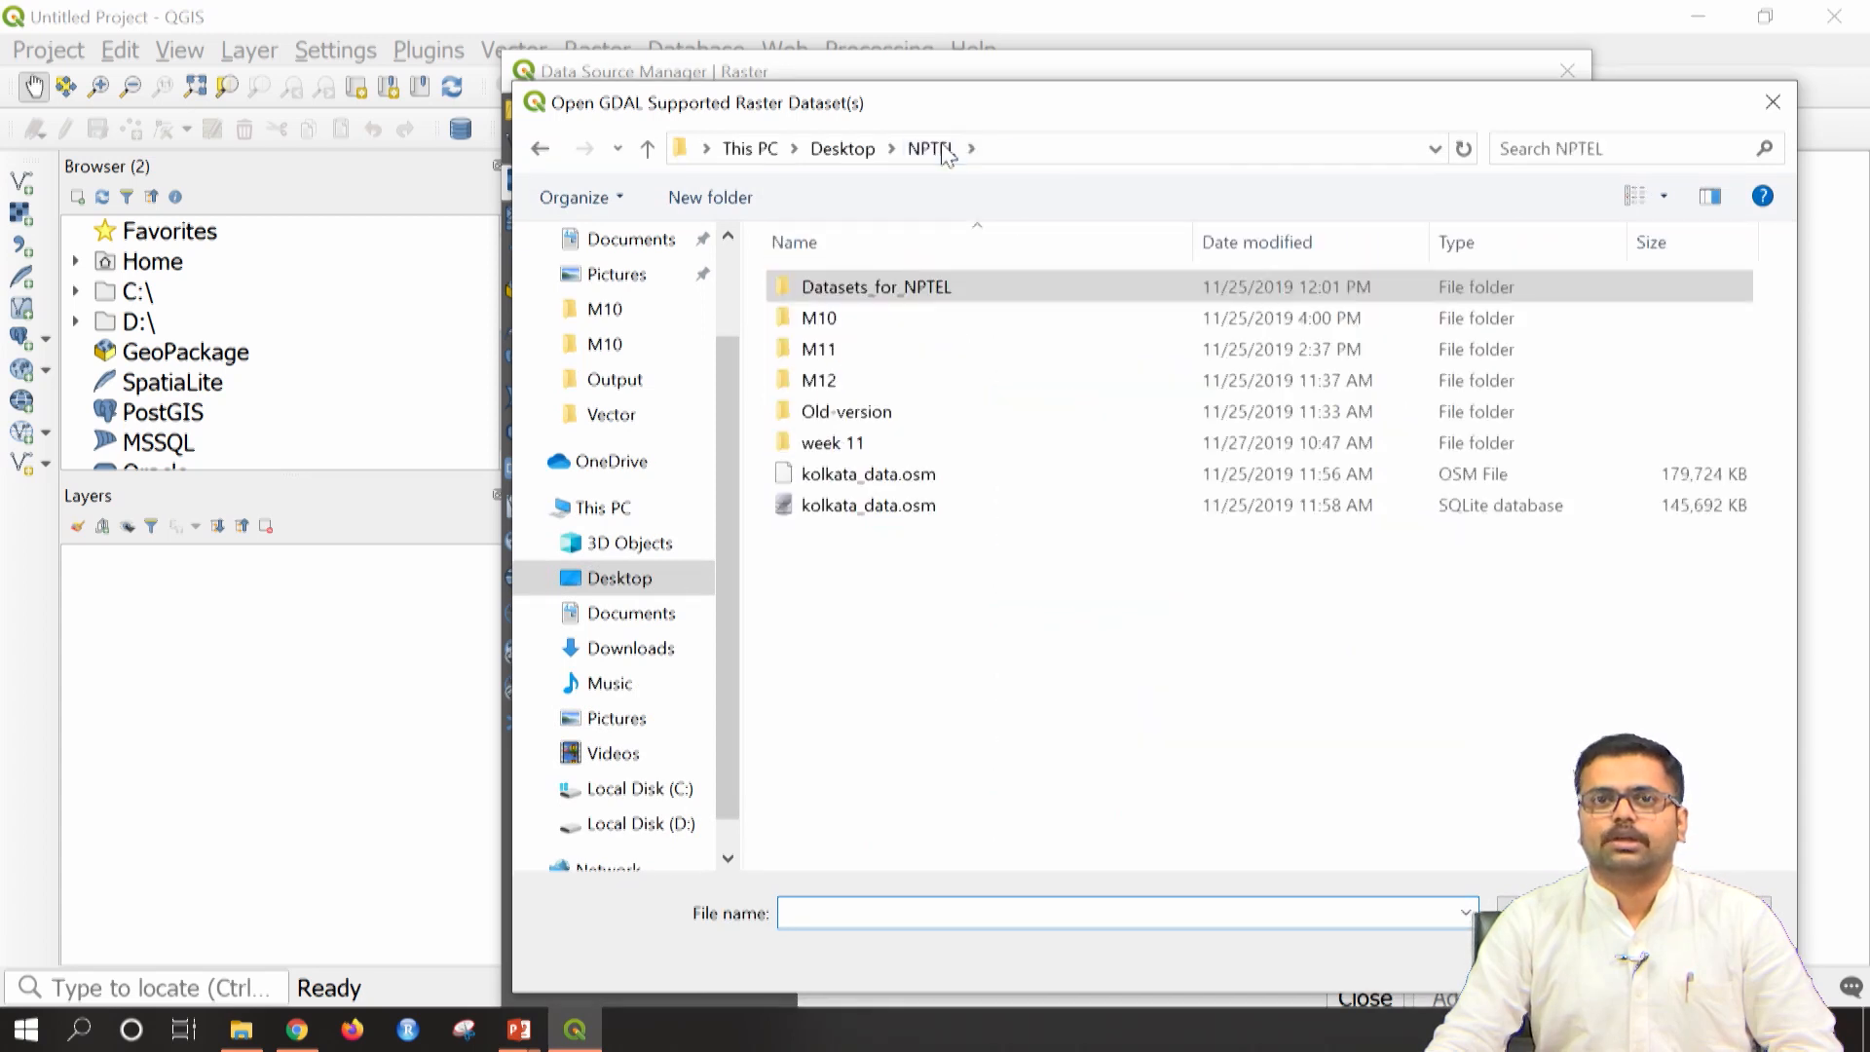
pyautogui.doubleClick(888, 285)
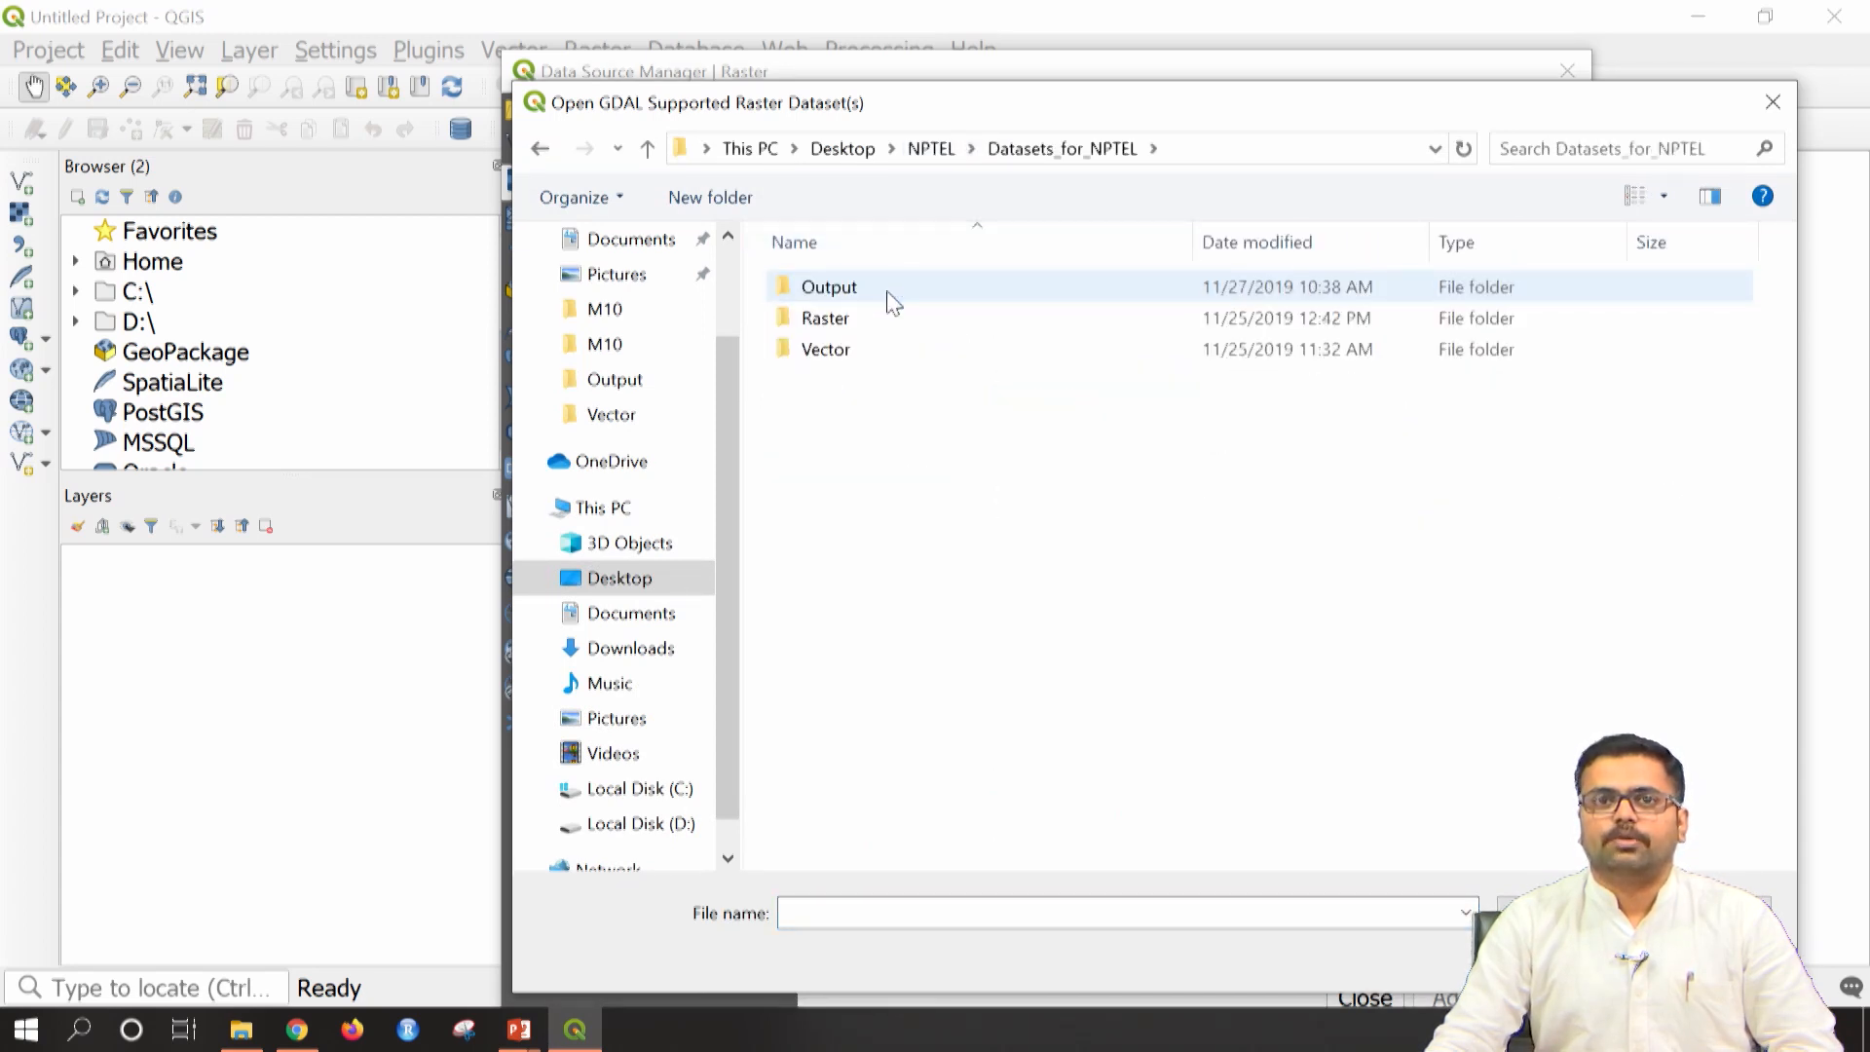
pyautogui.doubleClick(857, 322)
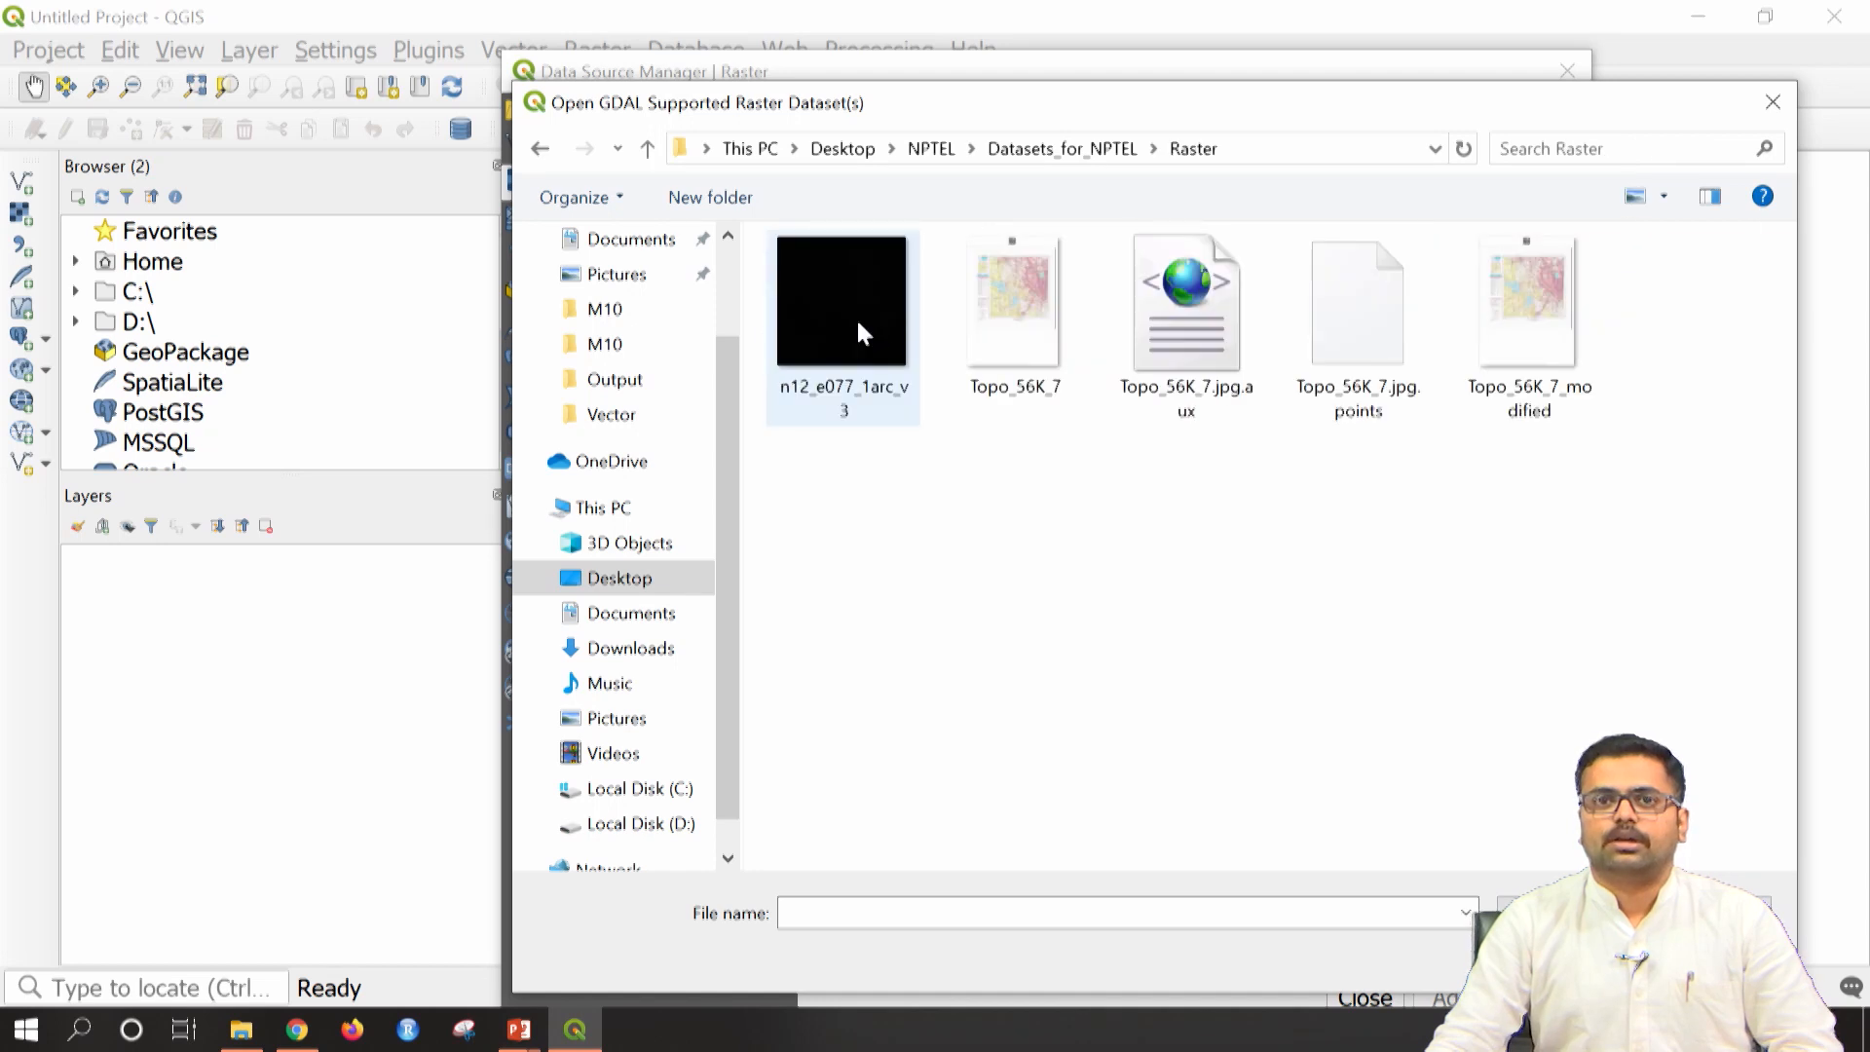
pyautogui.click(863, 374)
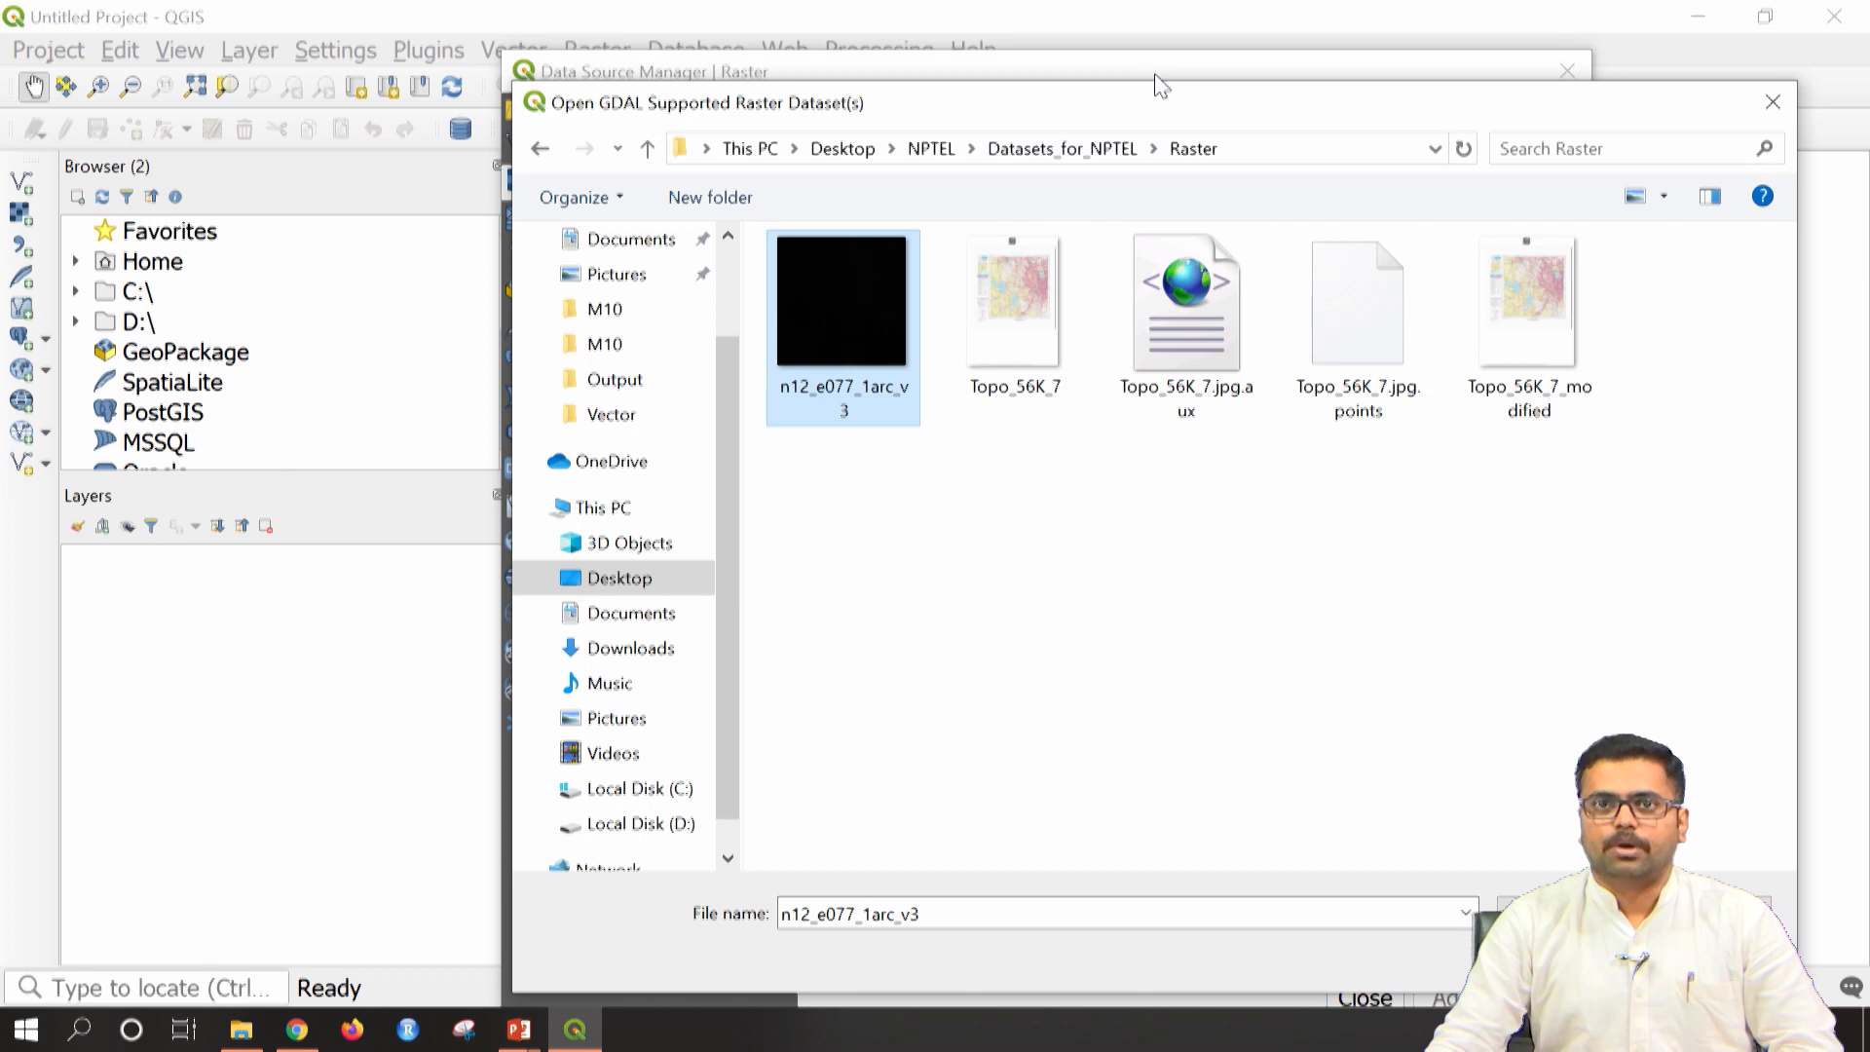
pyautogui.moveTo(1156, 105); pyautogui.dragTo(927, 73)
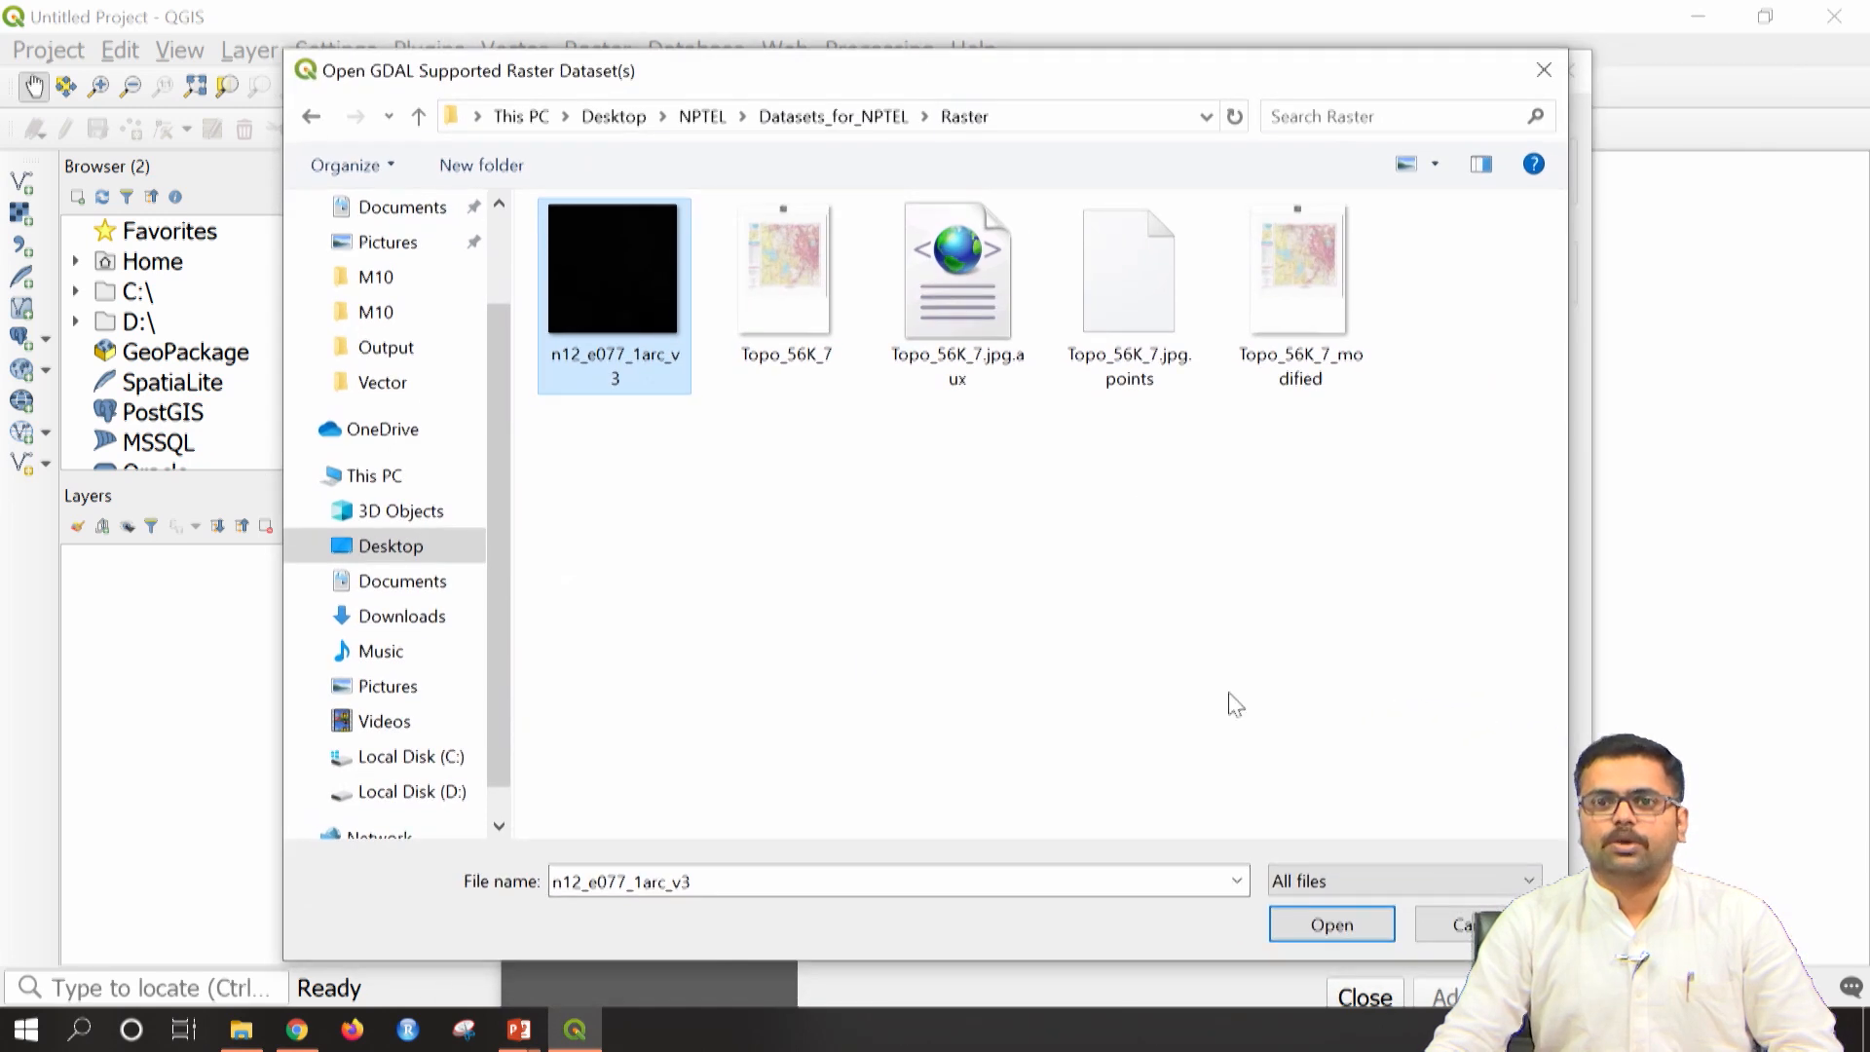
pyautogui.click(1372, 933)
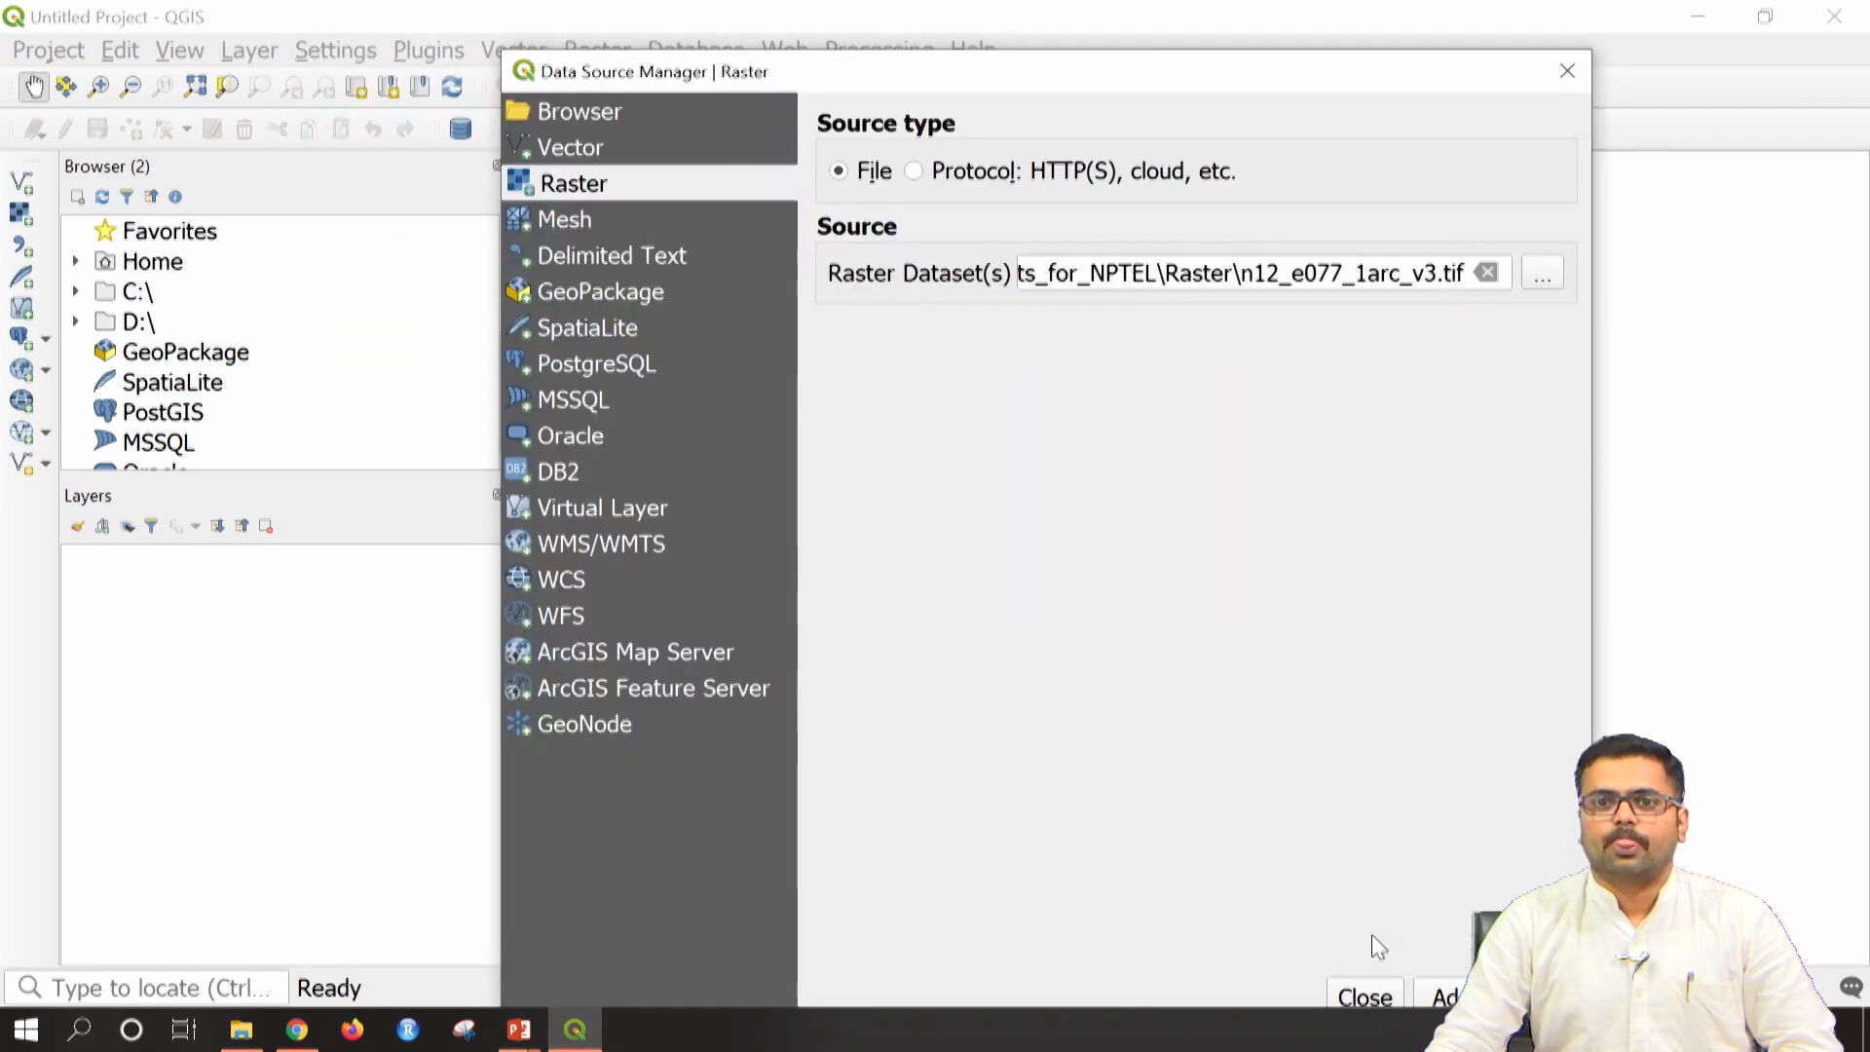
pyautogui.click(1442, 996)
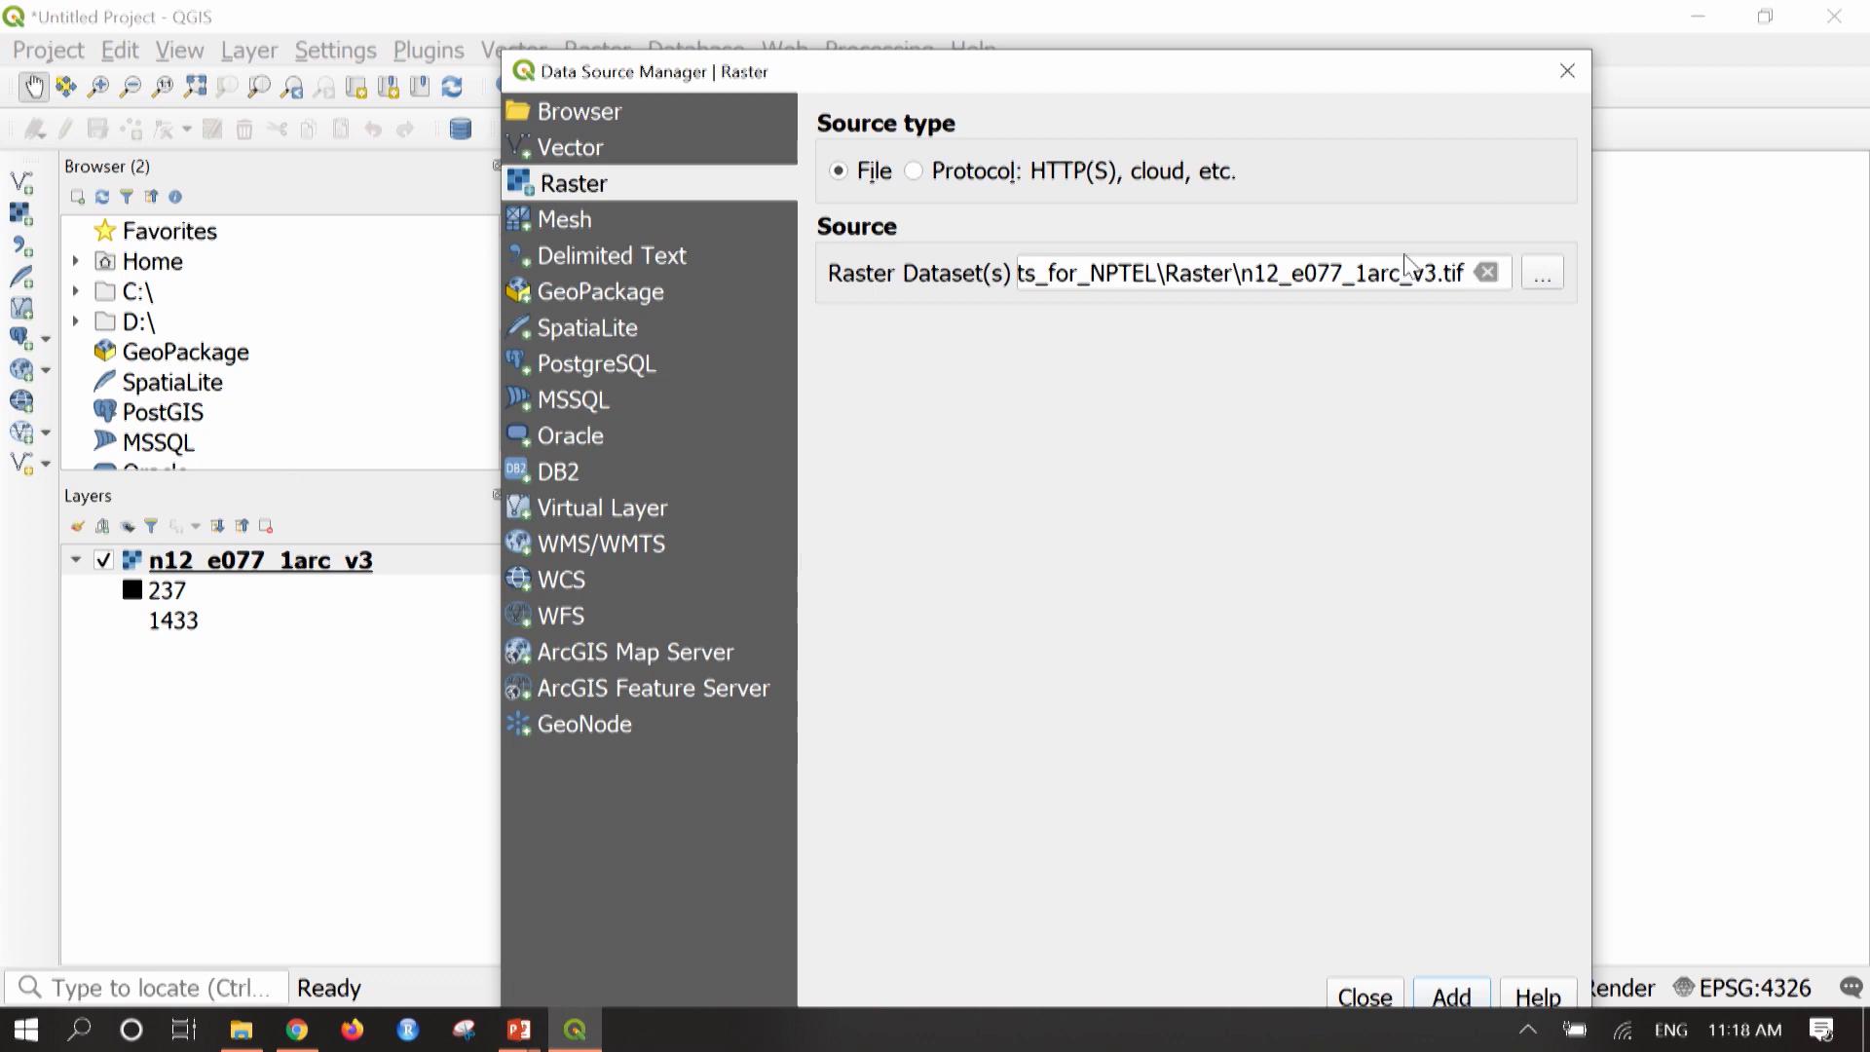
# Close the raster source dialog and review the provider information of the n12_e077_1arc_v3 layer, including its CRS and extent
pyautogui.click(1570, 68)
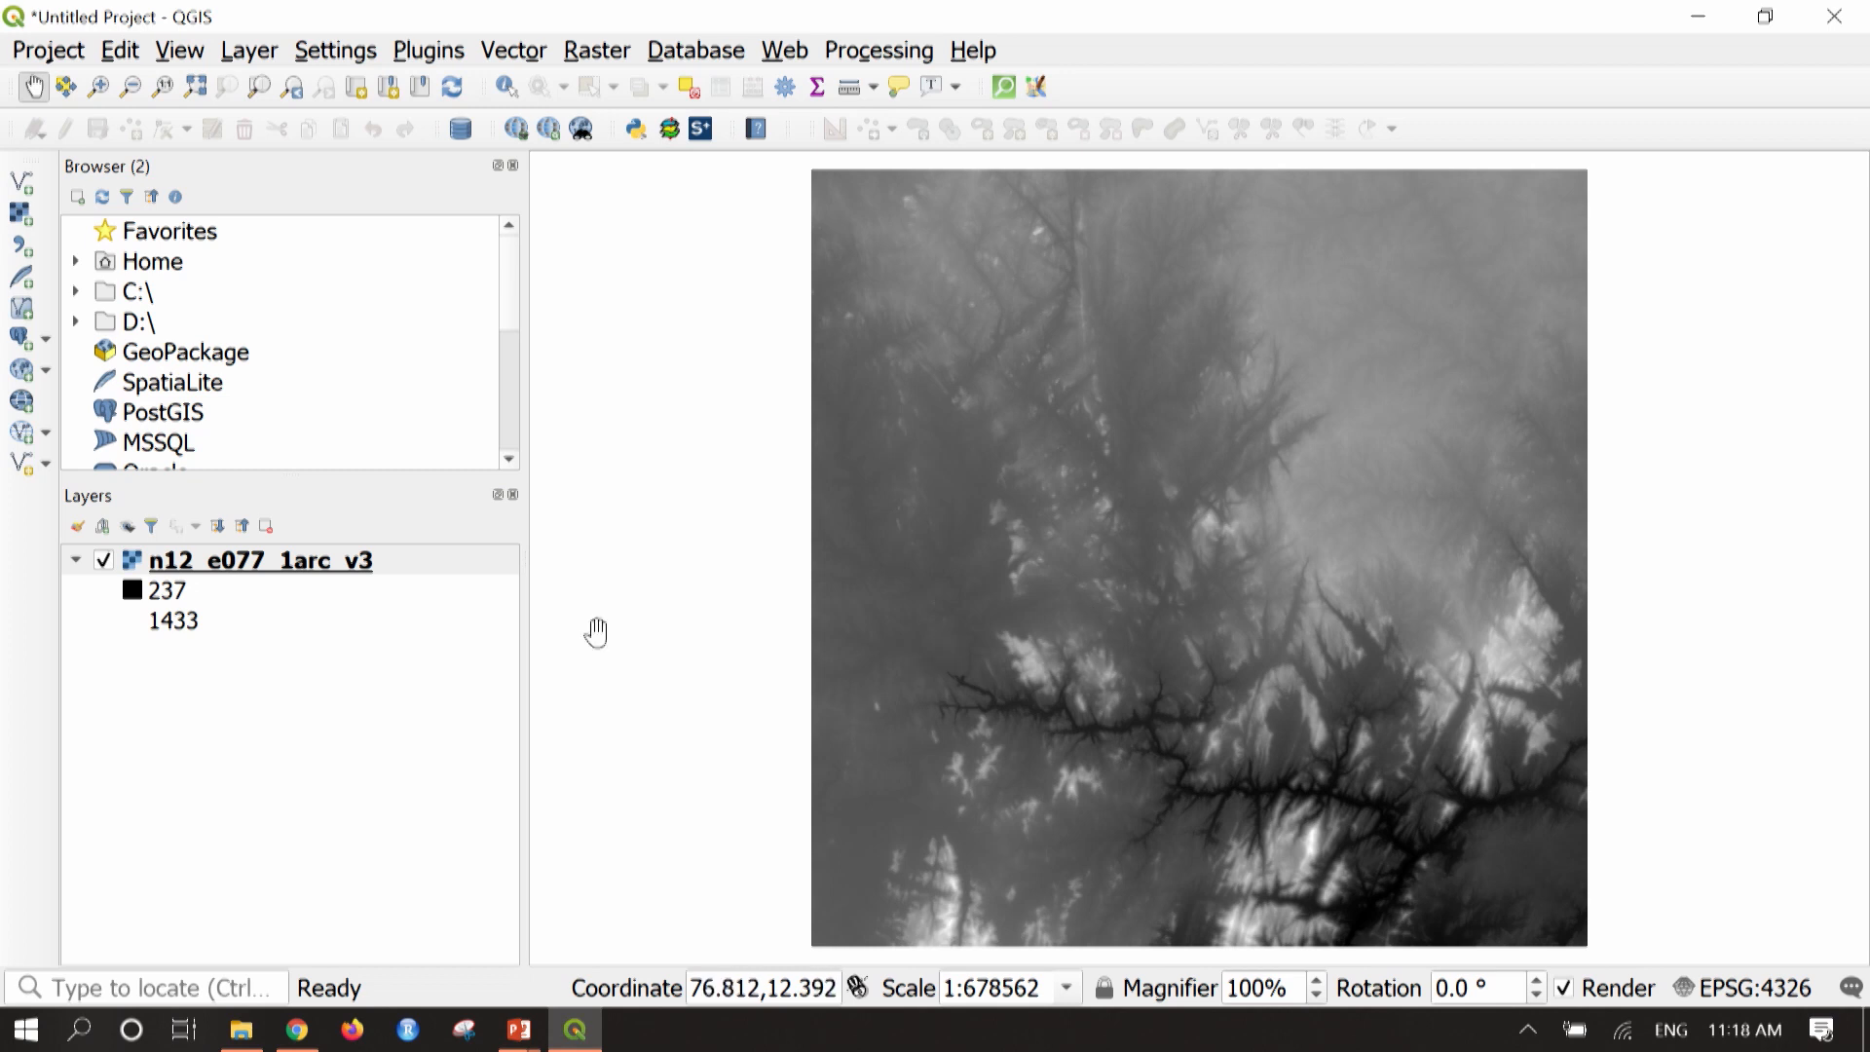
pyautogui.click(430, 565)
pyautogui.rightClick(426, 561)
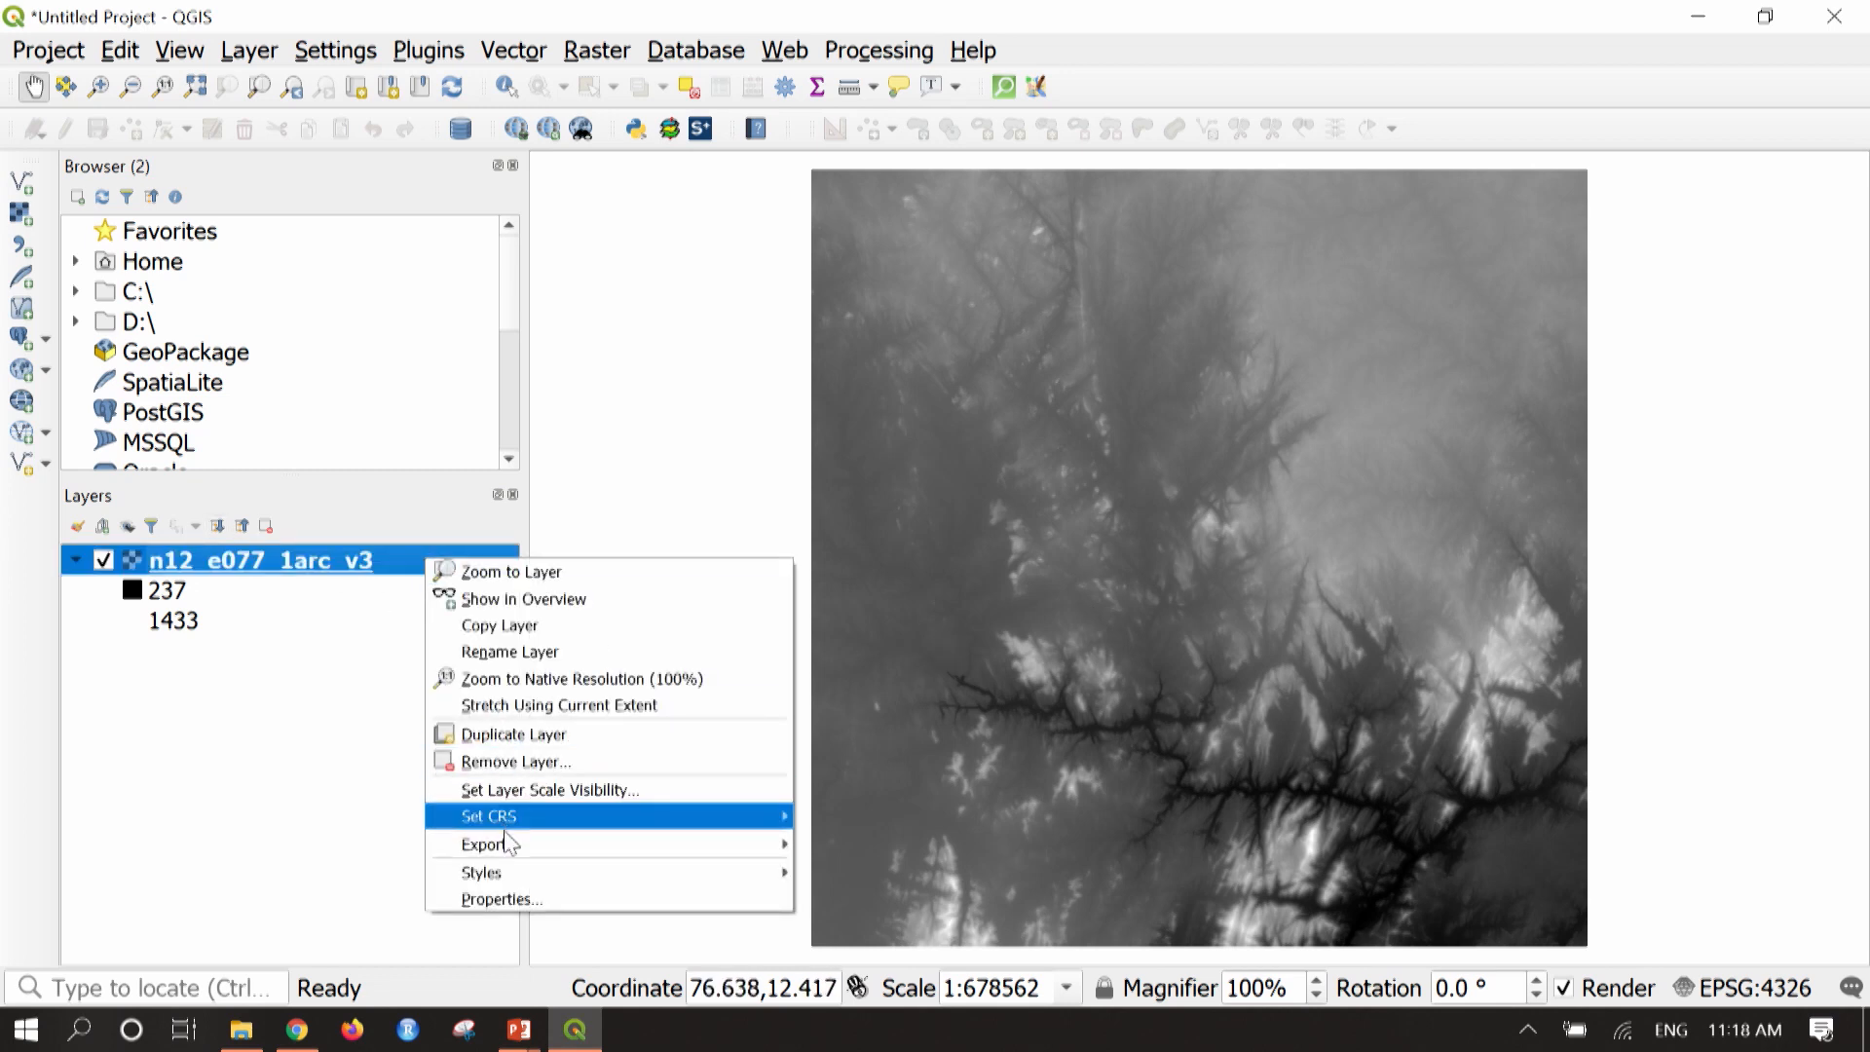
pyautogui.click(518, 899)
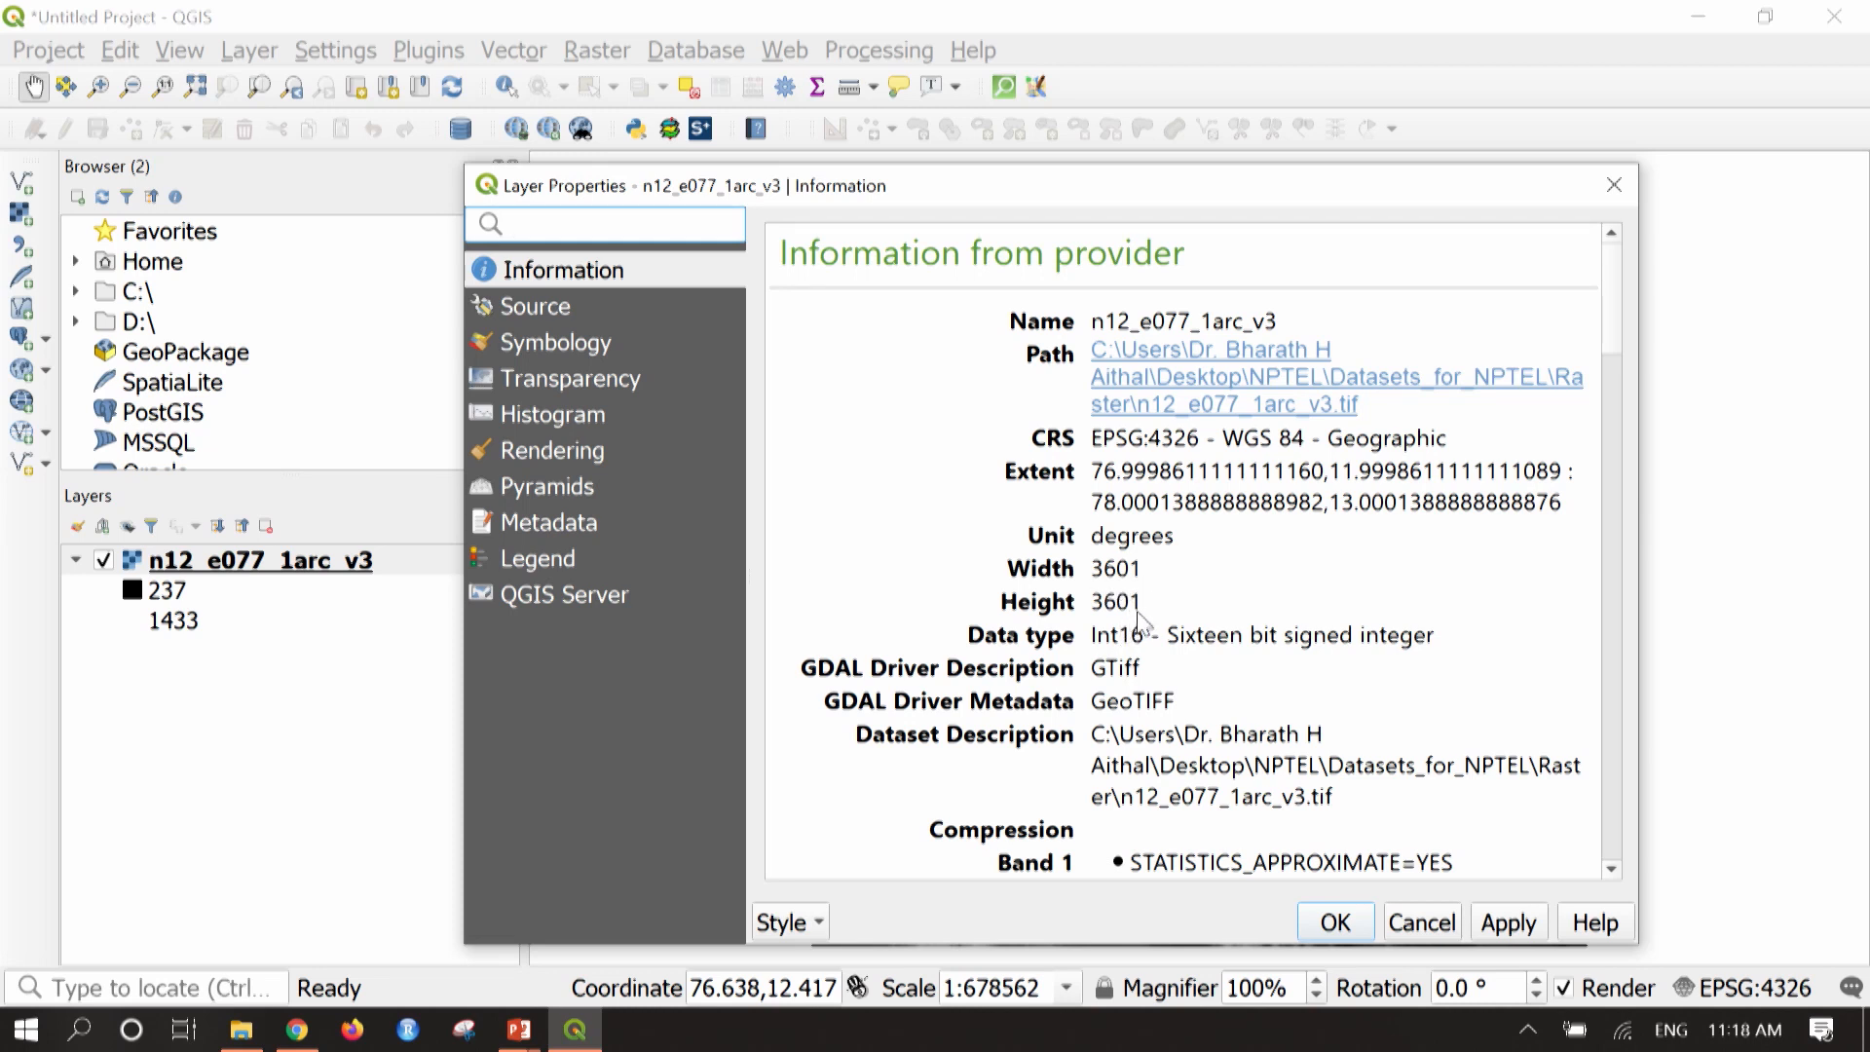
pyautogui.scroll(-1, 1205, 704)
pyautogui.scroll(-3, 1215, 714)
pyautogui.scroll(4, 1227, 718)
pyautogui.click(1610, 185)
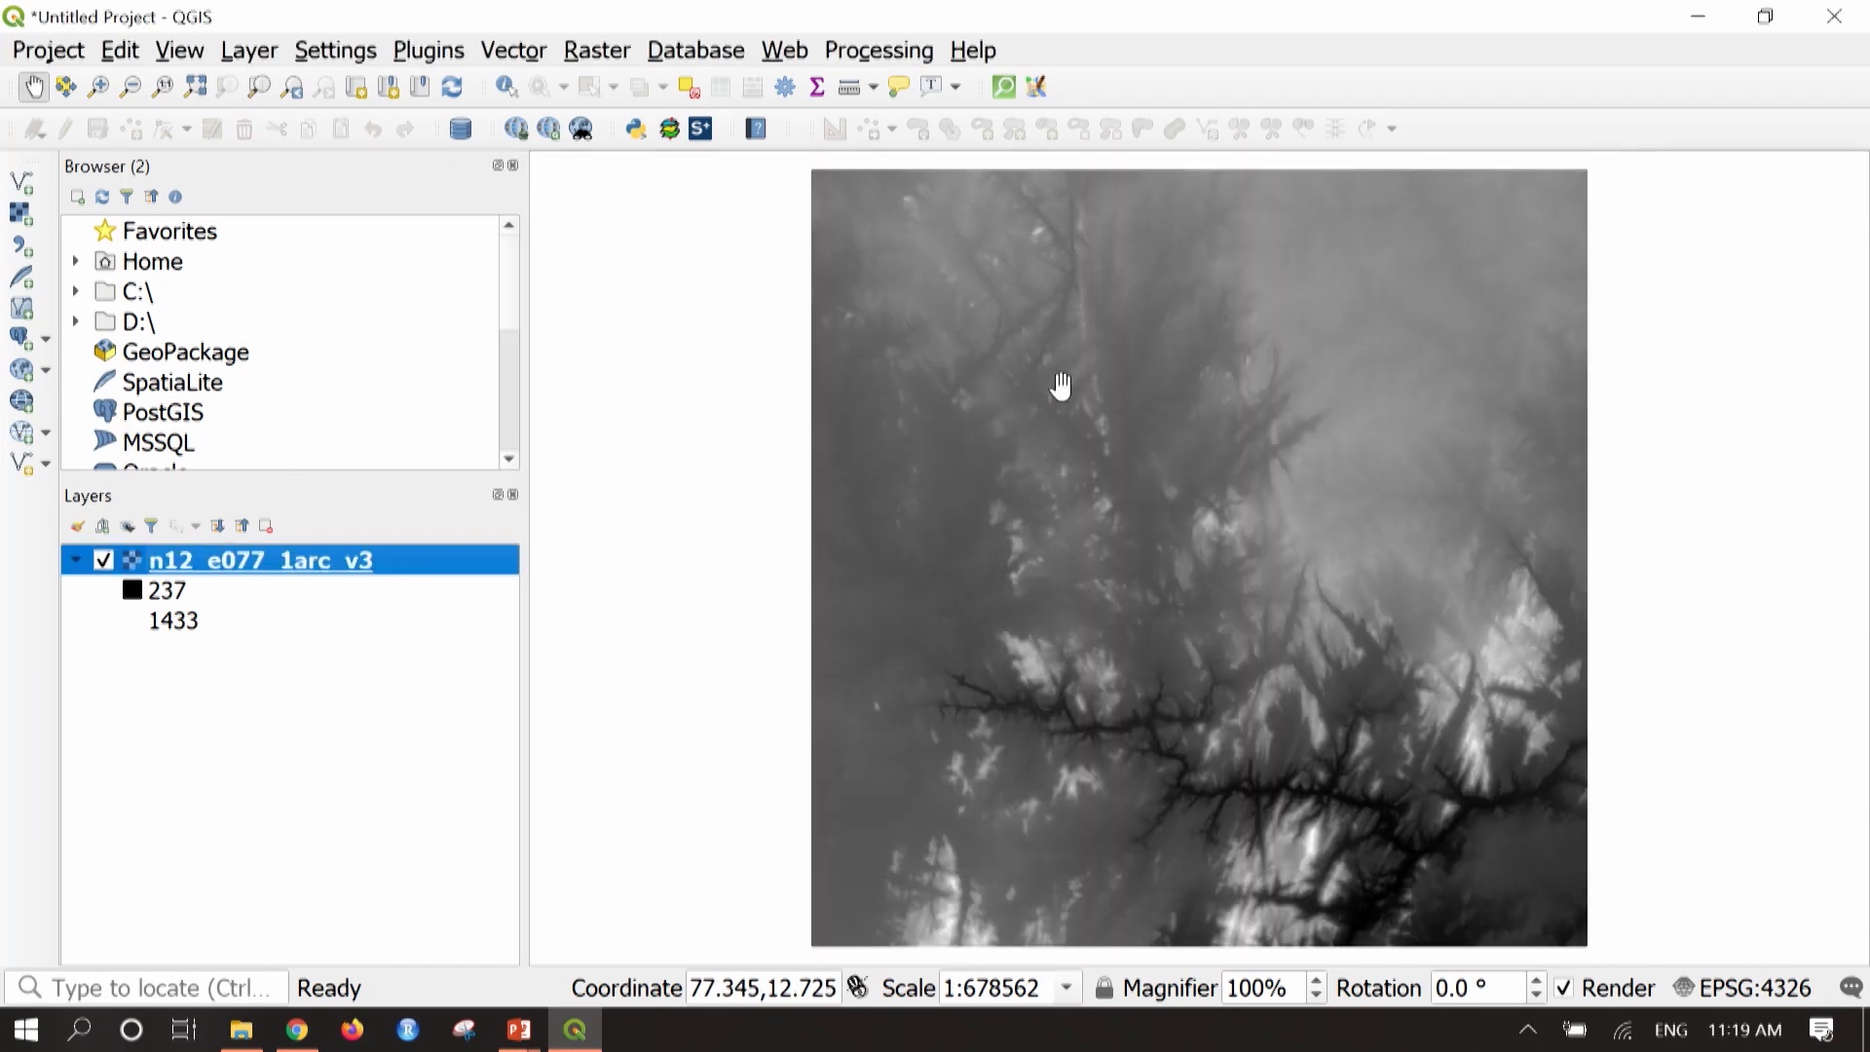
# Start exporting the n12_e077_1arc_v3 layer as a raw-data GeoTIFF and browse to the Output folder of Datasets_for_NPTEL
pyautogui.rightClick(450, 569)
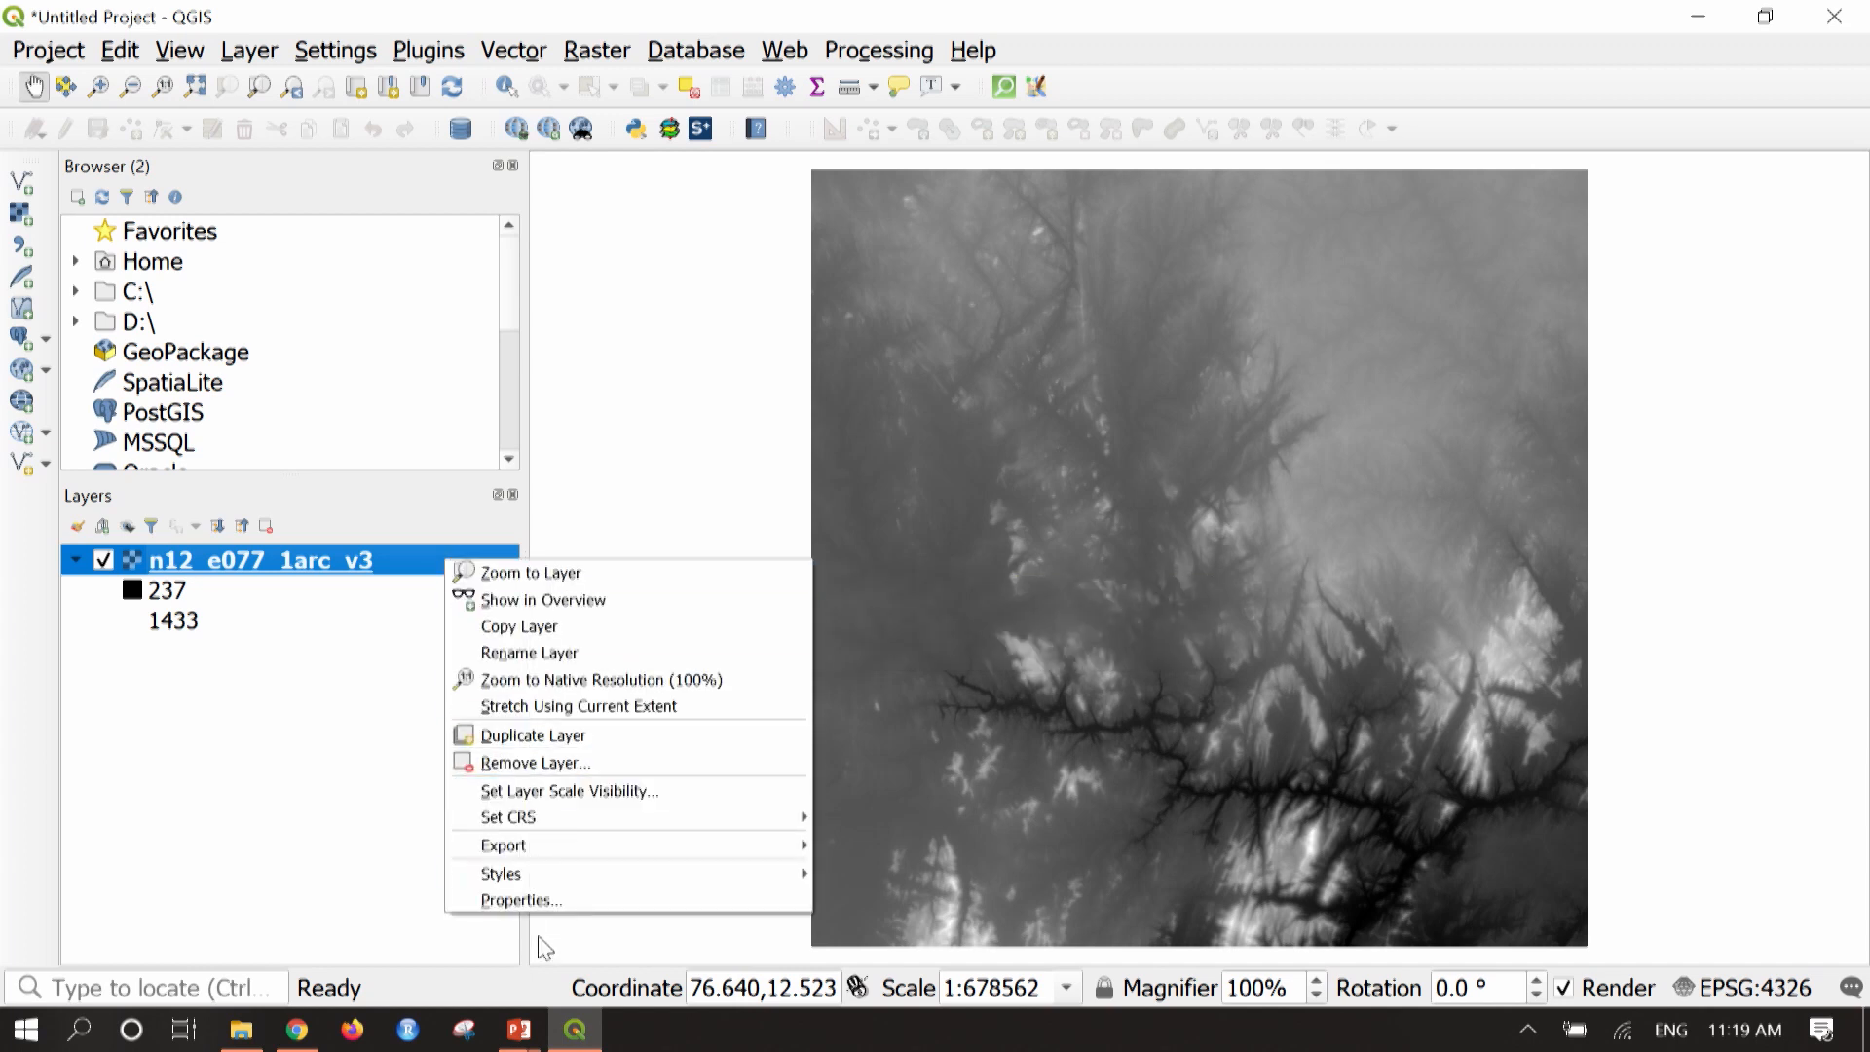
pyautogui.moveTo(564, 855)
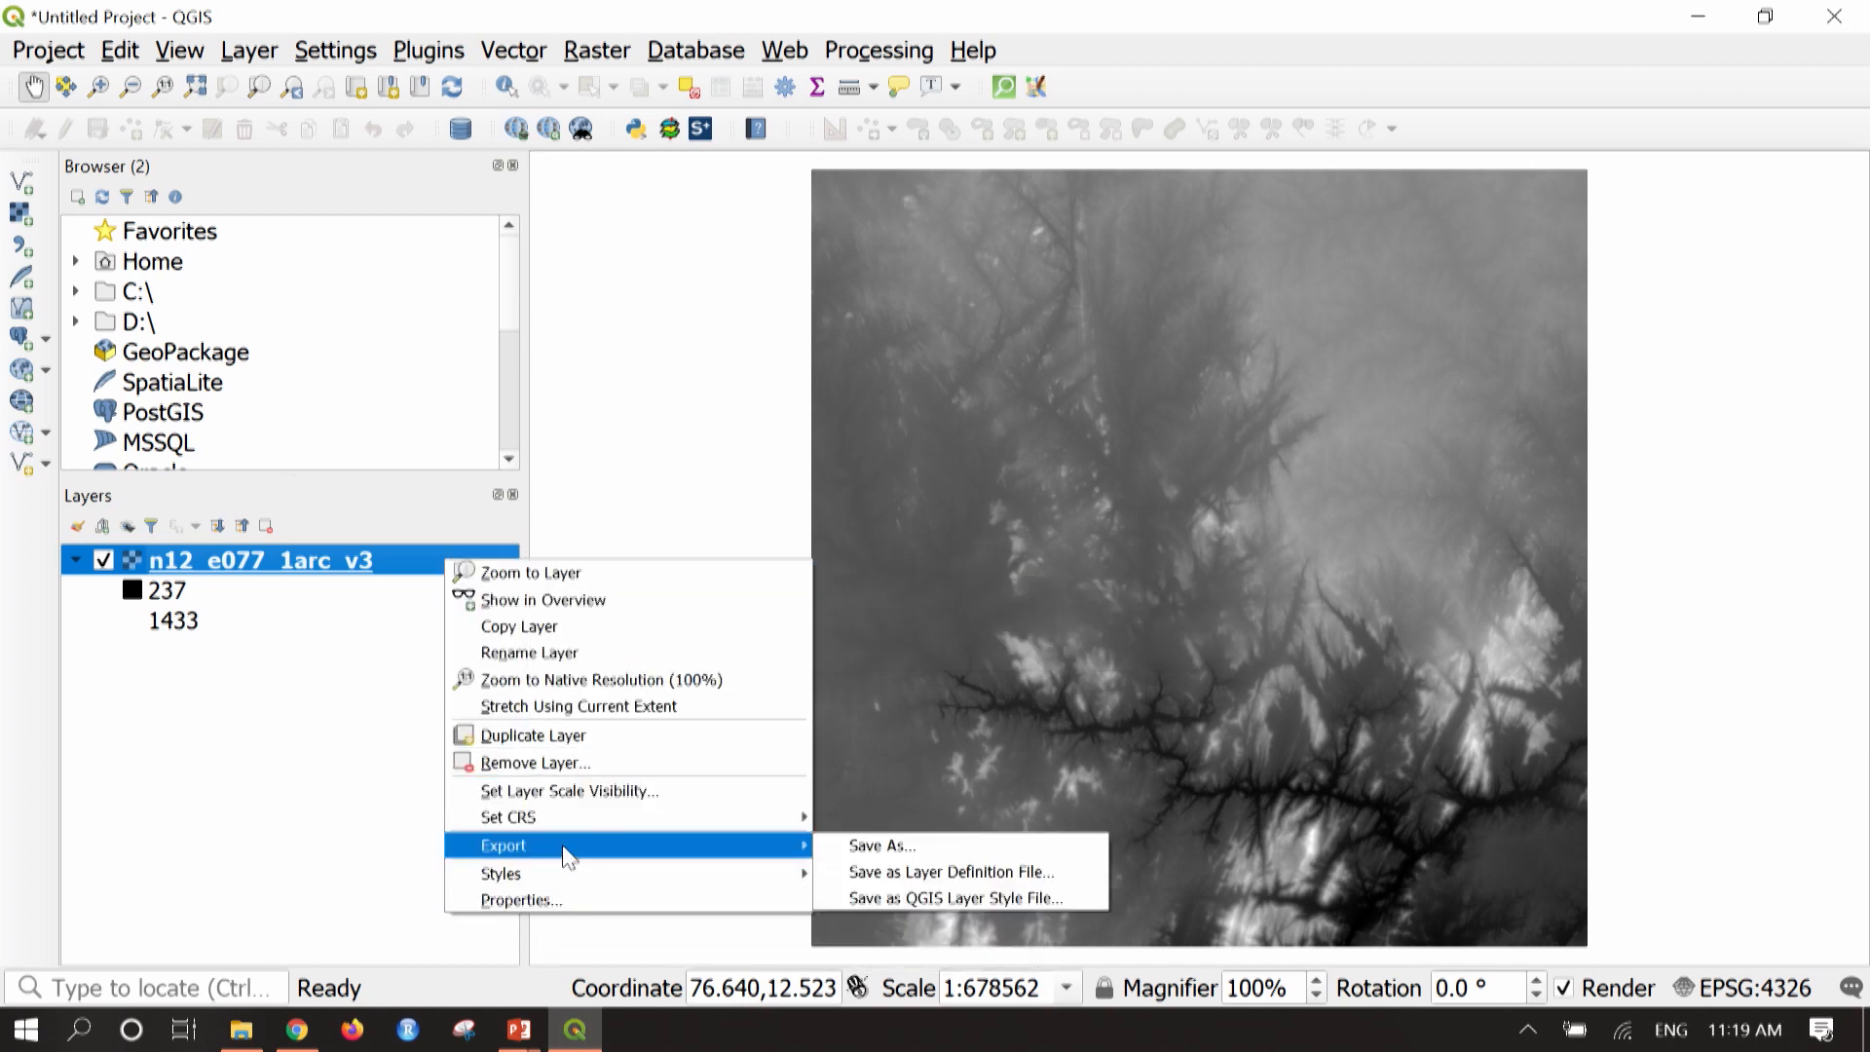
pyautogui.click(927, 847)
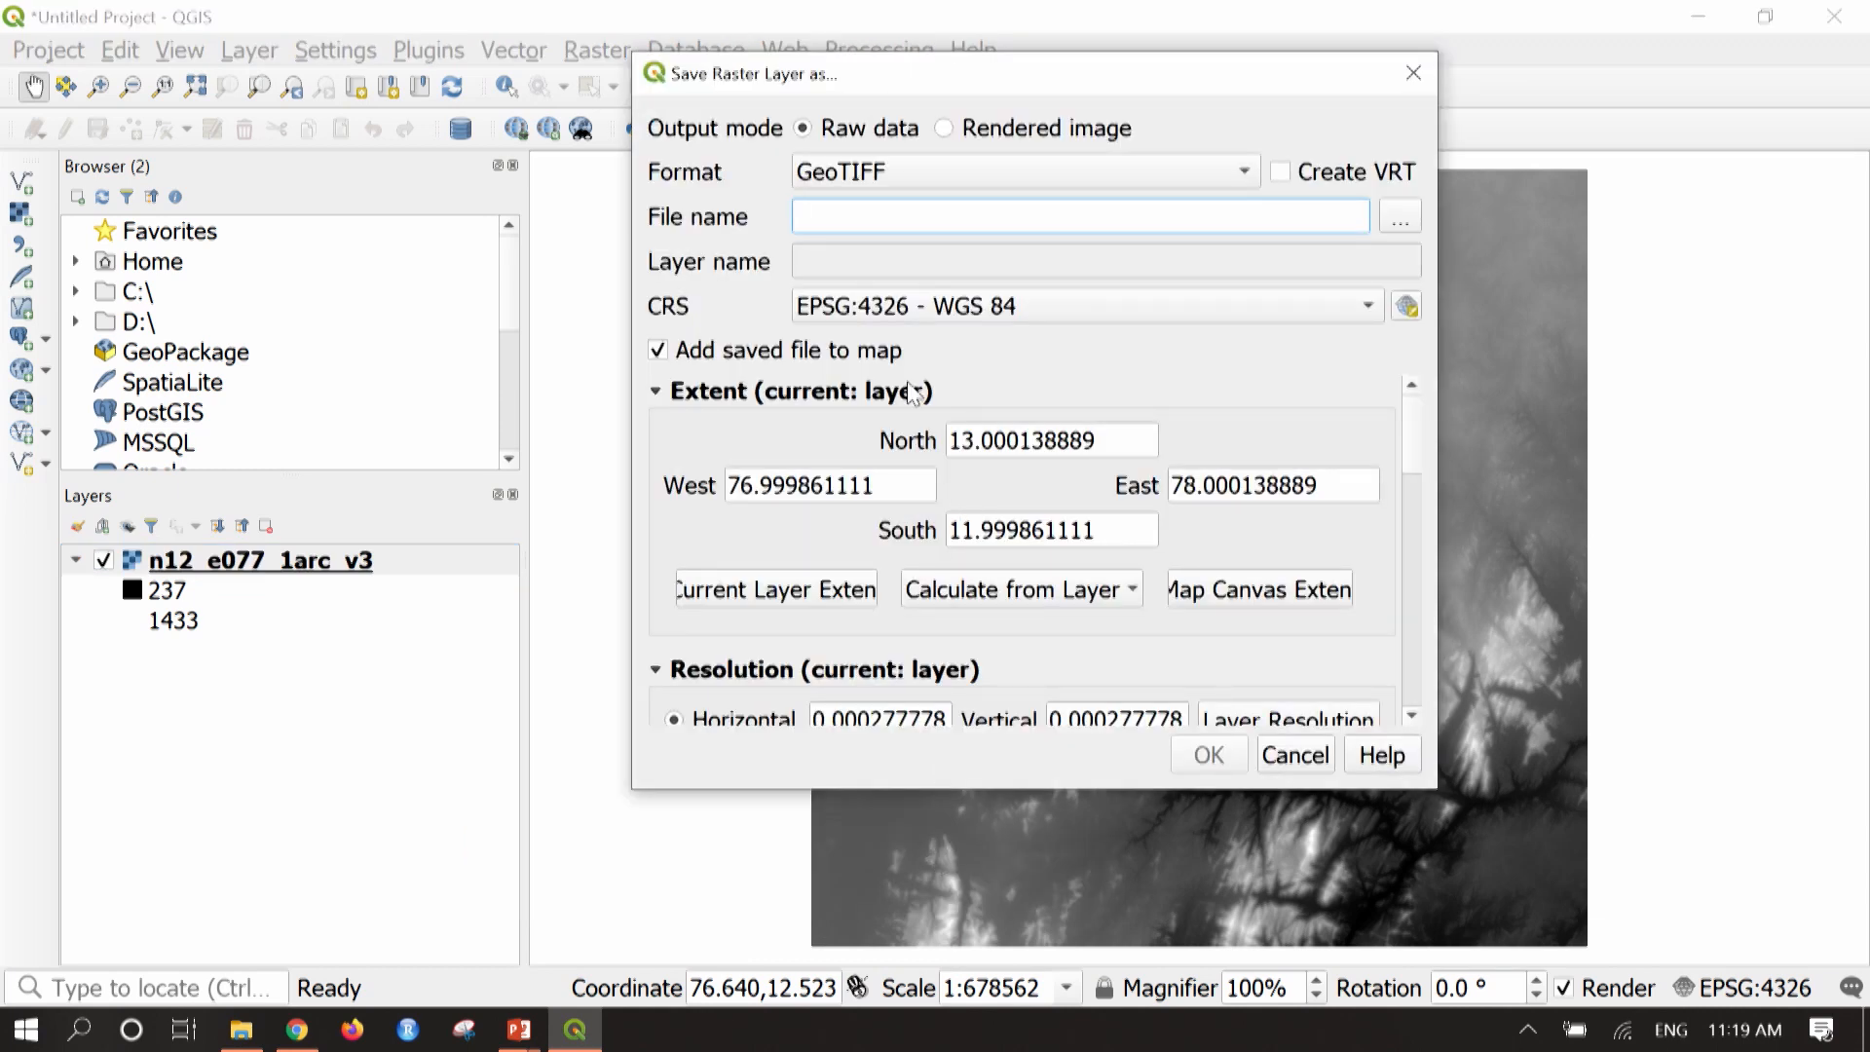
pyautogui.moveTo(1024, 92); pyautogui.dragTo(975, 187)
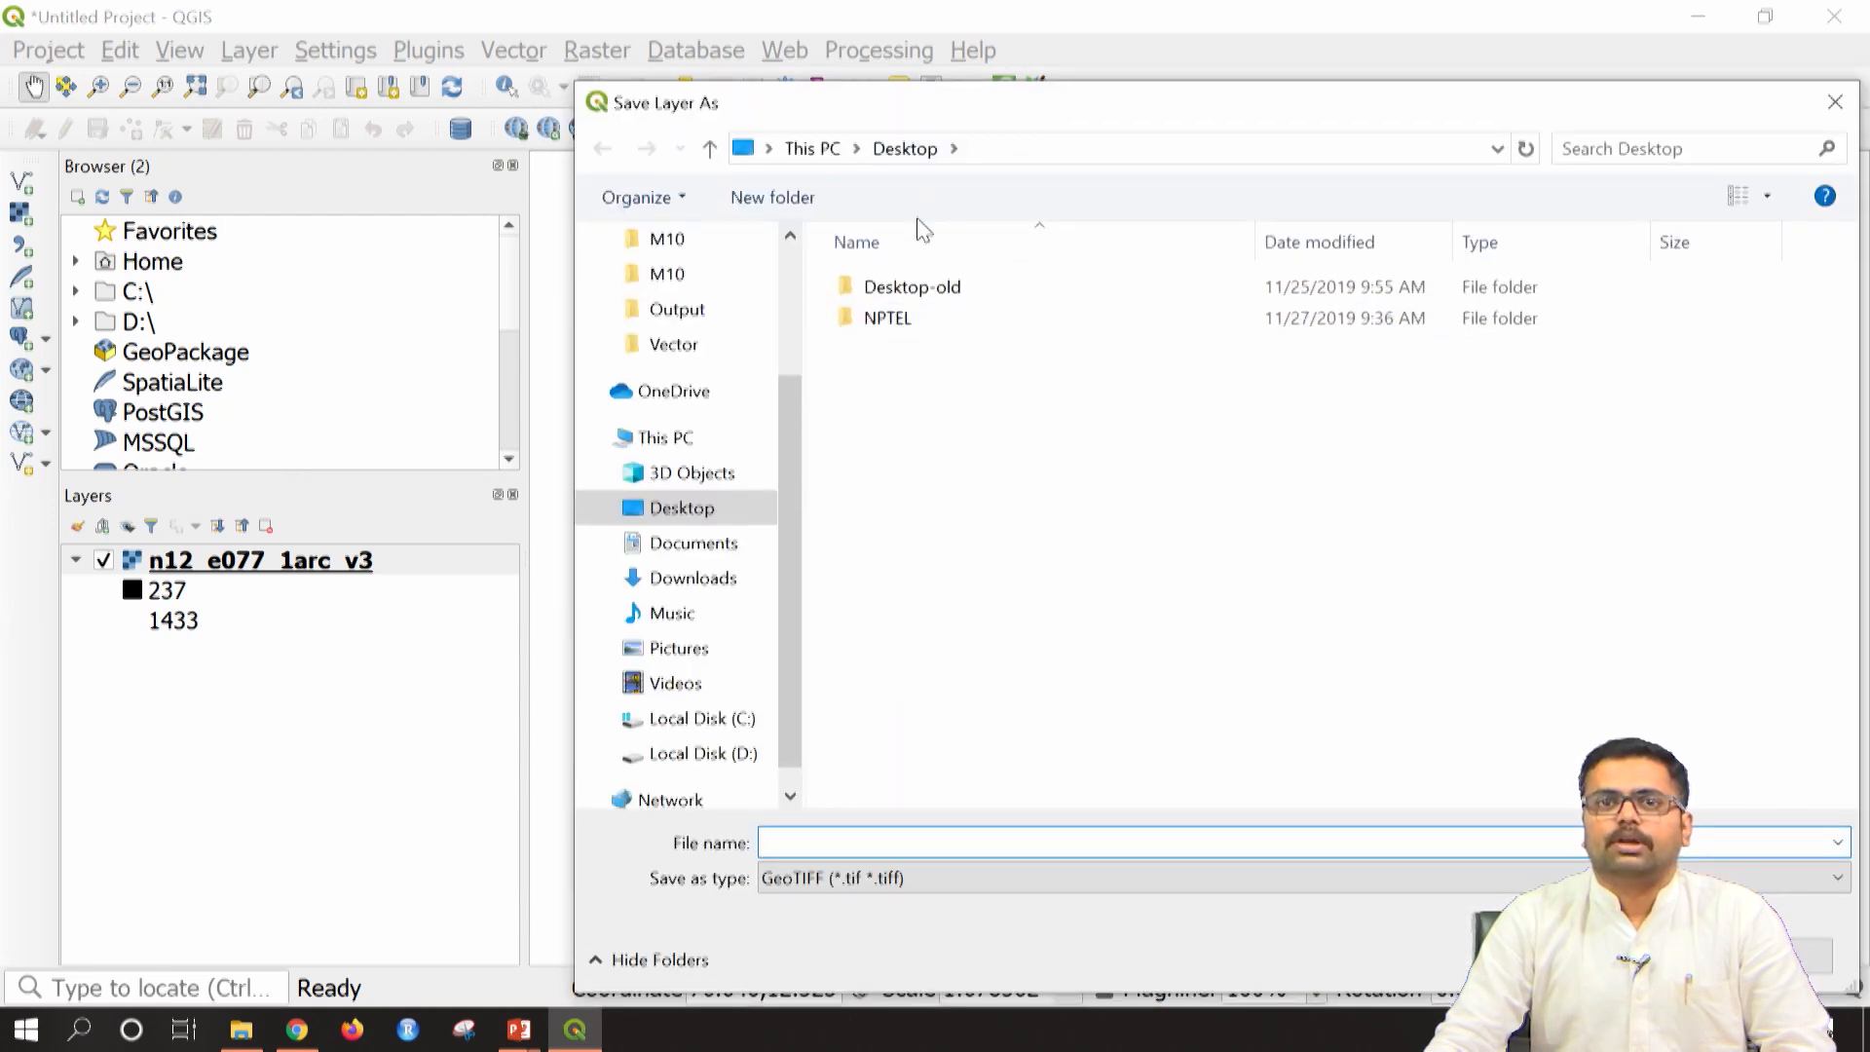
pyautogui.doubleClick(892, 323)
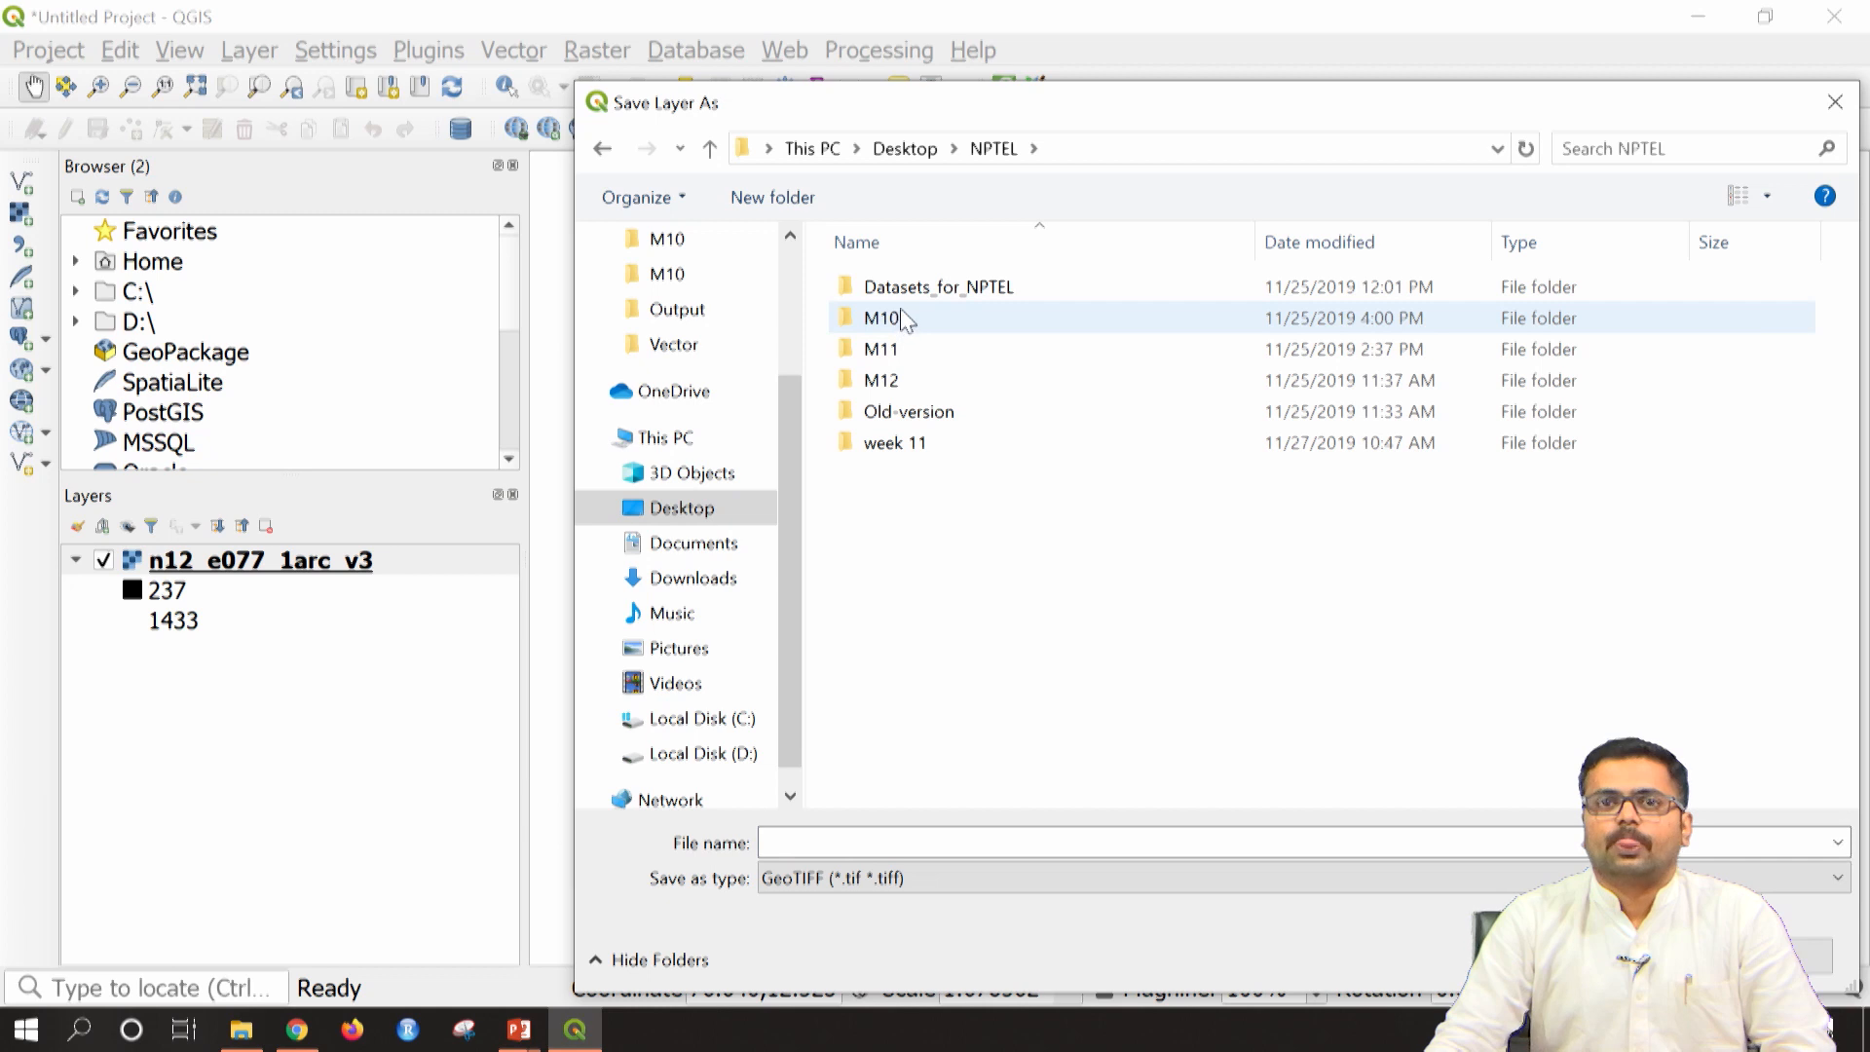
pyautogui.doubleClick(917, 293)
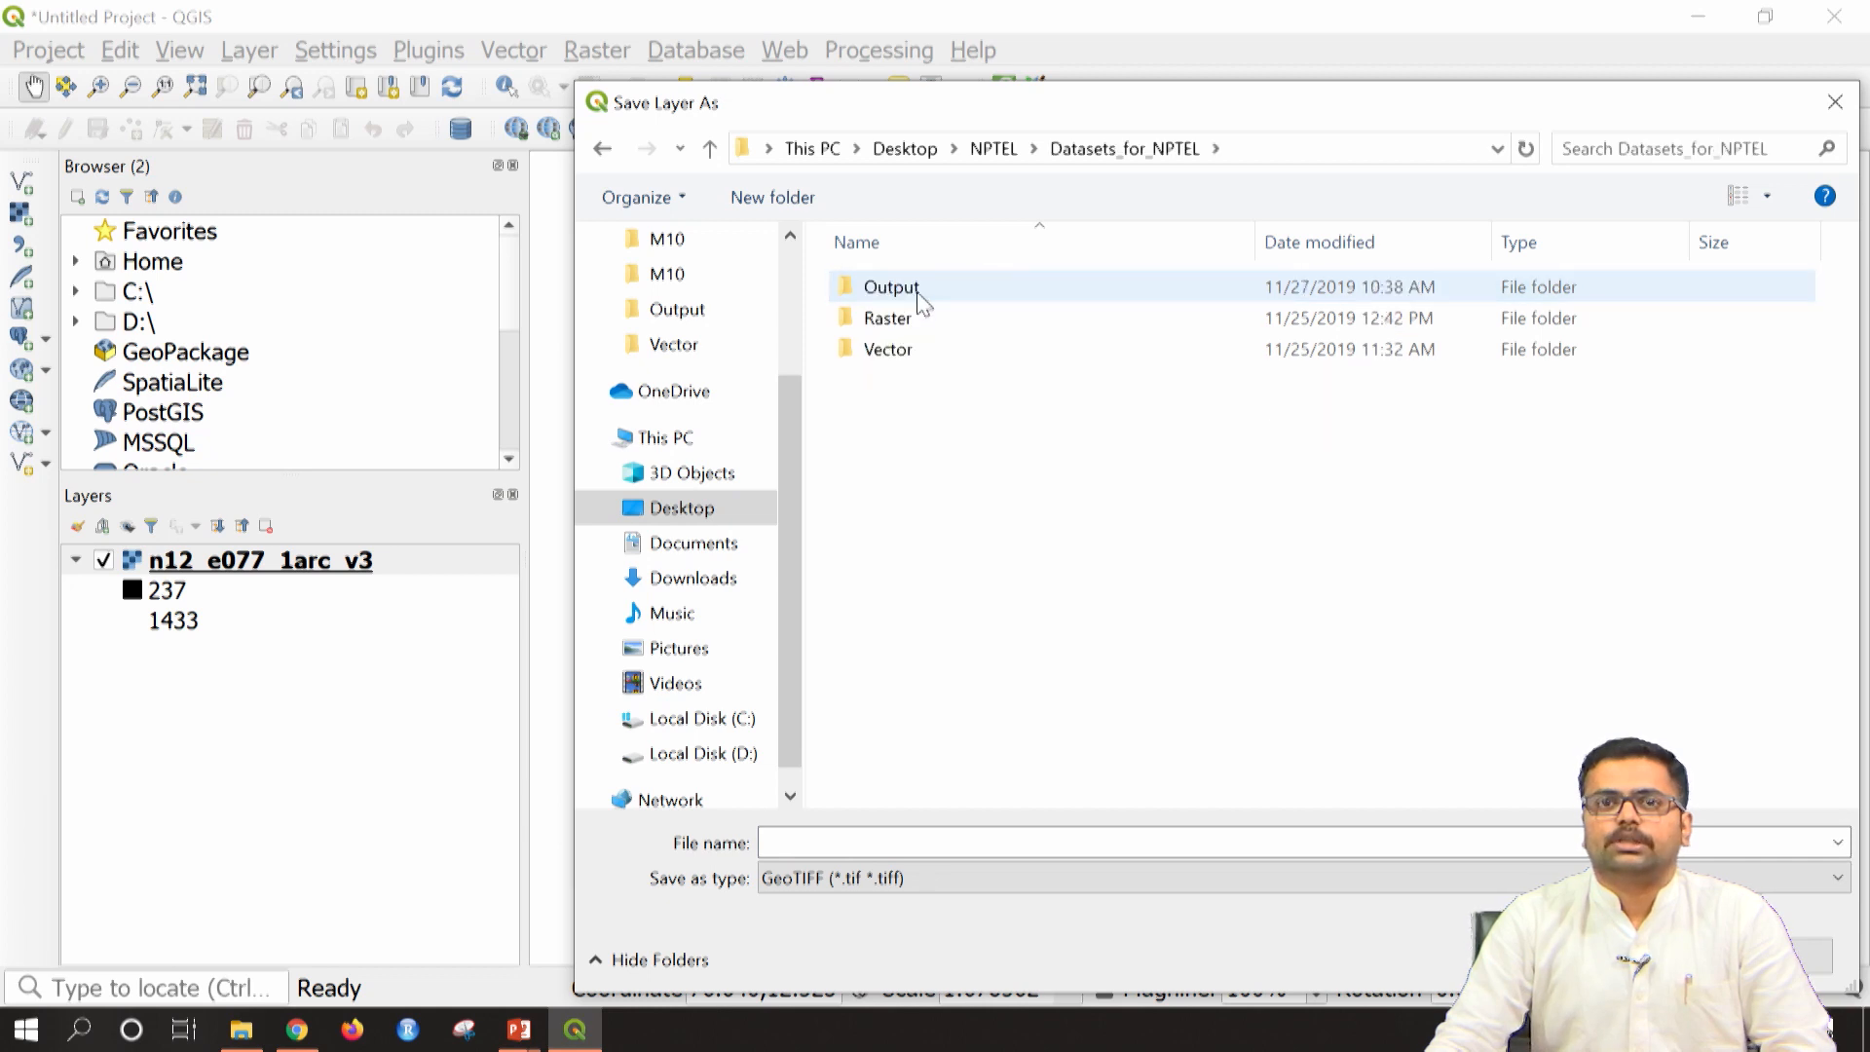
pyautogui.doubleClick(918, 290)
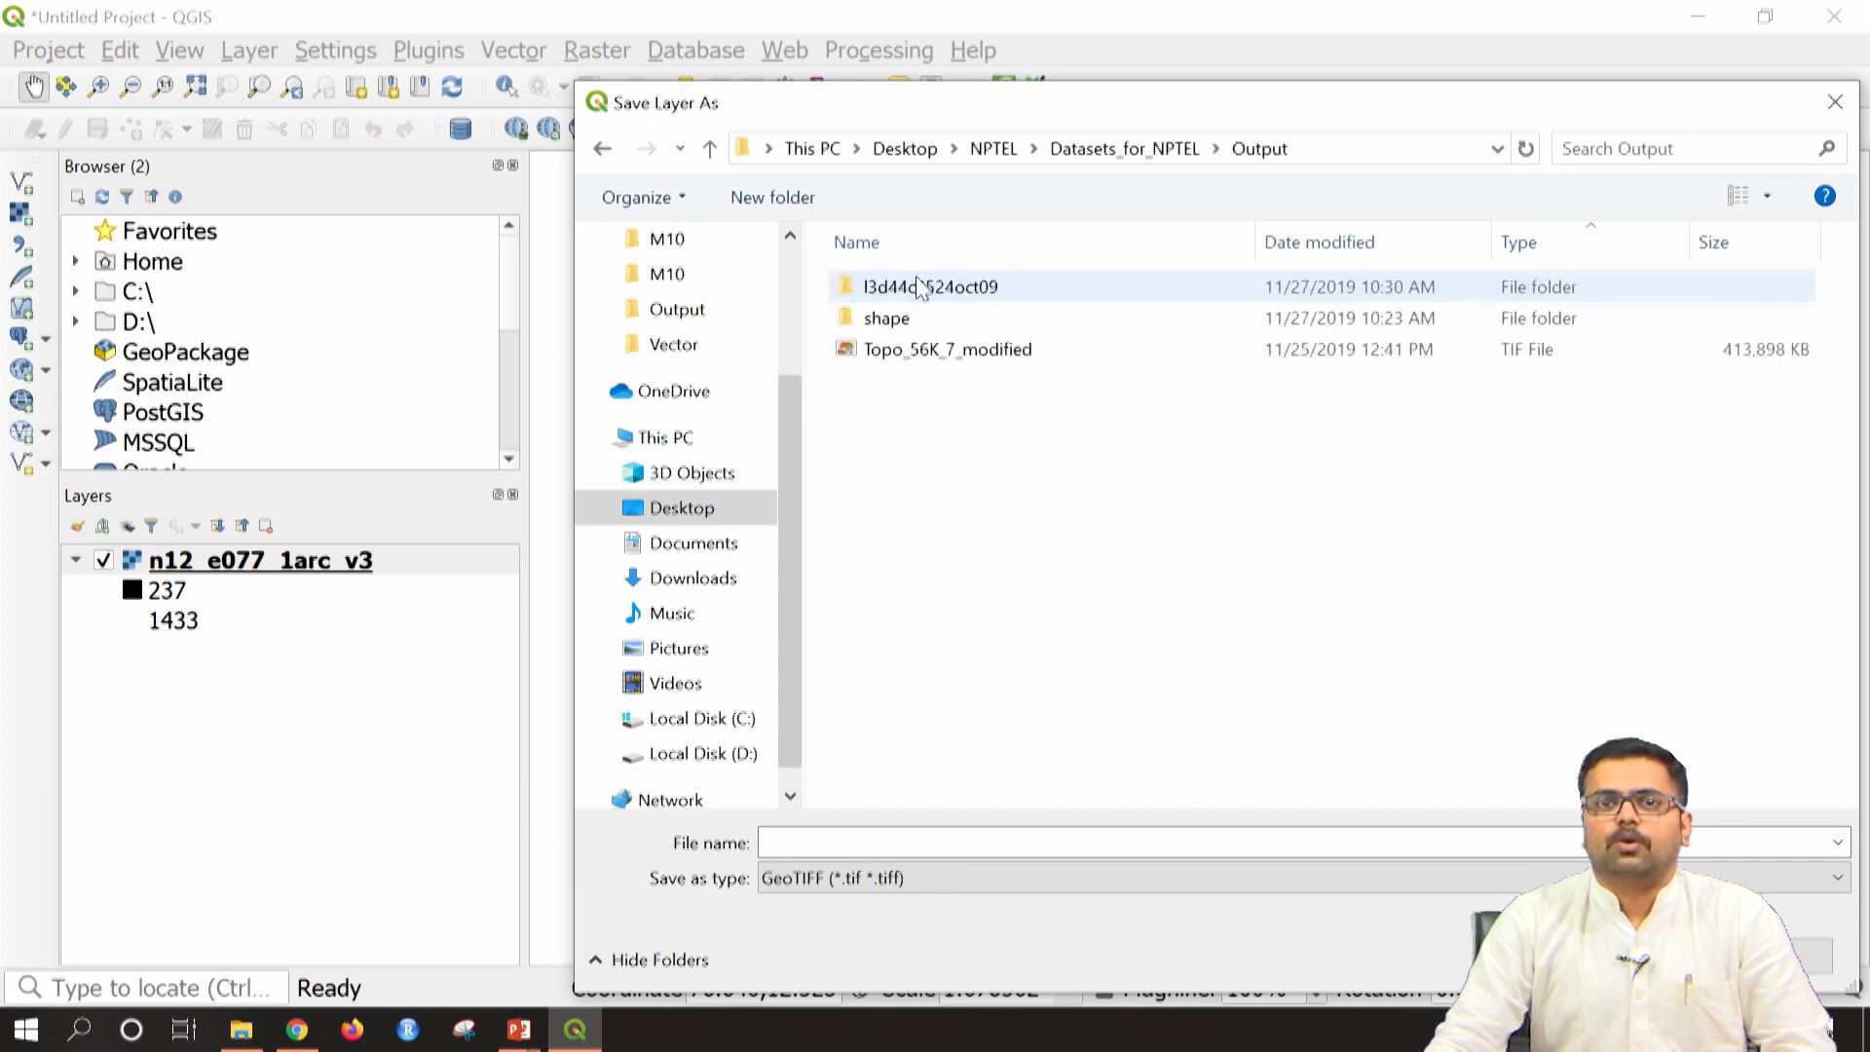
# Name the exported GeoTIFF BLR_DEM_UTM and confirm the save location
pyautogui.click(823, 876)
pyautogui.click(819, 842)
pyautogui.click(818, 842)
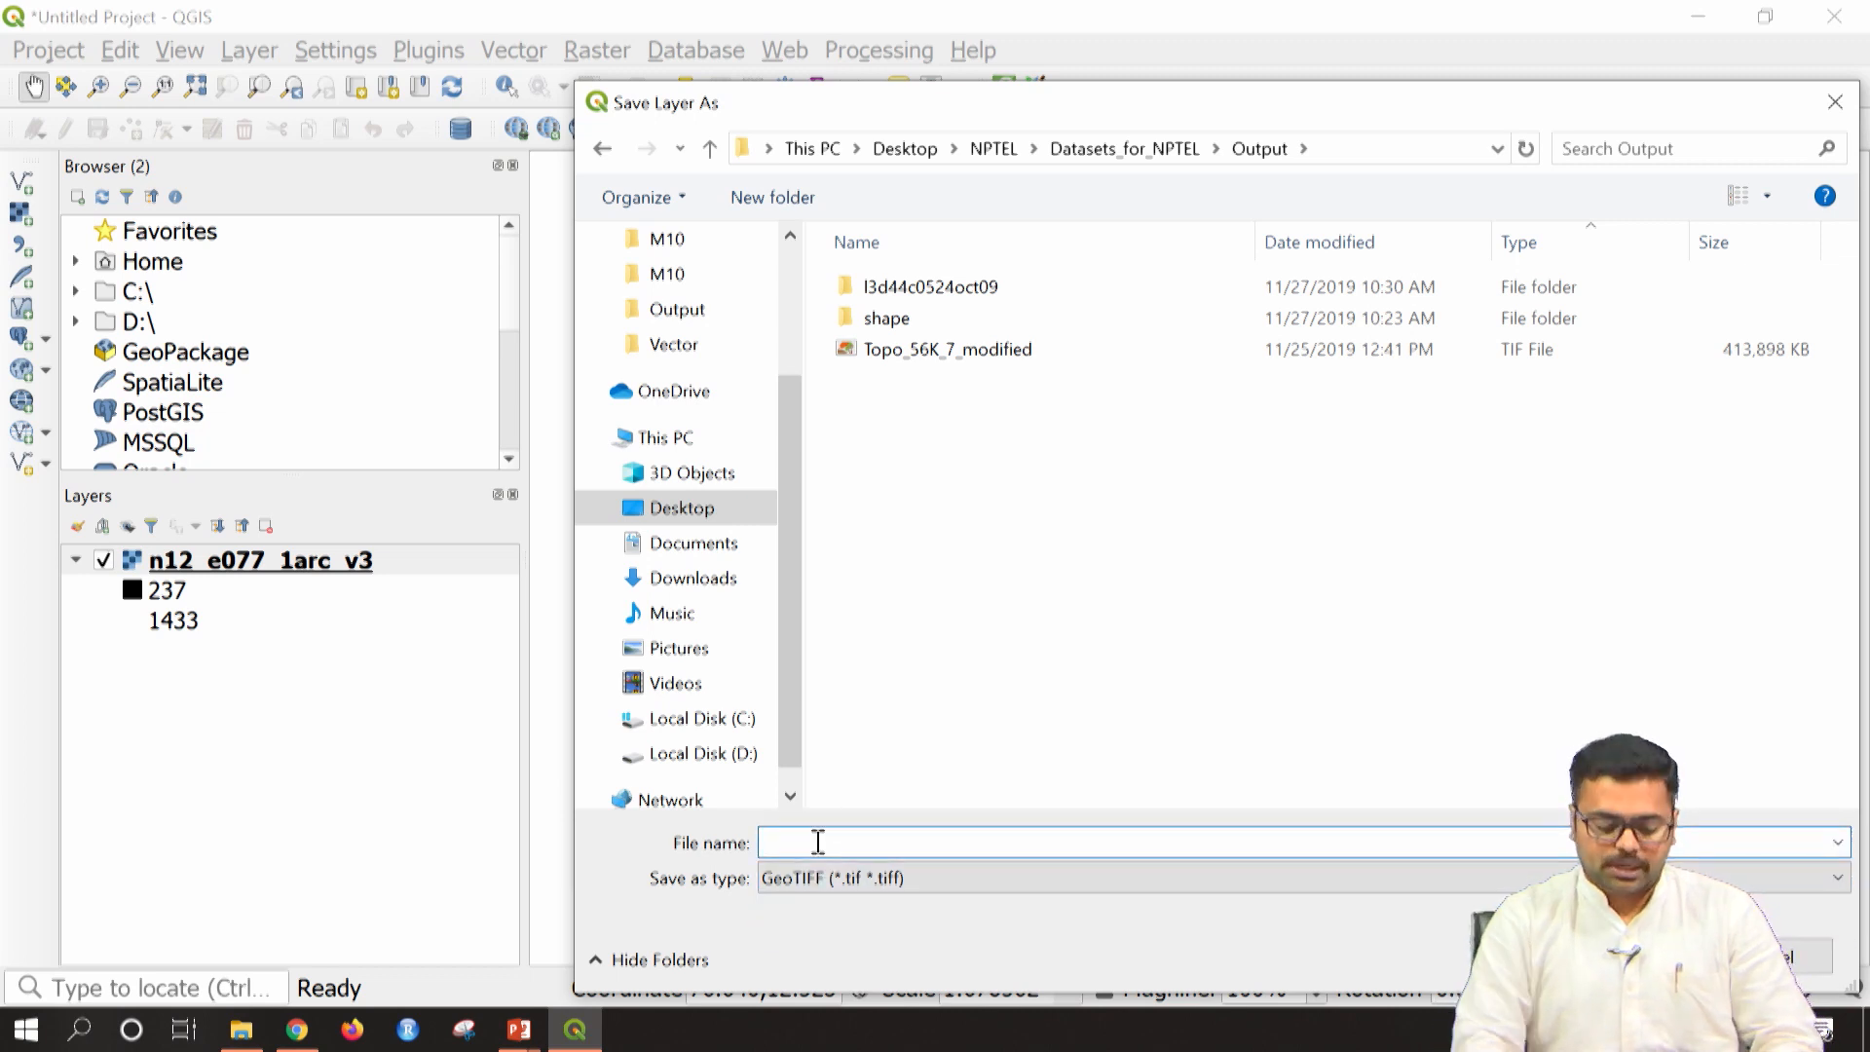
pyautogui.write('BLR_DEM')
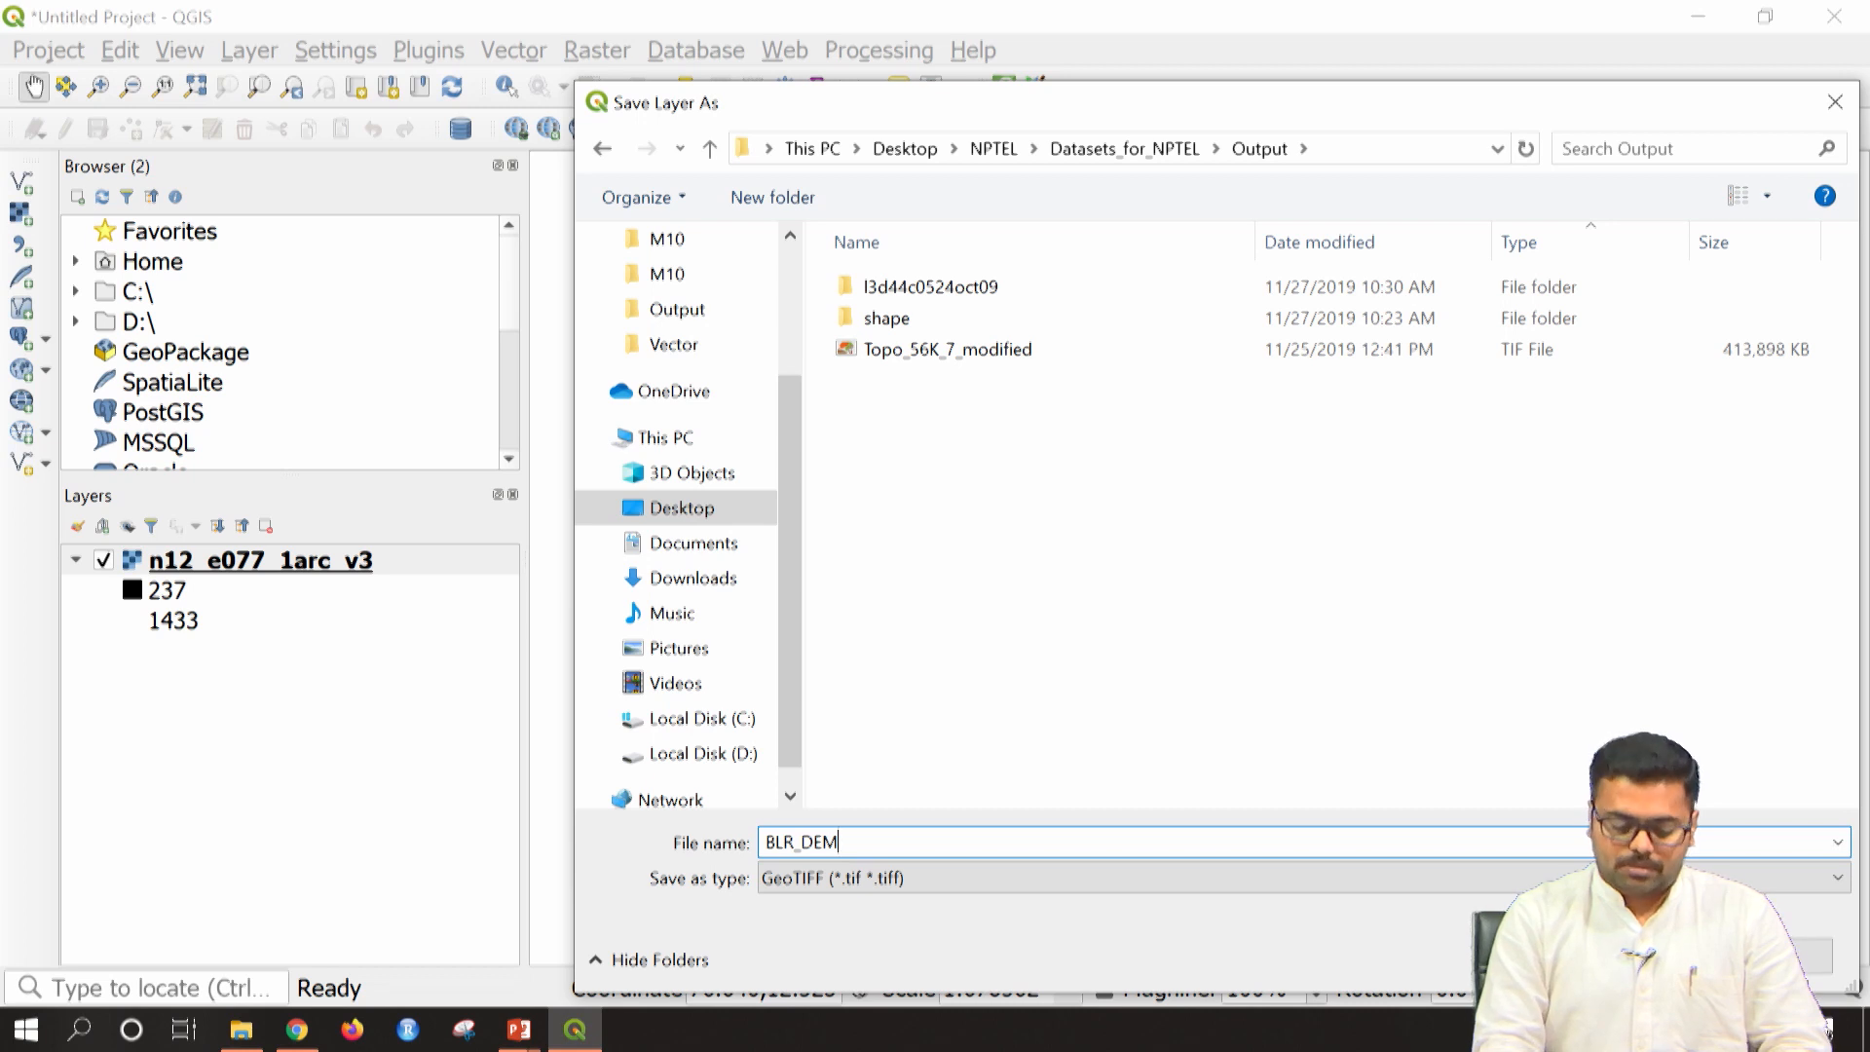
pyautogui.write('_UTM')
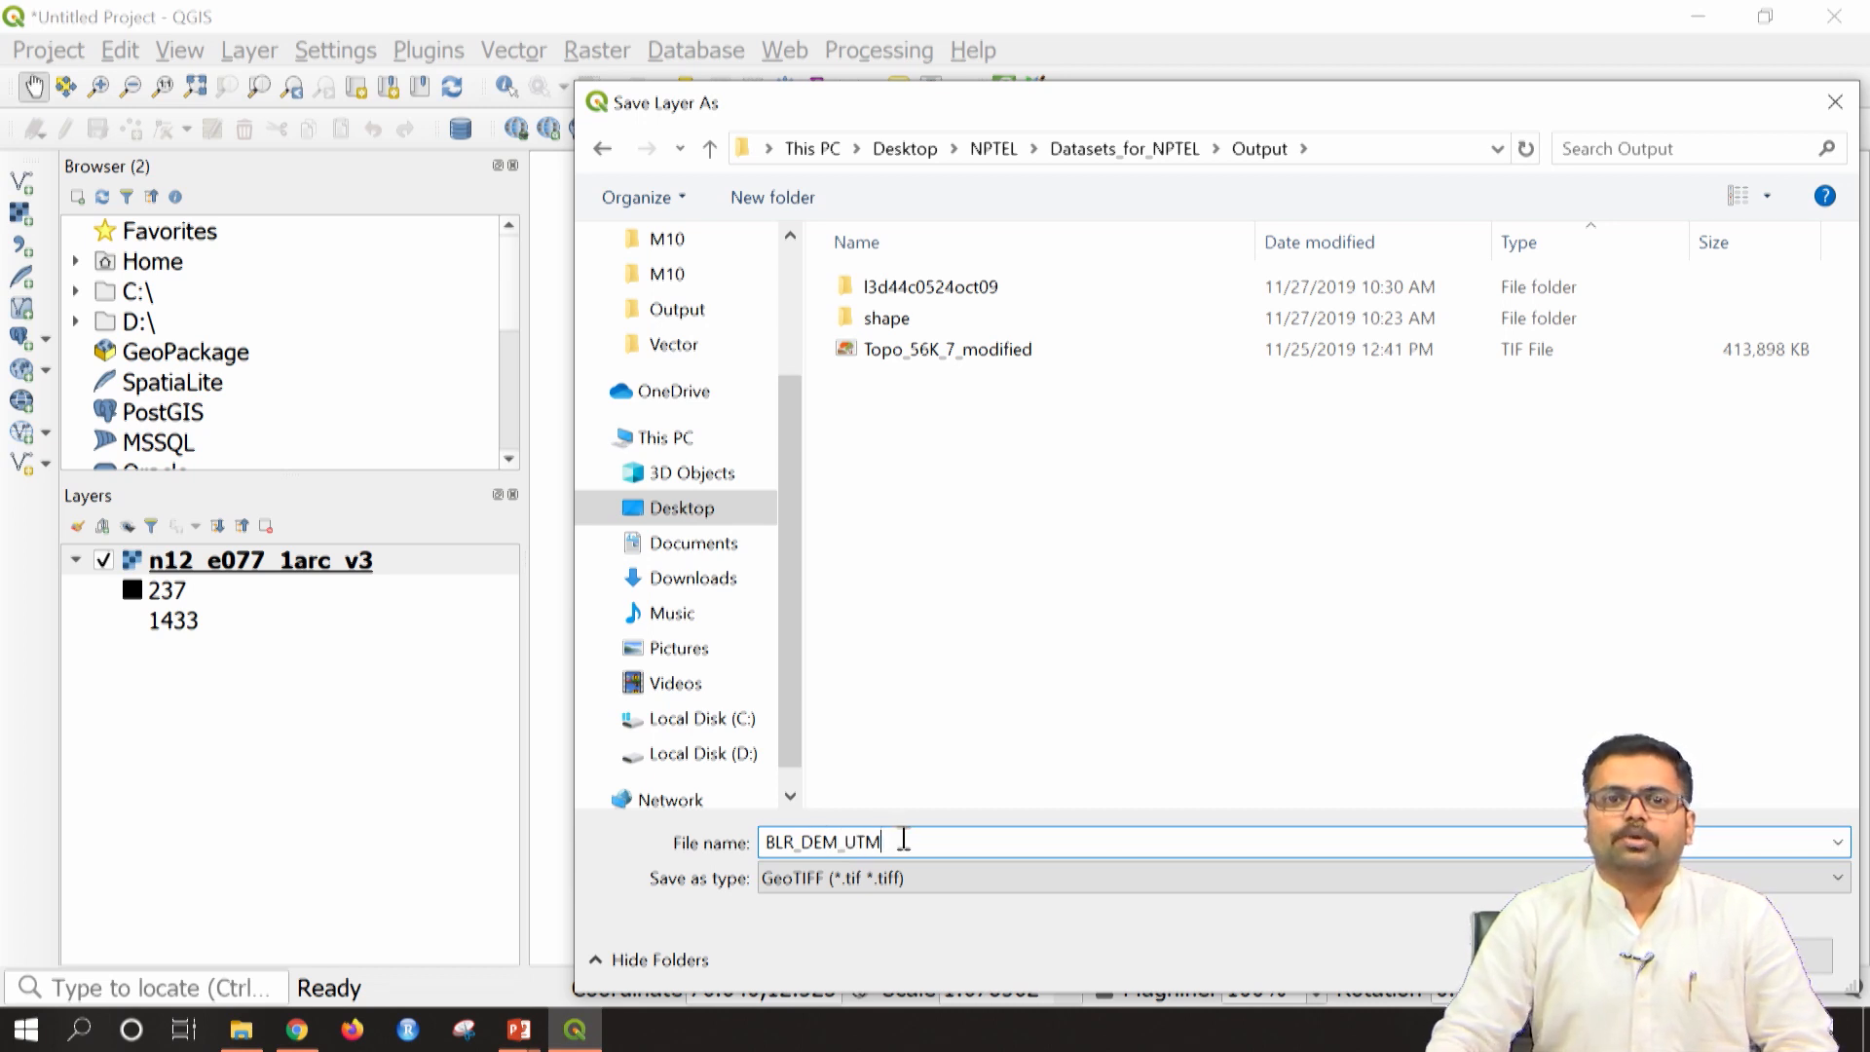
pyautogui.press('Return')
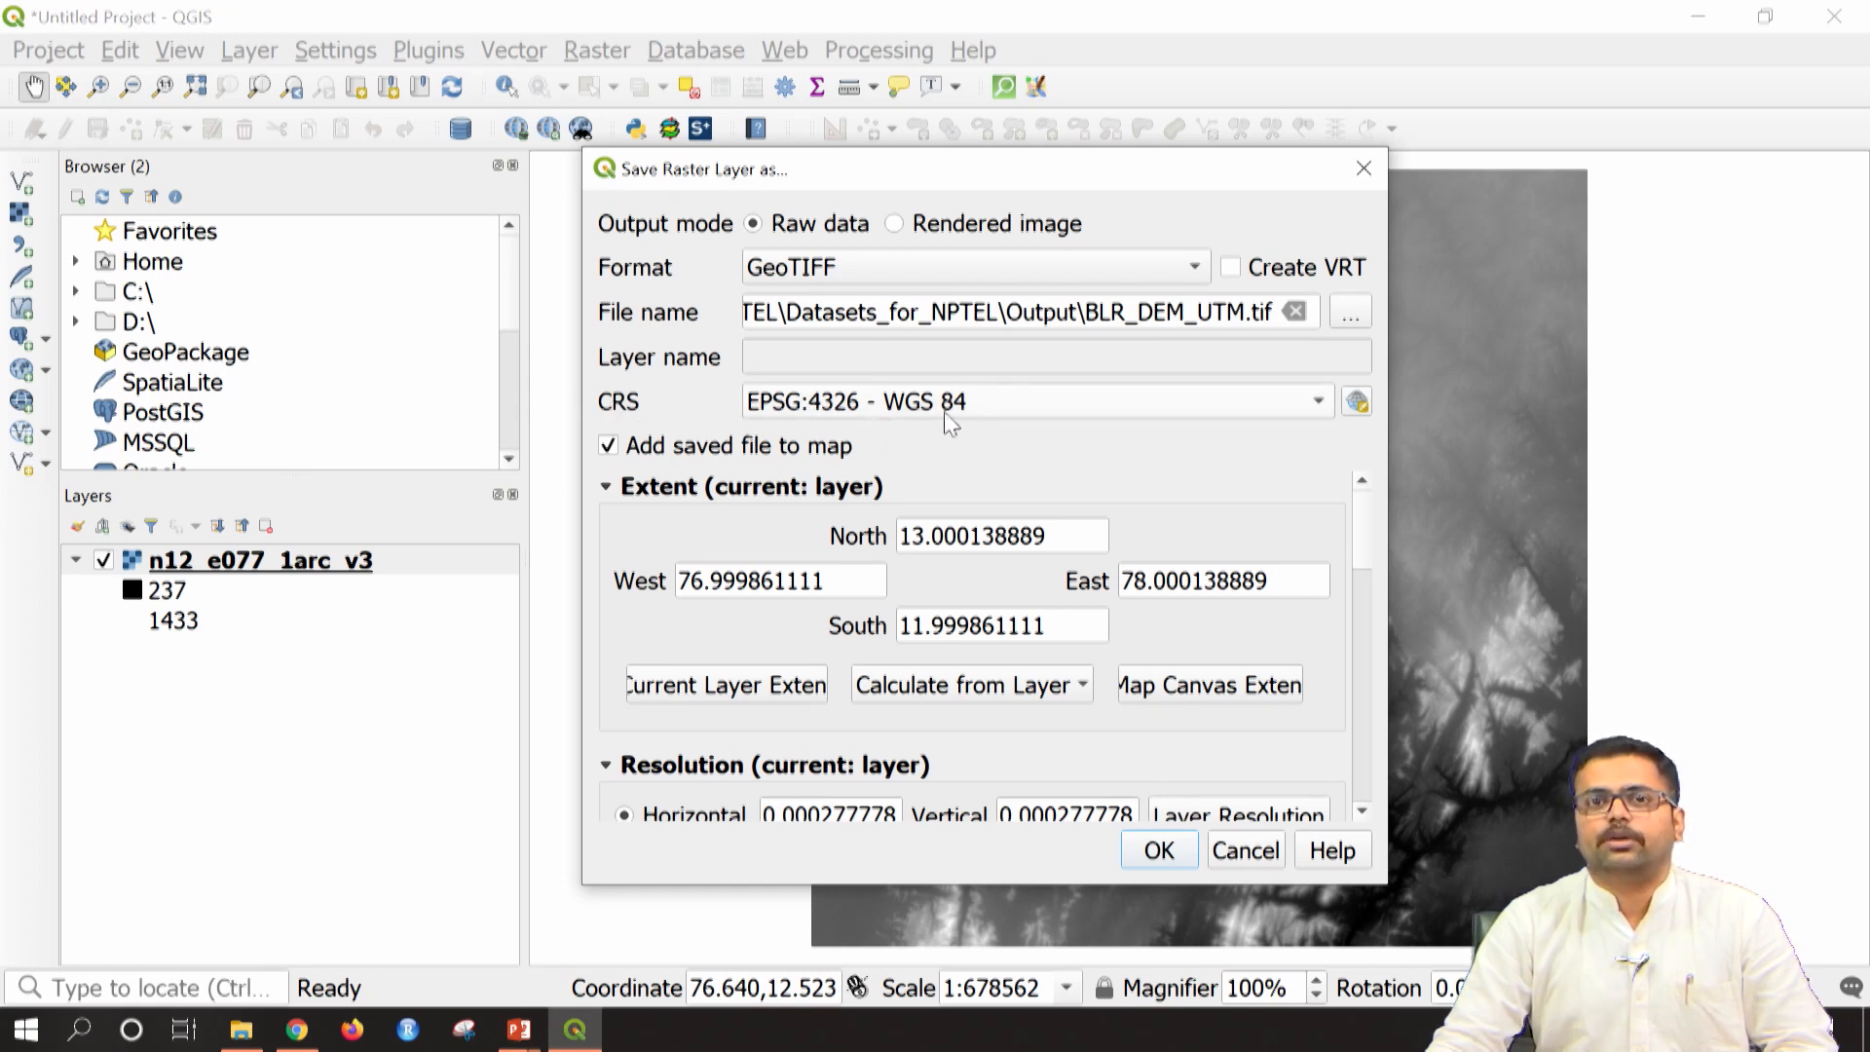
# Set the export CRS to WGS 84 / UTM zone 43N (EPSG:32643), filtering by 43N, and run the export
pyautogui.click(1357, 401)
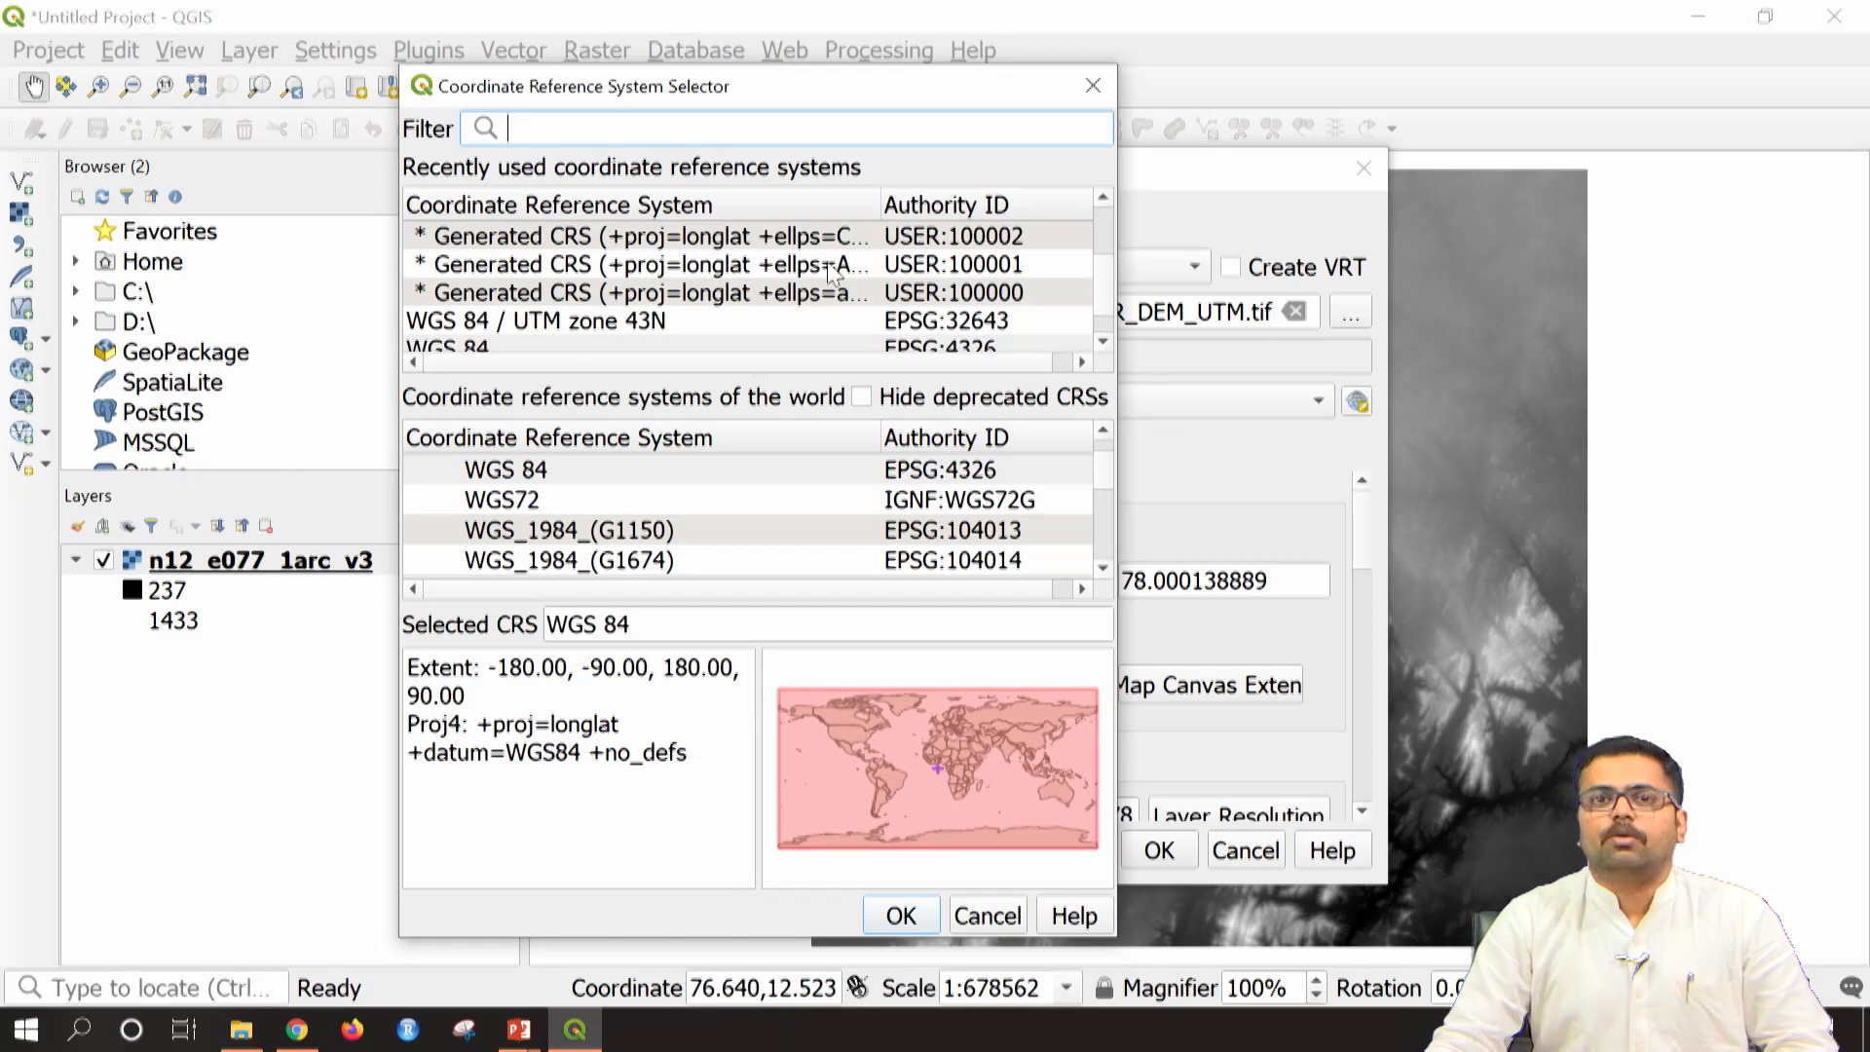
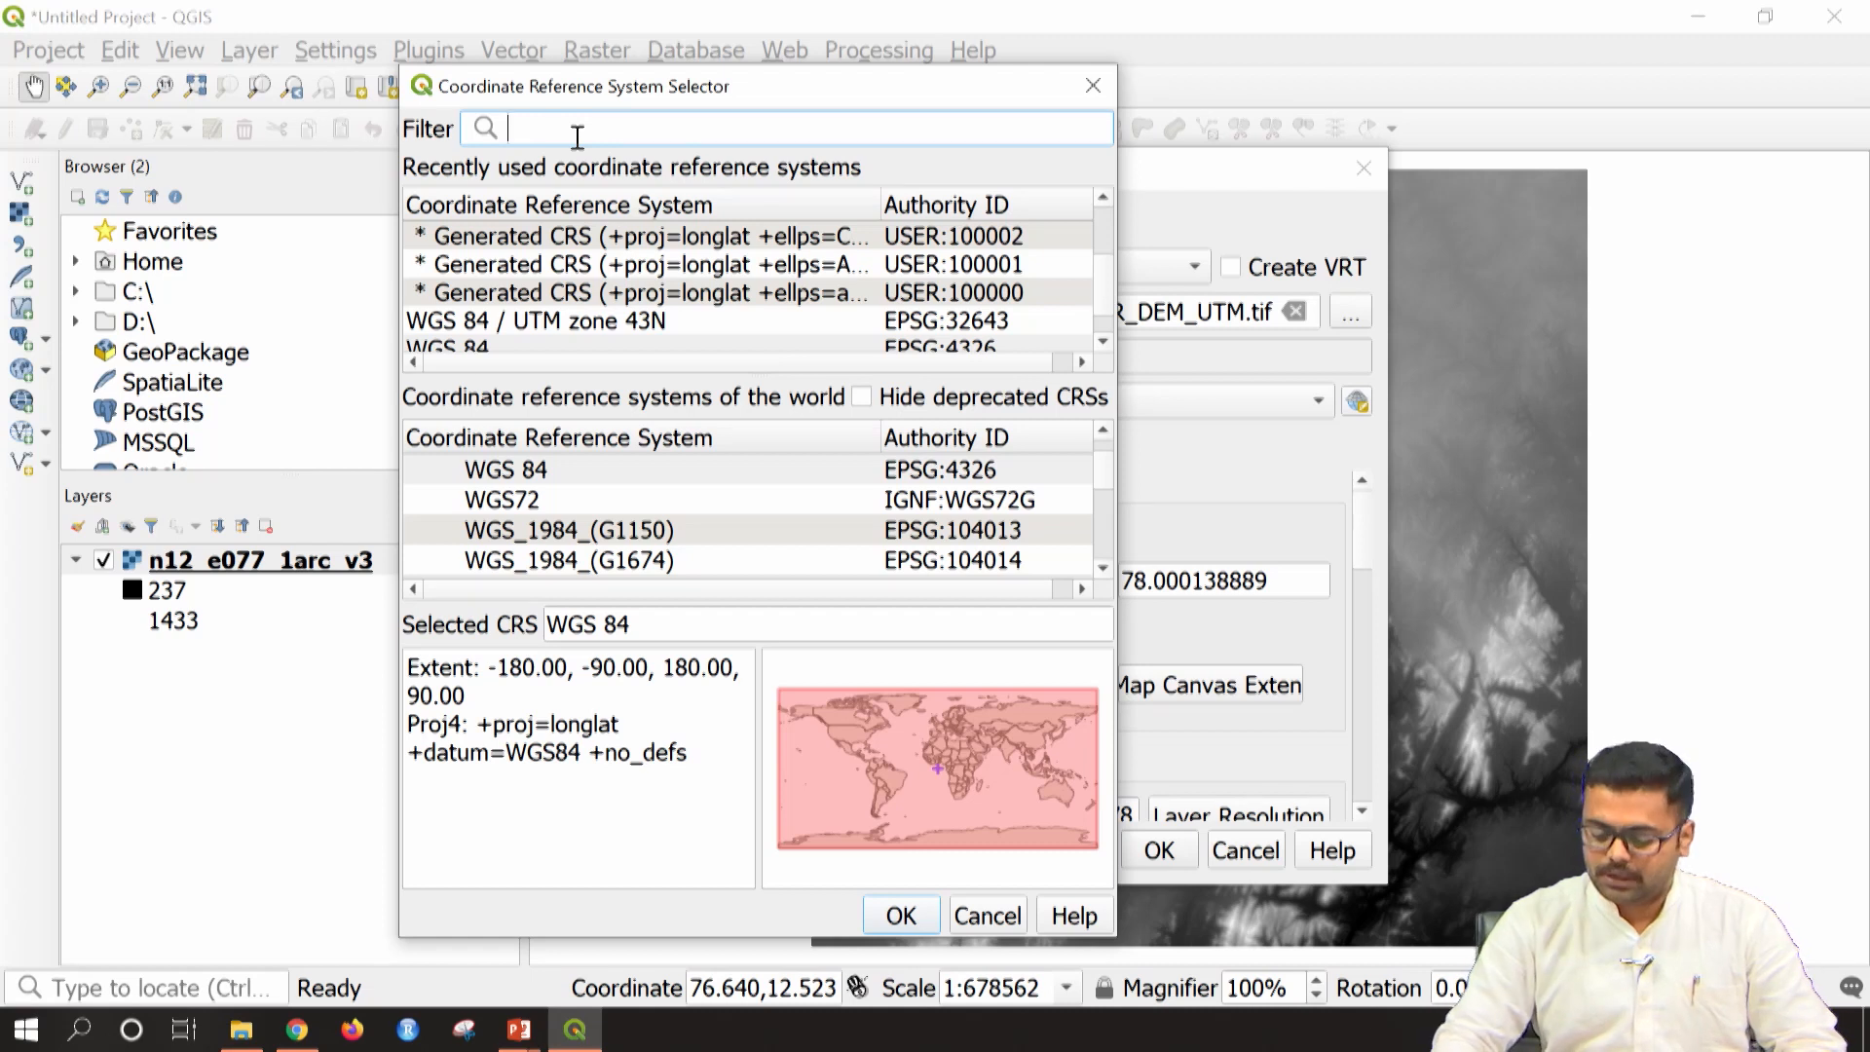
pyautogui.write('43N')
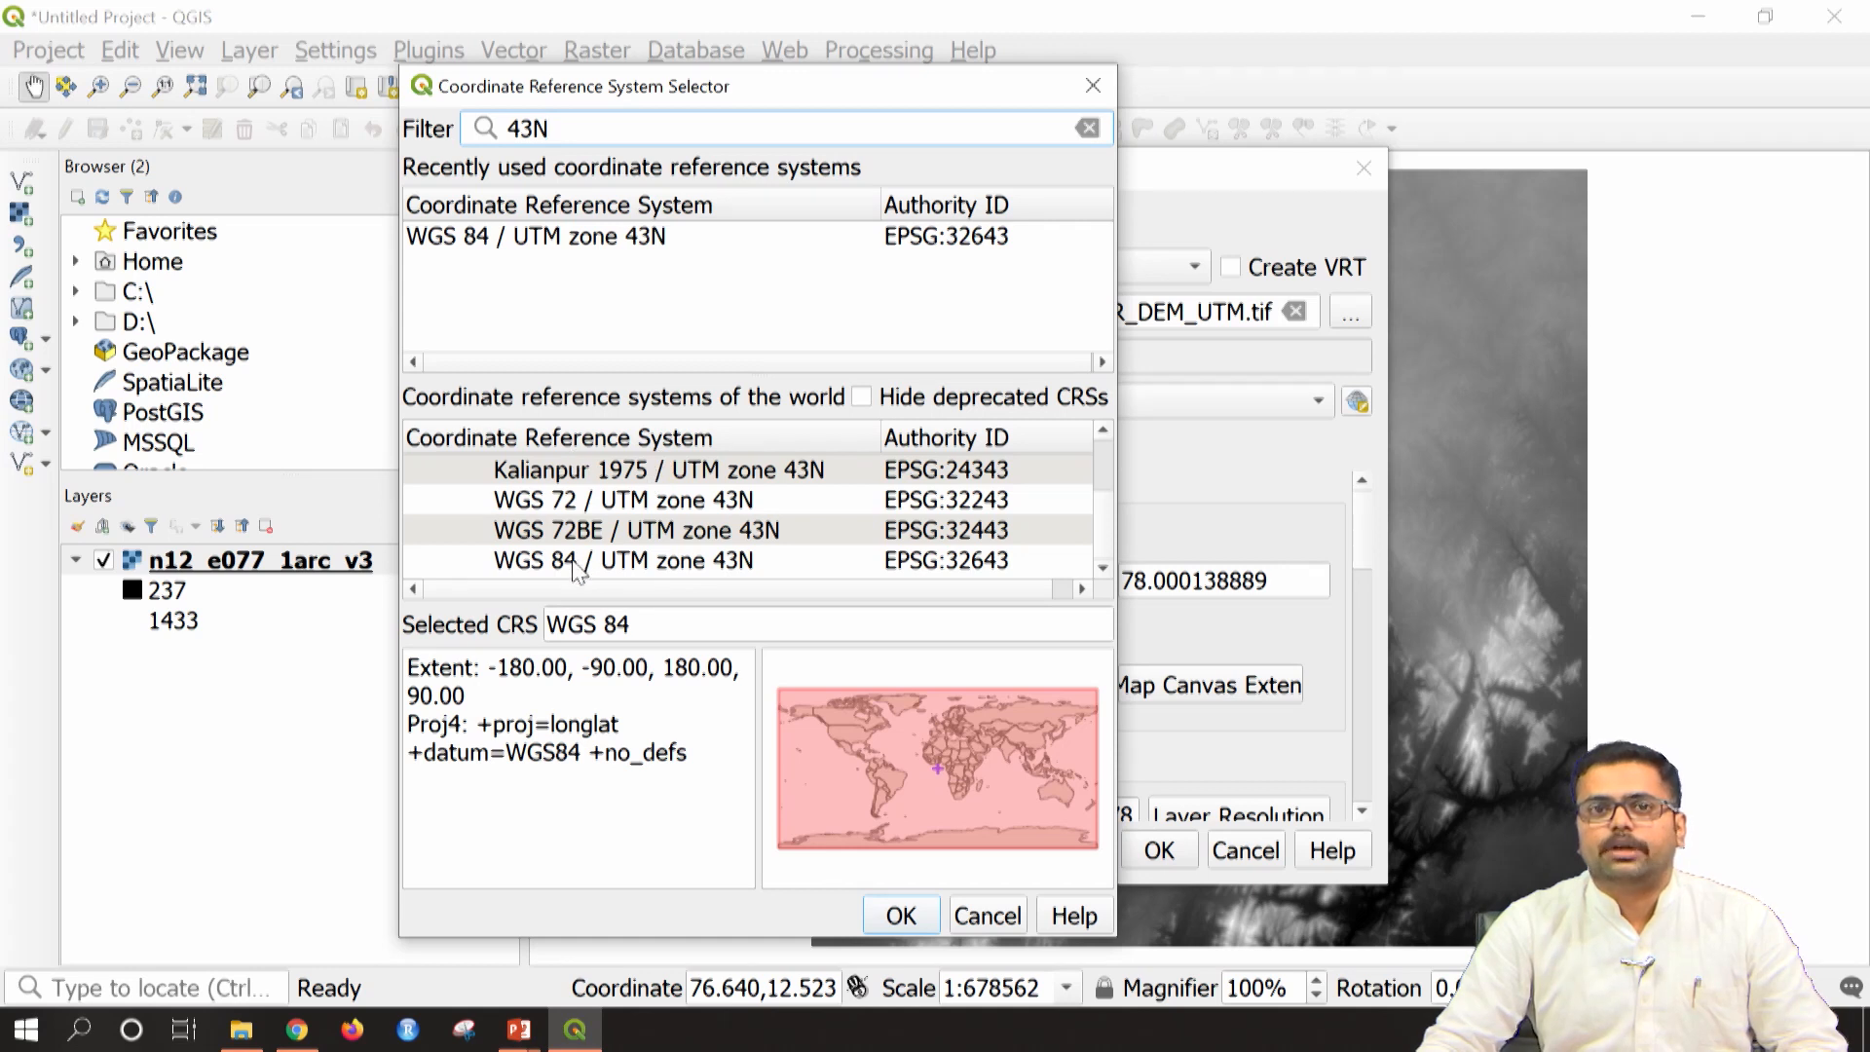
pyautogui.click(574, 561)
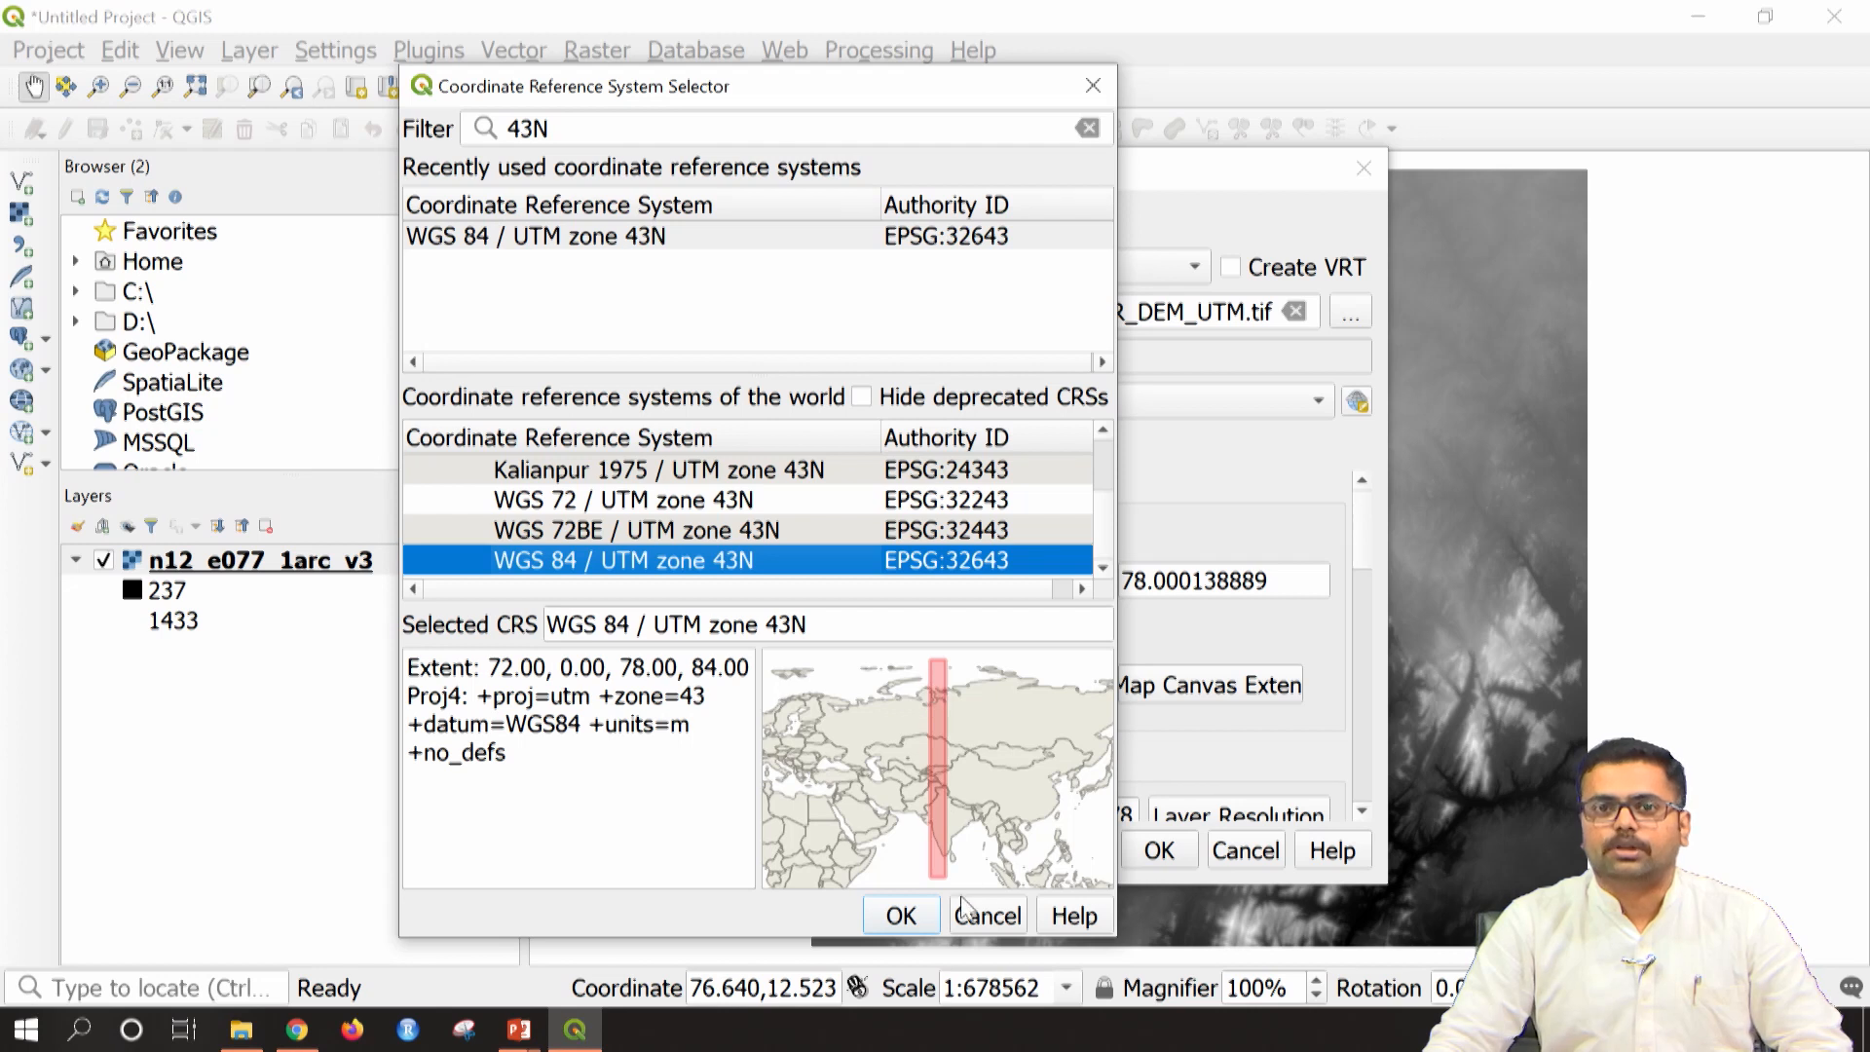
pyautogui.click(901, 916)
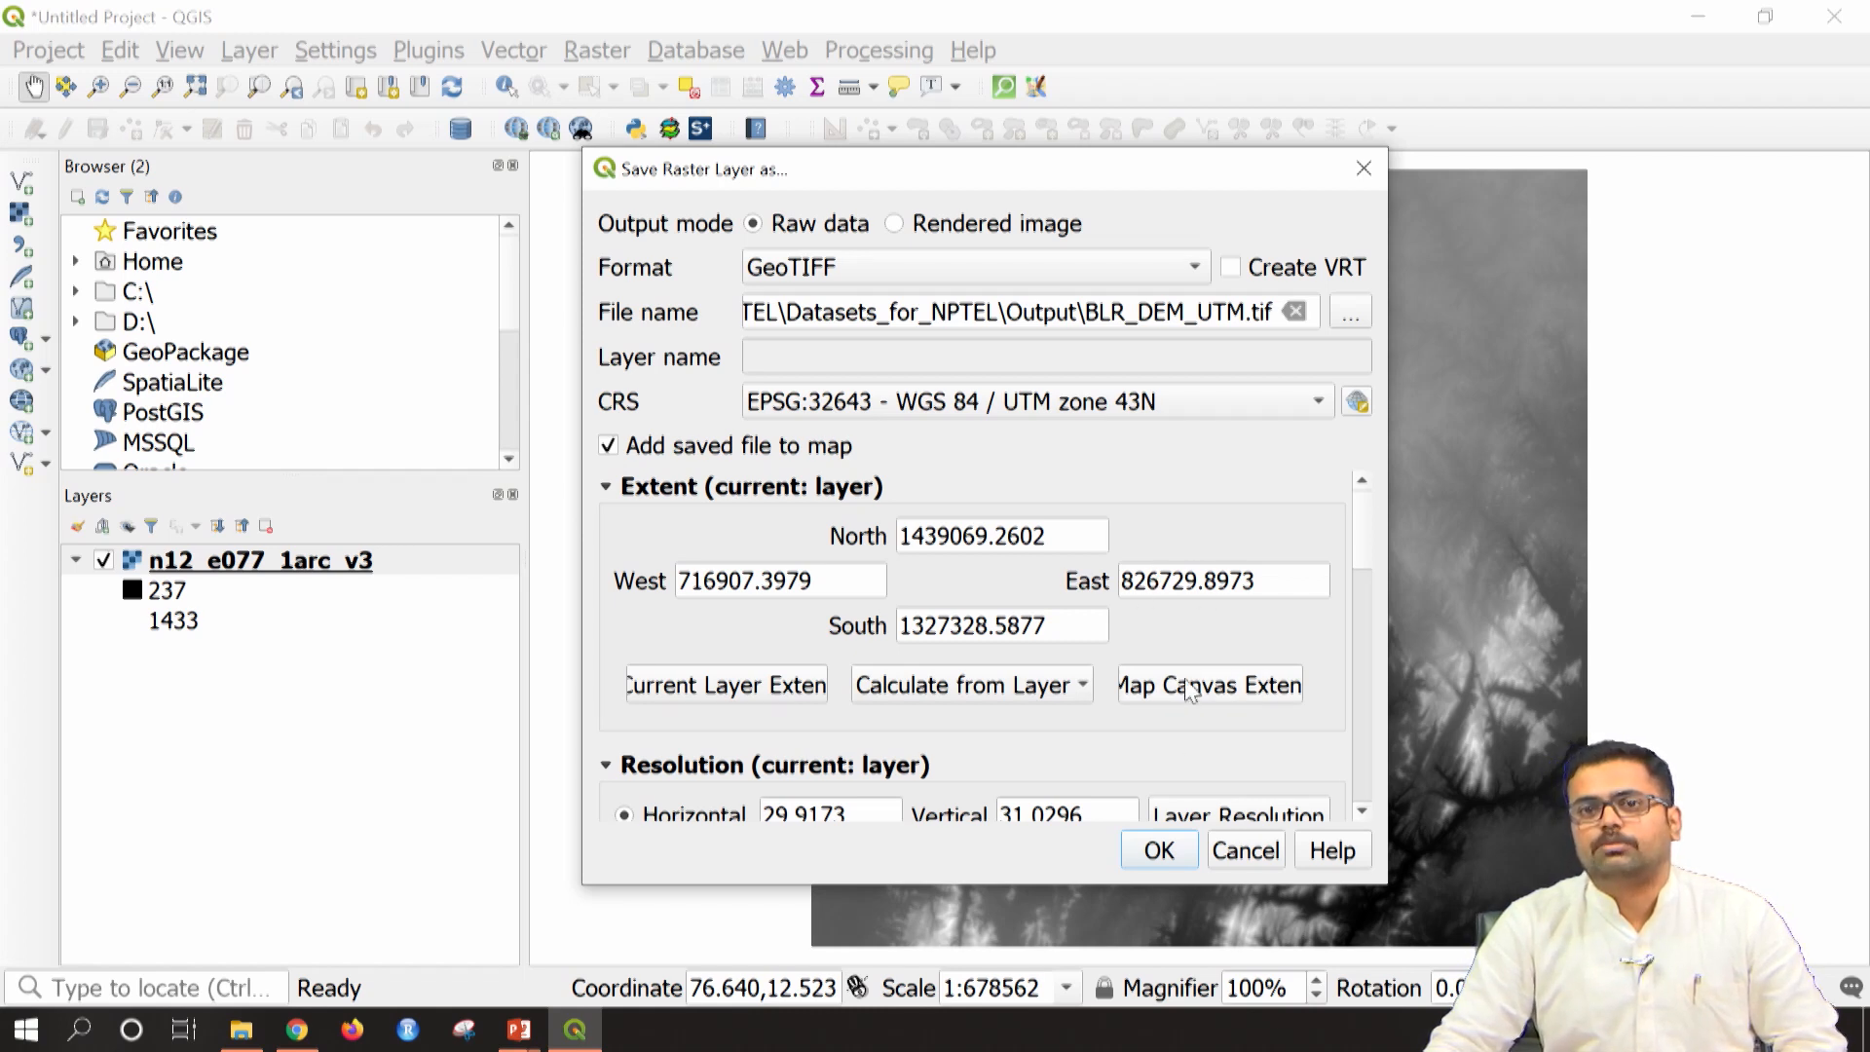
pyautogui.click(1148, 854)
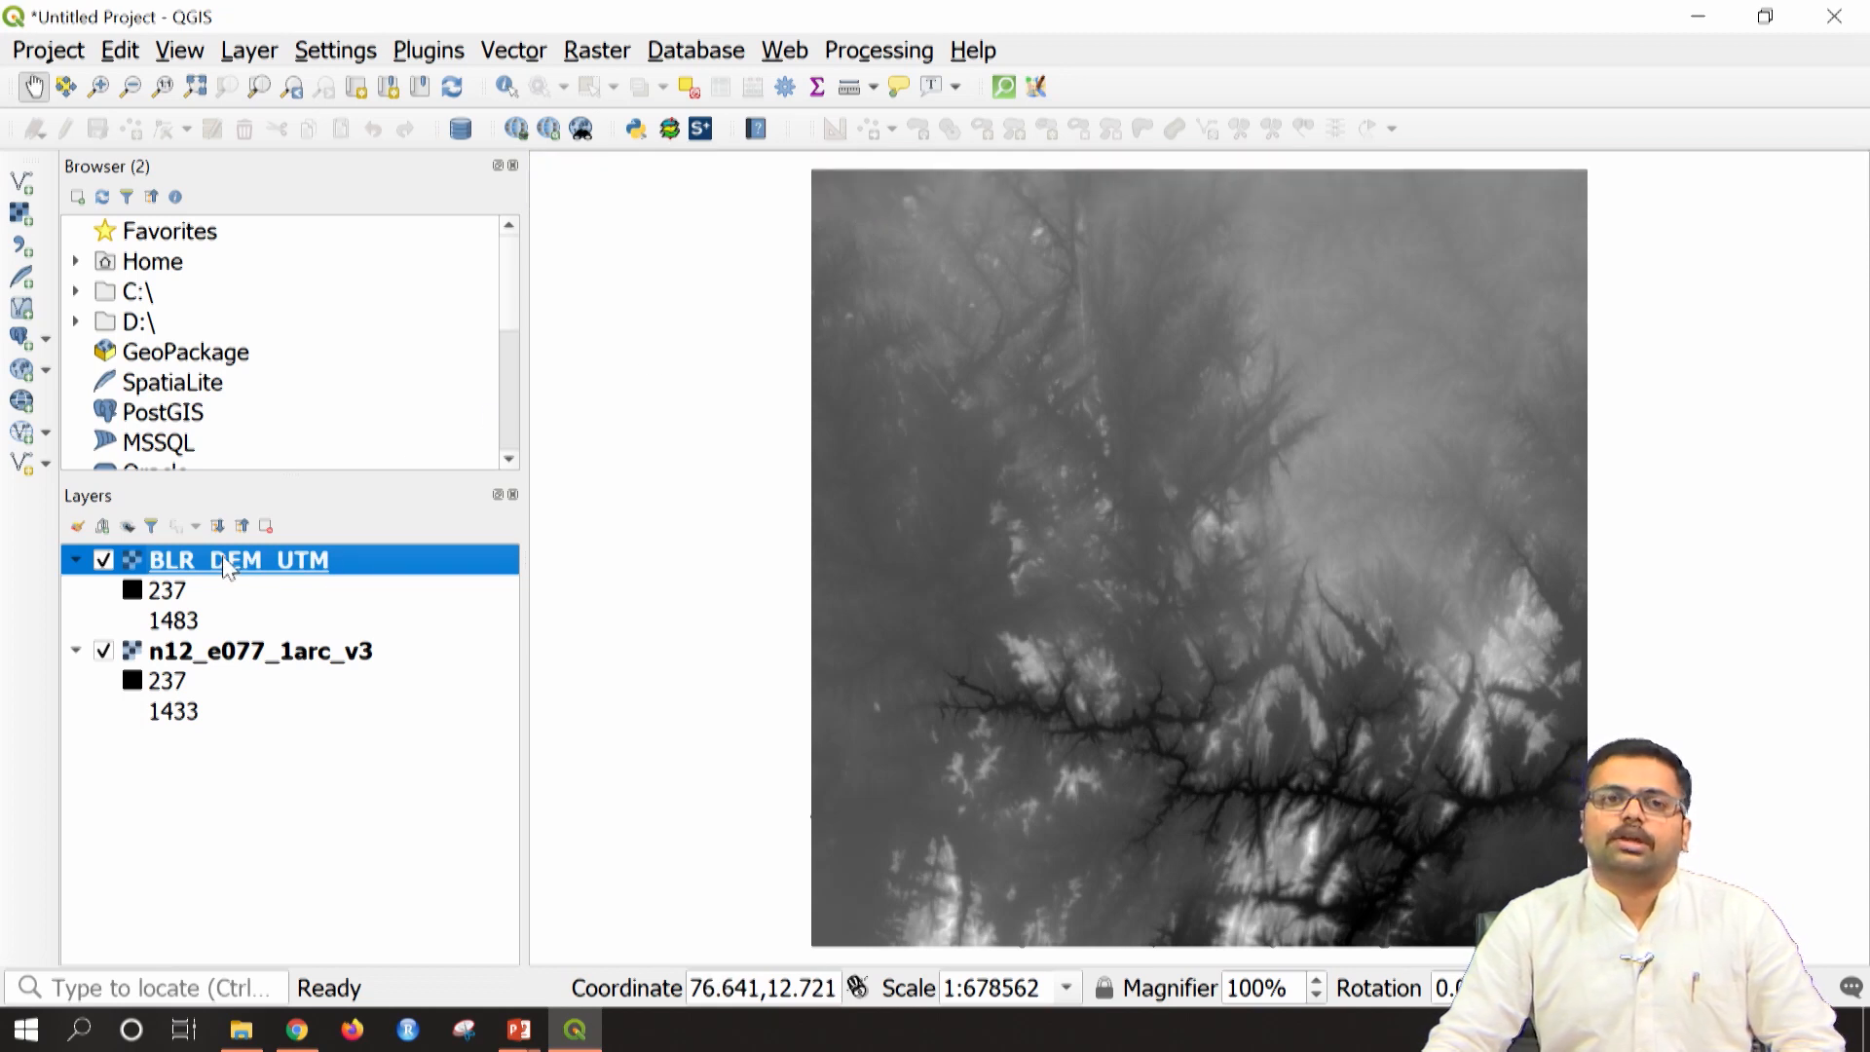
# Check the CRS, extent and units in the BLR_DEM_UTM layer's properties and close them
pyautogui.rightClick(390, 577)
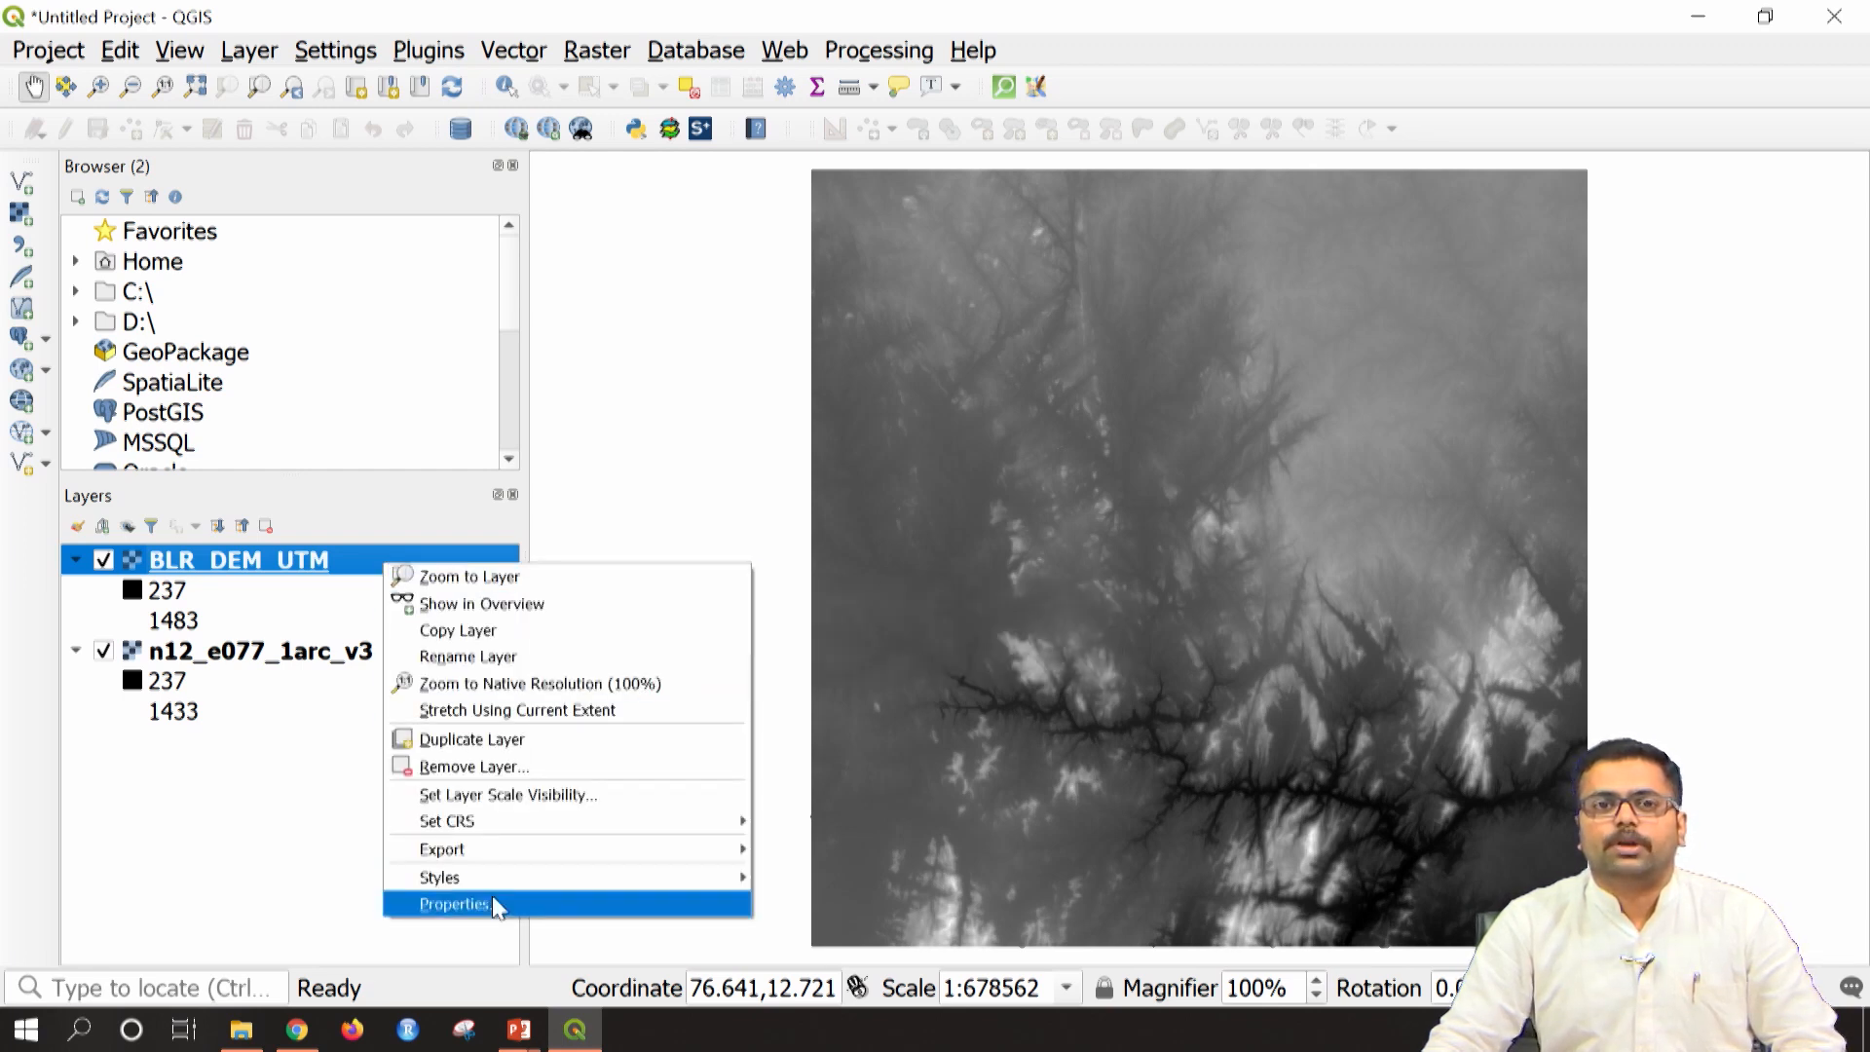
pyautogui.click(456, 904)
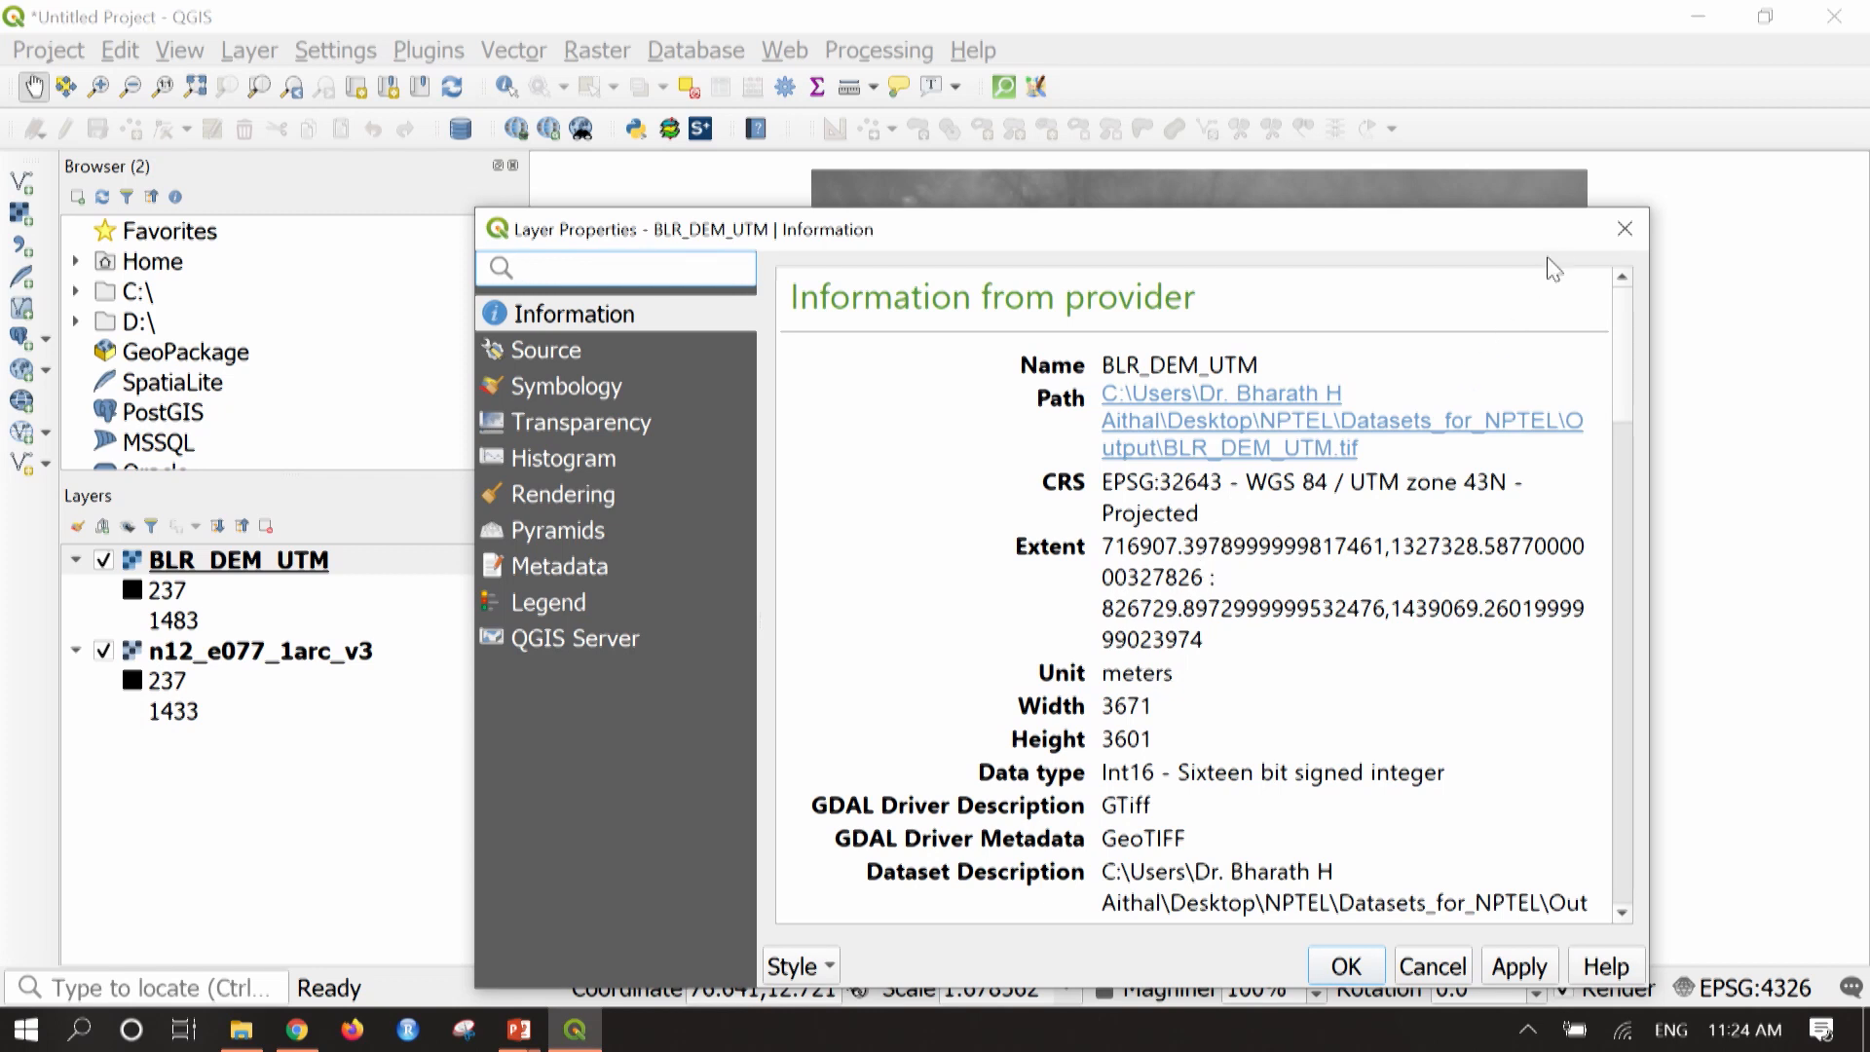
pyautogui.click(1625, 229)
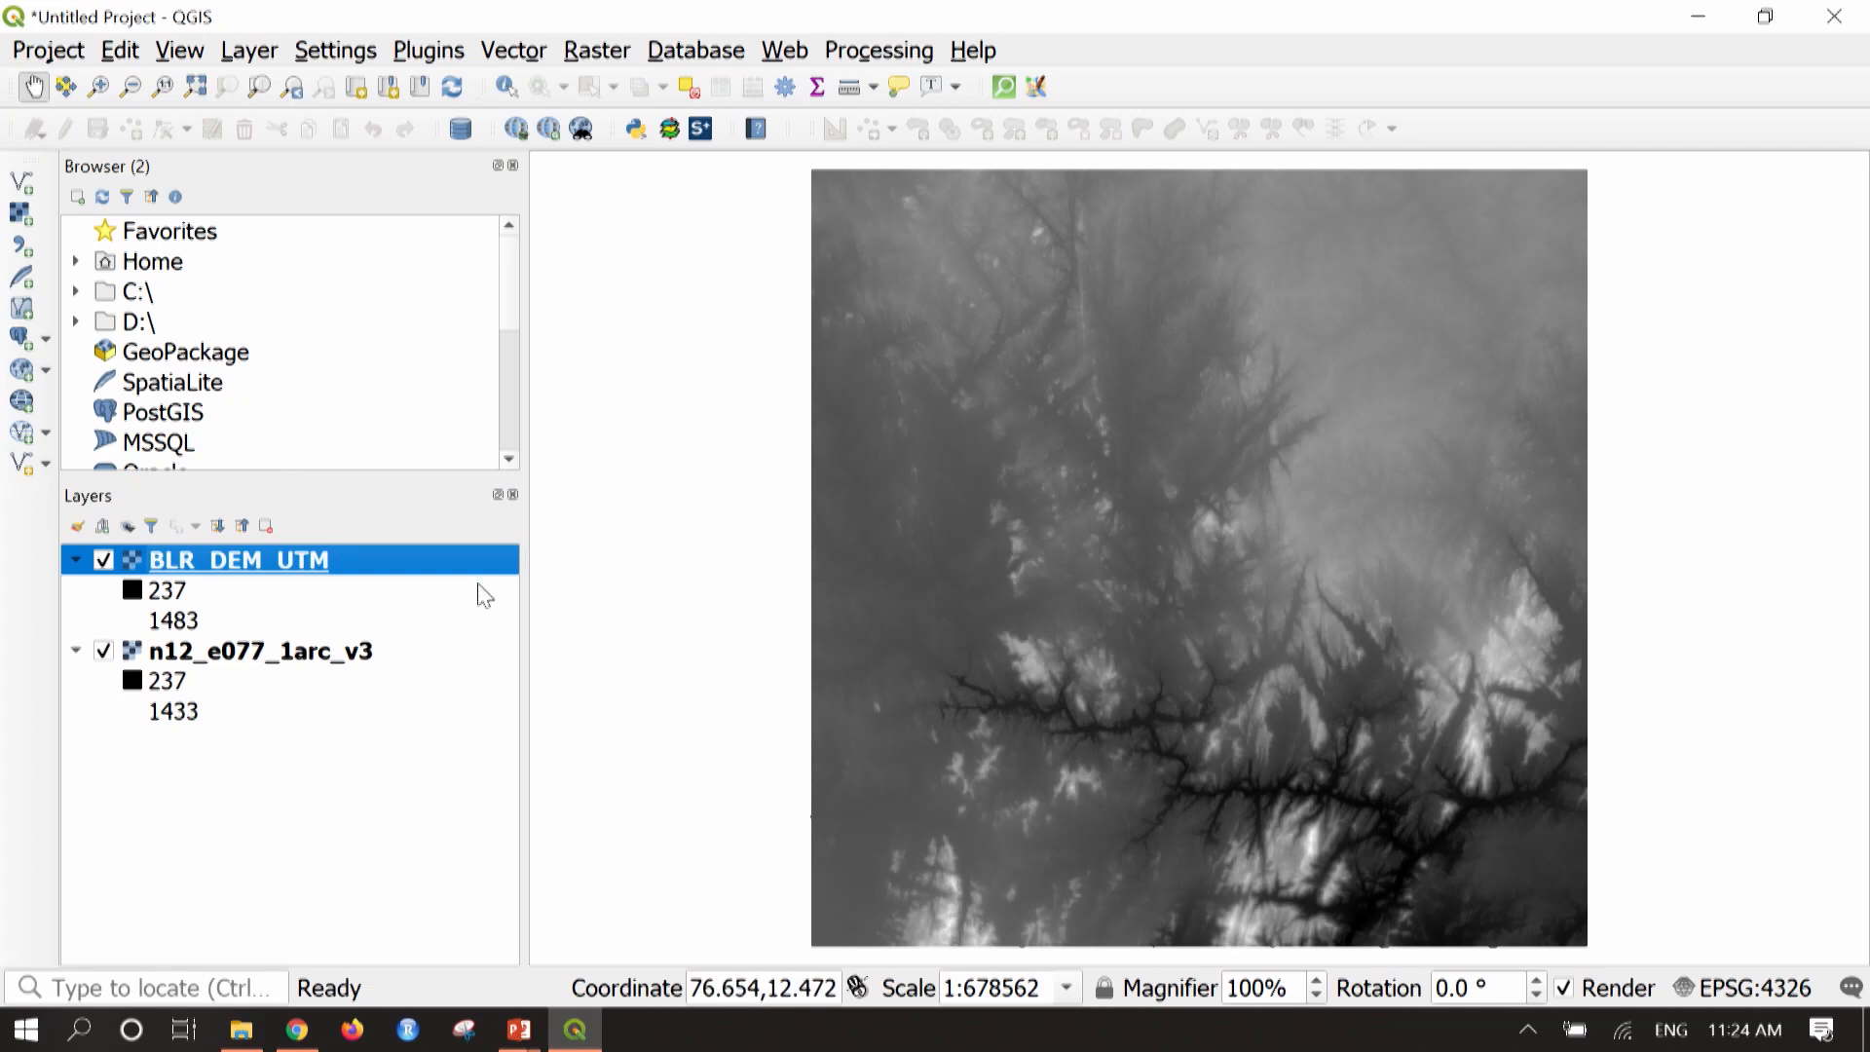
# Open the symbology properties of the BLR_DEM_UTM layer and set the render type to Singleband pseudocolor
pyautogui.moveTo(467, 575)
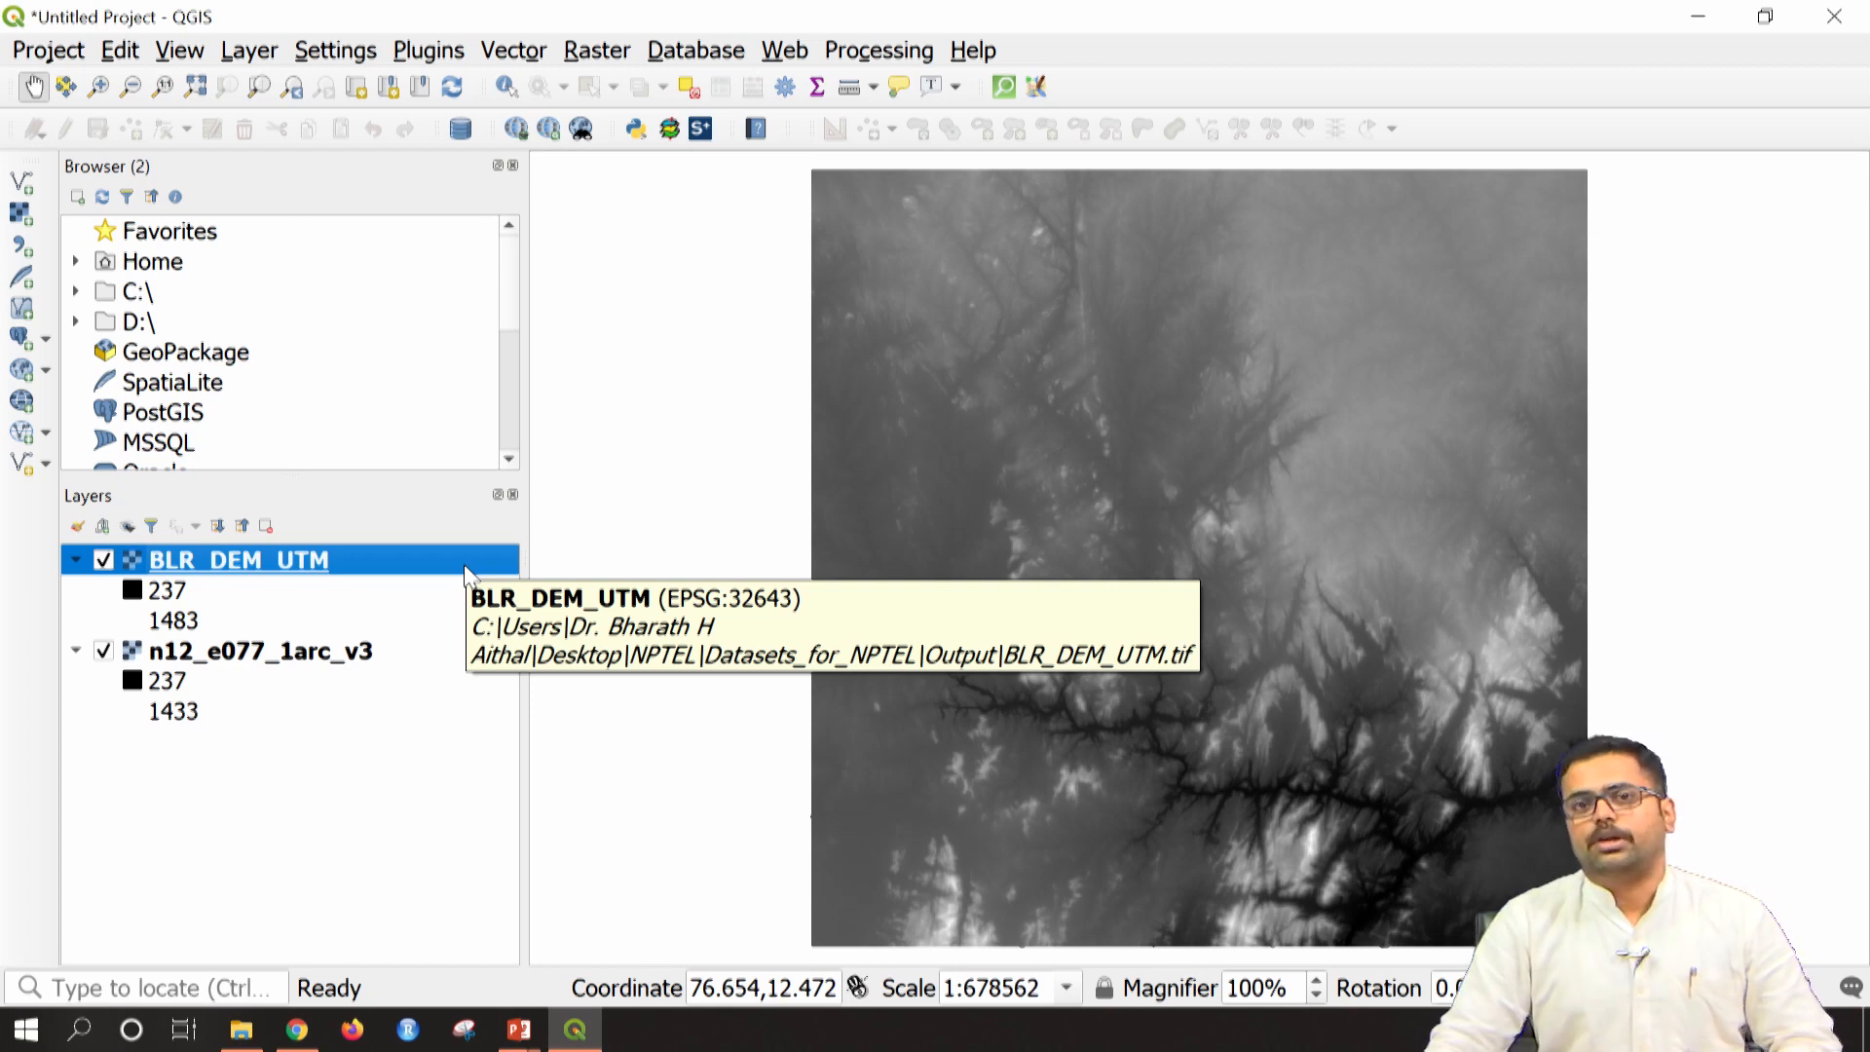
pyautogui.rightClick(466, 575)
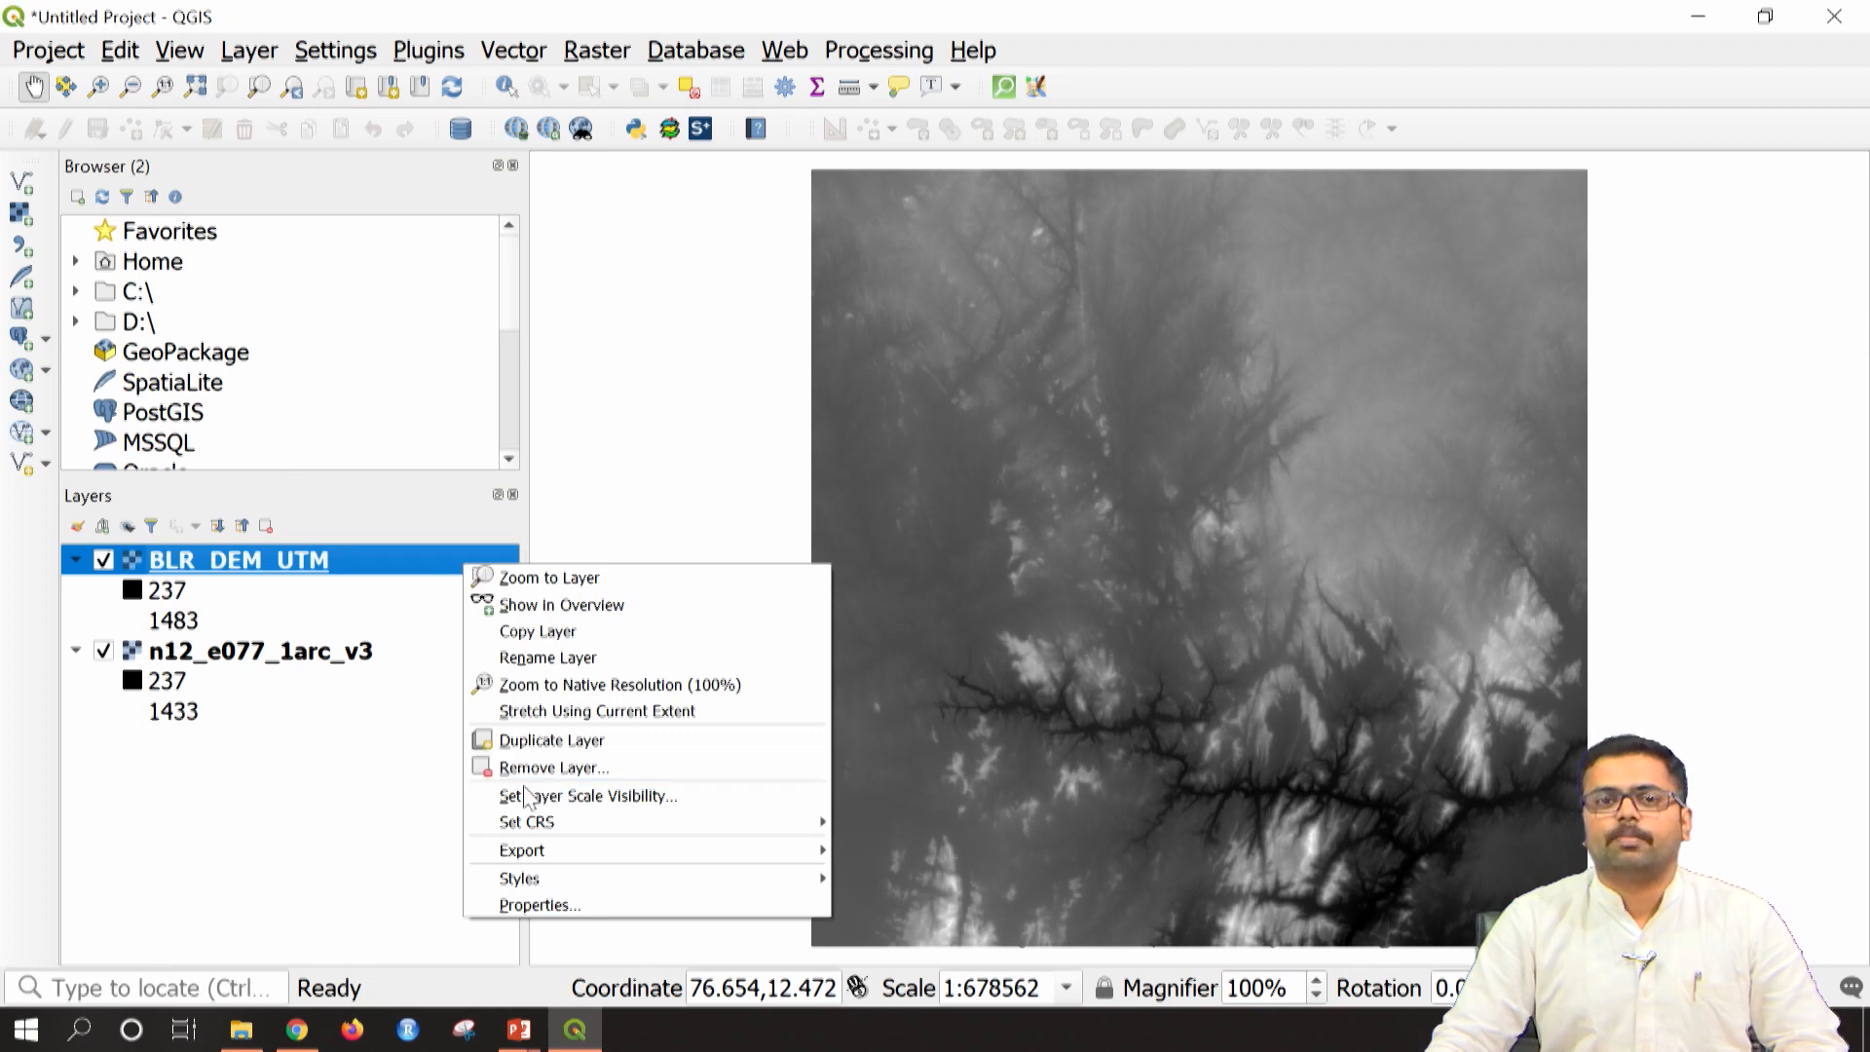
pyautogui.click(575, 909)
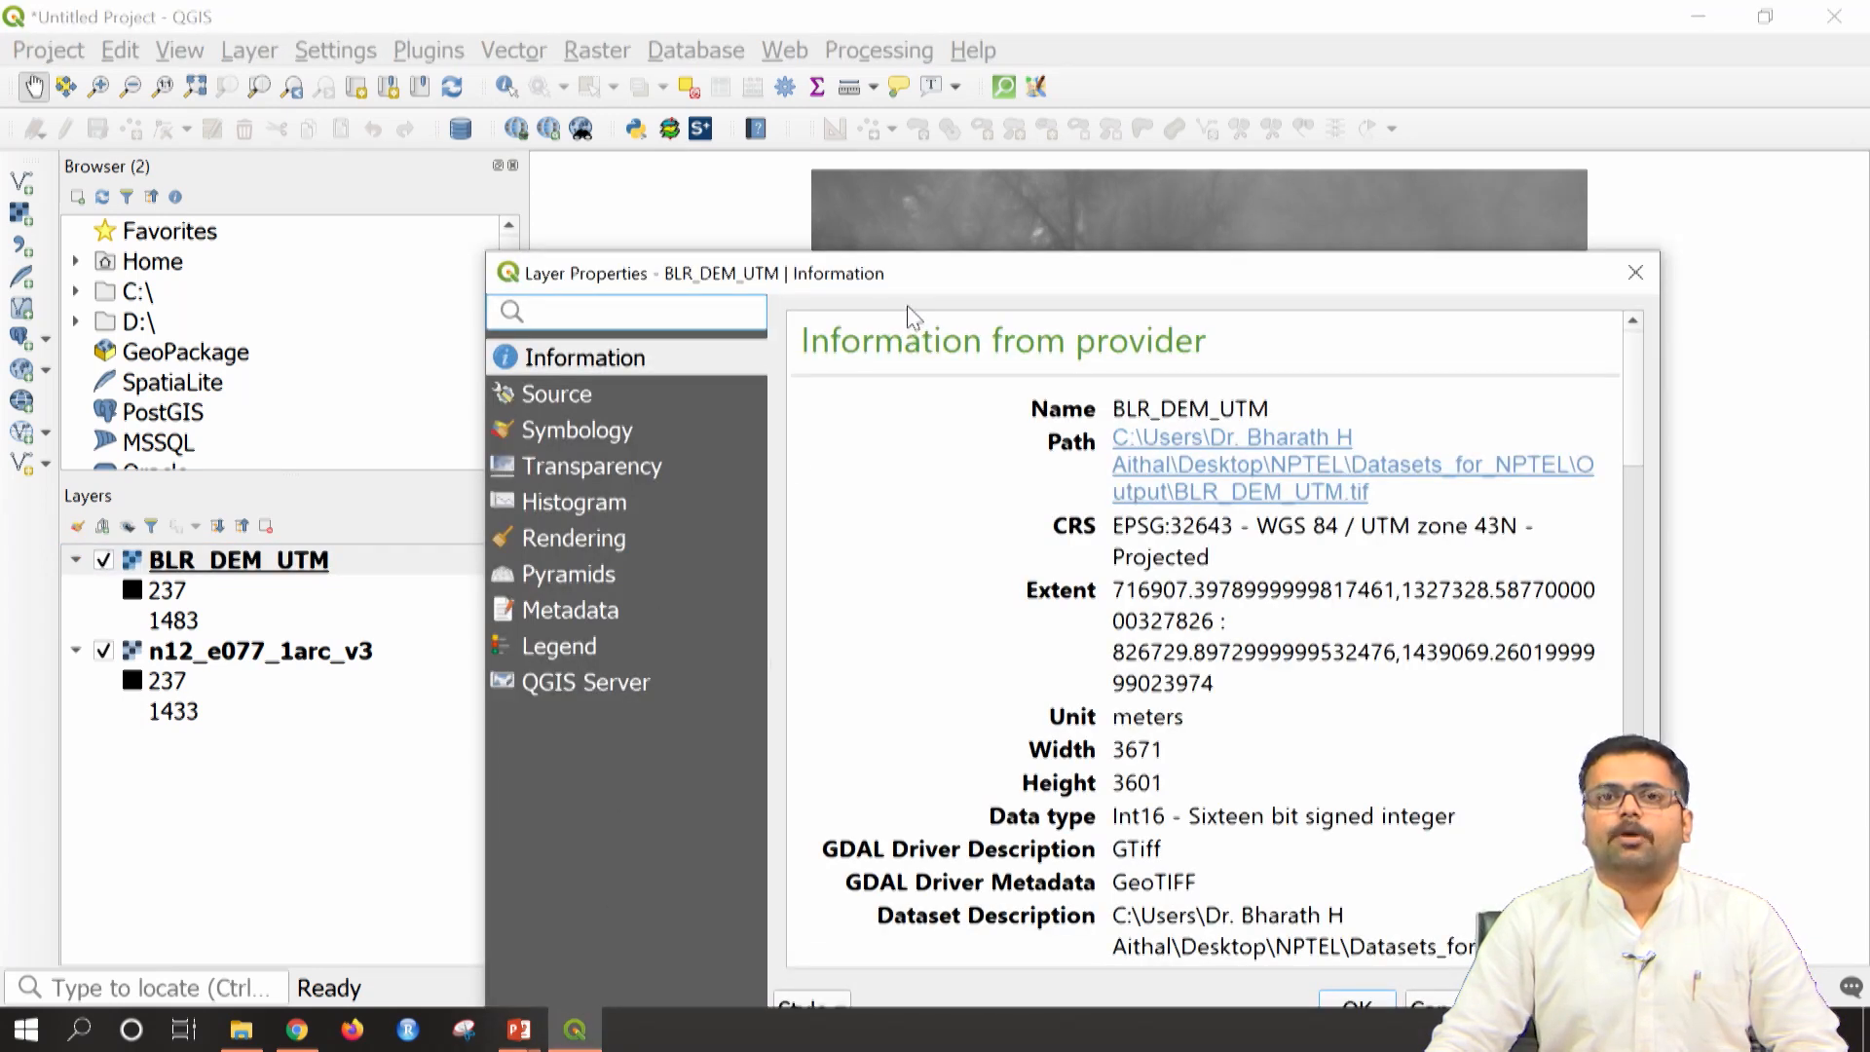
pyautogui.moveTo(912, 283); pyautogui.dragTo(575, 132)
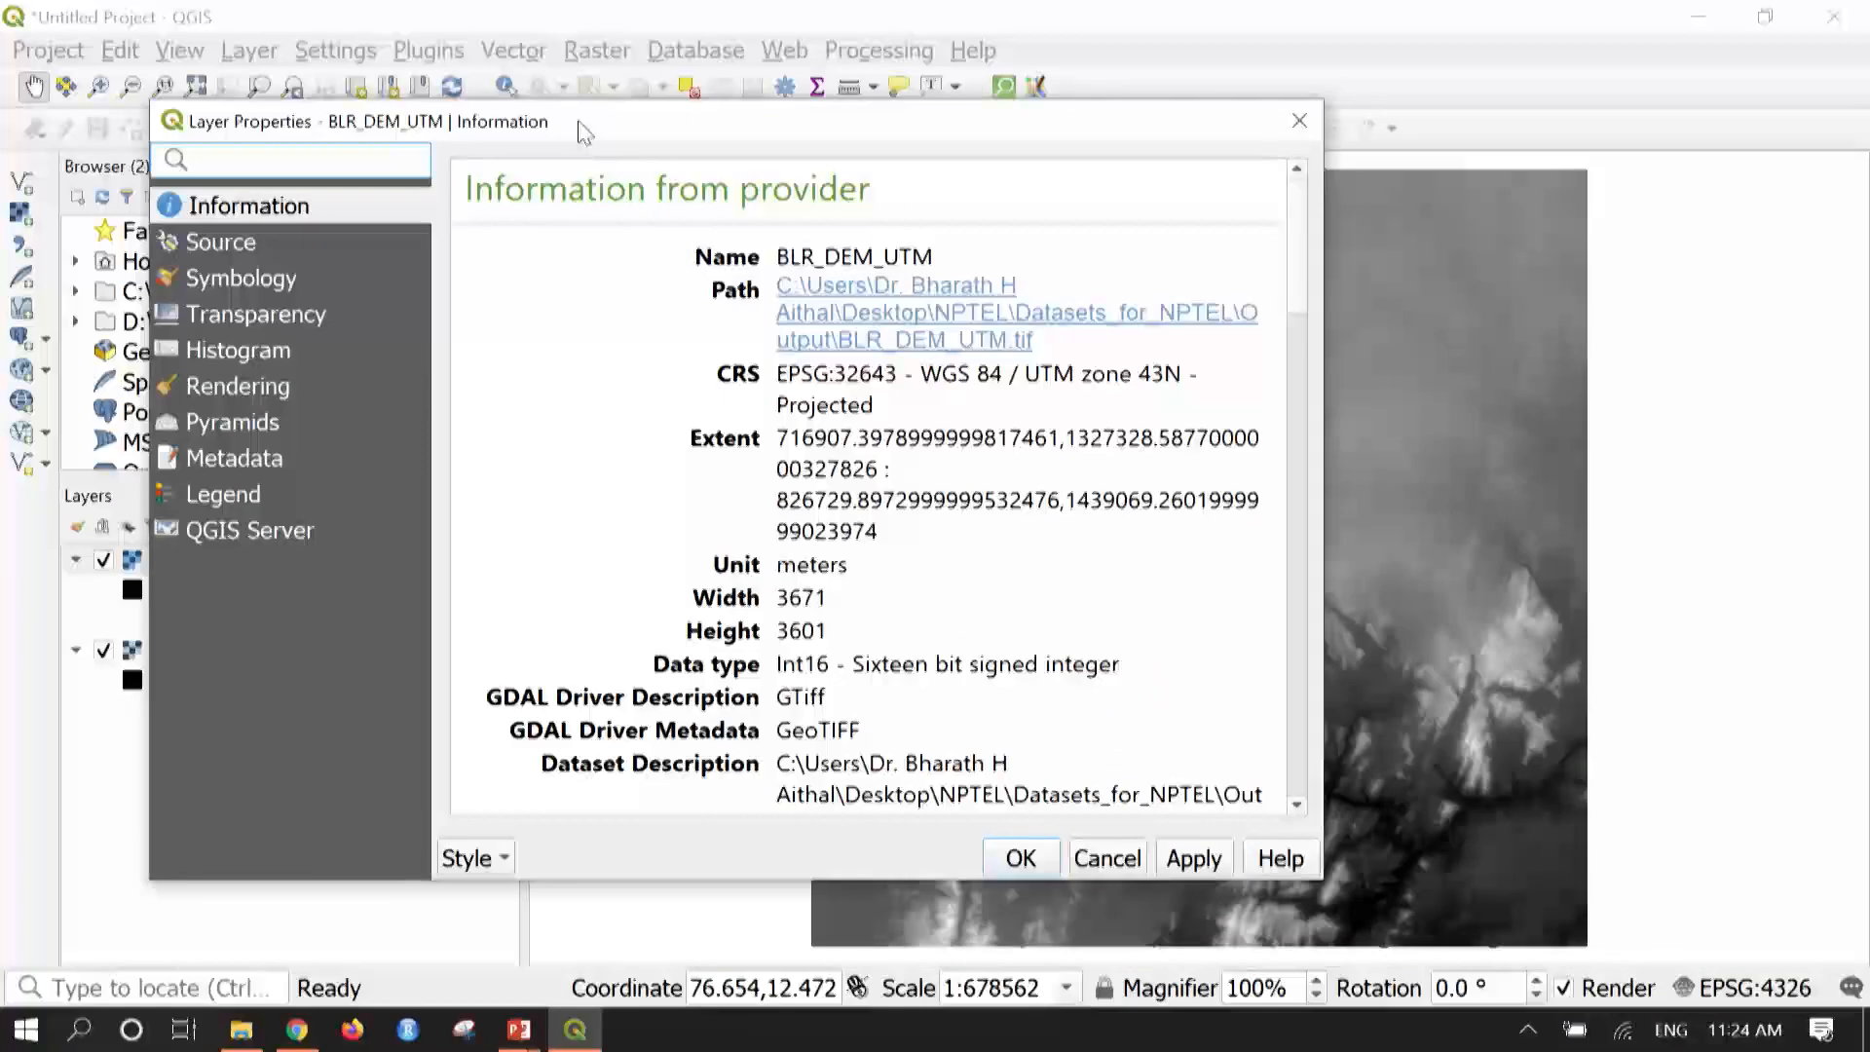
pyautogui.click(282, 282)
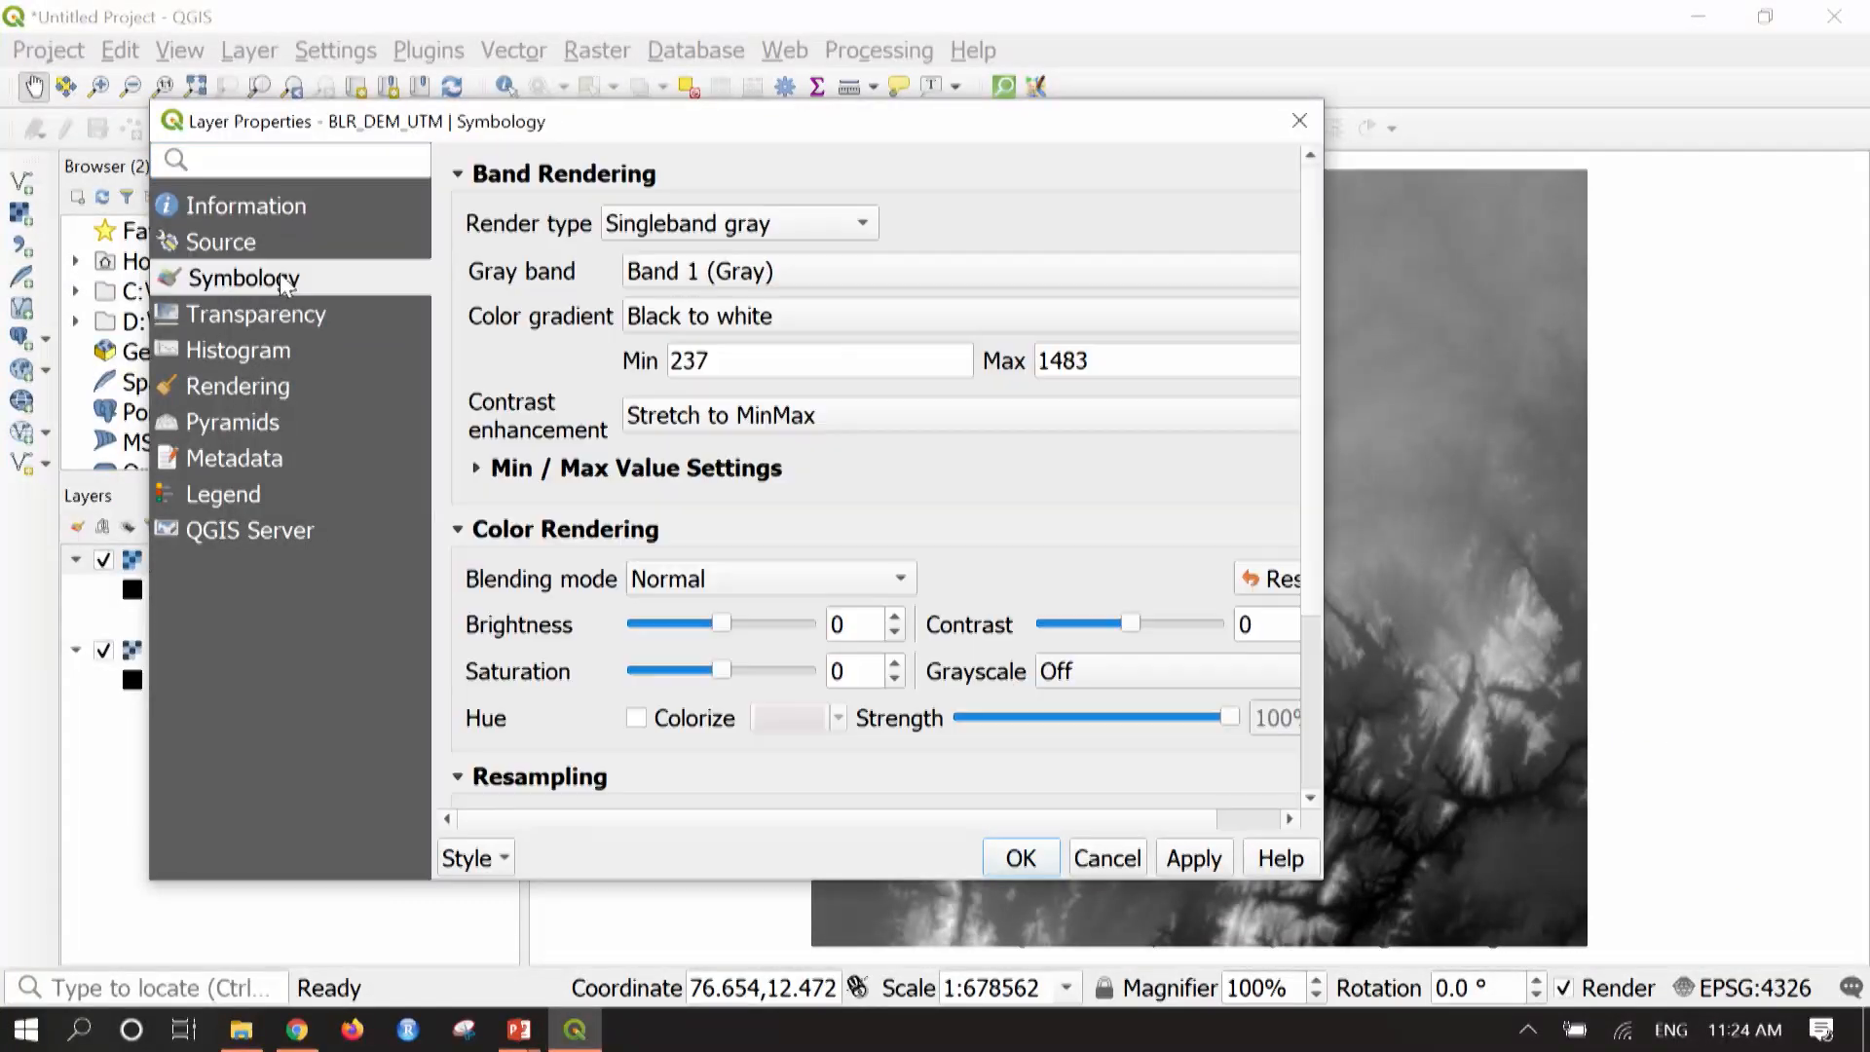
pyautogui.click(715, 226)
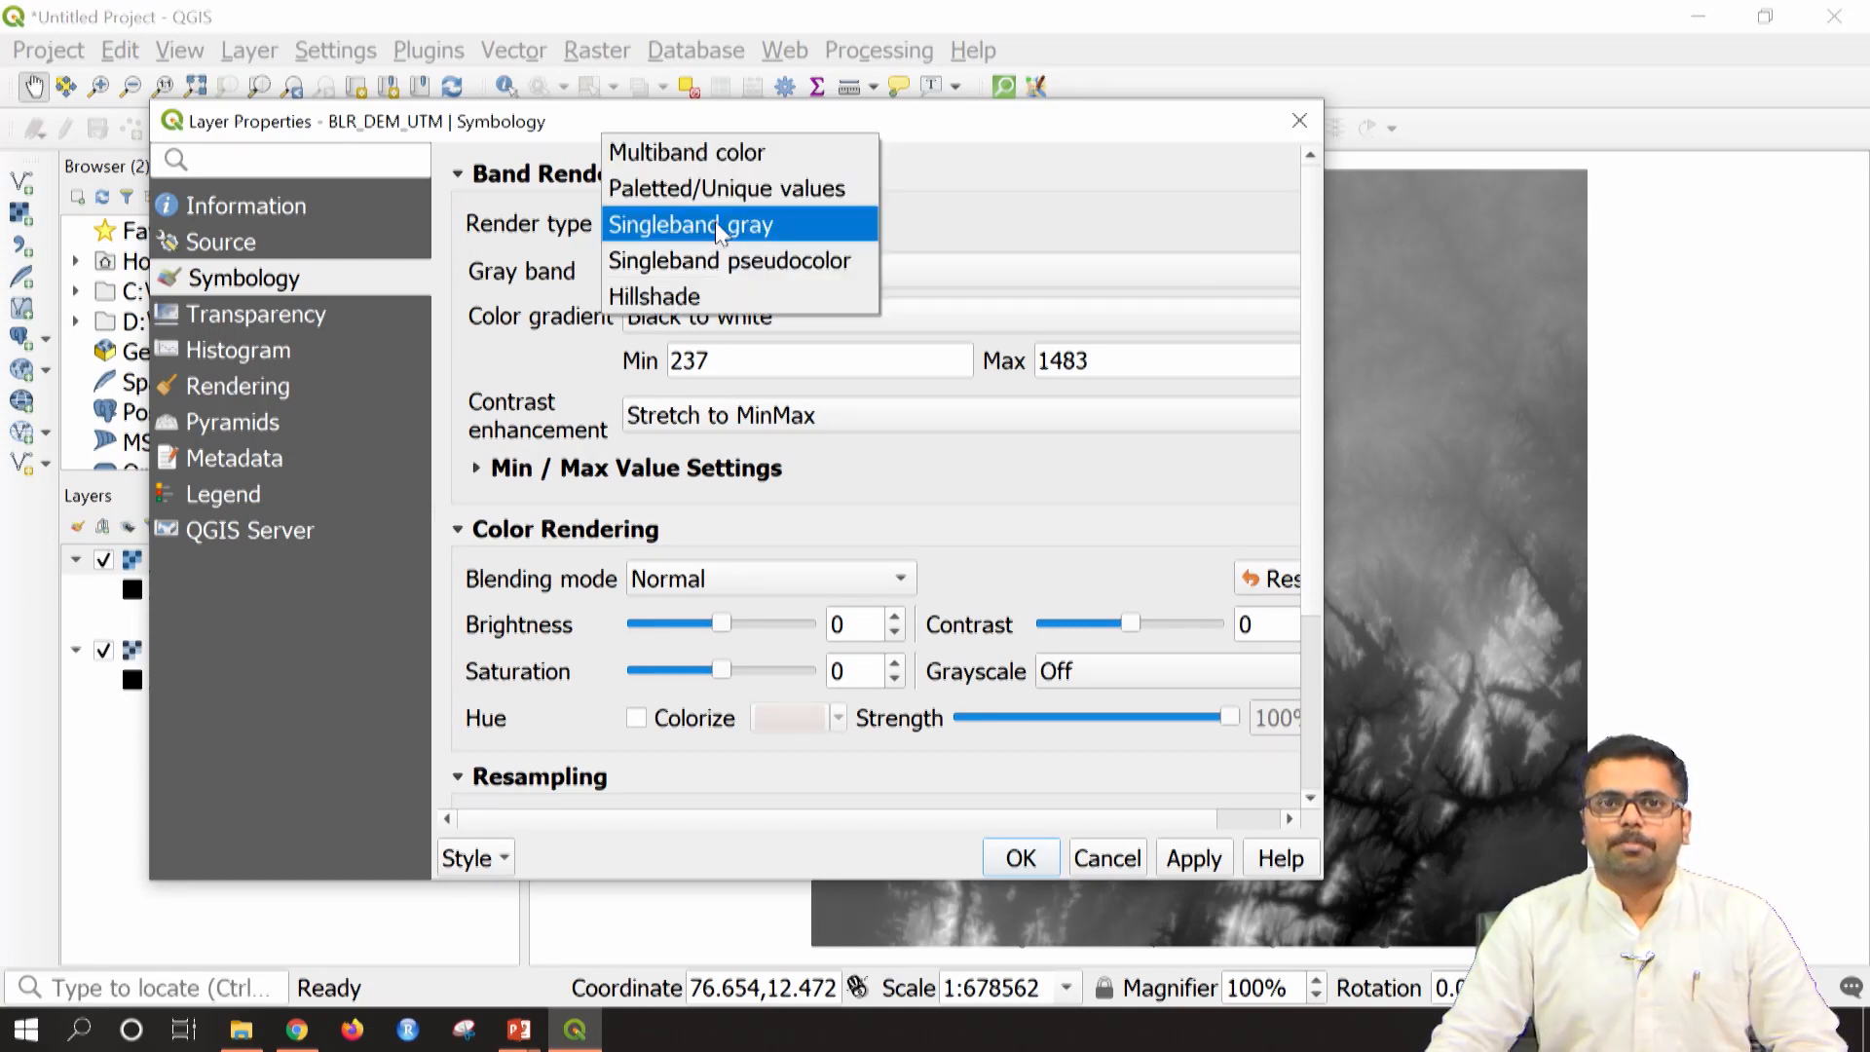
pyautogui.click(738, 264)
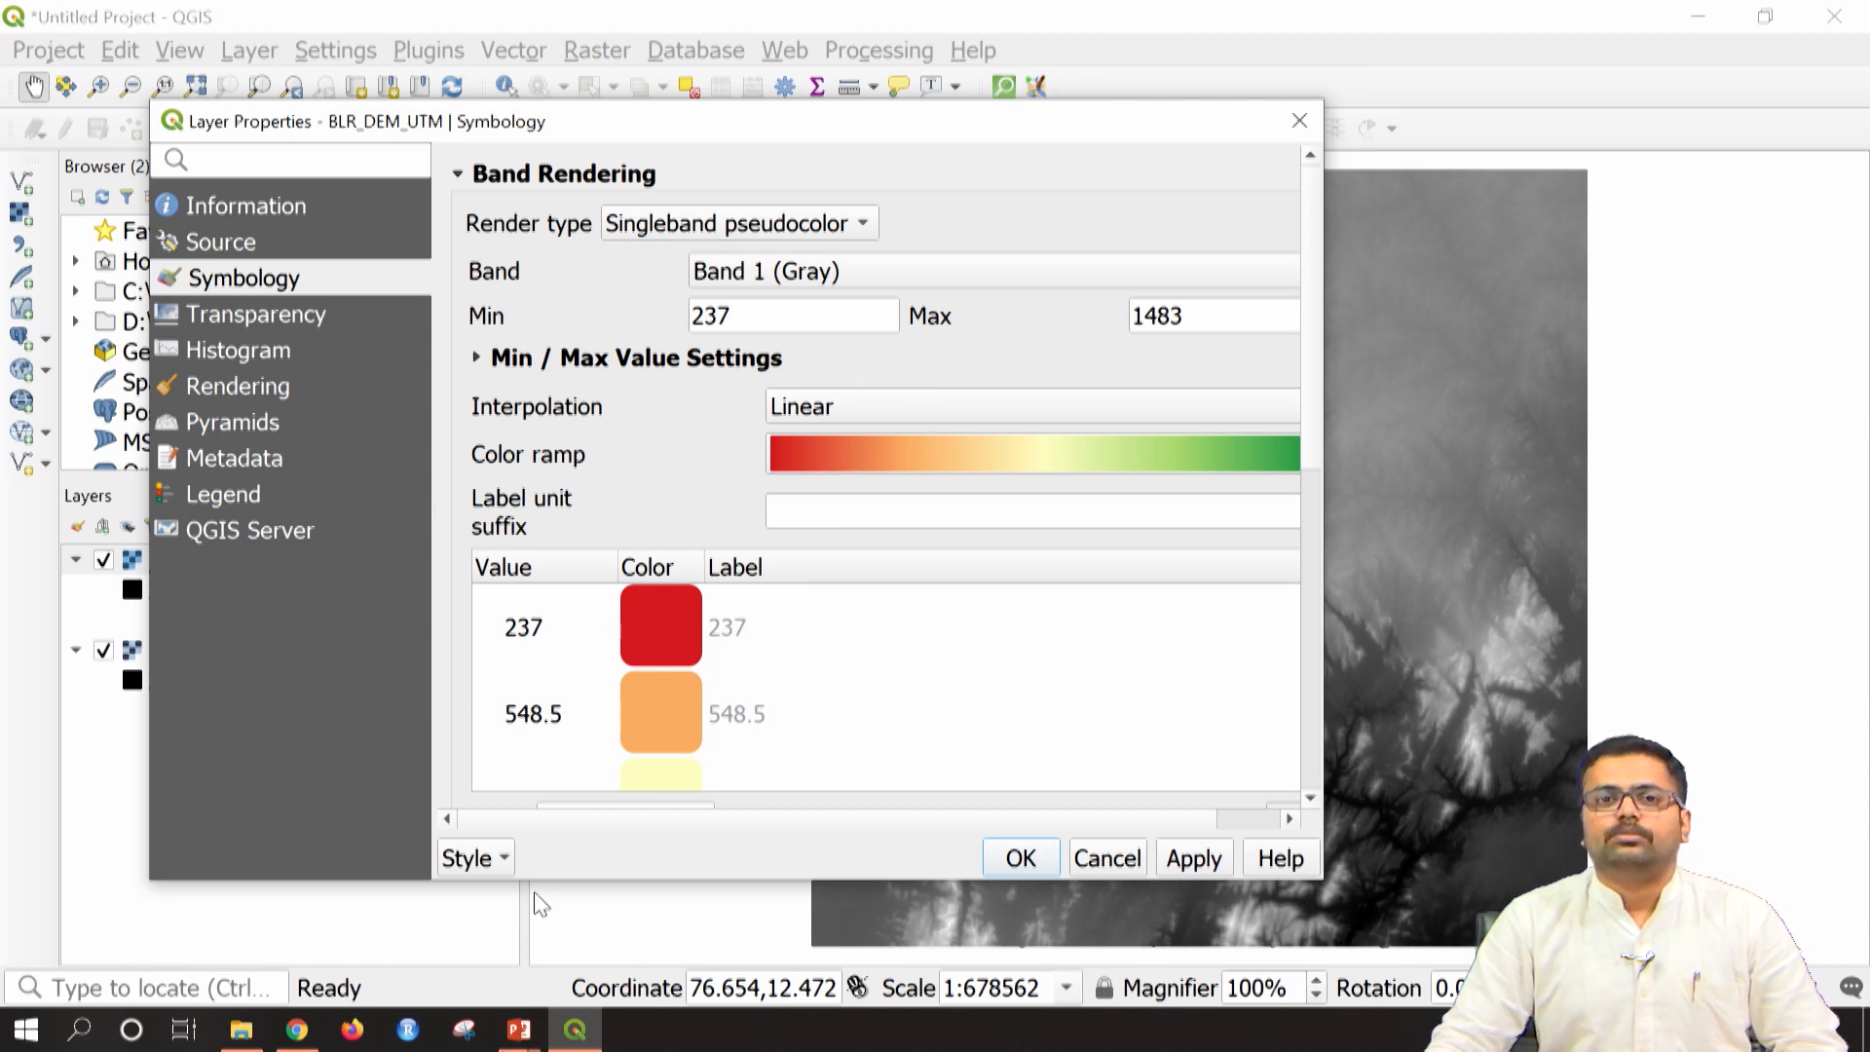
pyautogui.moveTo(538, 879); pyautogui.dragTo(538, 977)
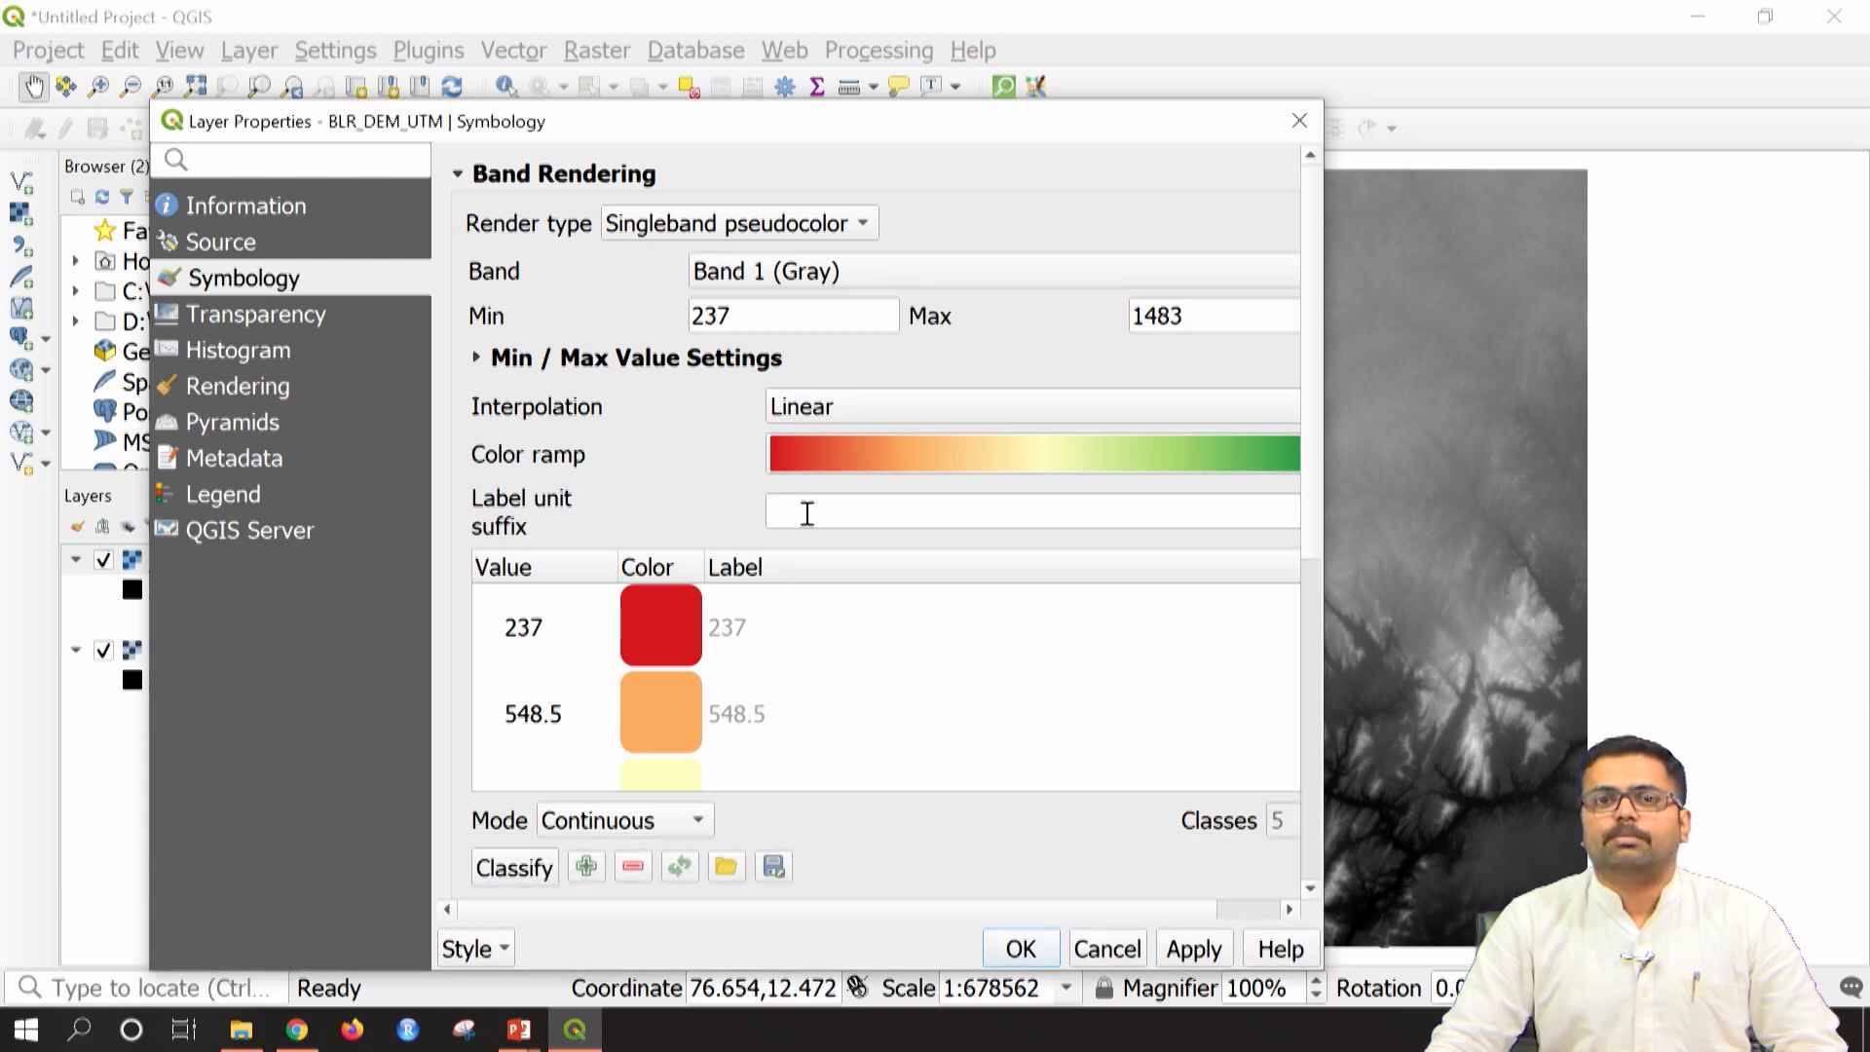
# Inspect the interpolation choices and the color ramp settings of the pseudocolor rendering, leaving them without changes
pyautogui.click(849, 406)
pyautogui.click(849, 405)
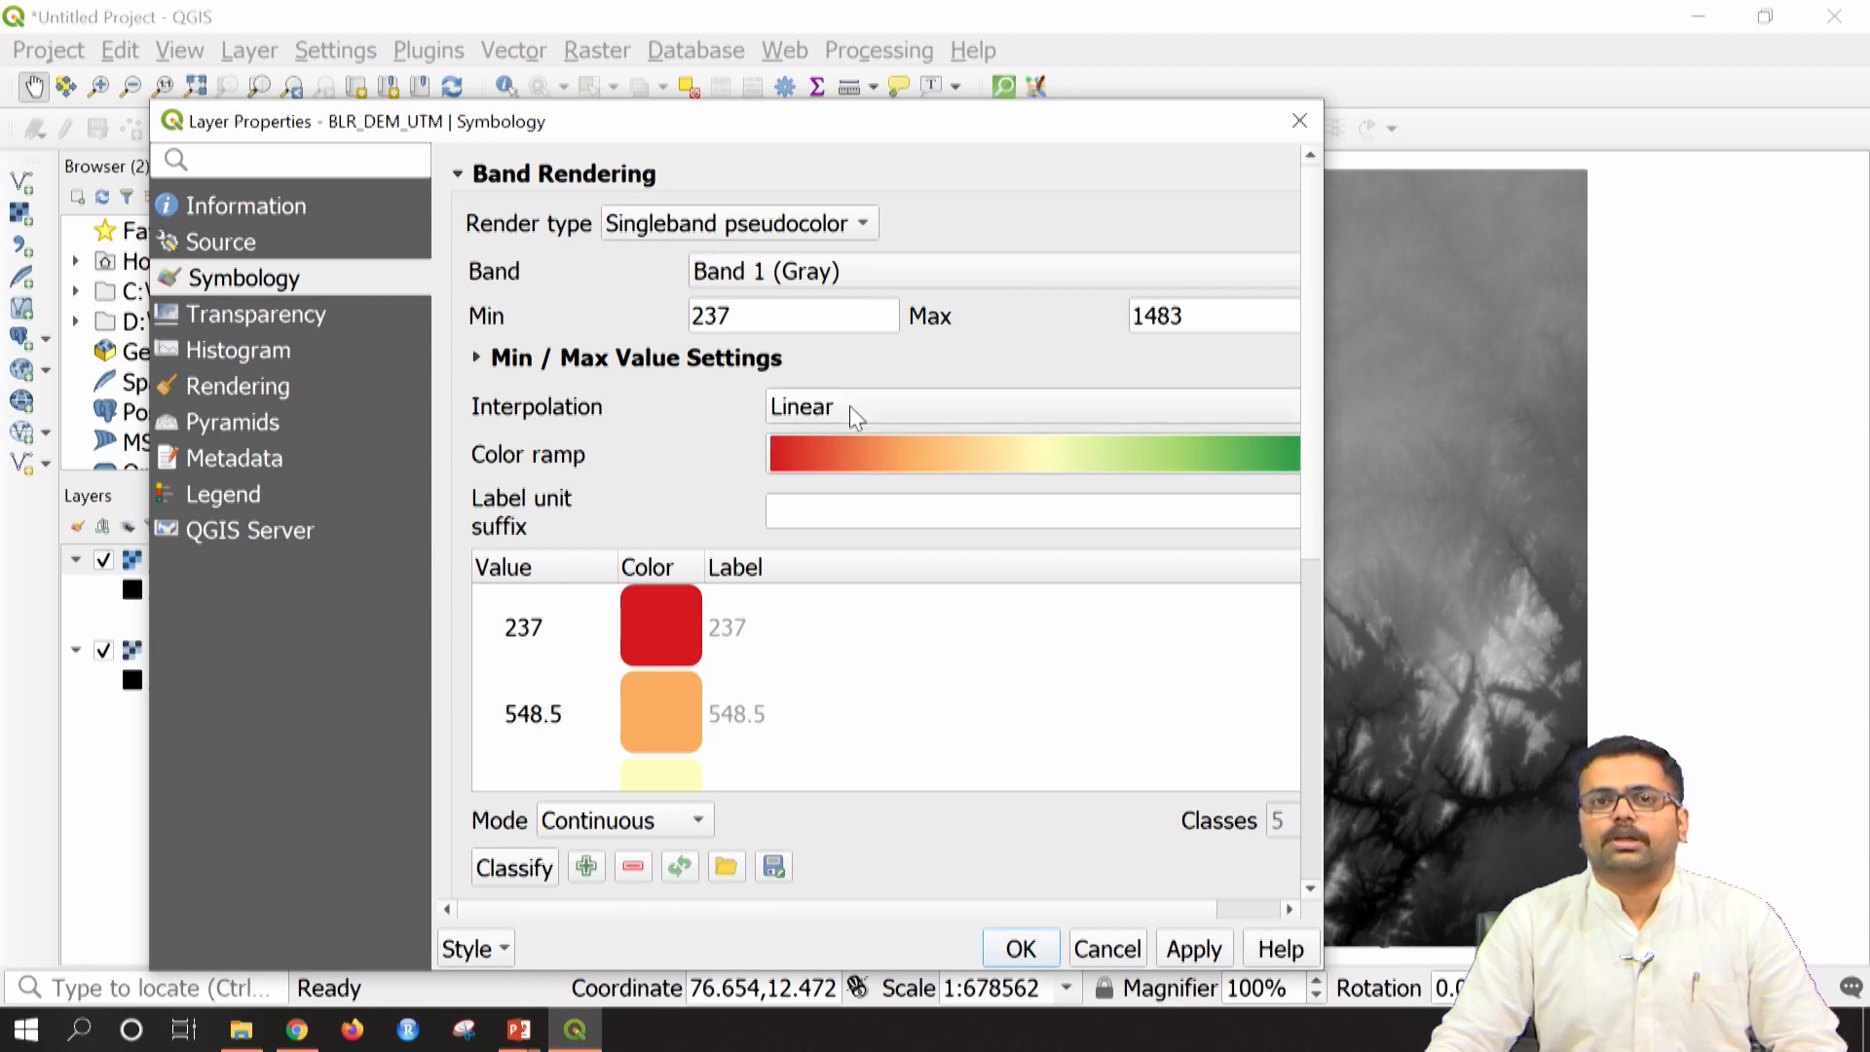
pyautogui.click(826, 458)
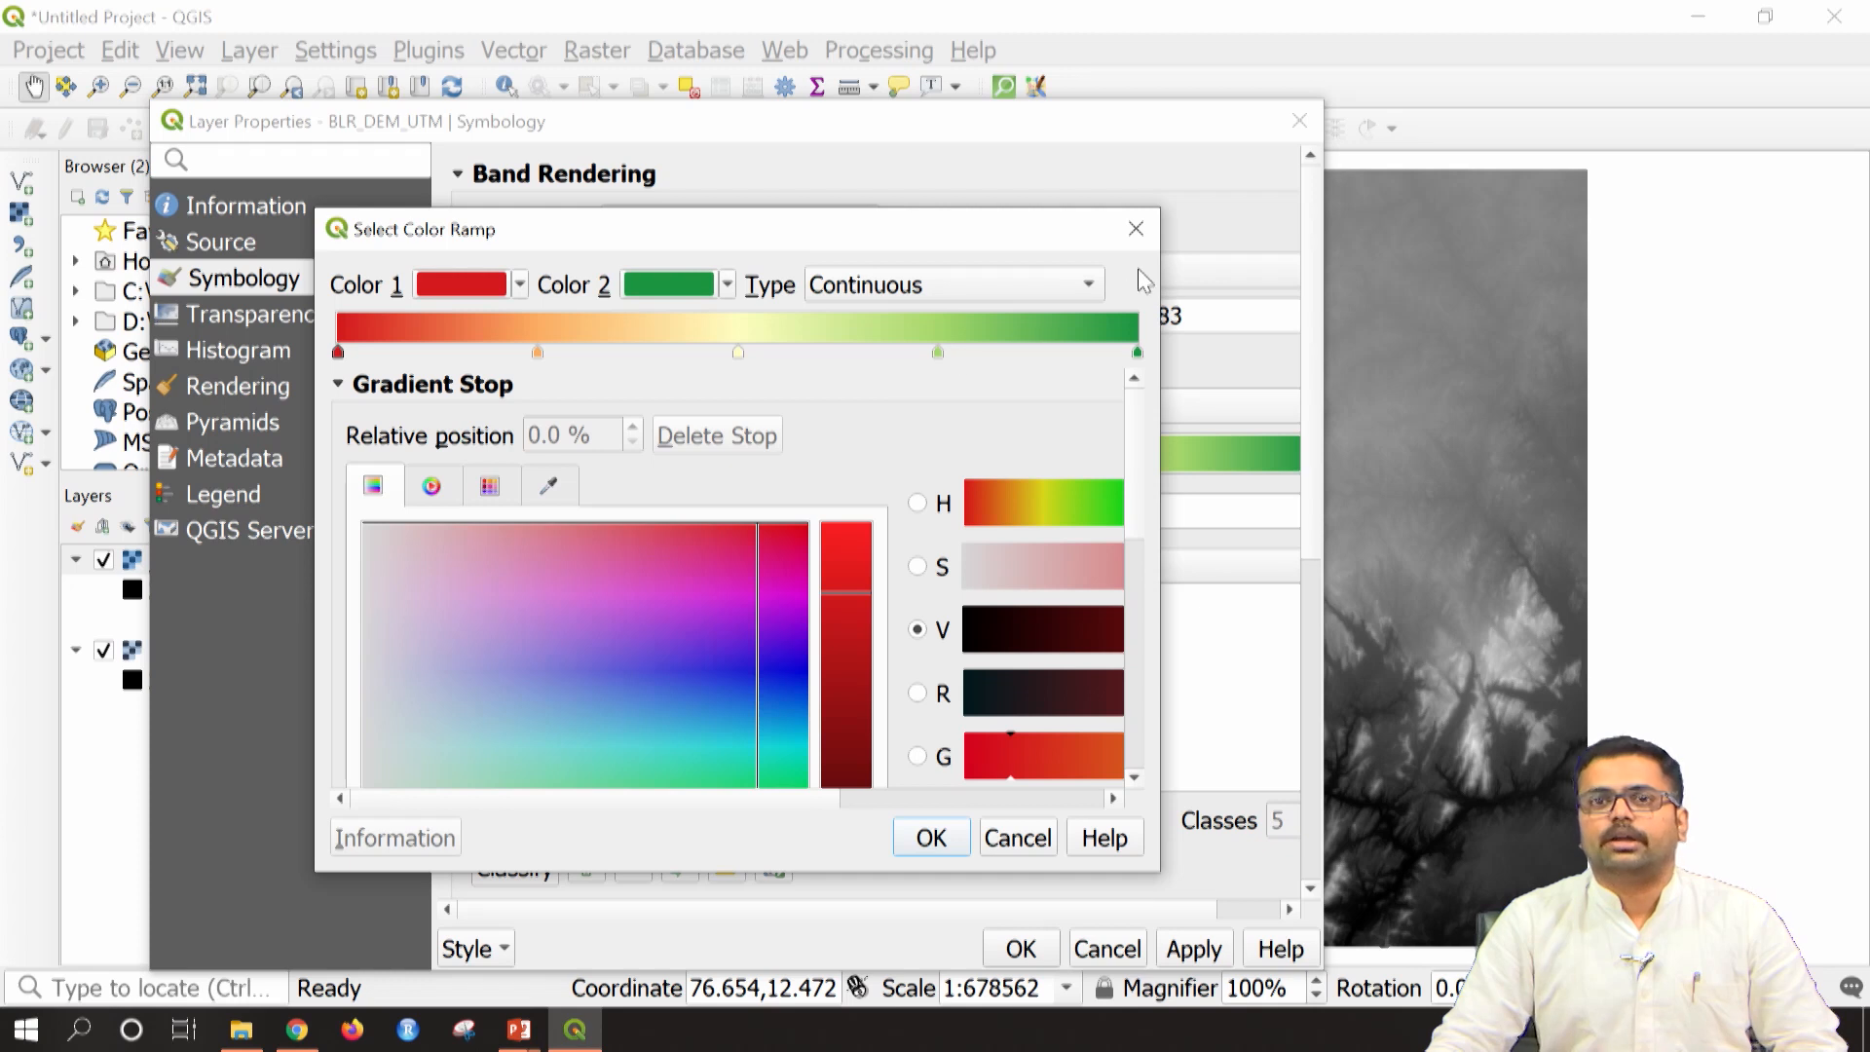
pyautogui.click(1138, 230)
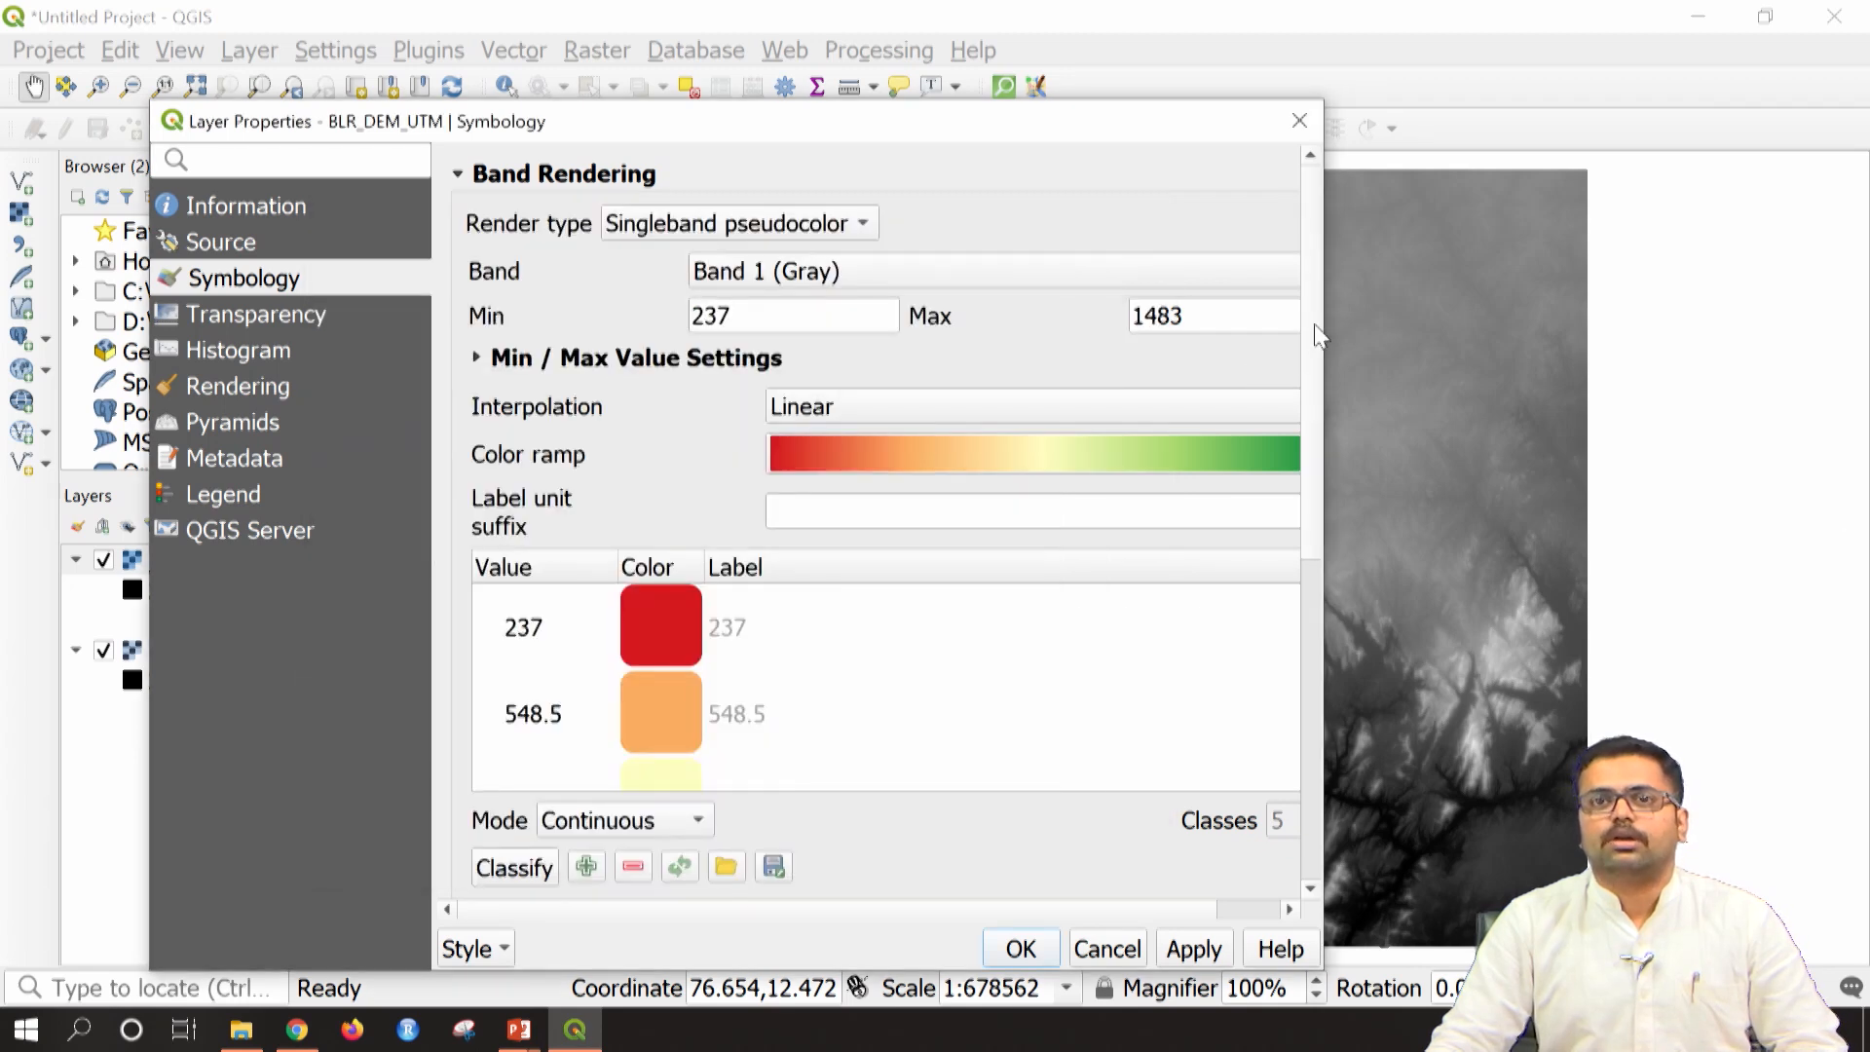
# Set the color ramp of the BLR_DEM_UTM layer to Spectral and invert it so low elevations are blue
pyautogui.moveTo(1327, 310); pyautogui.dragTo(1403, 273)
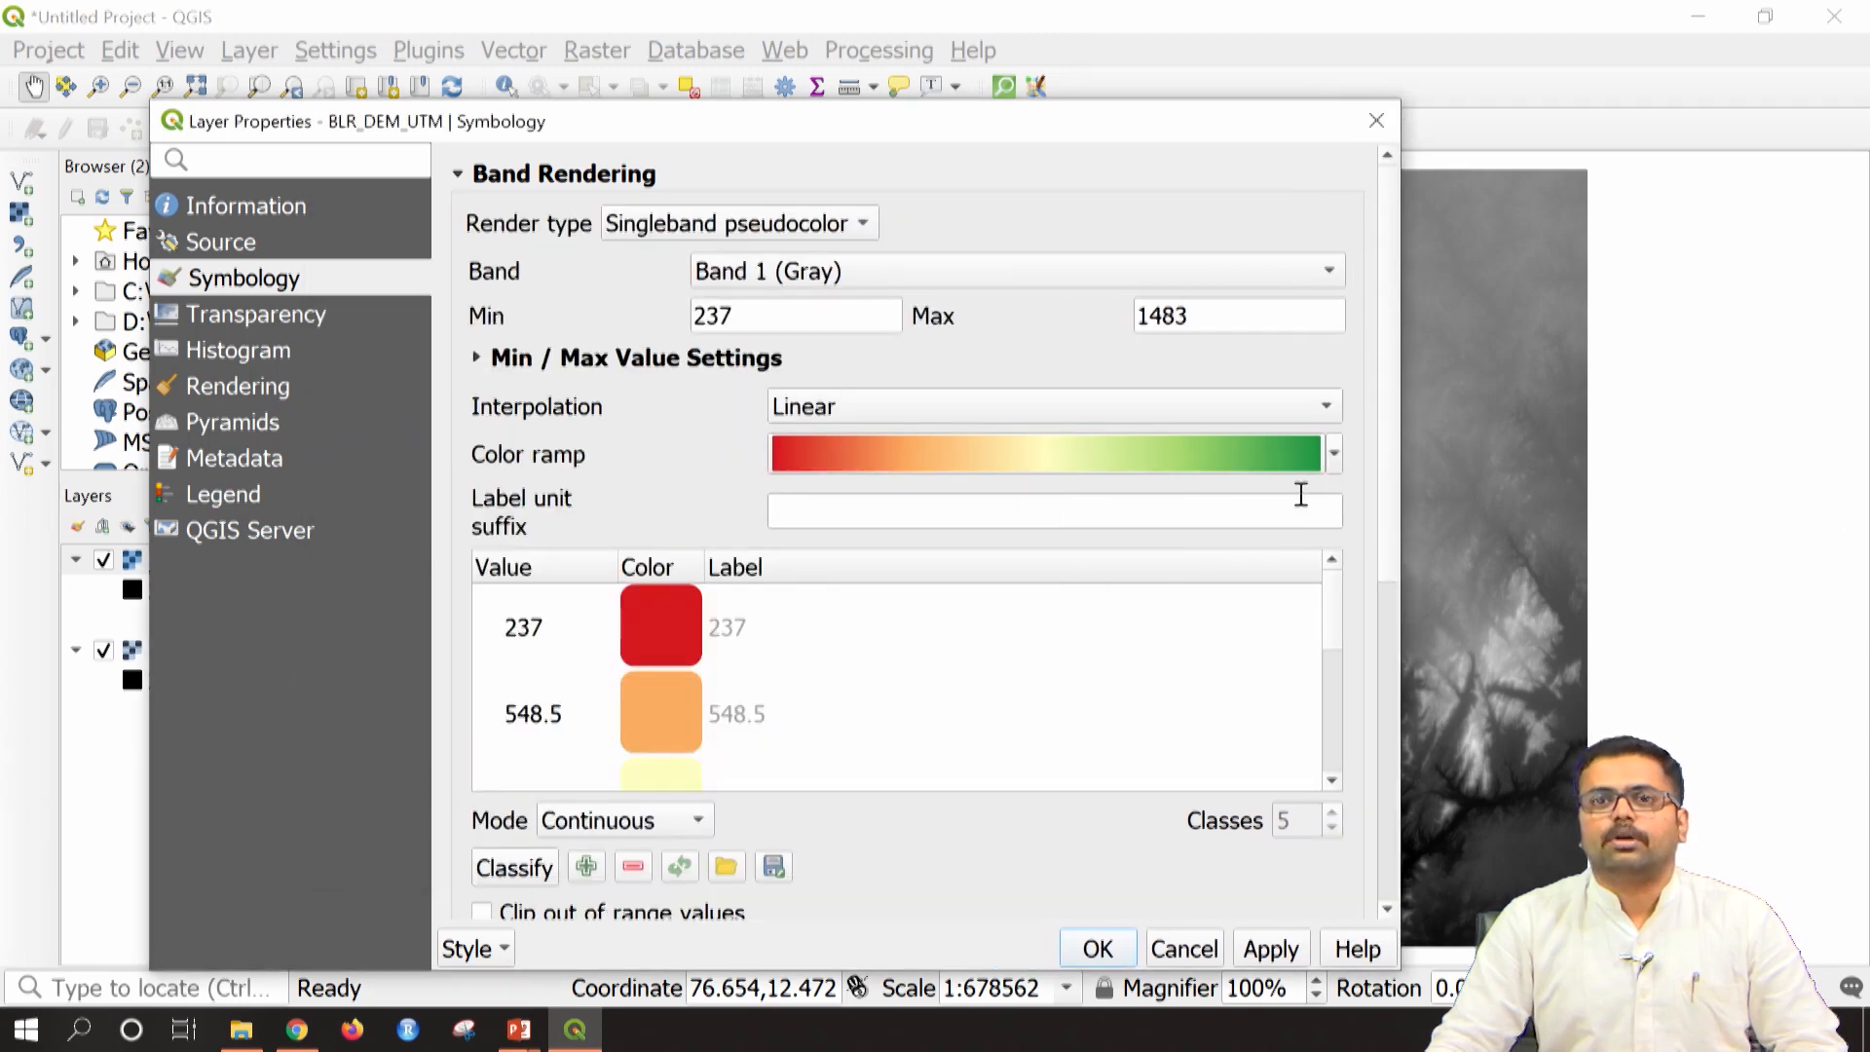
pyautogui.click(1334, 454)
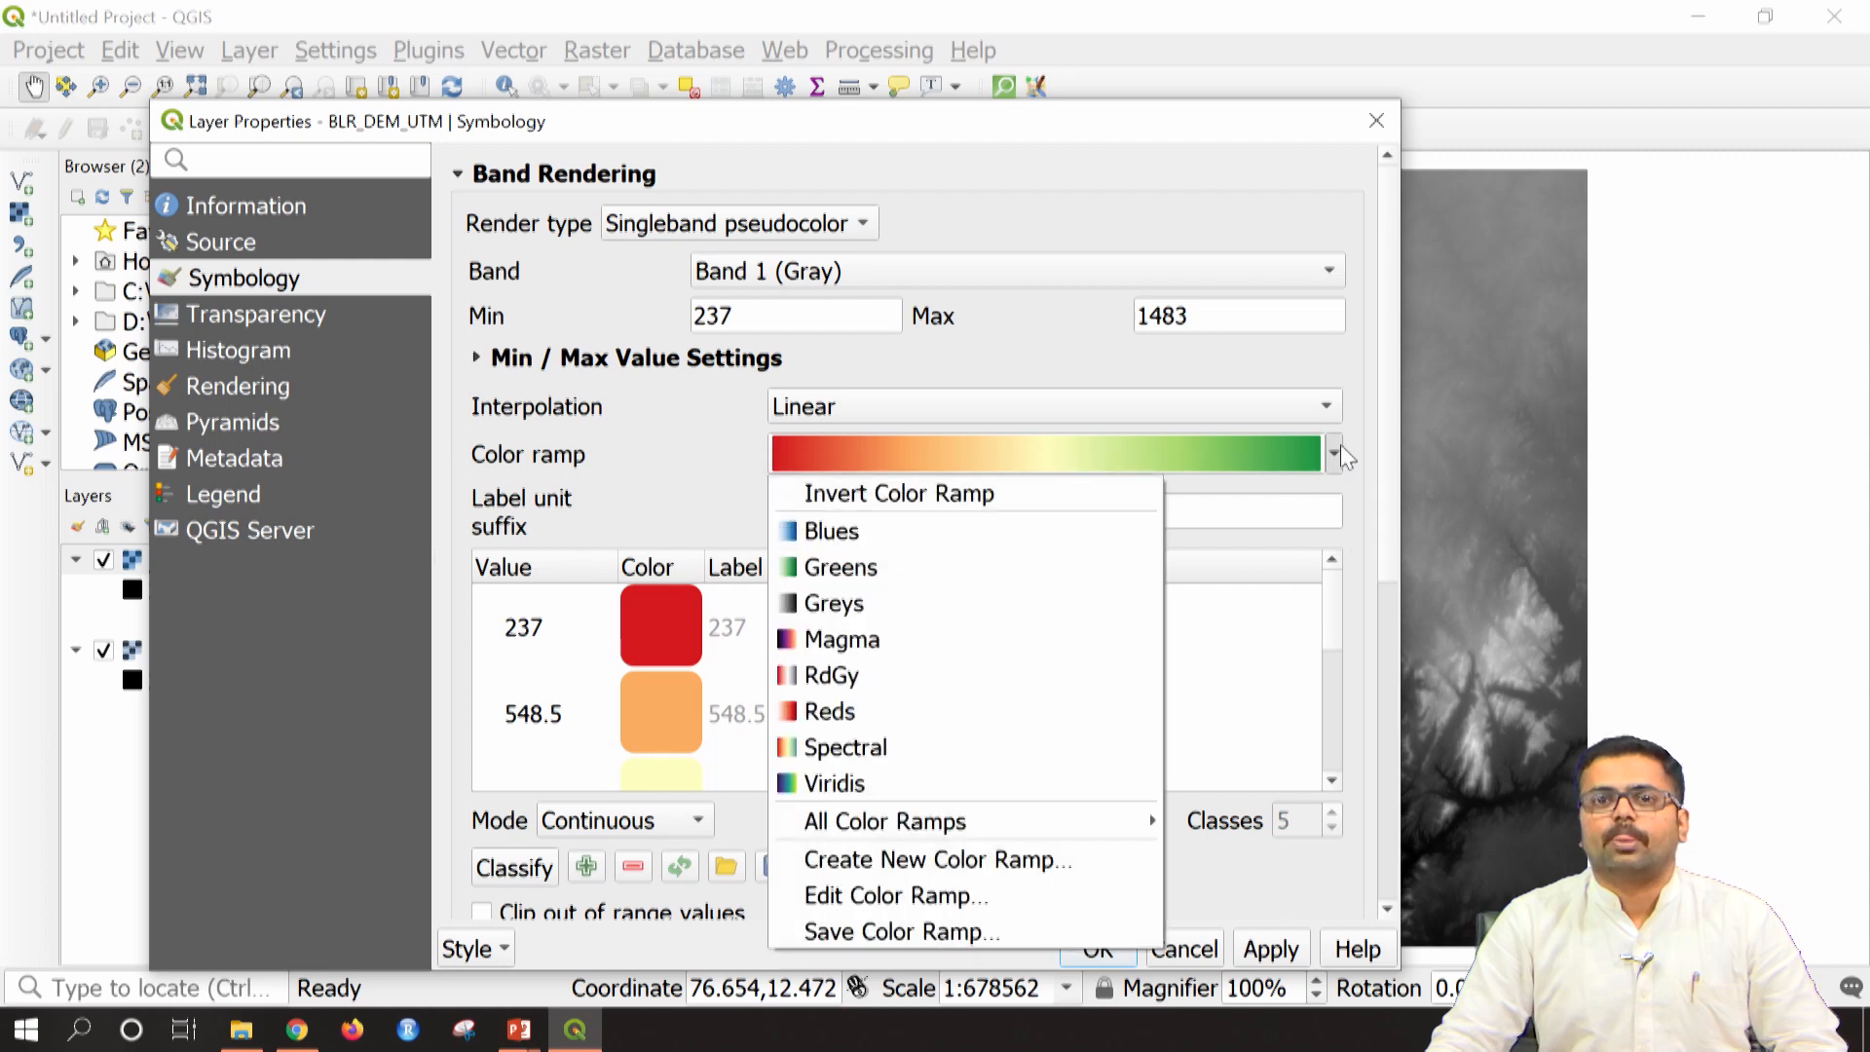
pyautogui.click(881, 748)
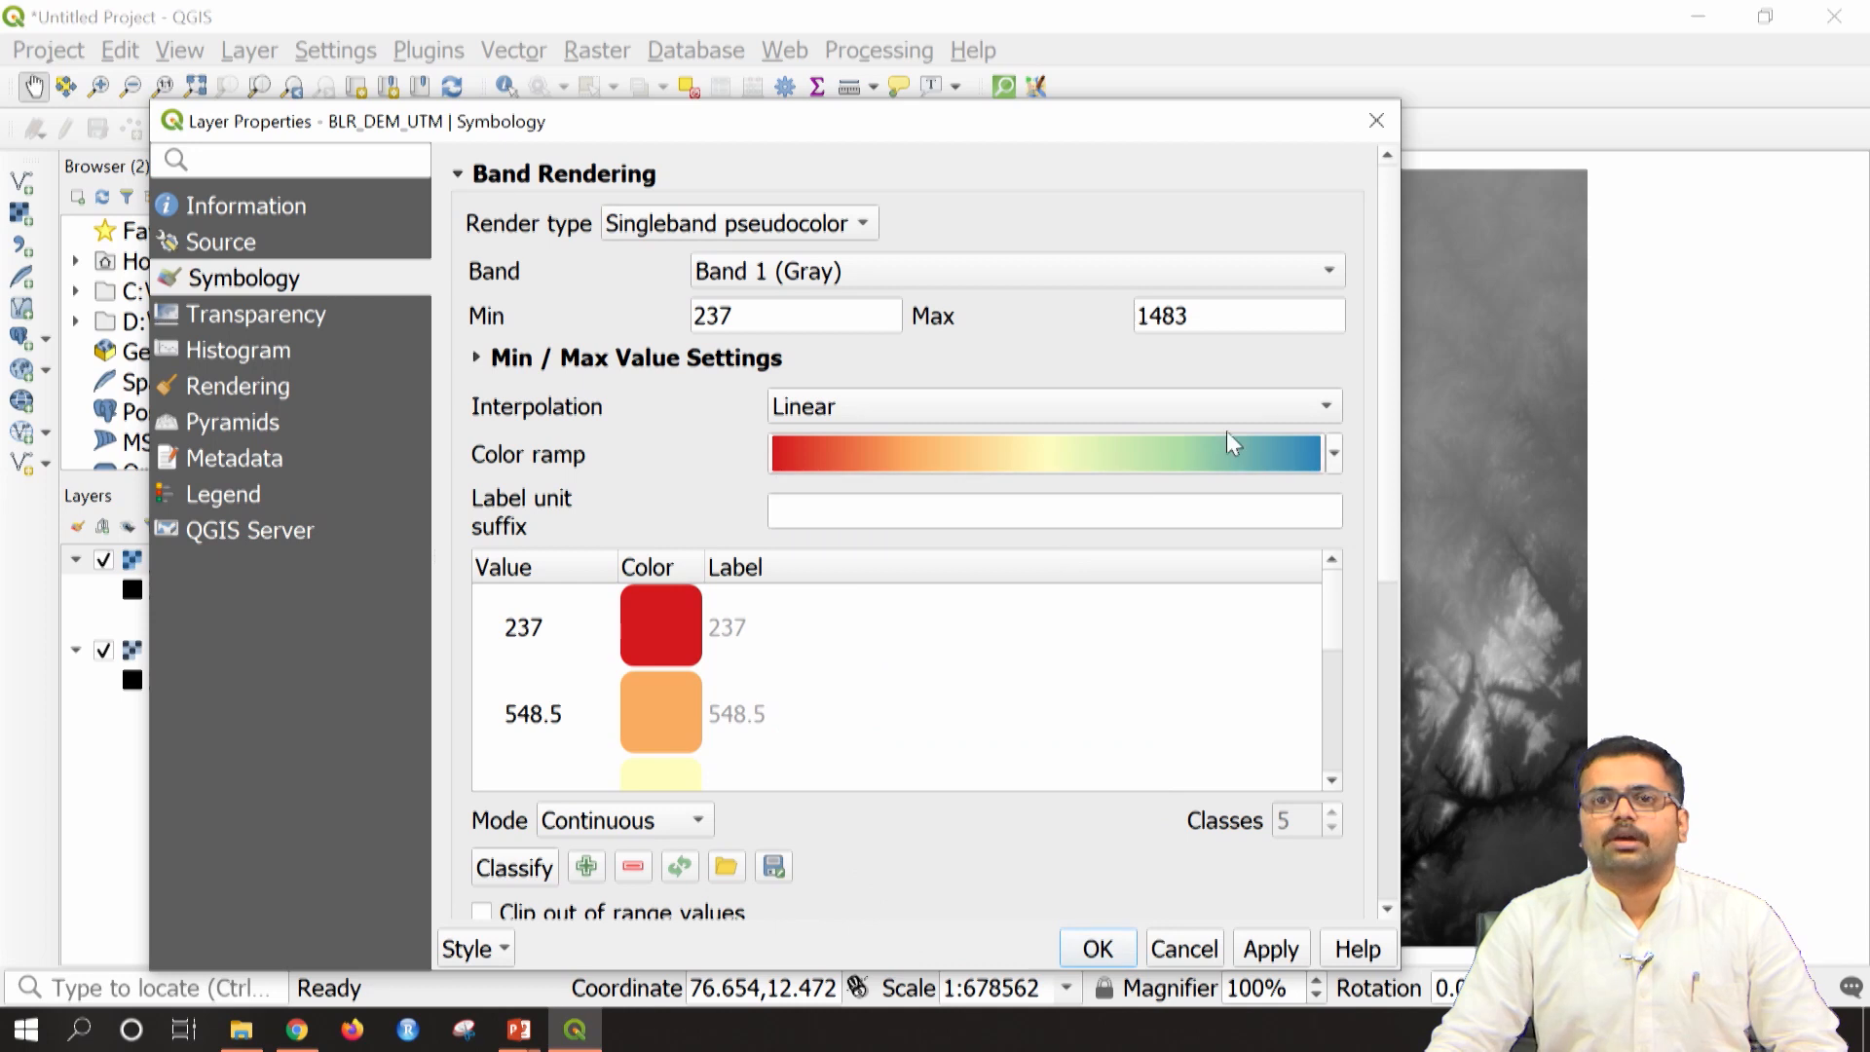
pyautogui.click(1335, 459)
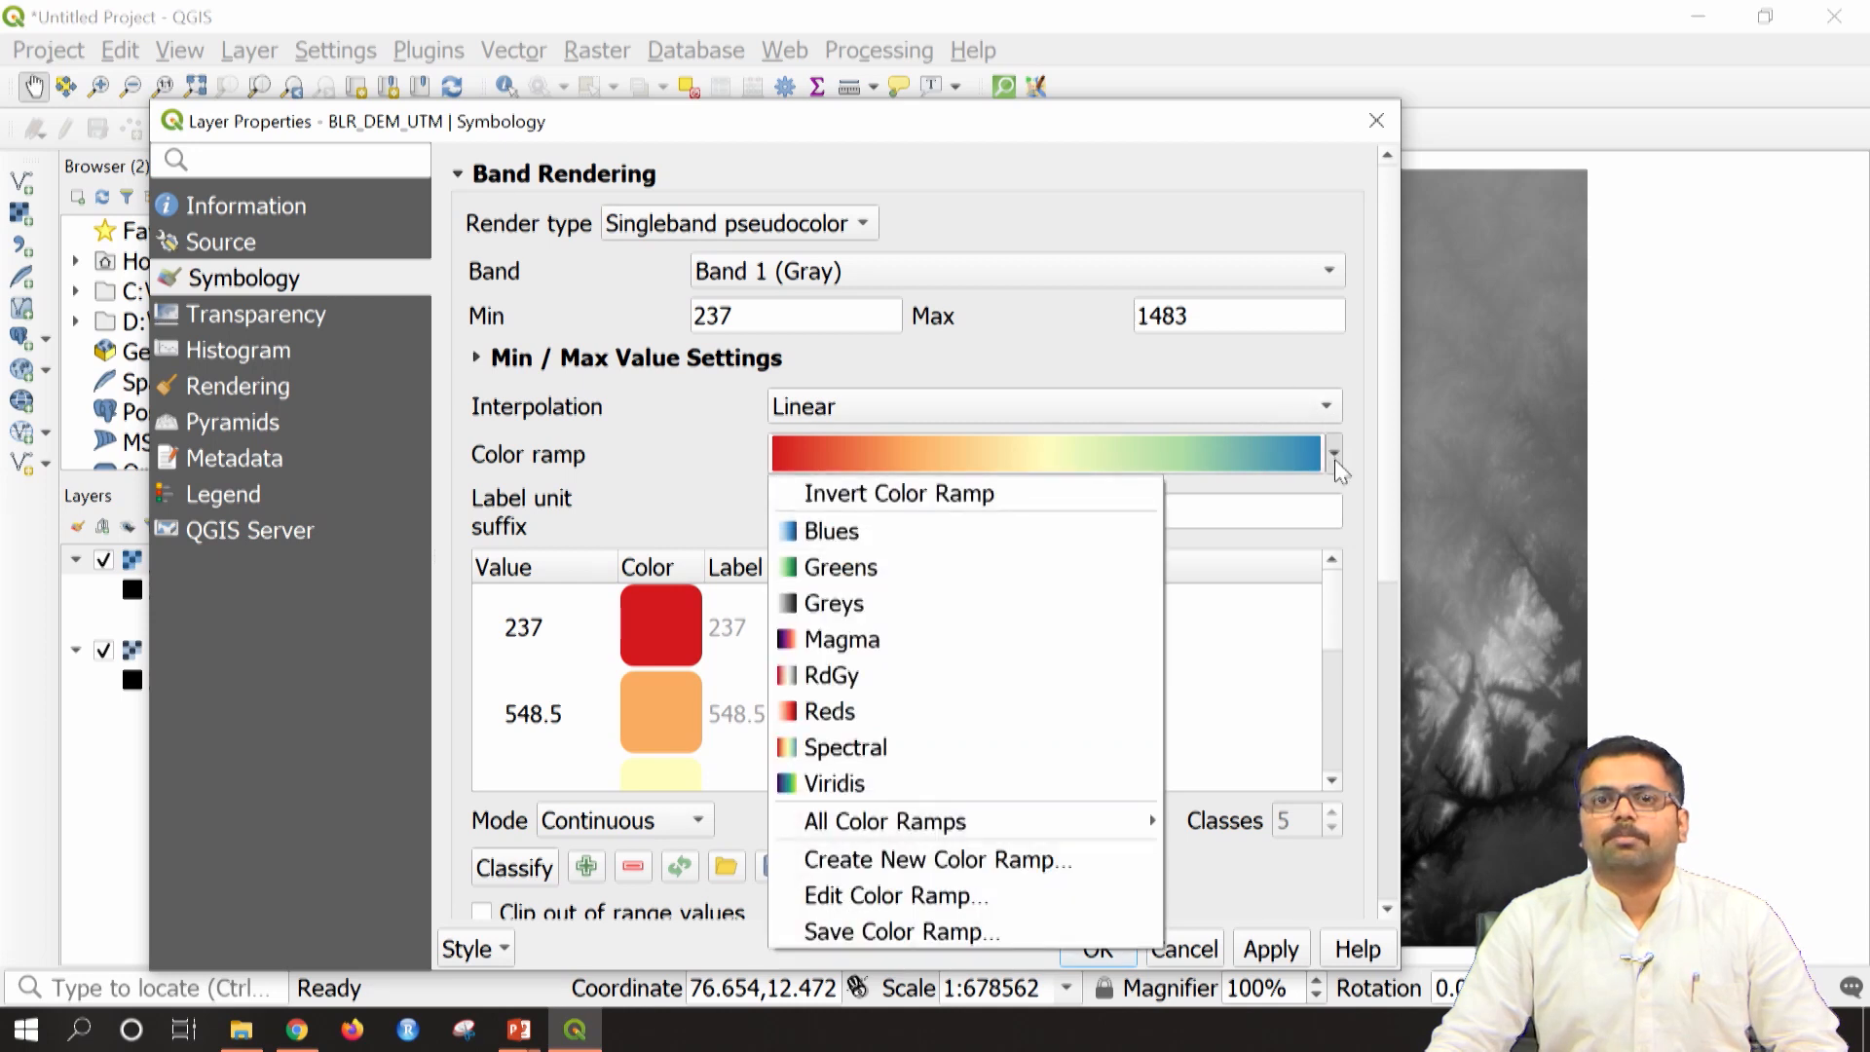
pyautogui.click(1090, 514)
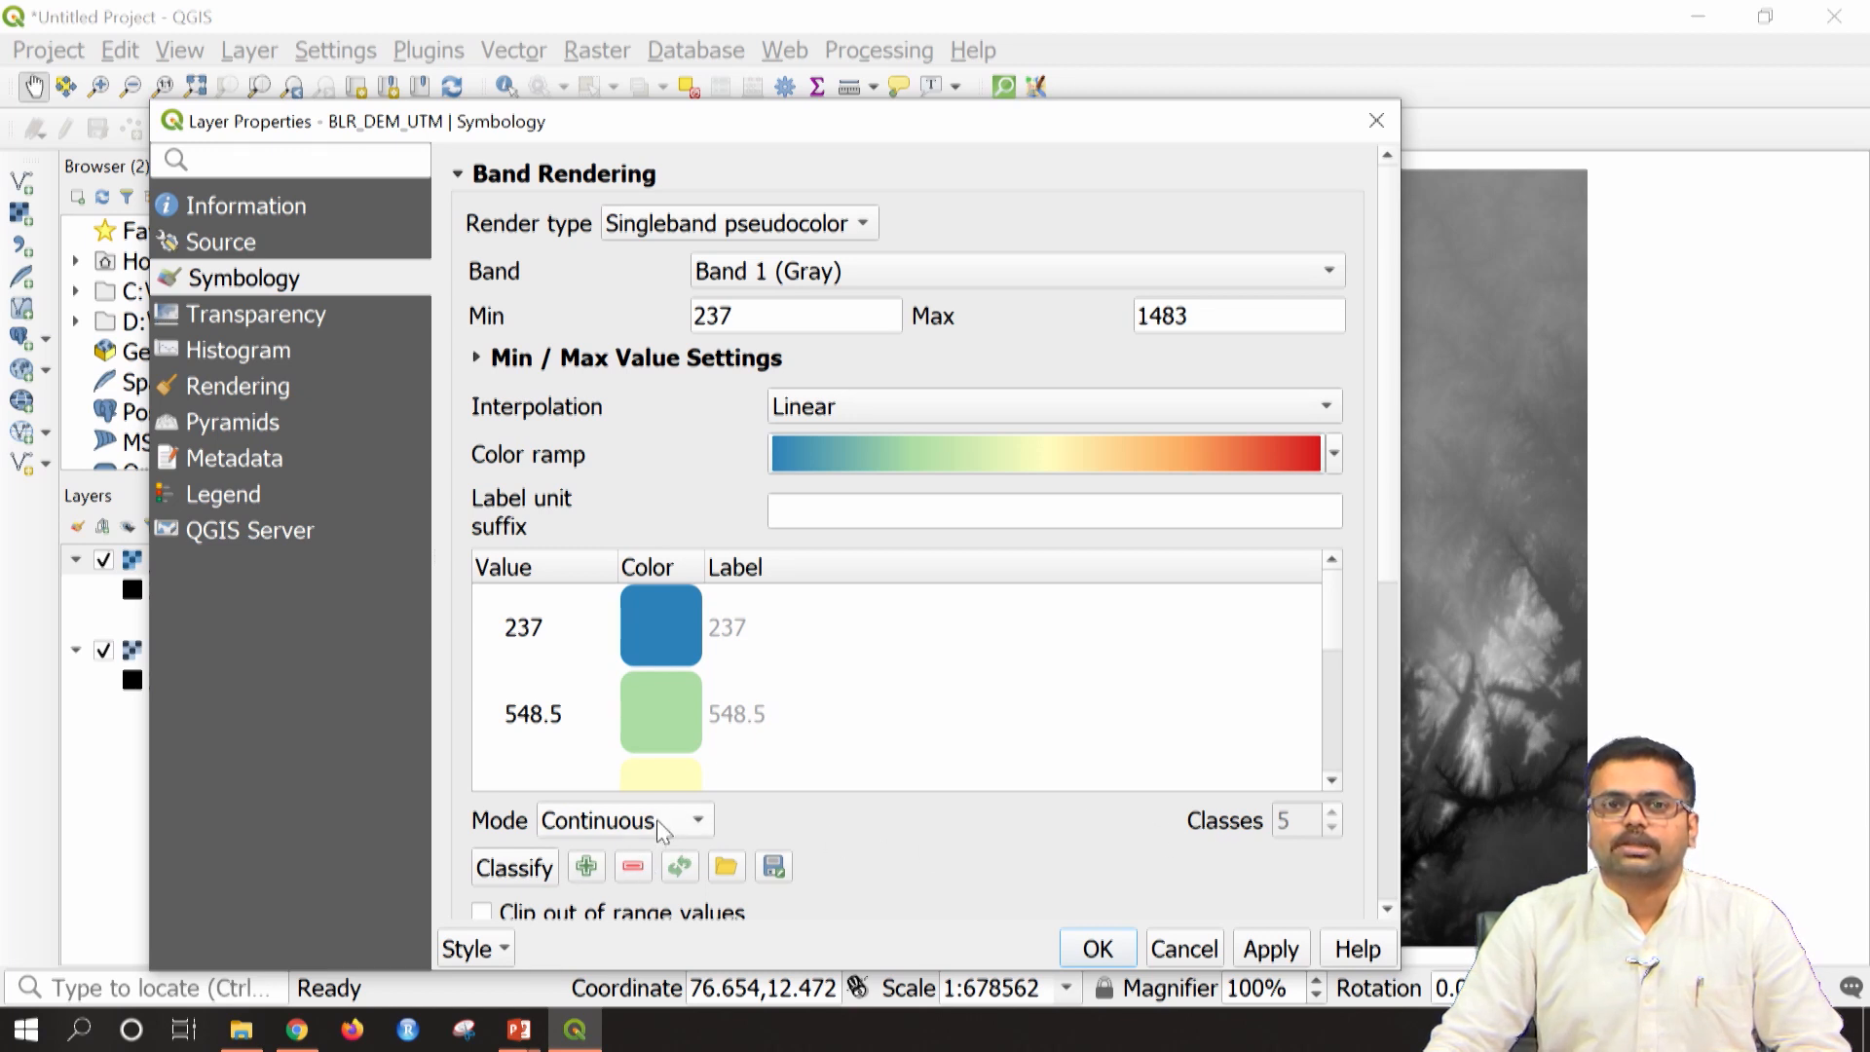
# Set the classification mode to Equal Interval and the label unit suffix to m, and apply the styling to the layer
pyautogui.click(629, 830)
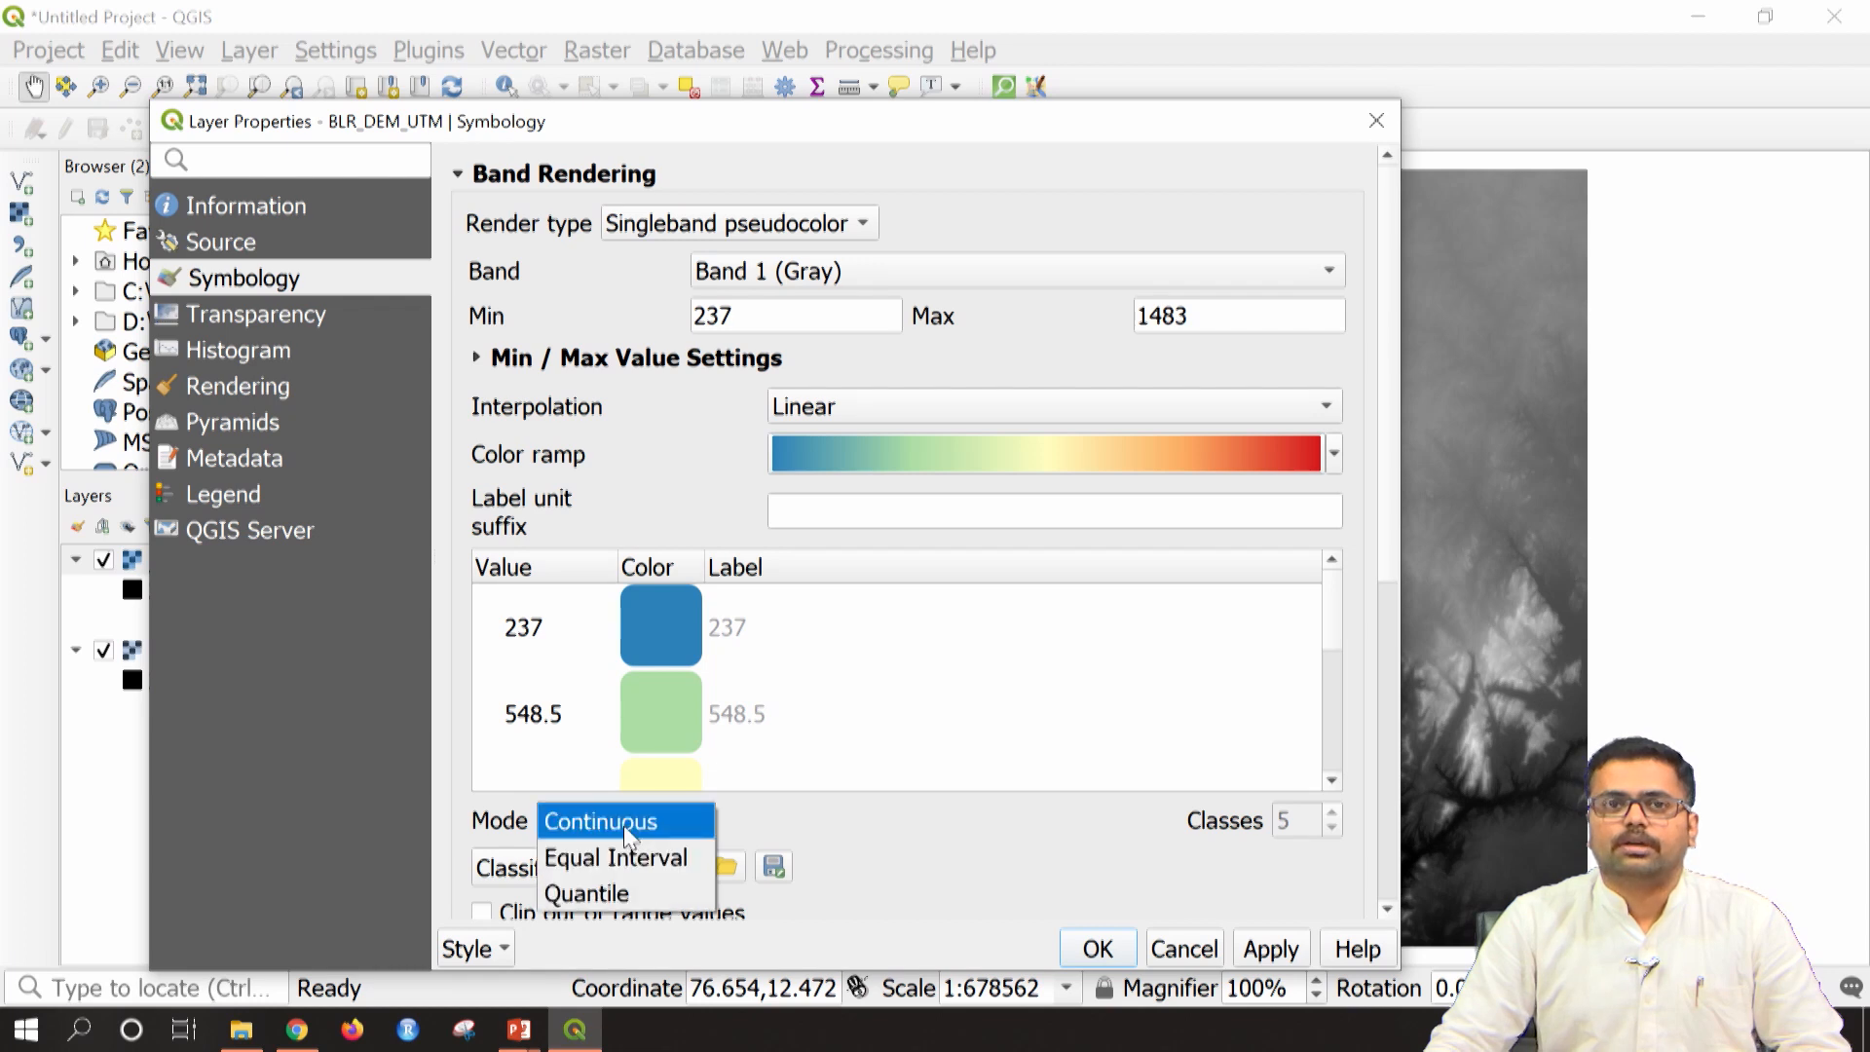
pyautogui.click(628, 858)
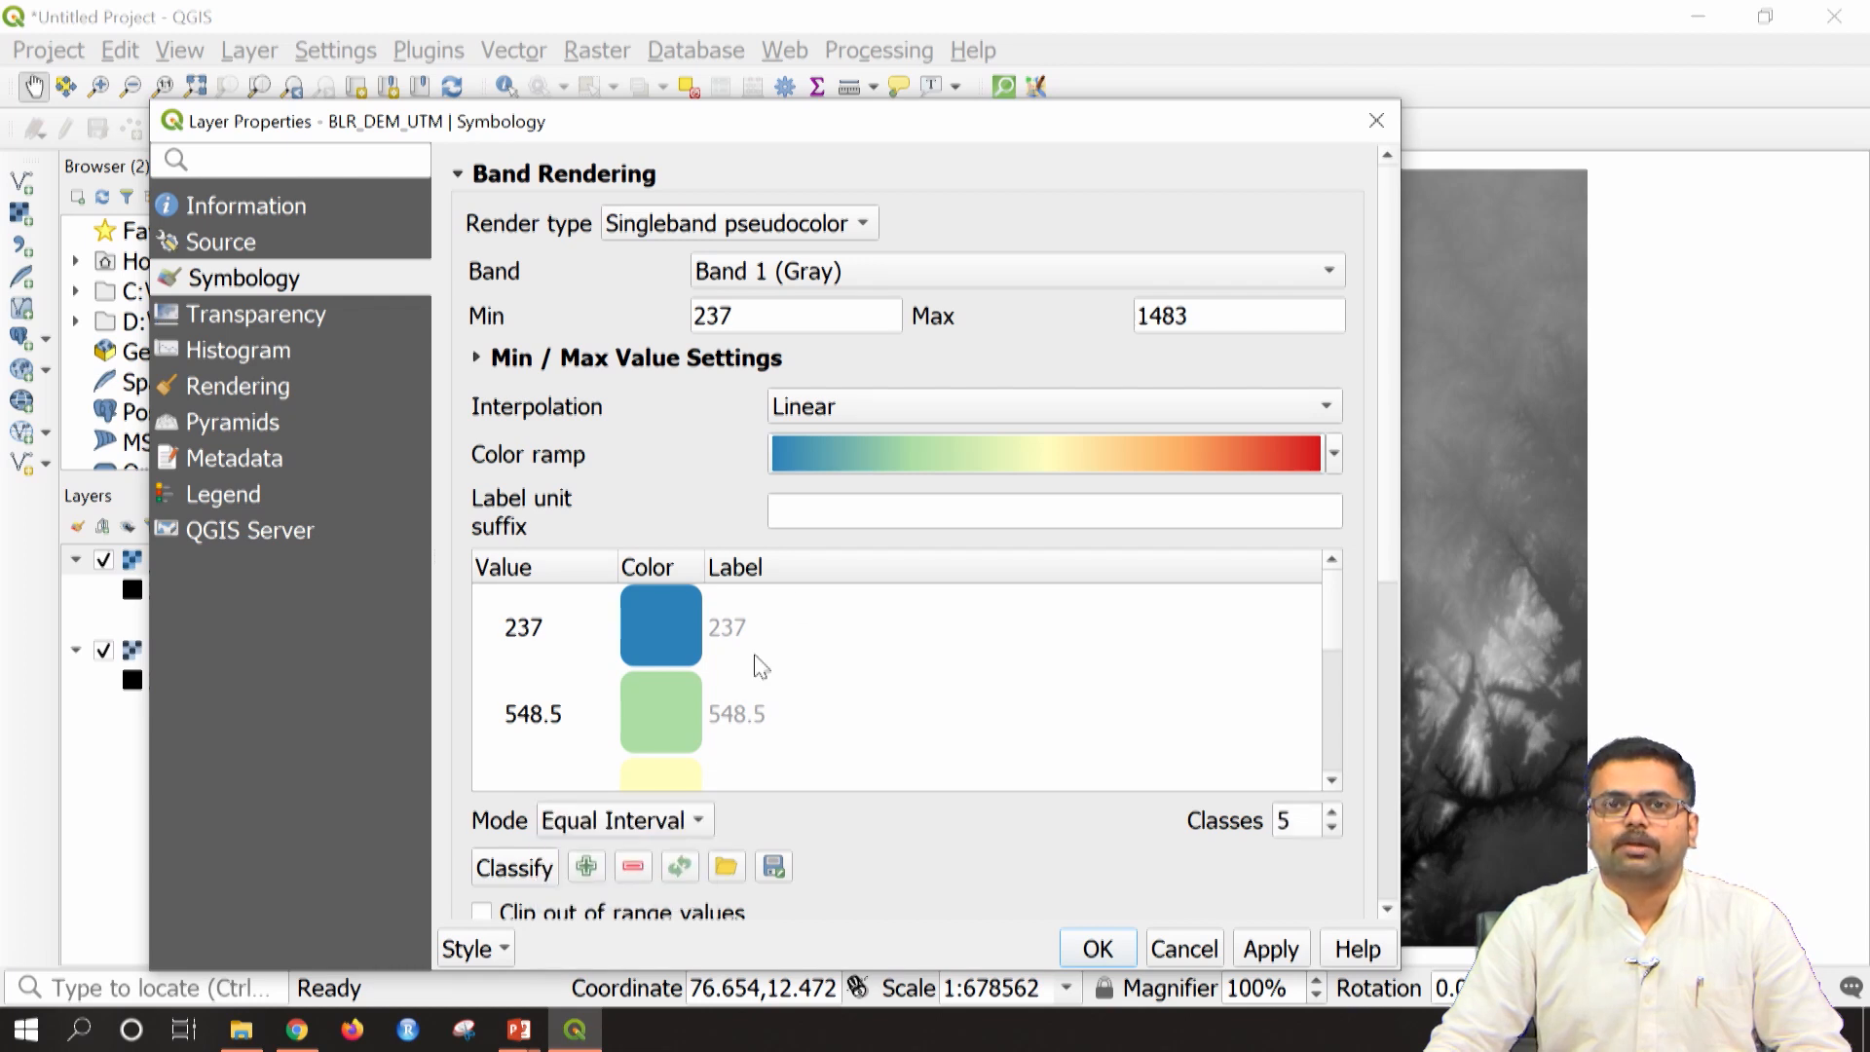
pyautogui.click(840, 518)
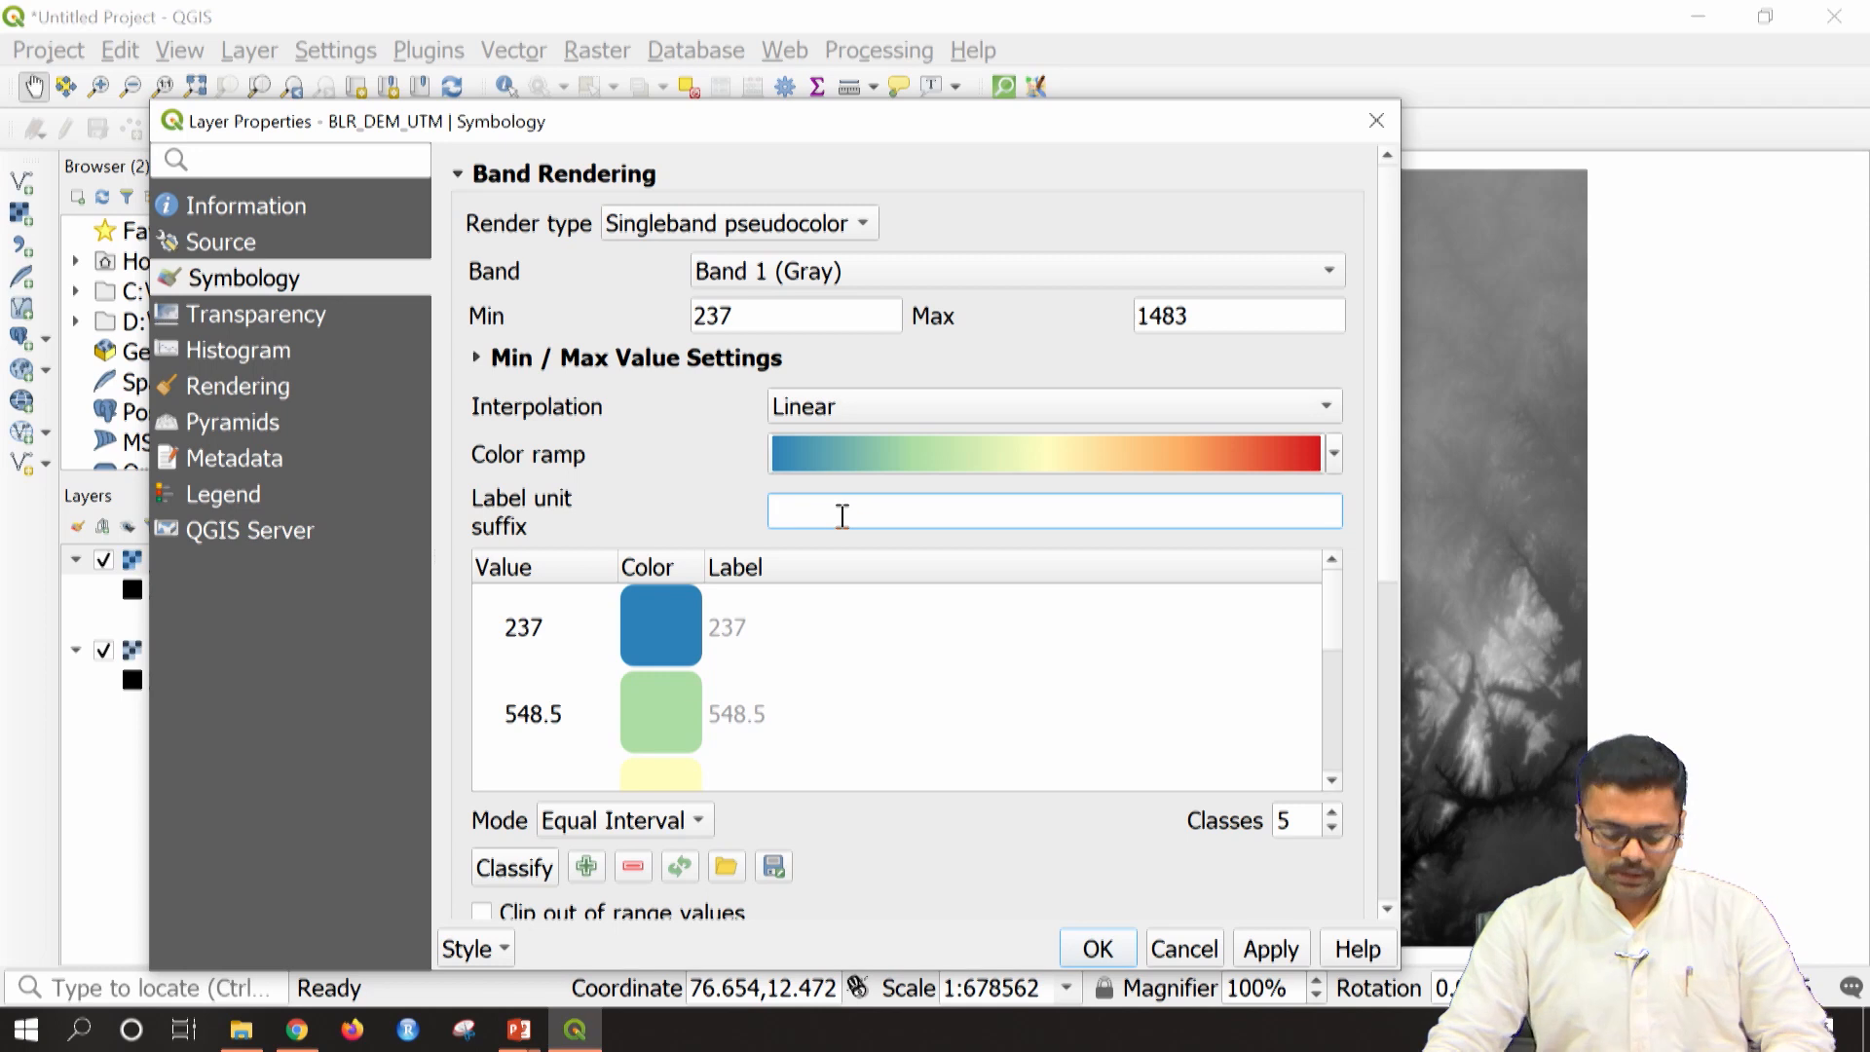
pyautogui.write('M')
pyautogui.press('BackSpace')
pyautogui.write('m')
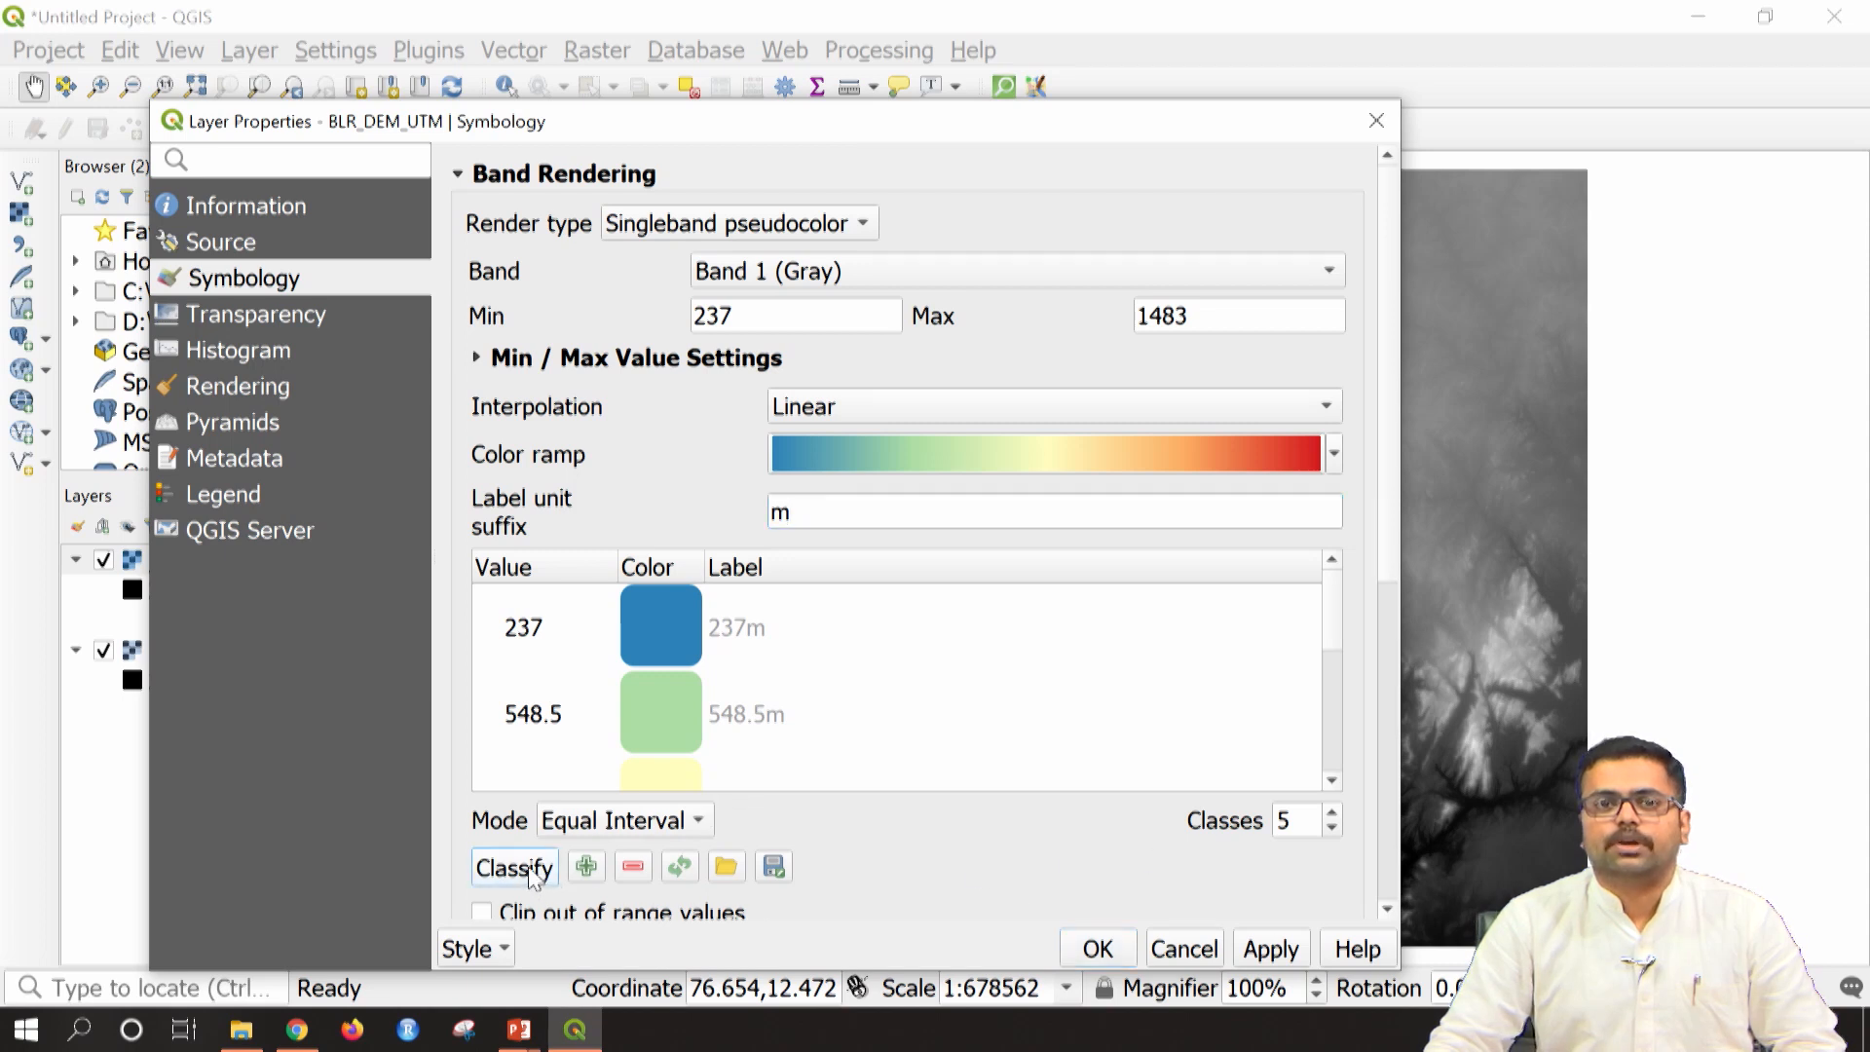
pyautogui.click(1286, 962)
pyautogui.click(1096, 949)
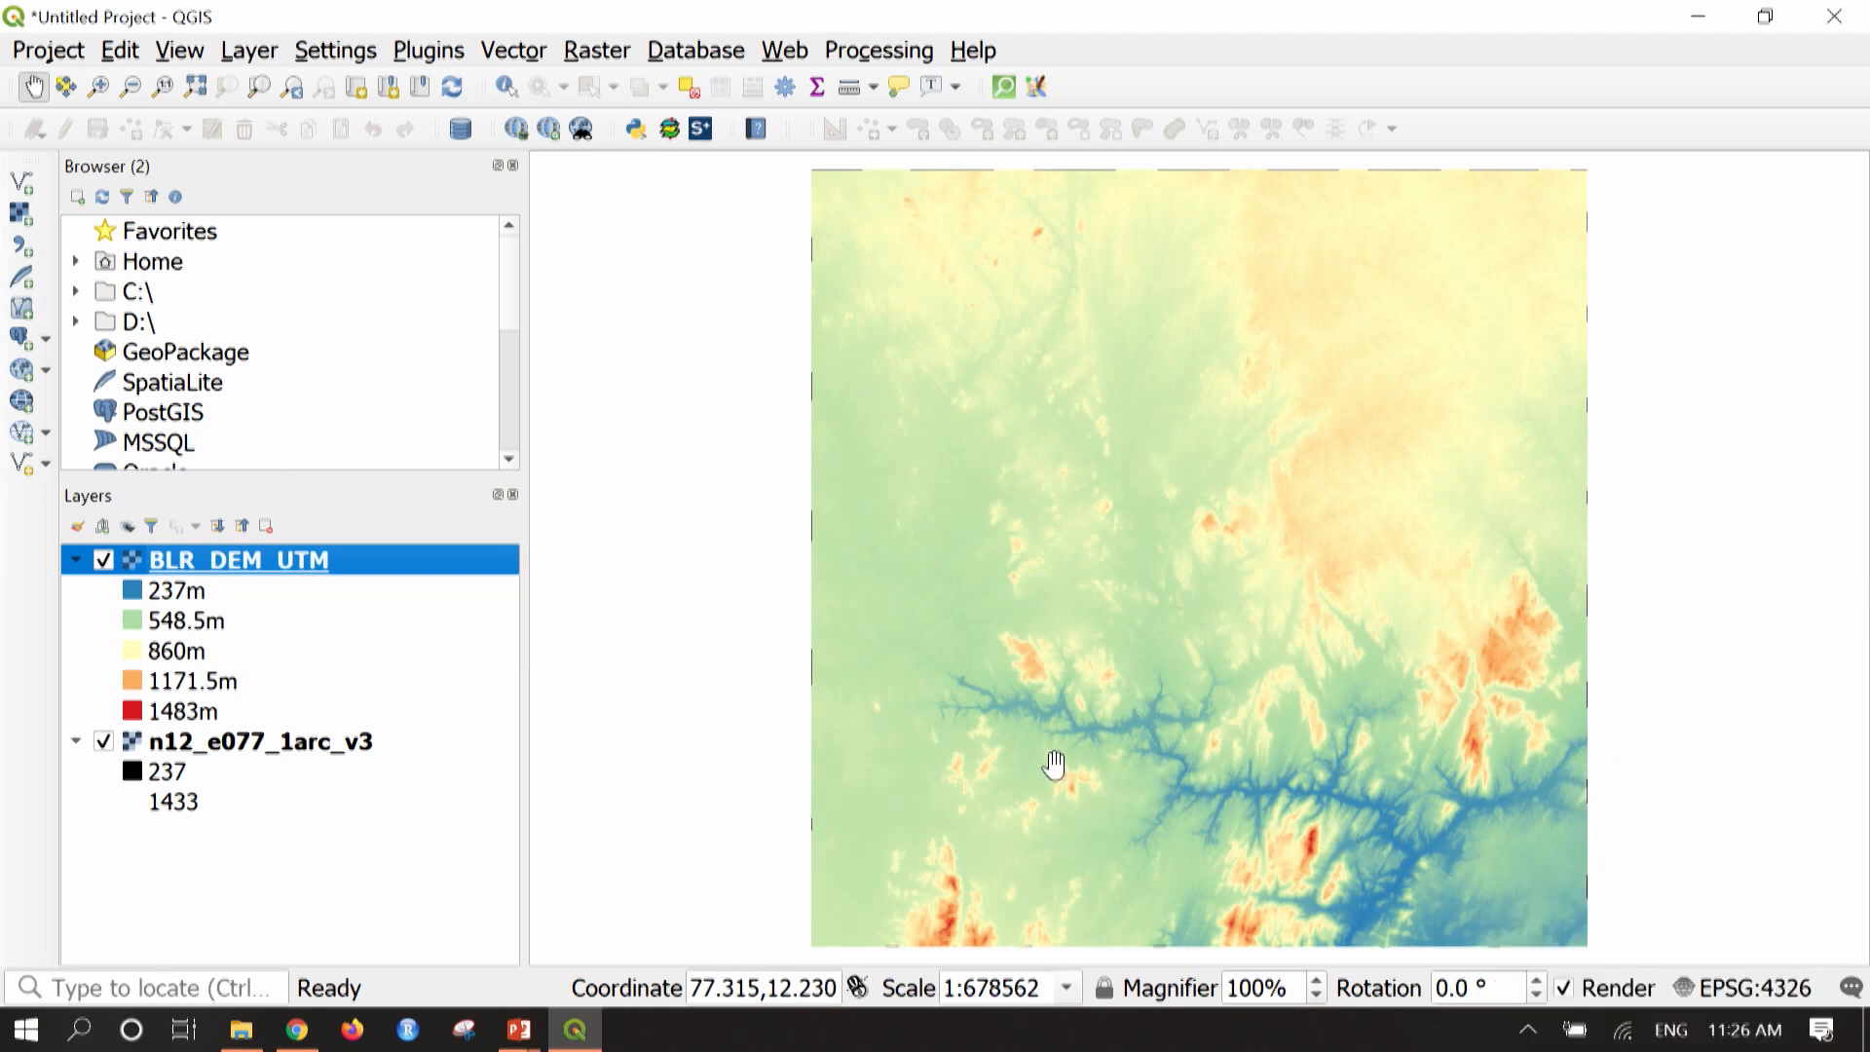
# Examine the blue river valleys and the red high ridge of the styled DEM up close
pyautogui.moveTo(1211, 753); pyautogui.dragTo(1019, 676)
pyautogui.scroll(1, 934, 668)
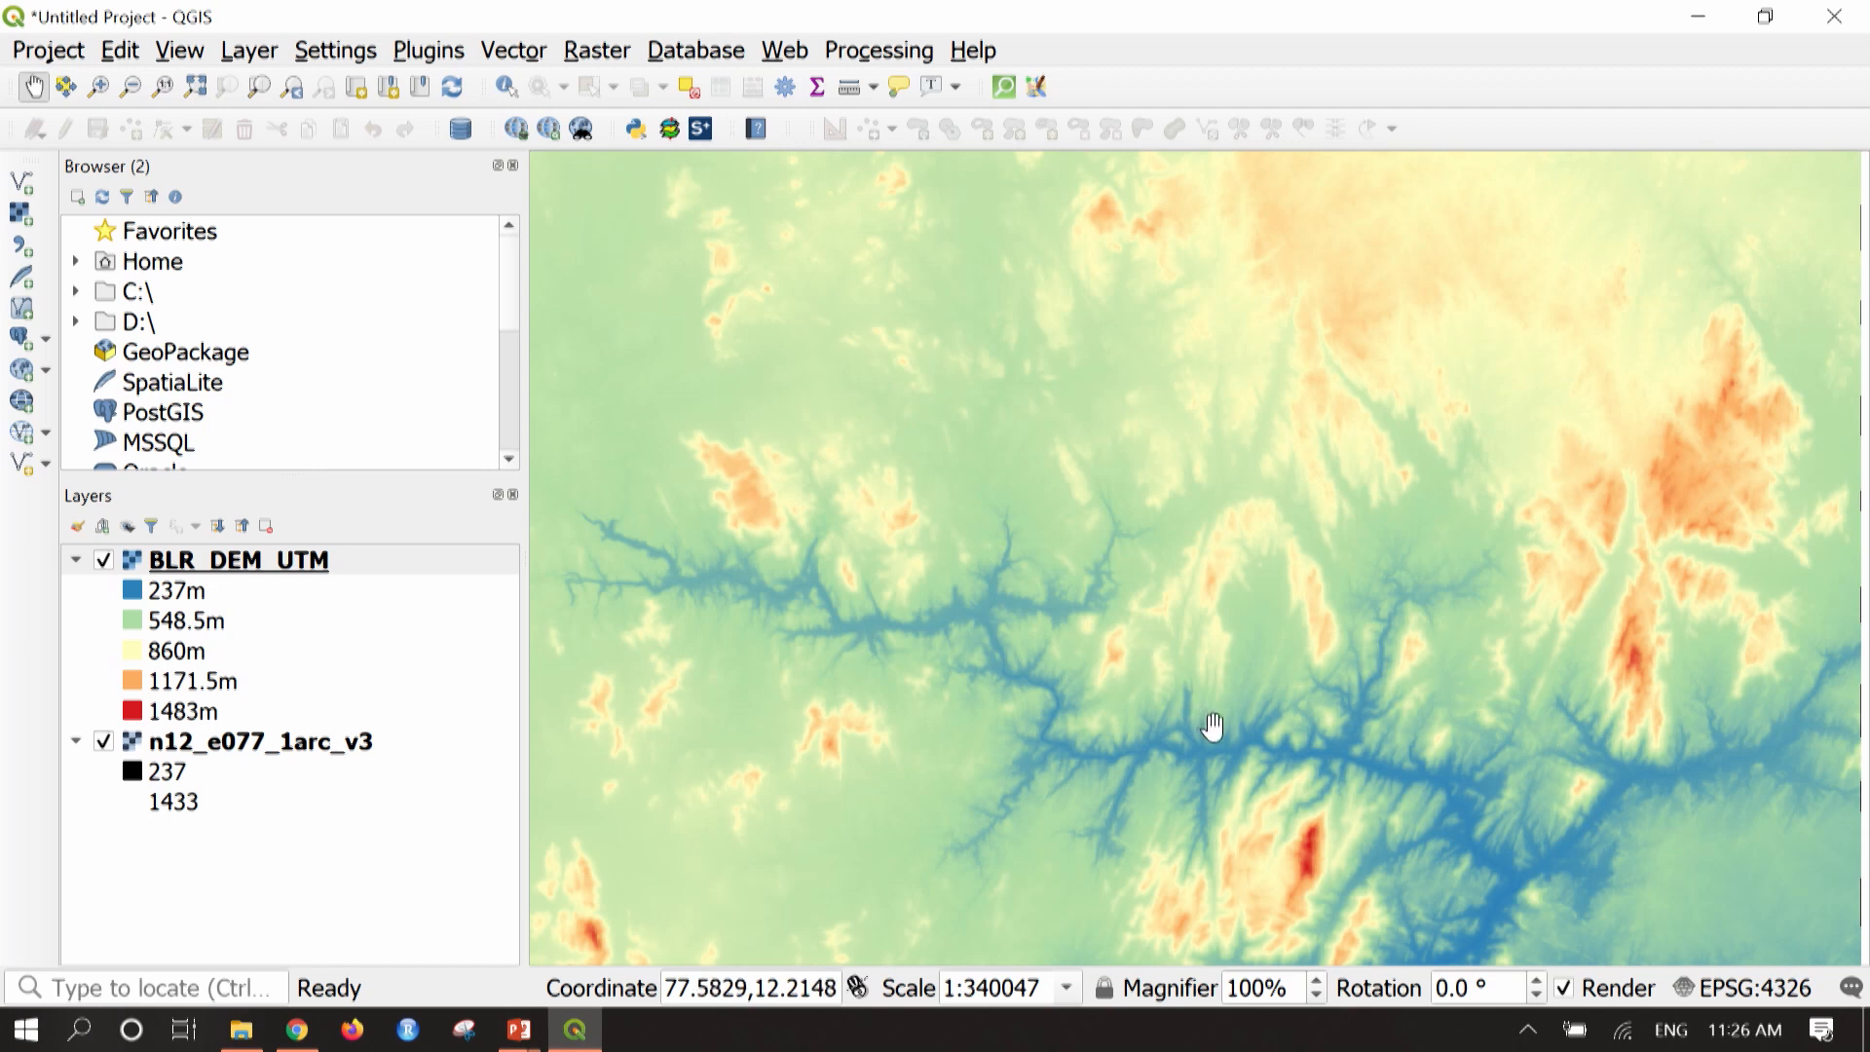
pyautogui.scroll(2, 1217, 750)
pyautogui.scroll(-1, 1146, 794)
pyautogui.scroll(2, 1127, 791)
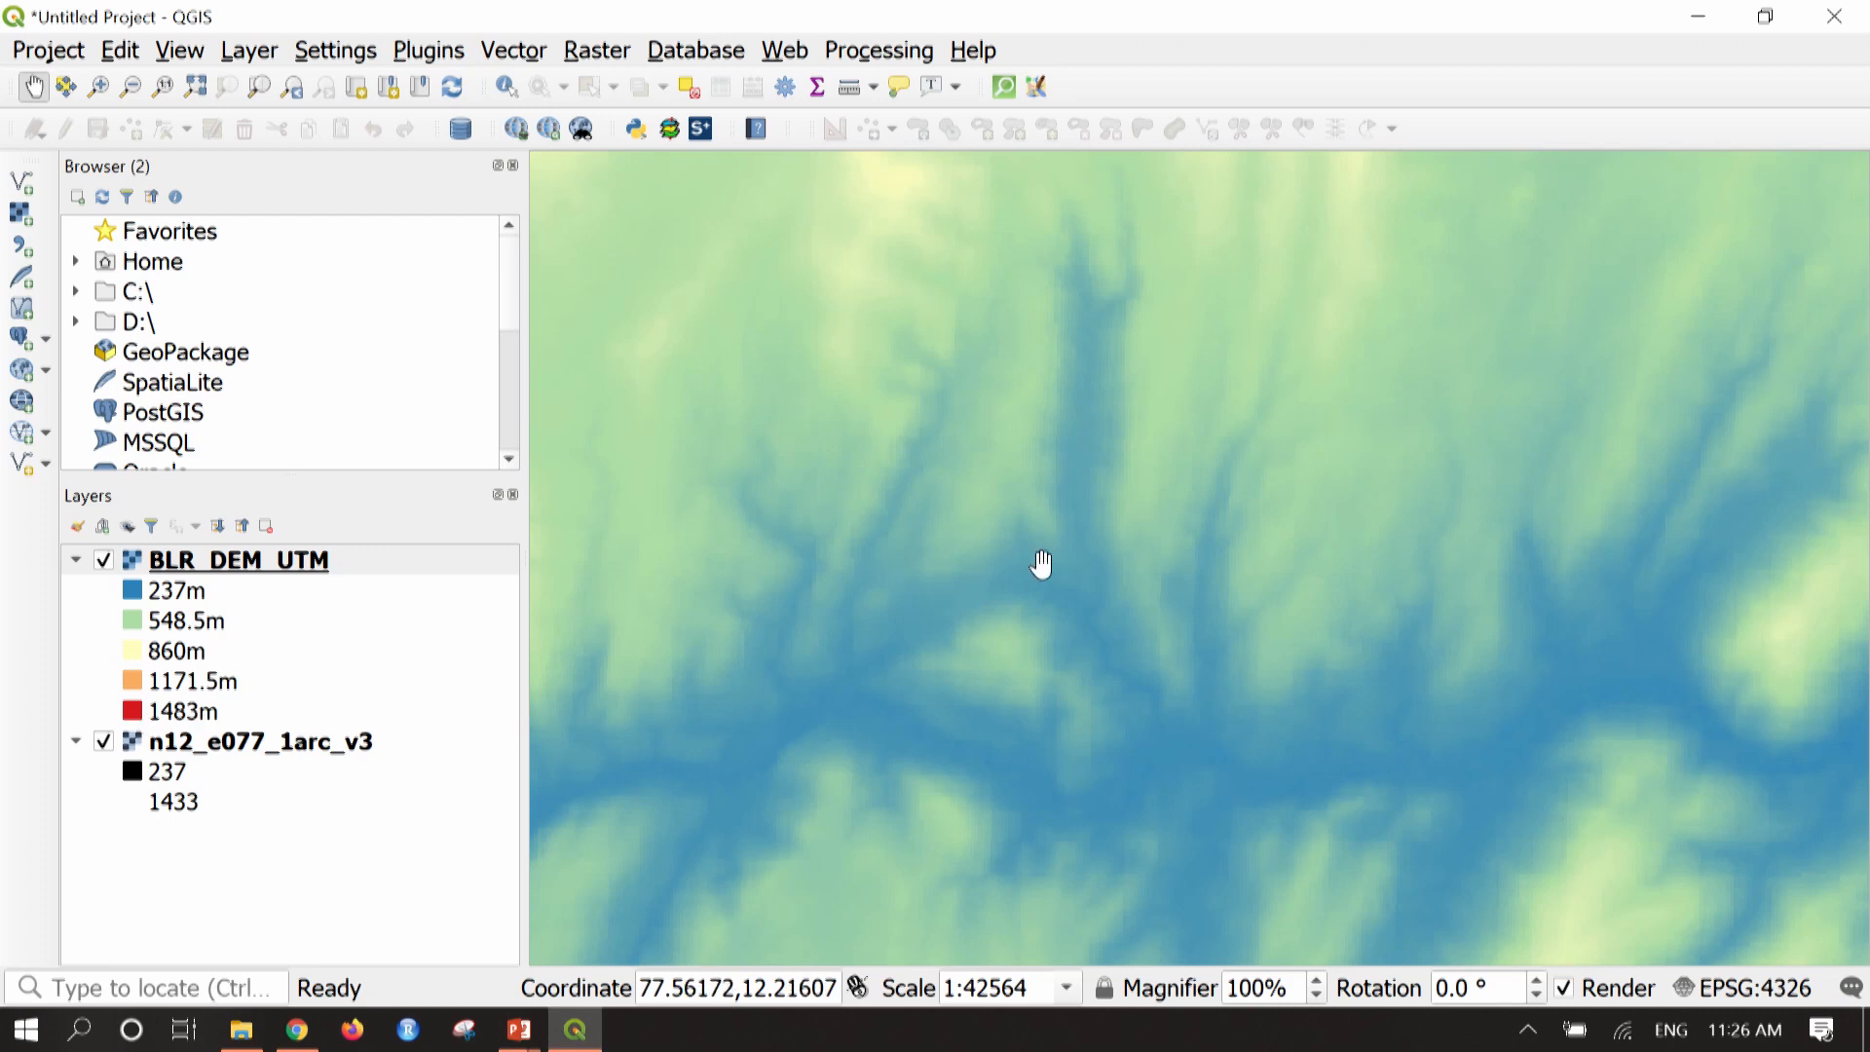
pyautogui.scroll(-3, 1039, 564)
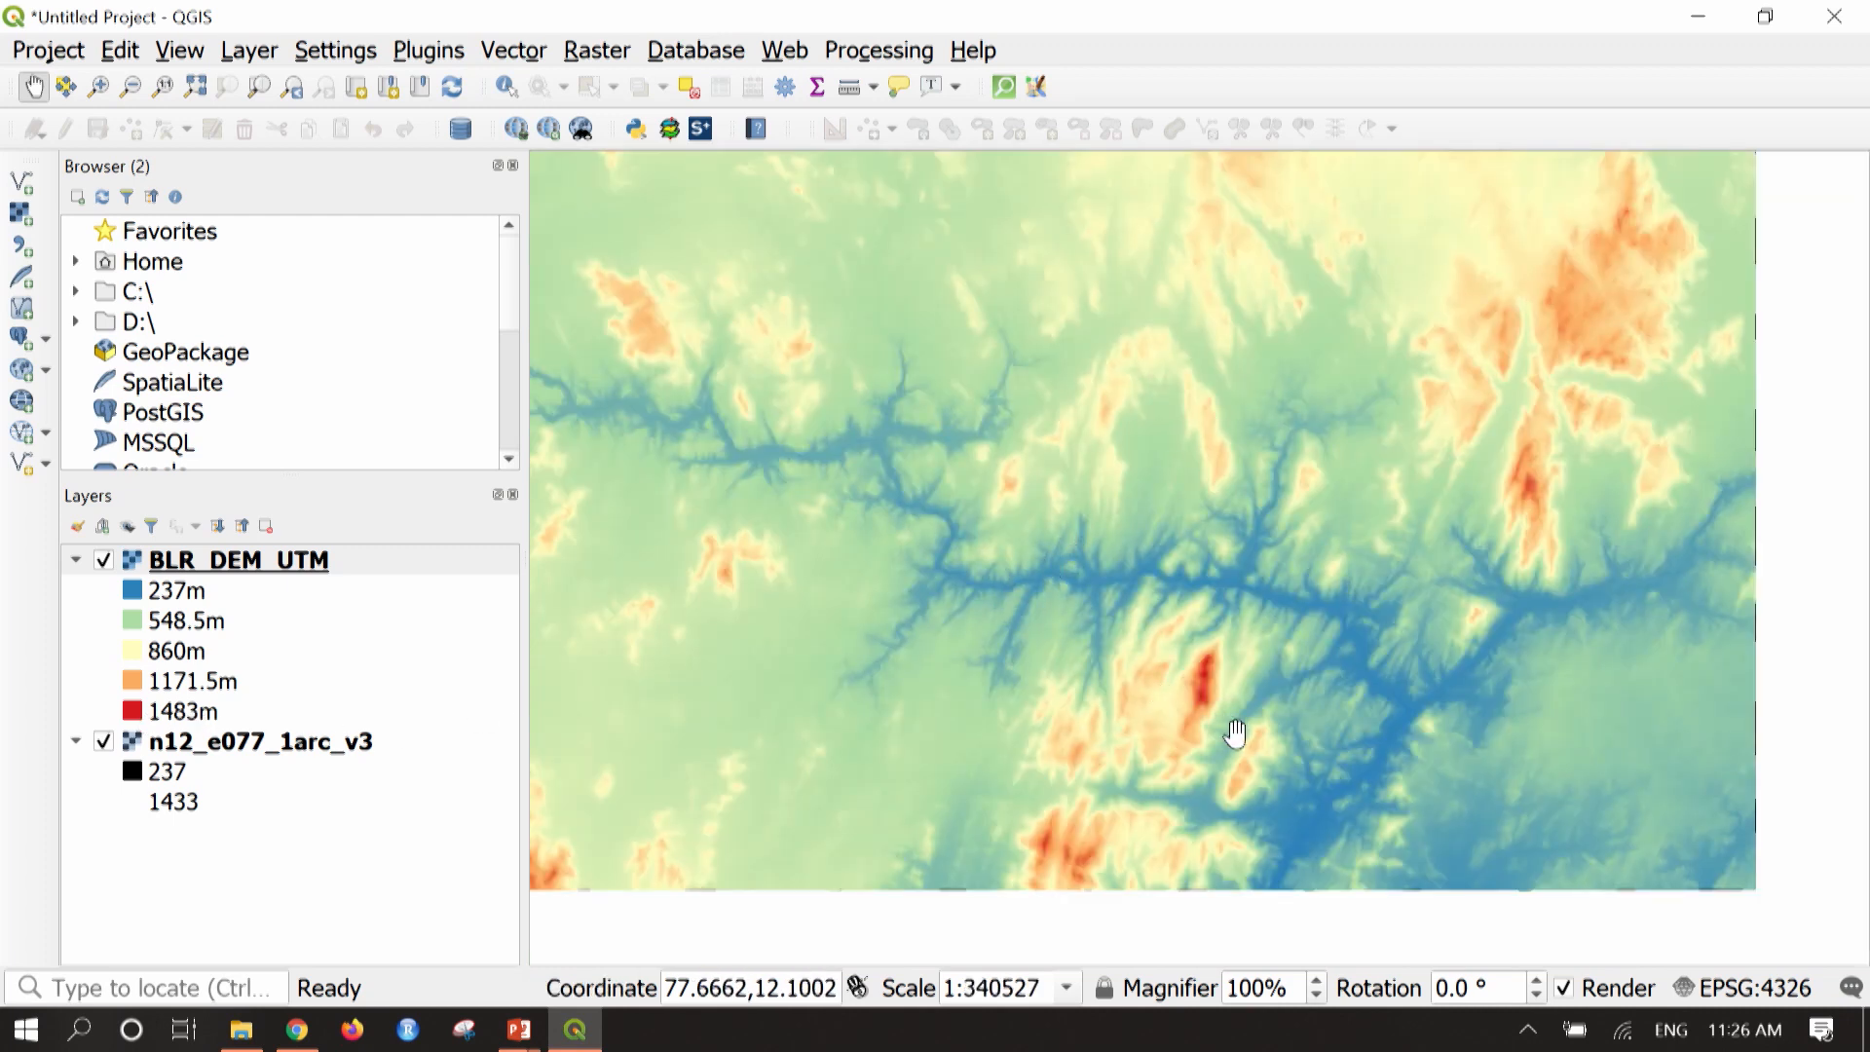
pyautogui.scroll(1, 1232, 730)
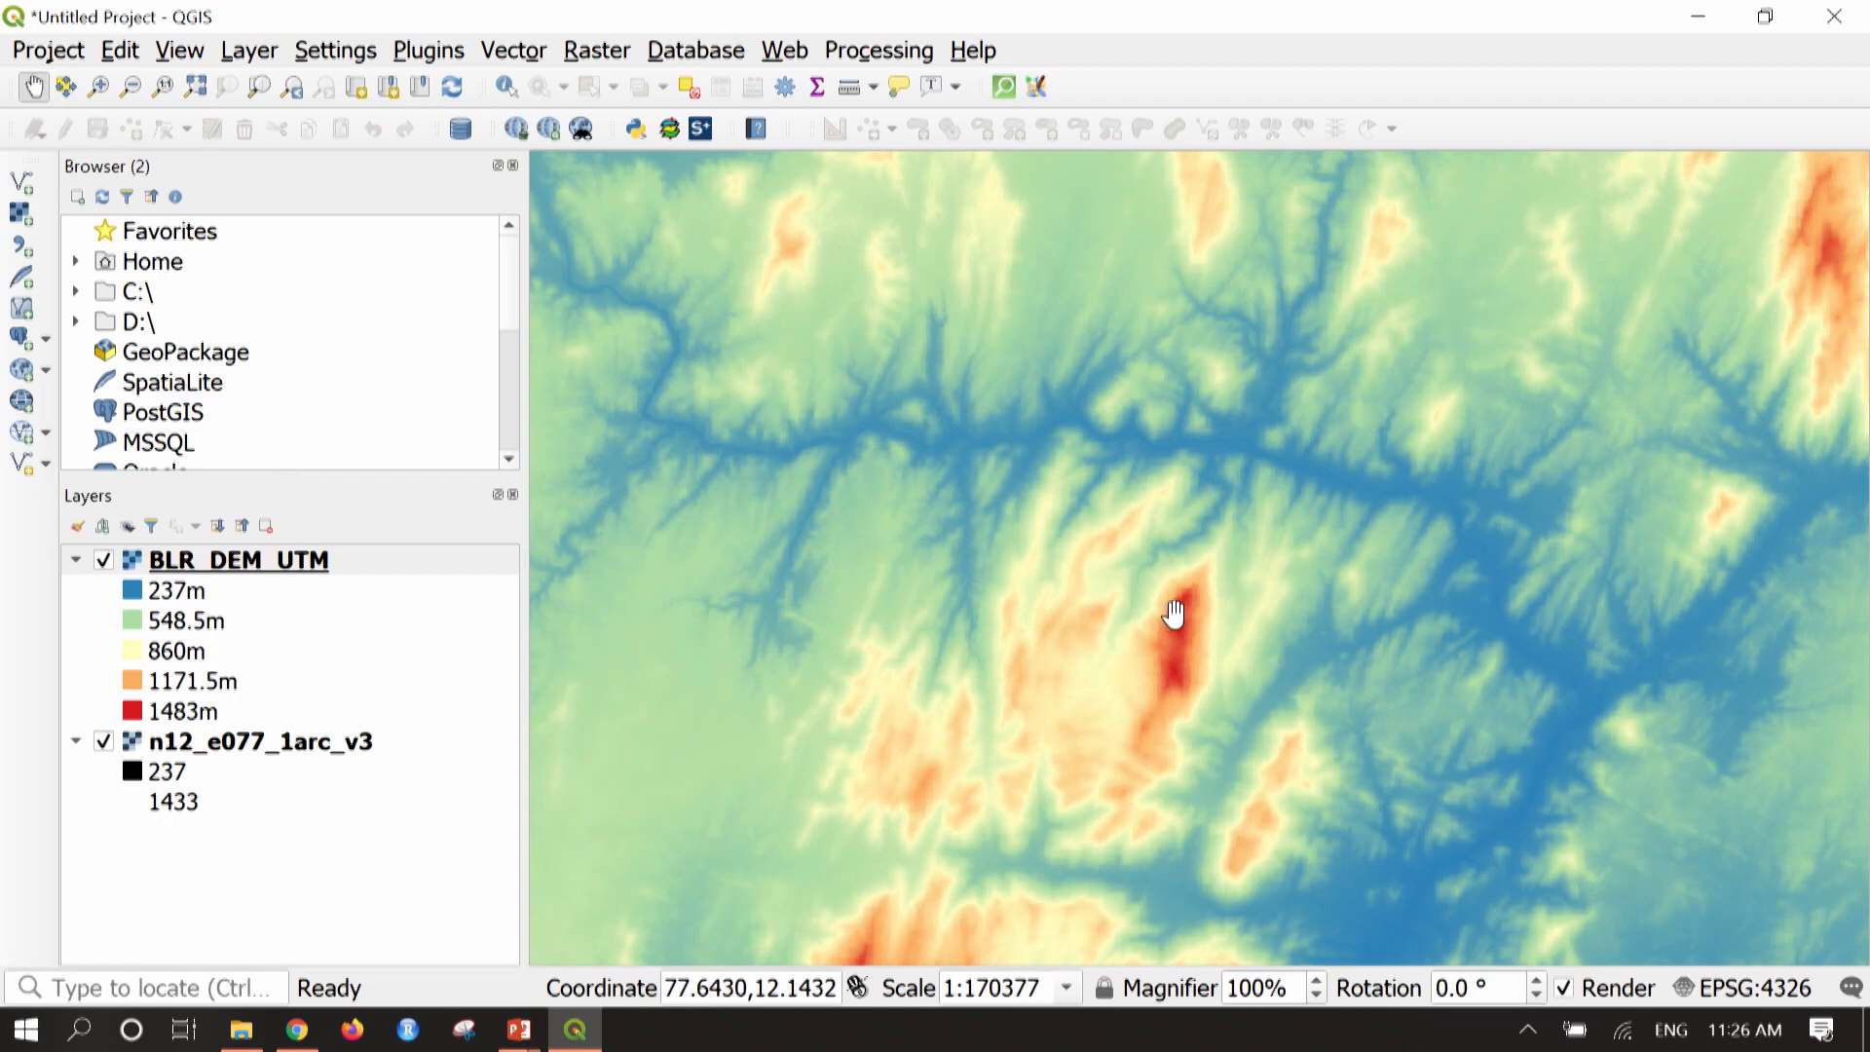
pyautogui.scroll(3, 1176, 623)
pyautogui.scroll(-1, 1175, 634)
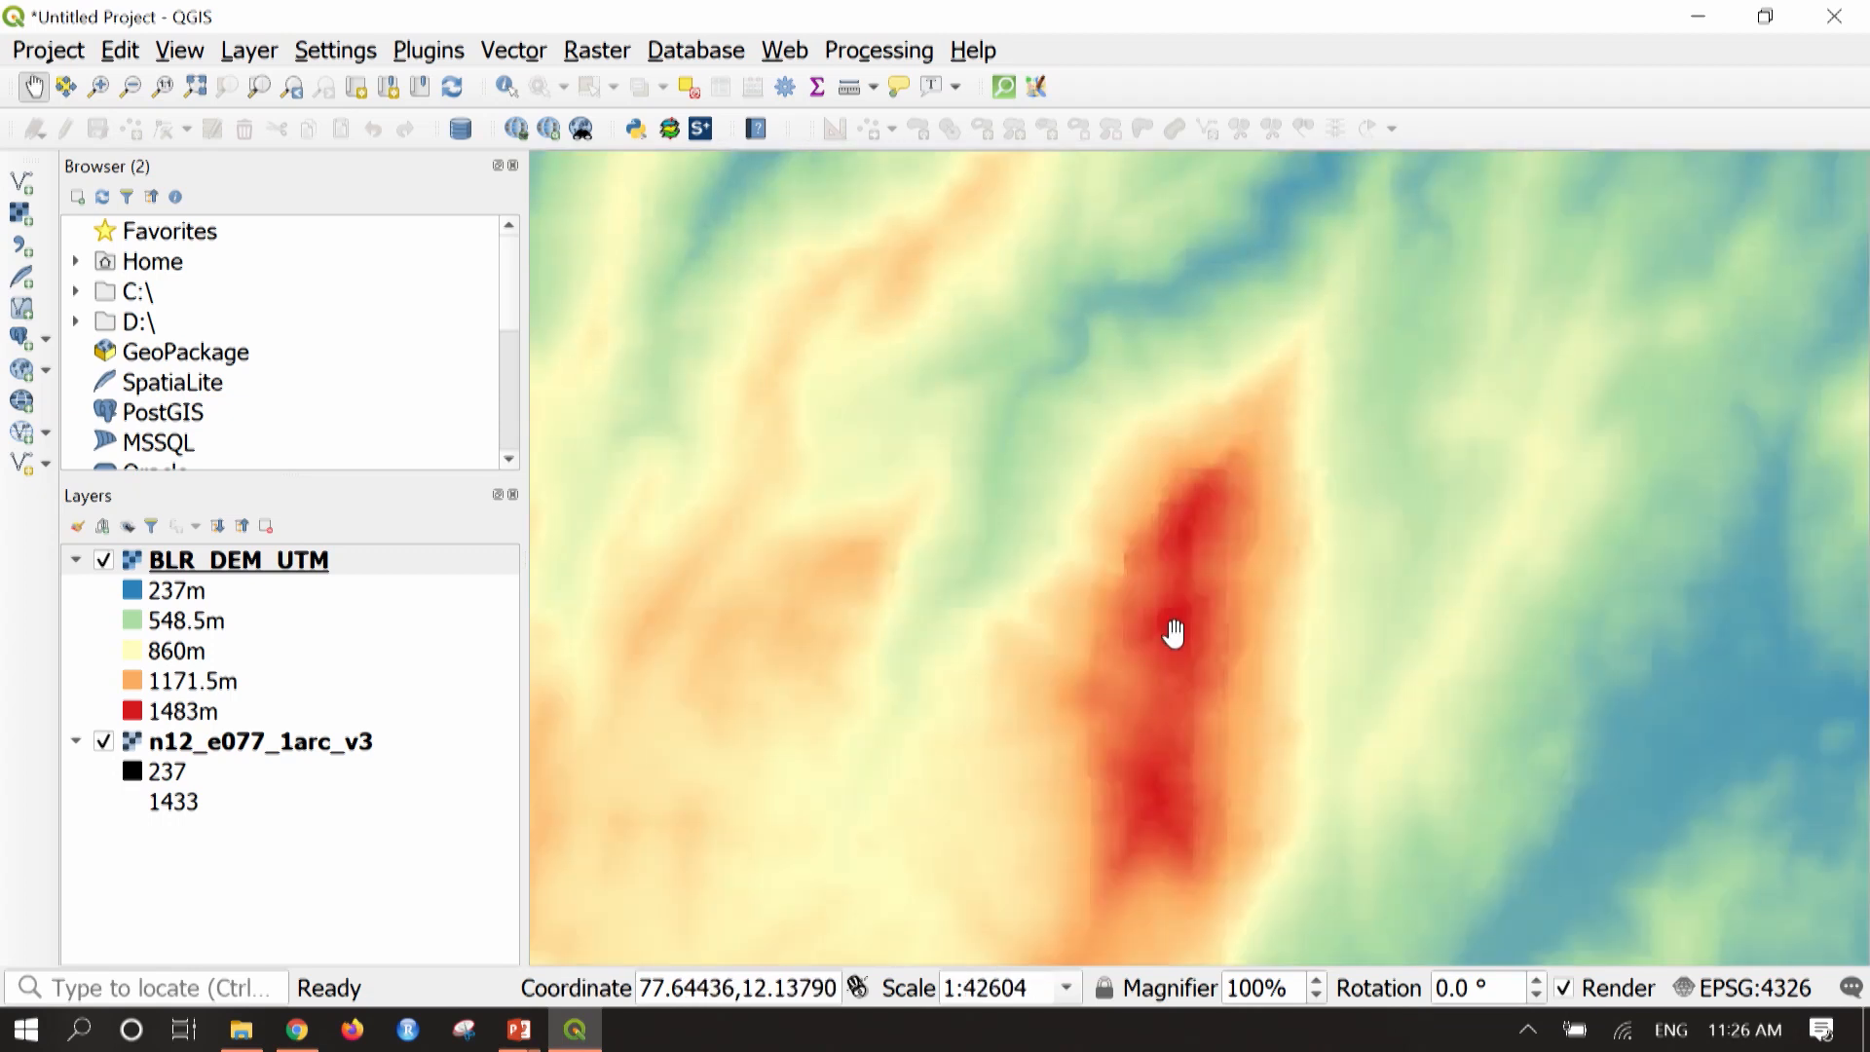
pyautogui.scroll(2, 1176, 623)
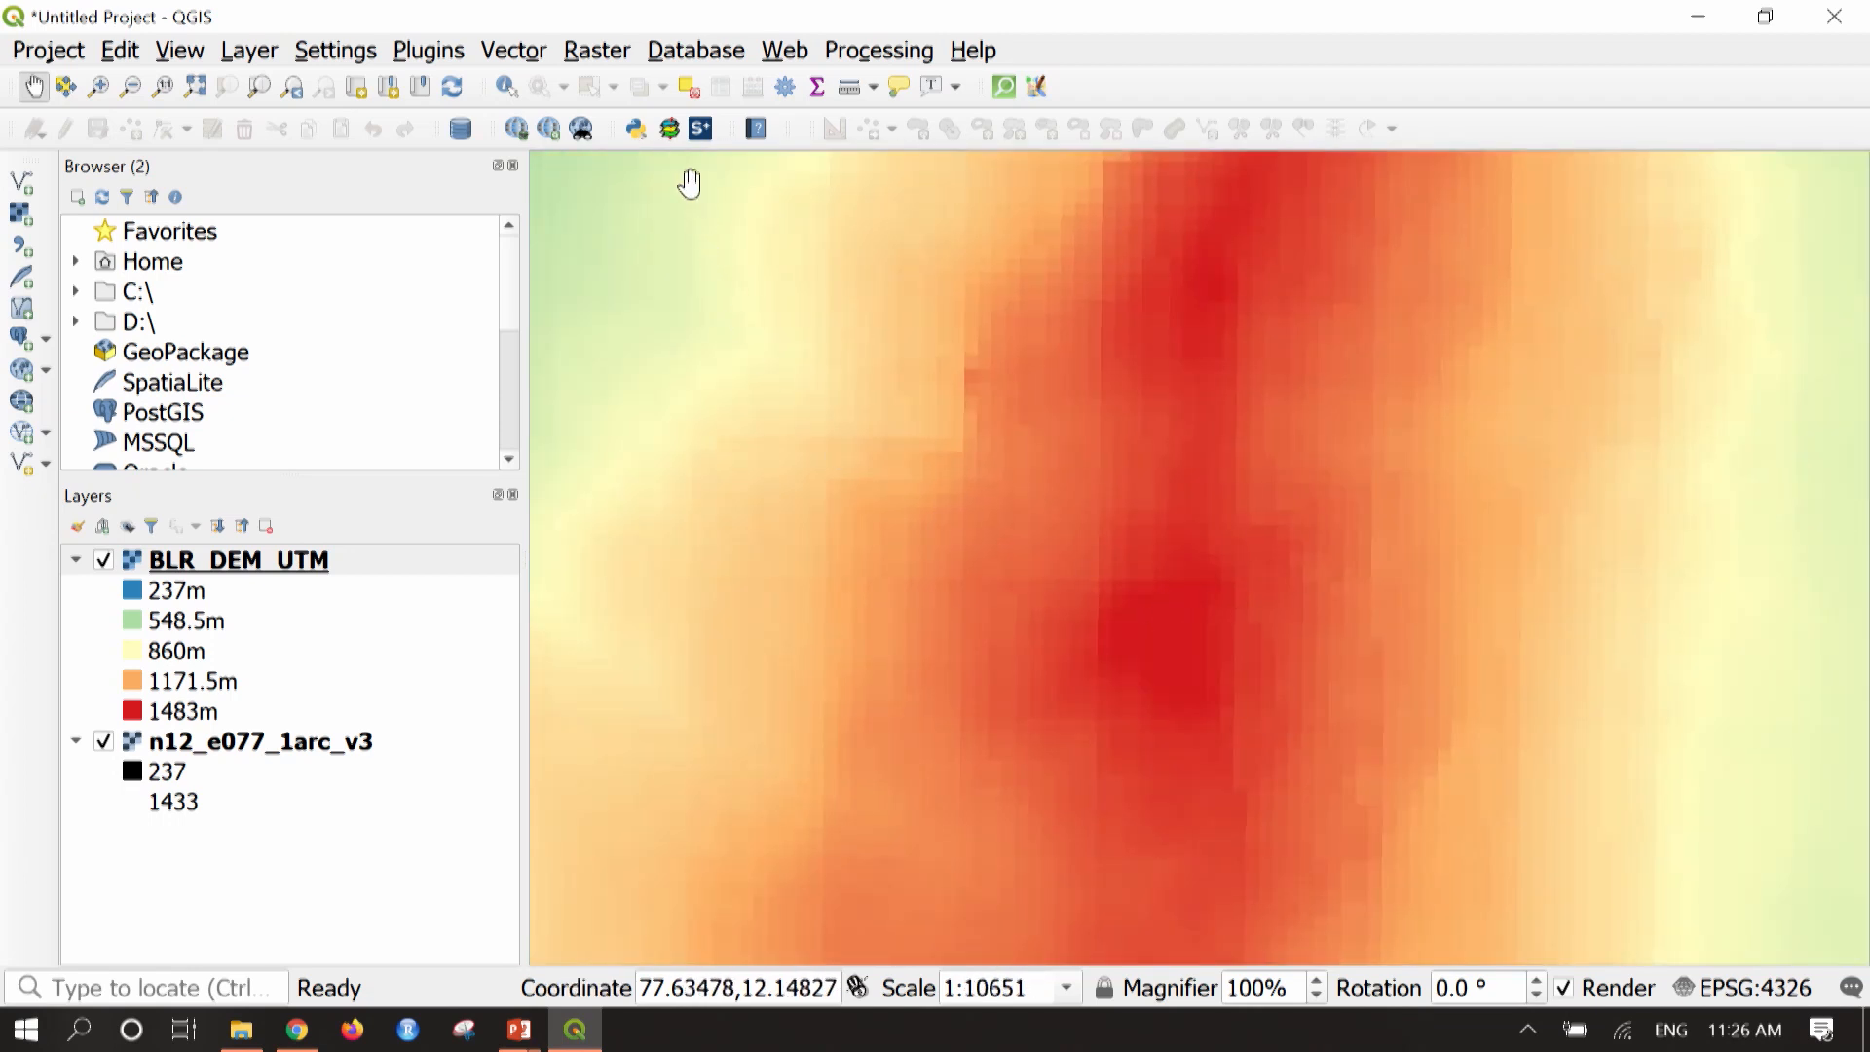
# Identify the elevation value of a DEM pixel on the red ridge, and close the identify results
pyautogui.click(508, 88)
pyautogui.scroll(1, 1071, 526)
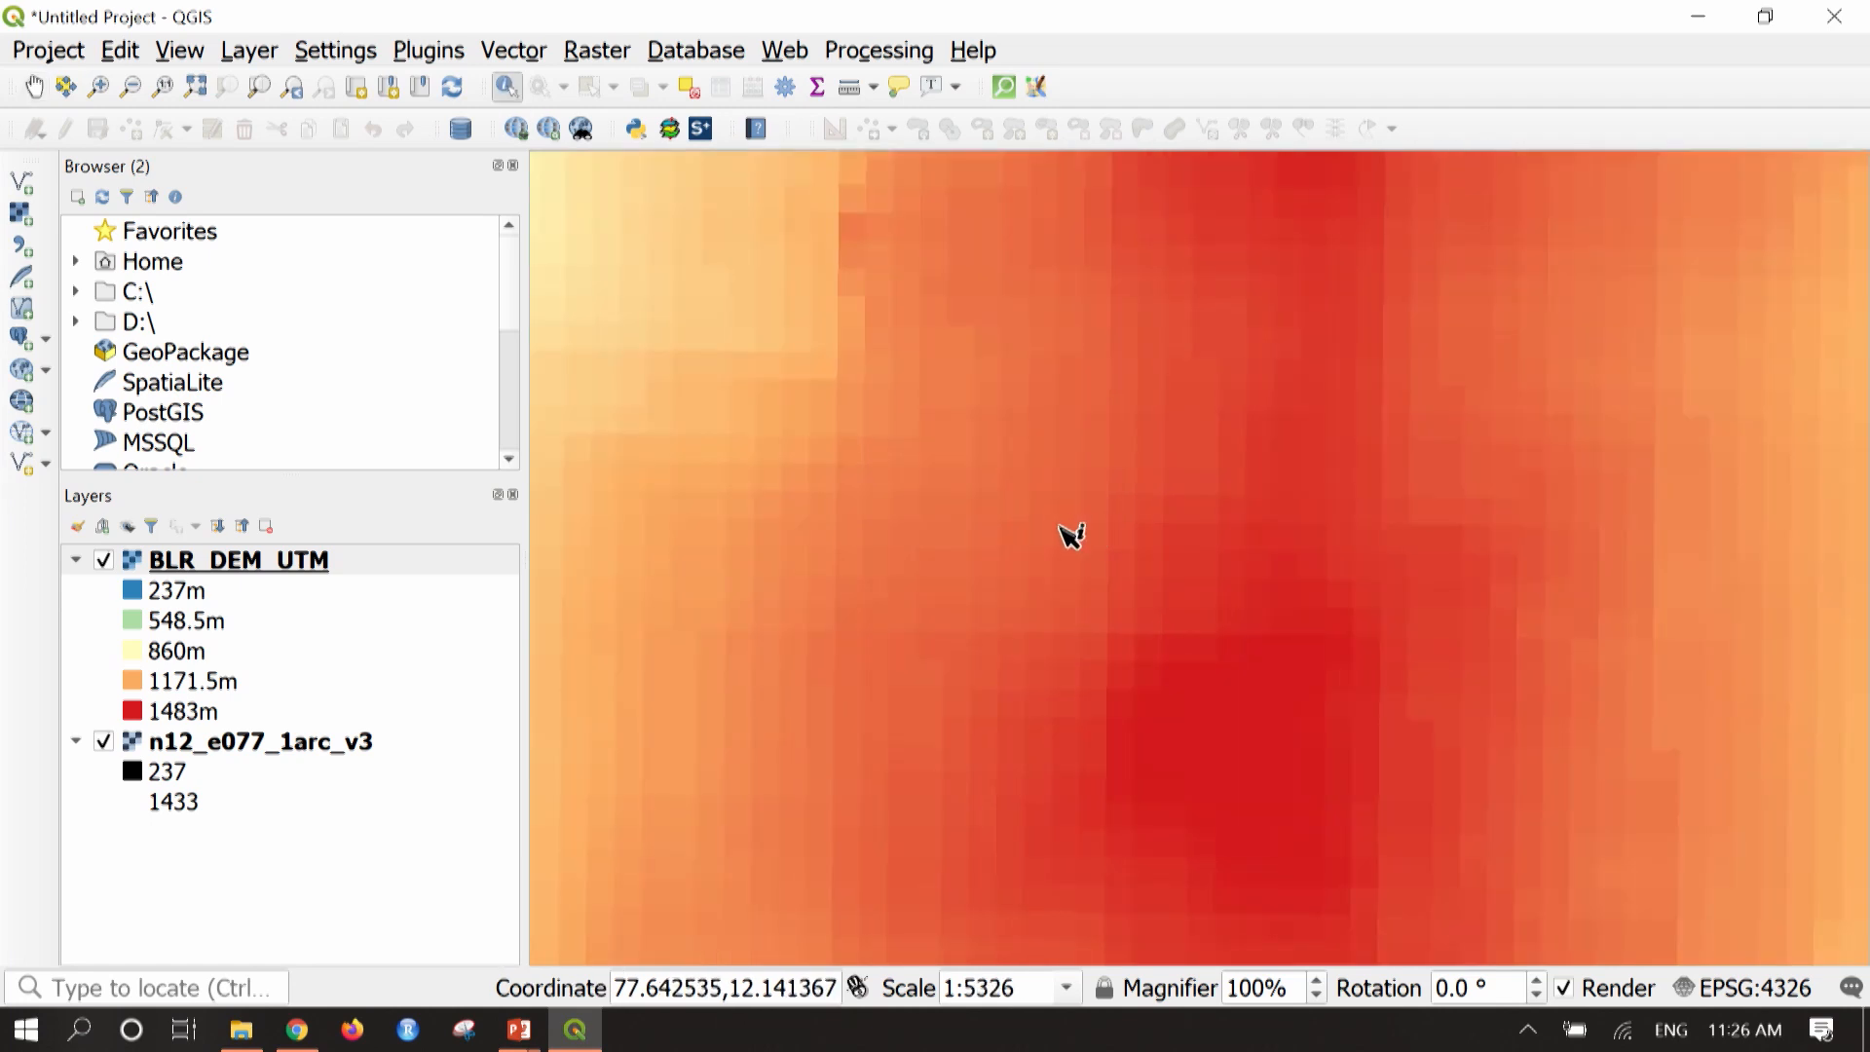
pyautogui.click(1061, 527)
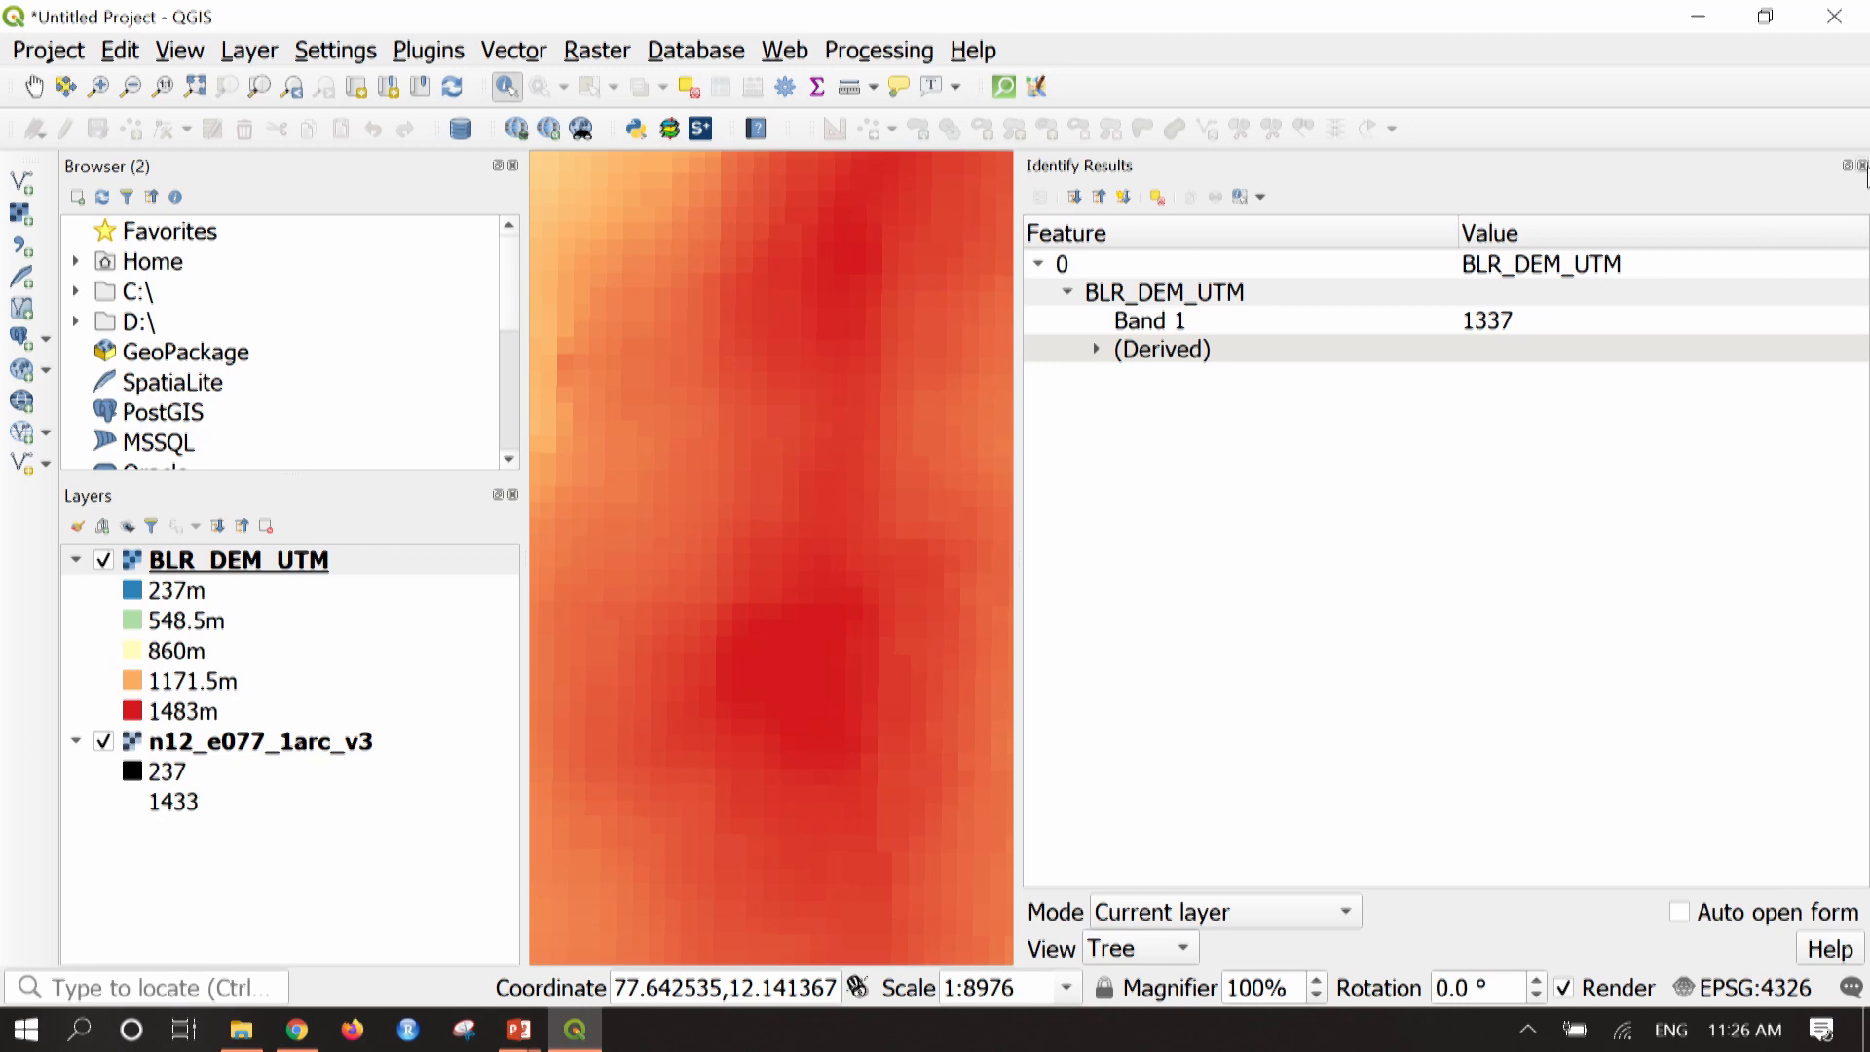
pyautogui.click(1861, 165)
pyautogui.scroll(-4, 1136, 534)
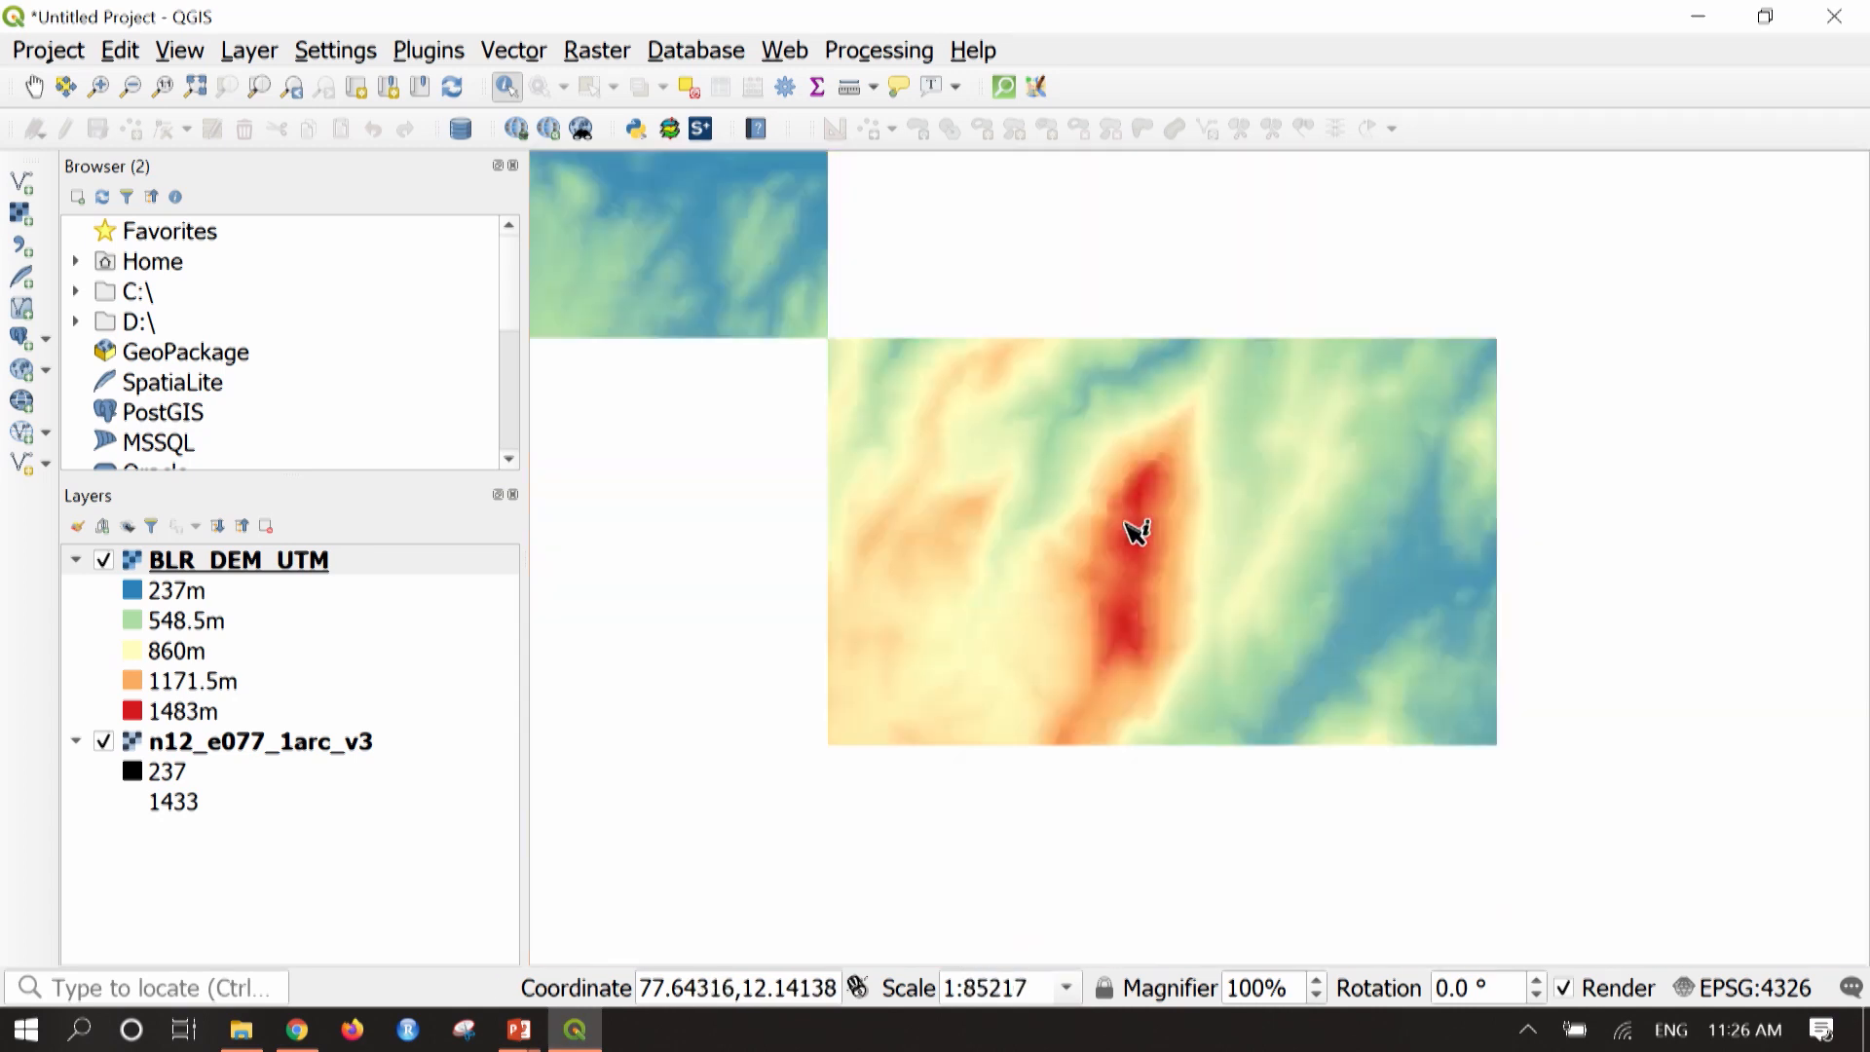
pyautogui.scroll(-2, 1136, 534)
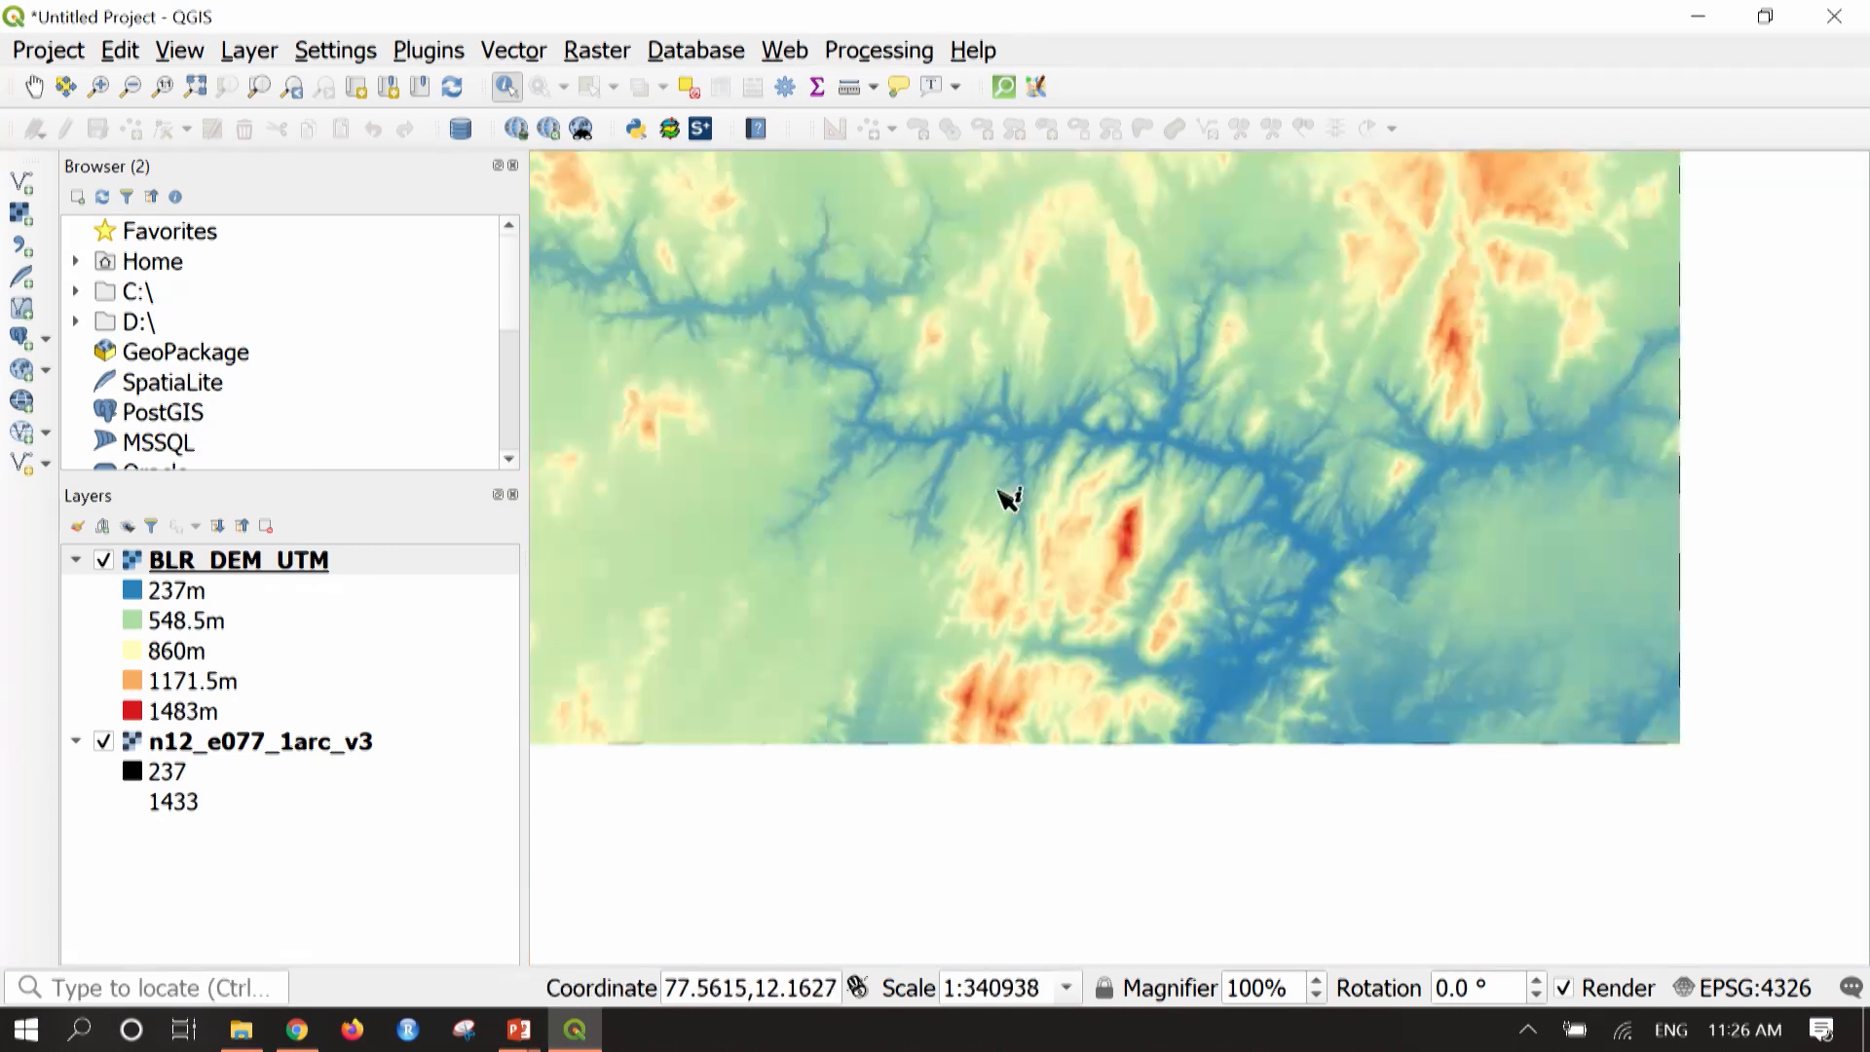